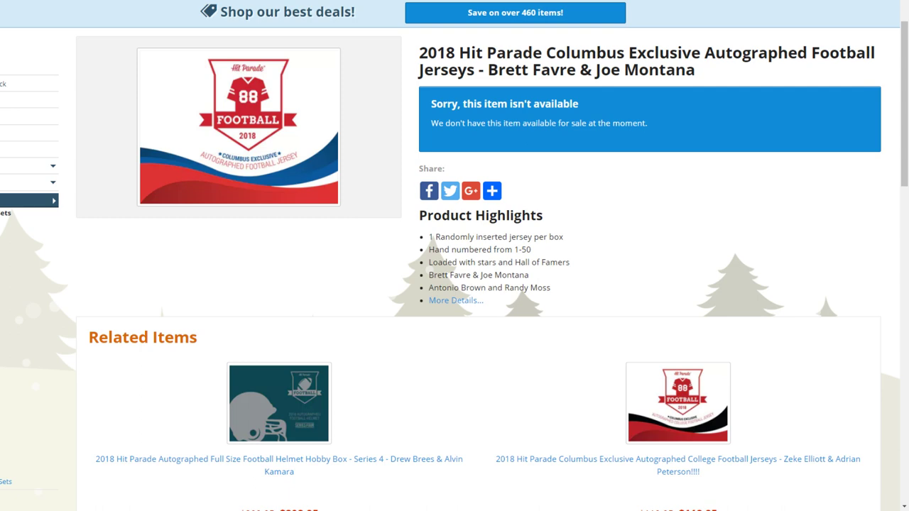
# Step: Scroll down the Series 38 helmet page and enlarge the Dolphins helmet photo
pyautogui.scroll(-8, 454, 255)
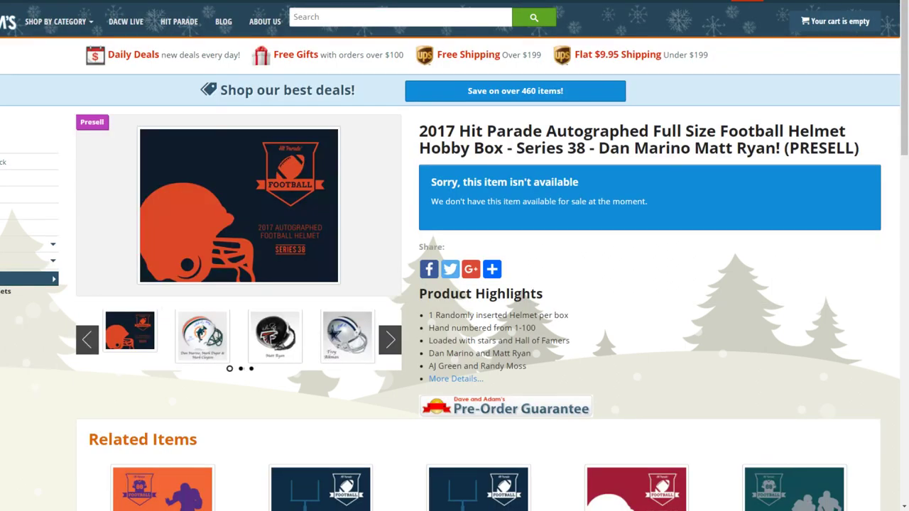
pyautogui.scroll(-1, 455, 256)
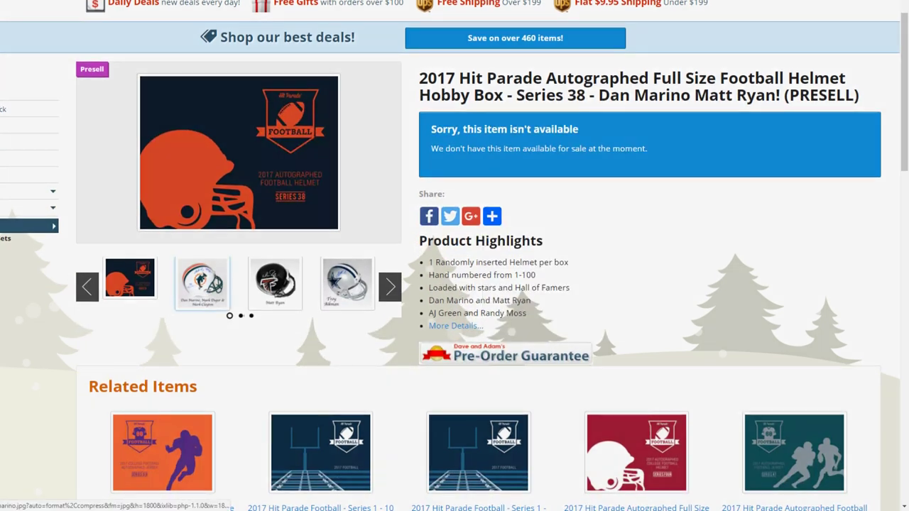
pyautogui.click(203, 283)
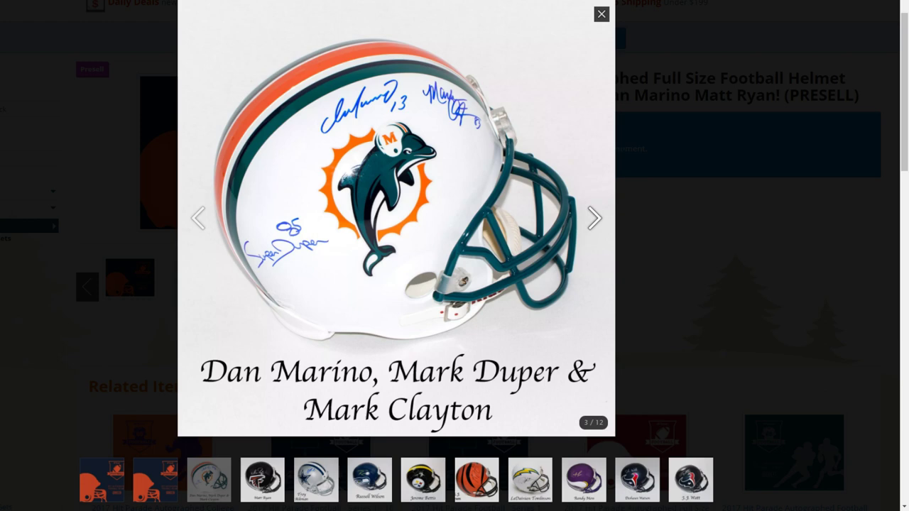
# Step: Page through the helmet photos from the Falcons to photo 12, then close the gallery
pyautogui.press('Right')
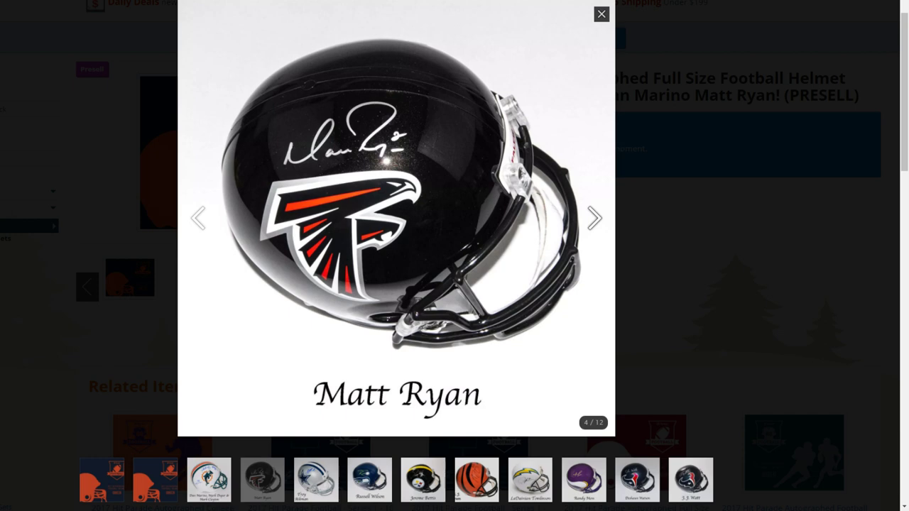
pyautogui.press('Right')
pyautogui.press('Right')
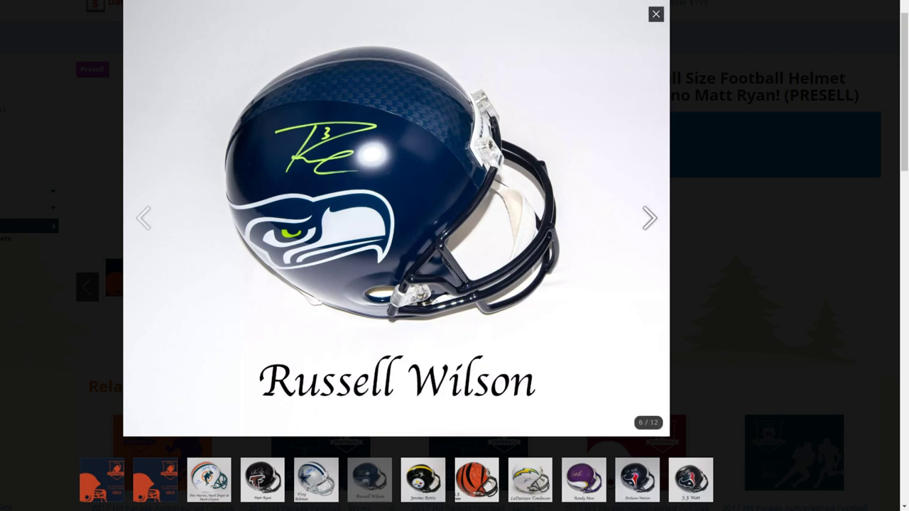
pyautogui.press('Right')
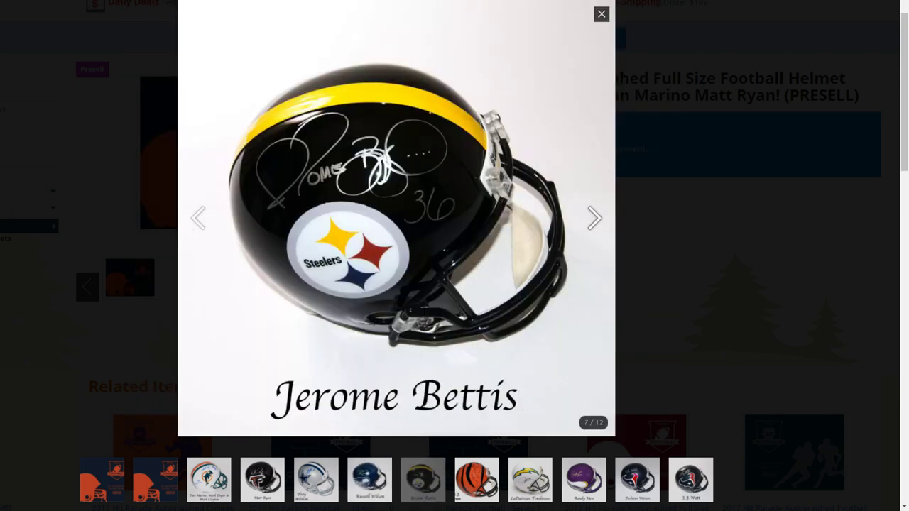
pyautogui.press('Right')
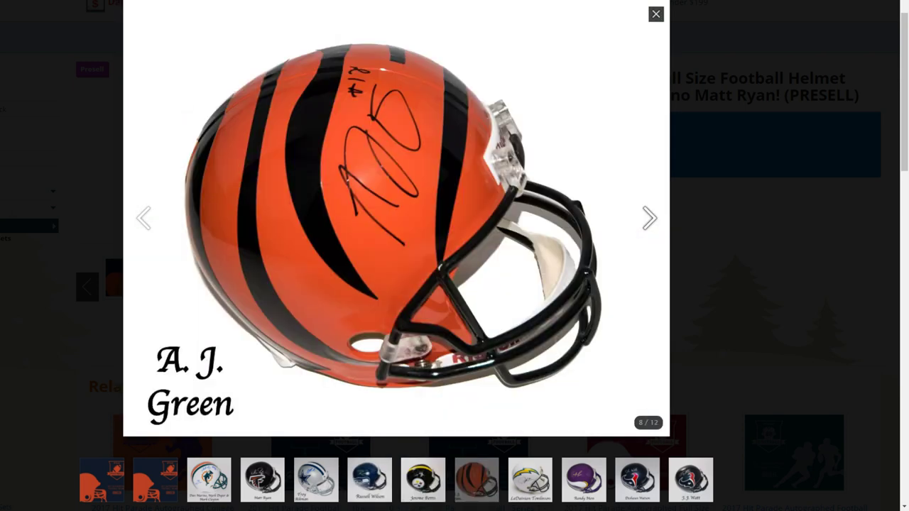
pyautogui.press('Right')
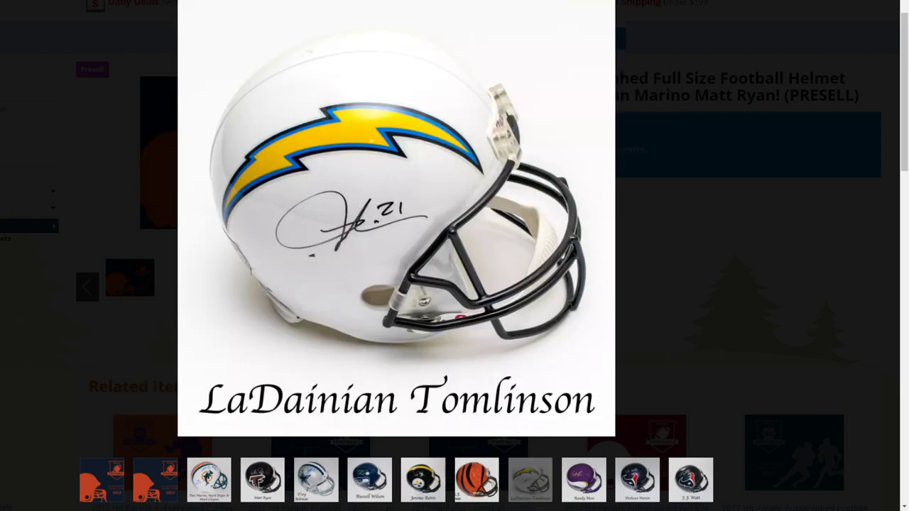
pyautogui.press('Right')
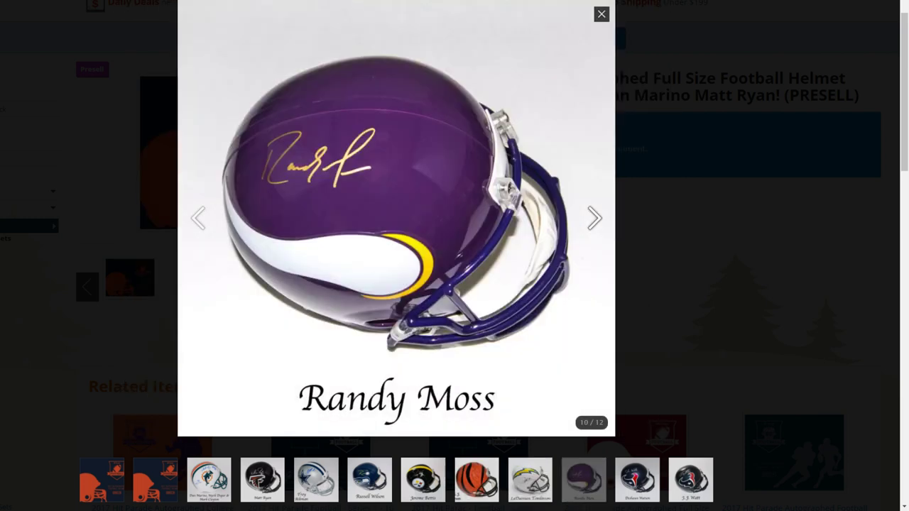
pyautogui.press('Right')
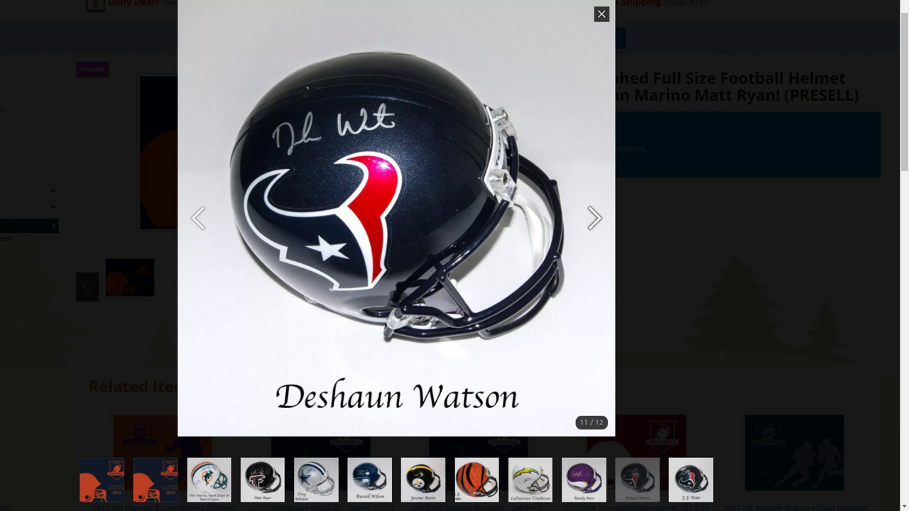
pyautogui.press('Right')
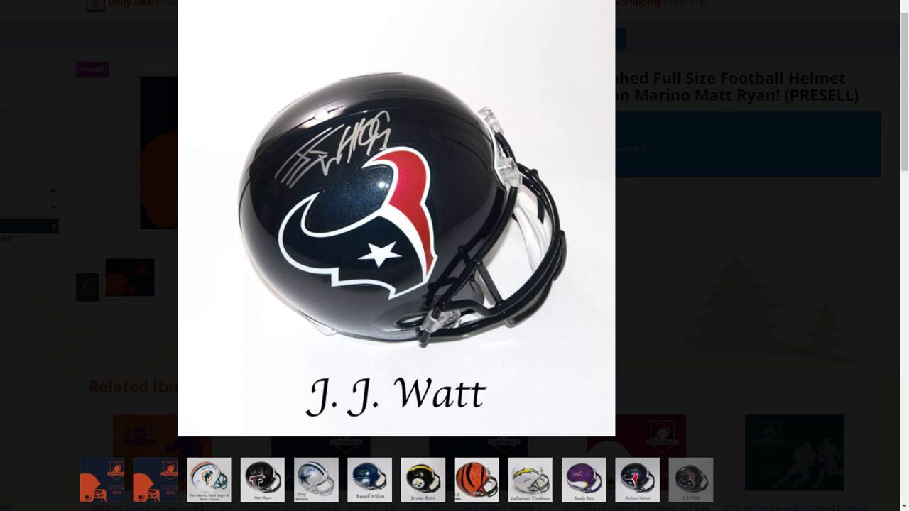
pyautogui.press('Escape')
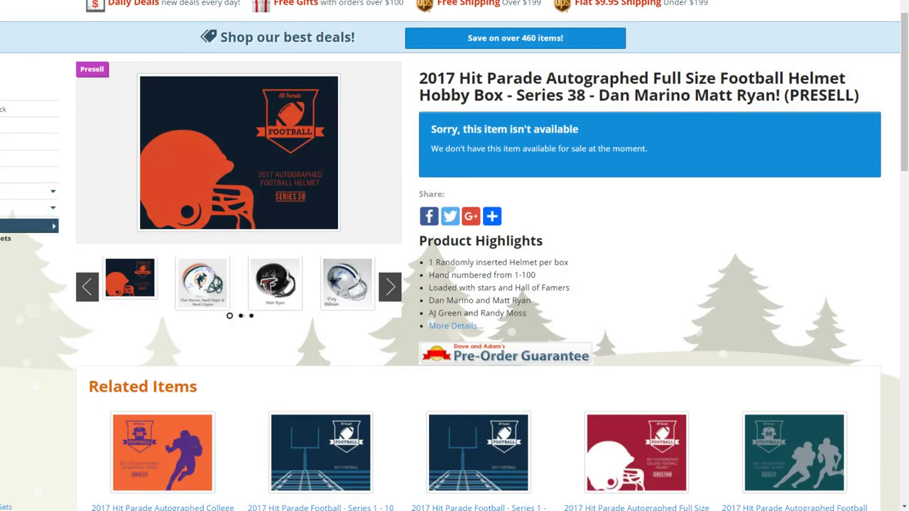
# Step: Switch back to the Break #38 spreadsheet in Excel
pyautogui.hotkey('alt', 'Tab')
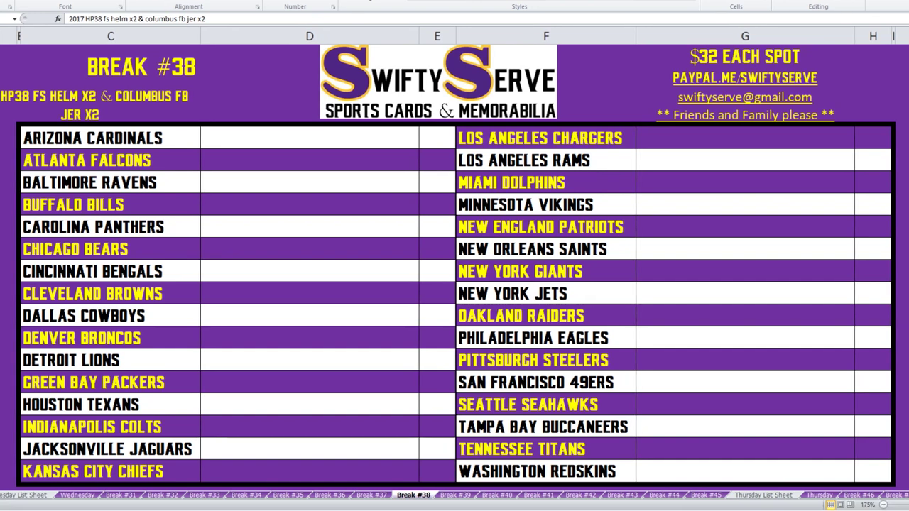
pyautogui.click(101, 105)
pyautogui.click(310, 138)
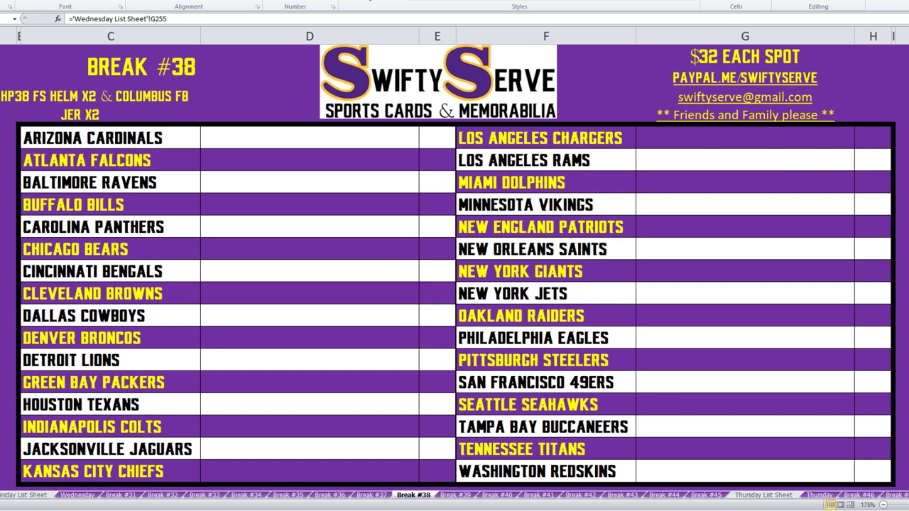
# Step: Enter buyer names for Arizona Cardinals through Carolina Panthers
pyautogui.click(309, 138)
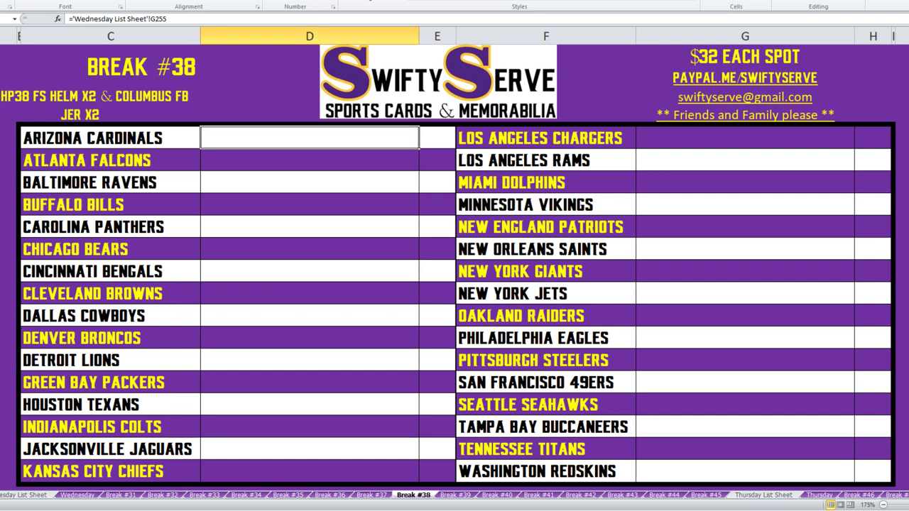
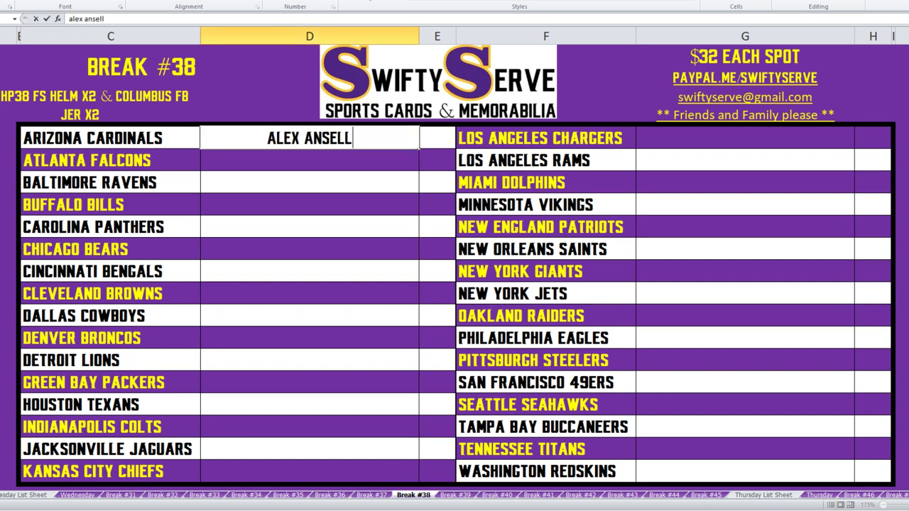
pyautogui.press('Return')
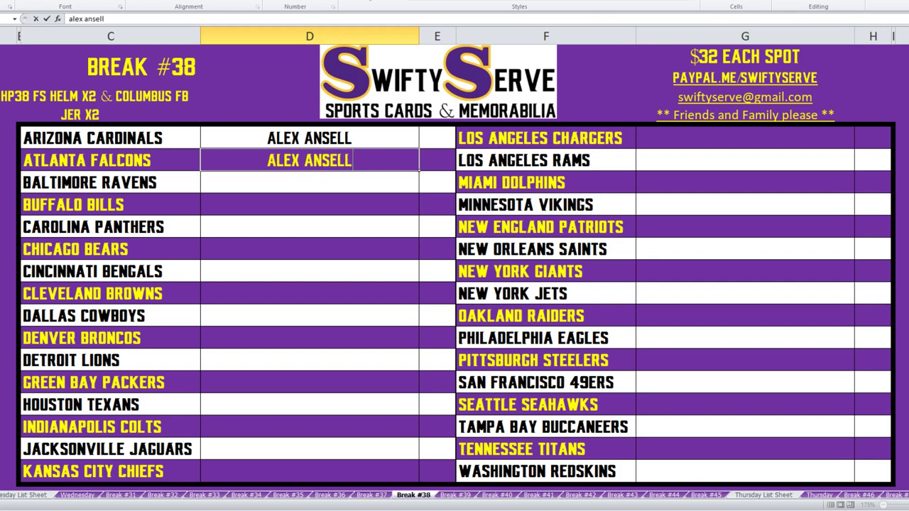
pyautogui.press('Return')
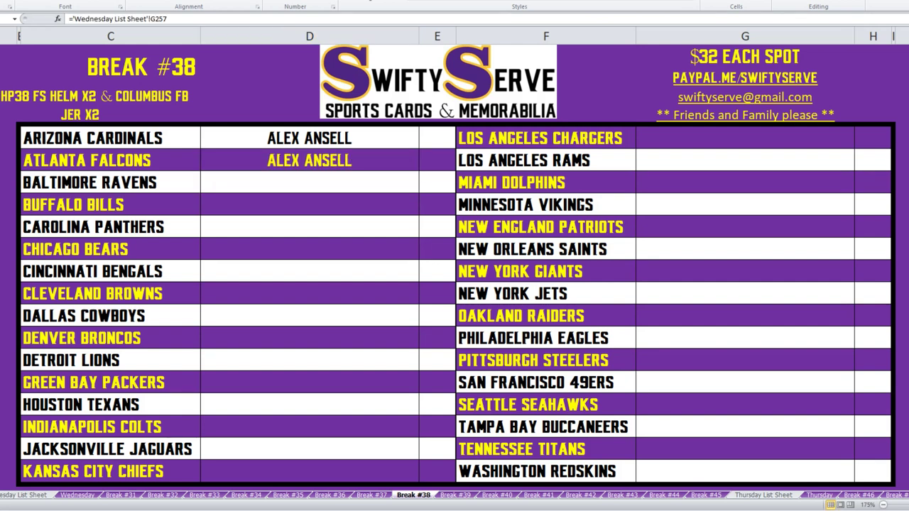
pyautogui.click(310, 183)
pyautogui.write('migh')
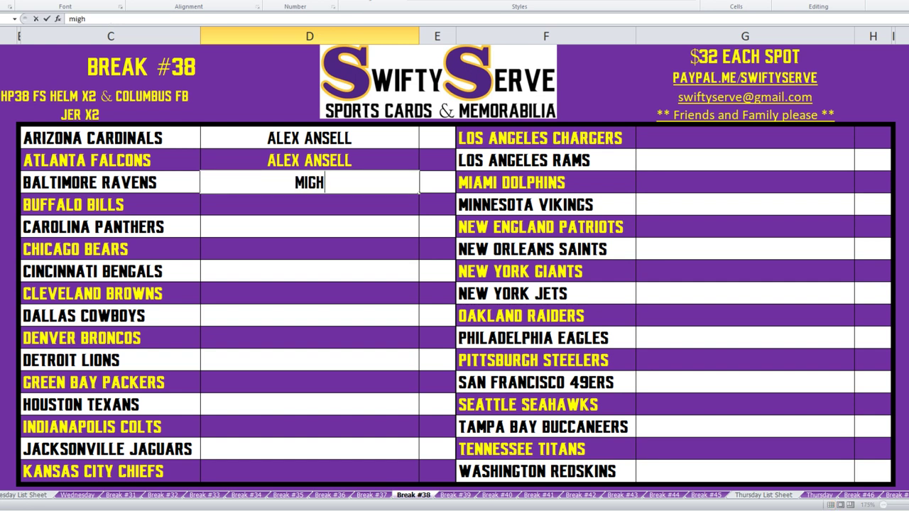
pyautogui.write('ty mitten breakers')
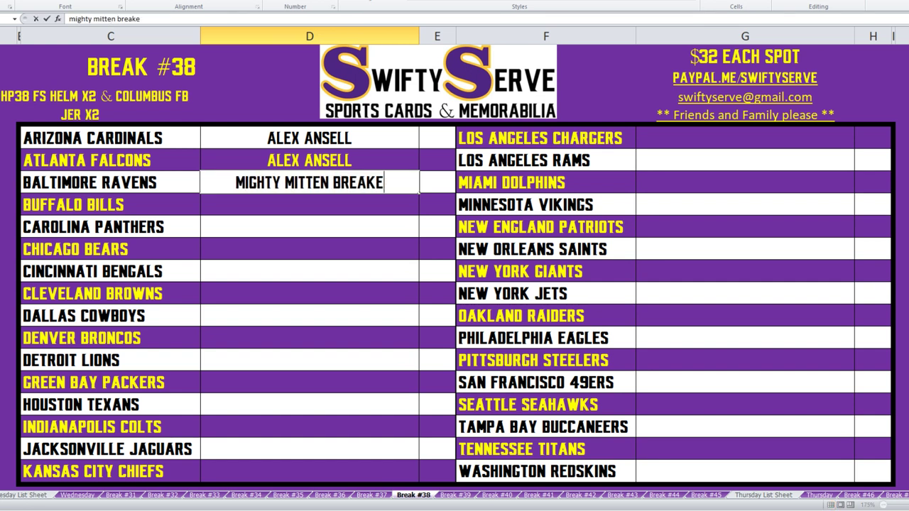
pyautogui.press('Return')
pyautogui.write('mighty mitten breakers')
pyautogui.press('Return')
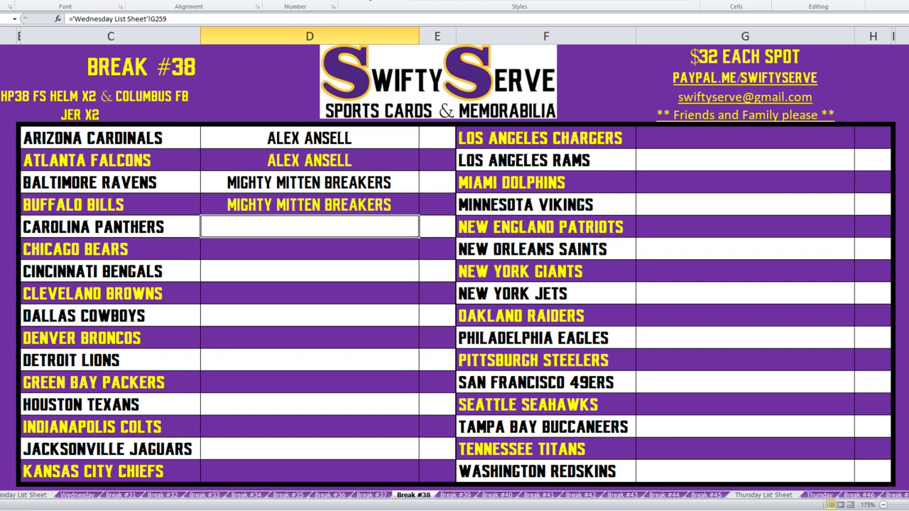
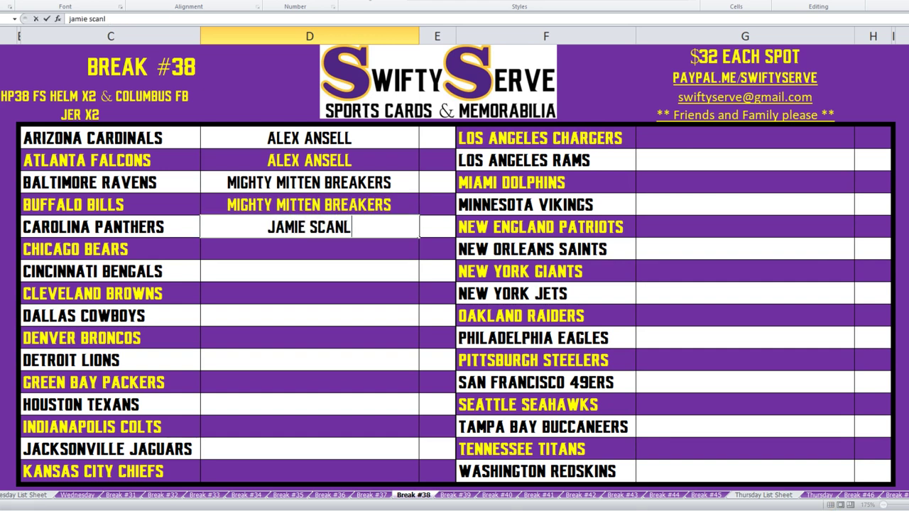
pyautogui.press('Return')
# Step: Enter buyers for the Chicago Bears, Cincinnati Bengals and Cleveland Browns, fixing typos
pyautogui.write('m')
pyautogui.press('BackSpace')
pyautogui.press('Return')
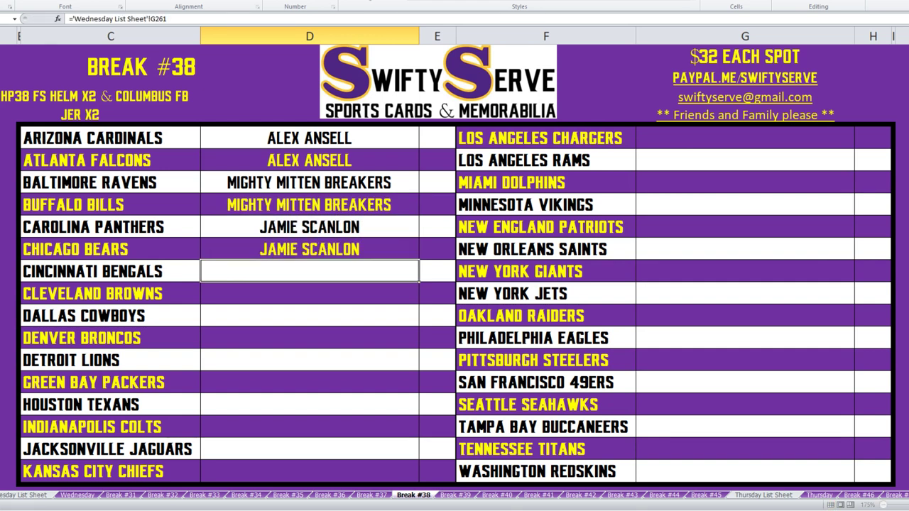
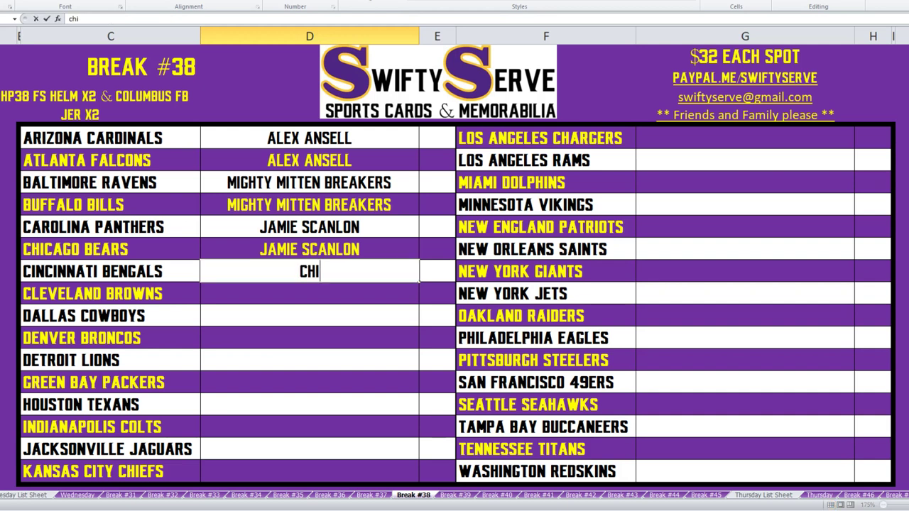
pyautogui.press('Return')
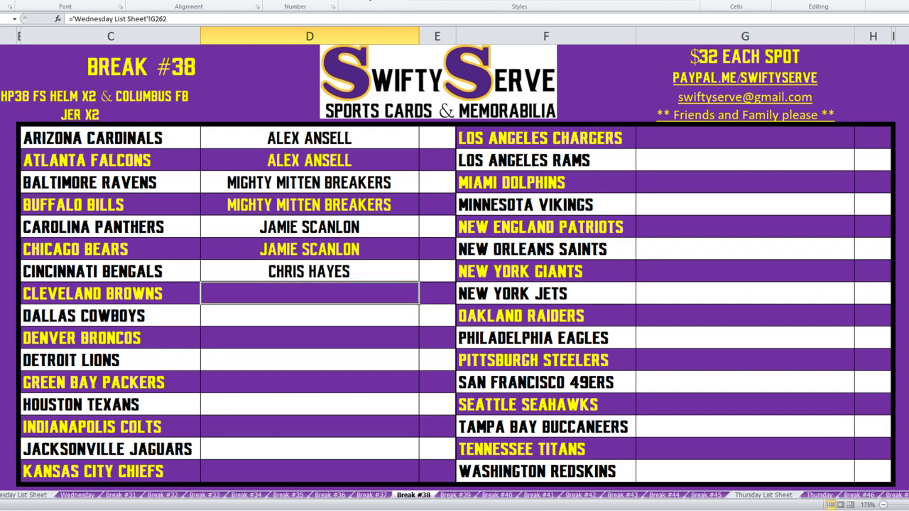
pyautogui.write('crwa')
pyautogui.press('BackSpace')
pyautogui.press('BackSpace')
pyautogui.write('awba')
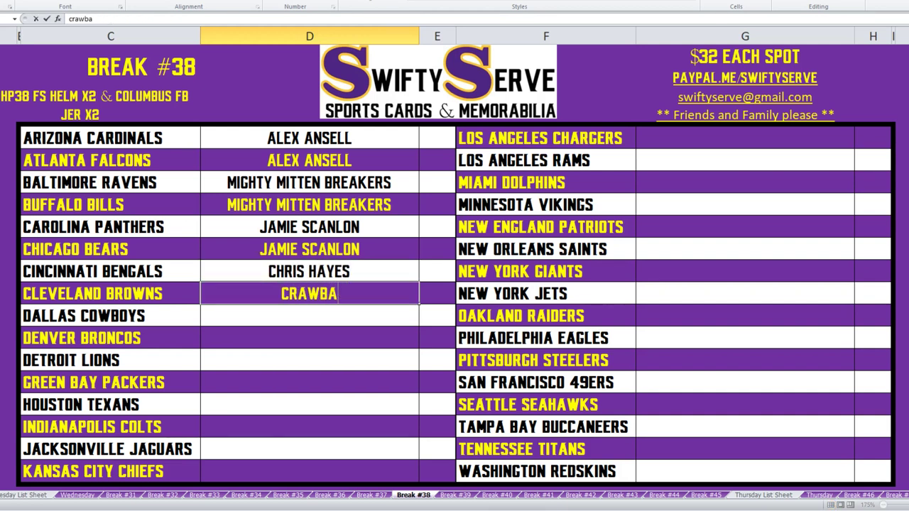
pyautogui.write('g')
pyautogui.press('Return')
# Step: Fill in buyers for Dallas, Denver, Detroit, Green Bay and Houston
pyautogui.write('cra')
pyautogui.press('Return')
pyautogui.write('cra')
pyautogui.press('Return')
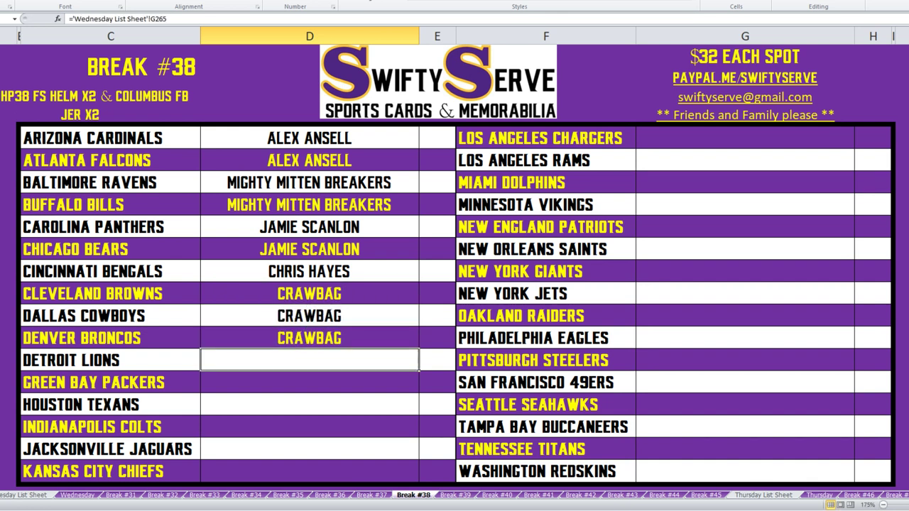
pyautogui.write('b mf')
pyautogui.press('Return')
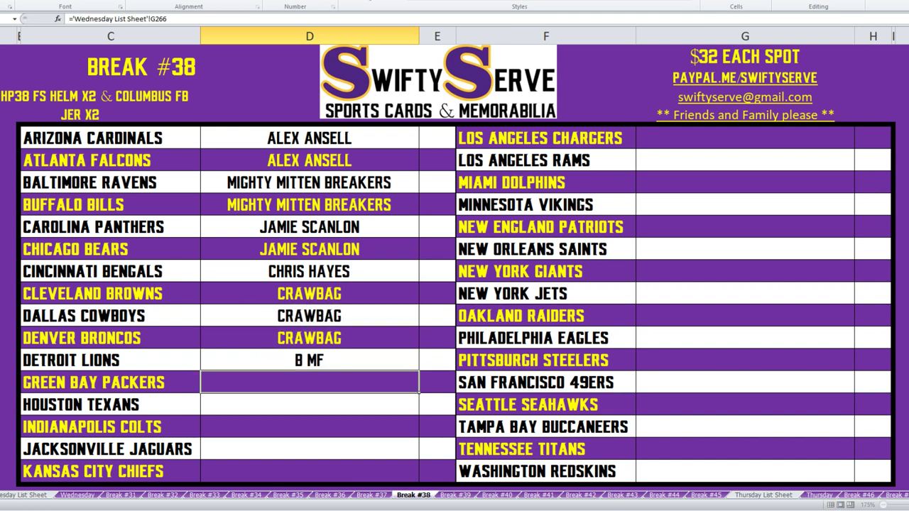
pyautogui.press('Return')
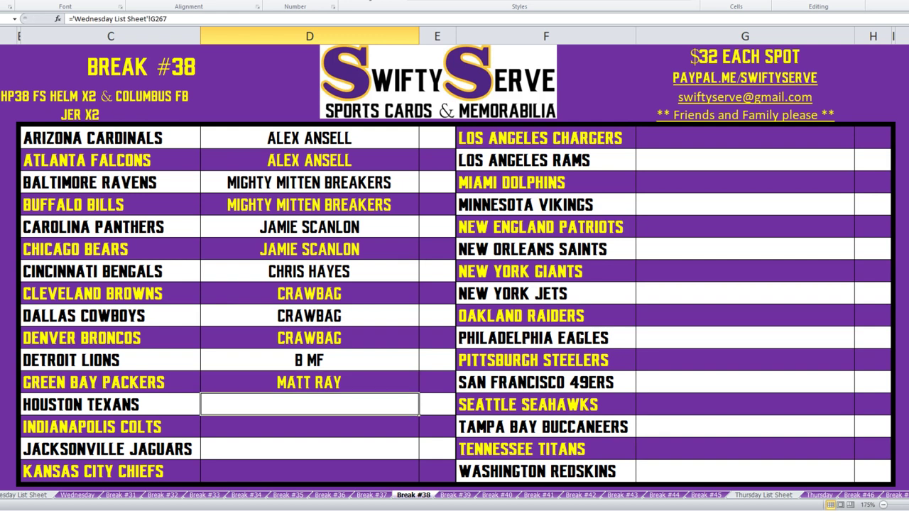
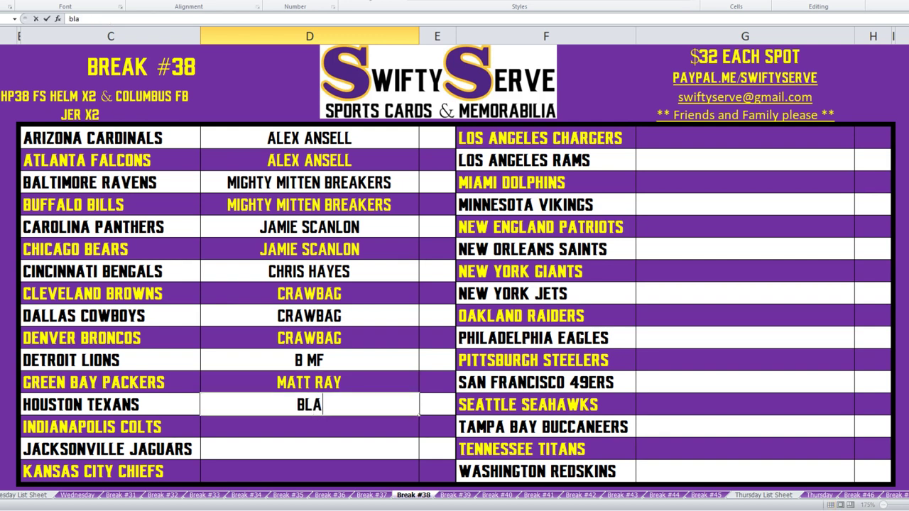
pyautogui.press('Return')
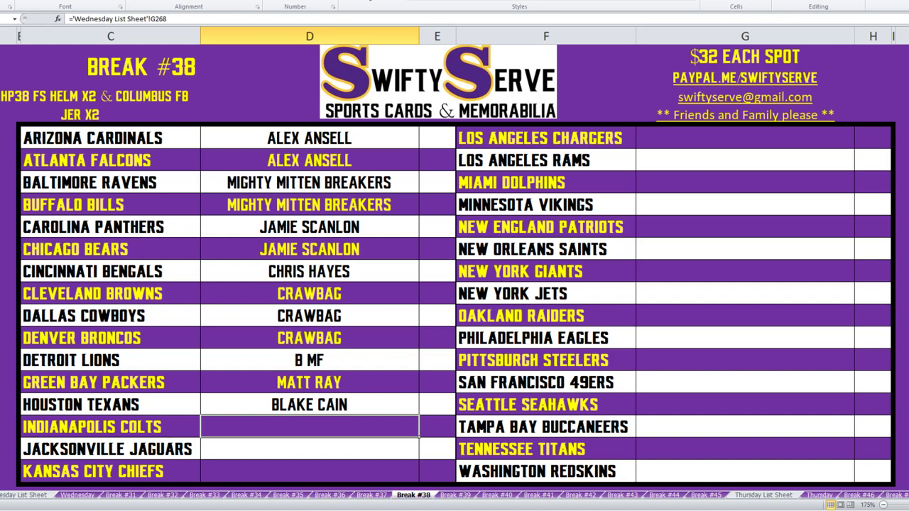
# Step: Enter buyers for the Indianapolis Colts, Jacksonville Jaguars and Kansas City Chiefs
pyautogui.hotkey('alt', 'Tab')
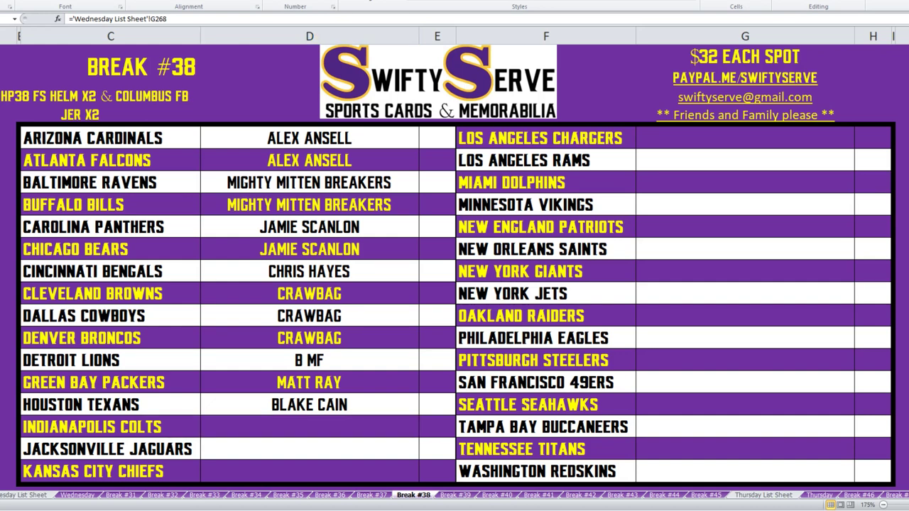
pyautogui.hotkey('alt', 'Tab')
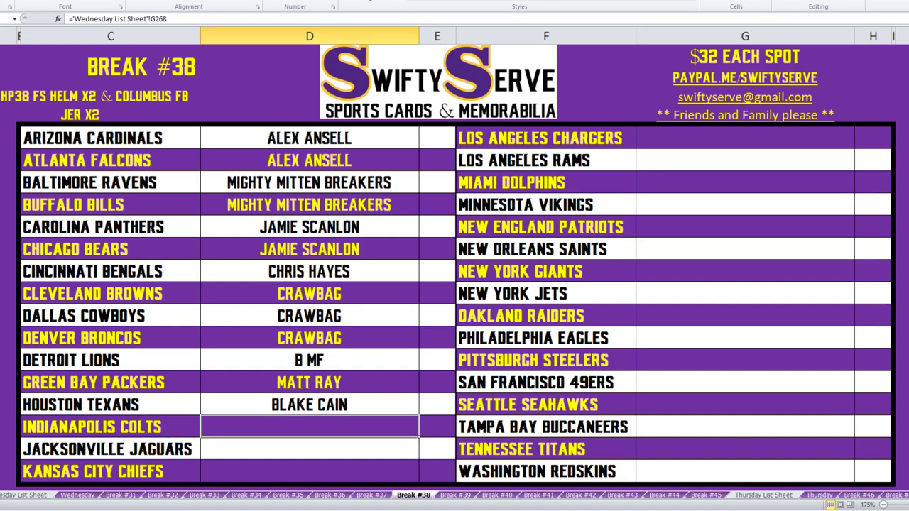
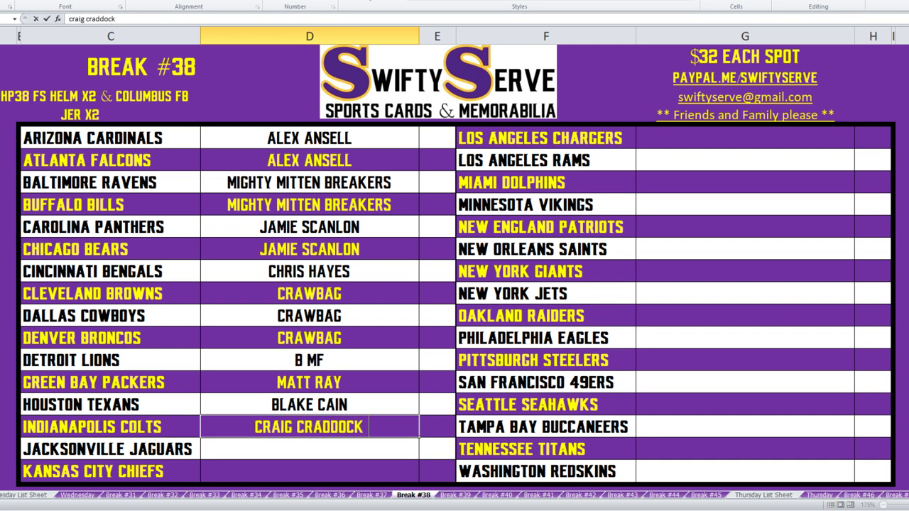
pyautogui.press('Return')
pyautogui.write('mr. smitty')
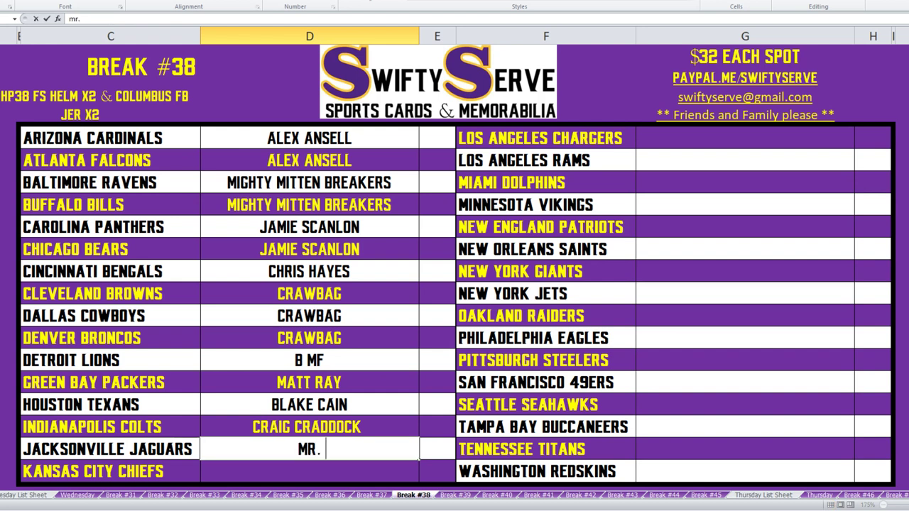
pyautogui.press('Return')
pyautogui.write('mighty')
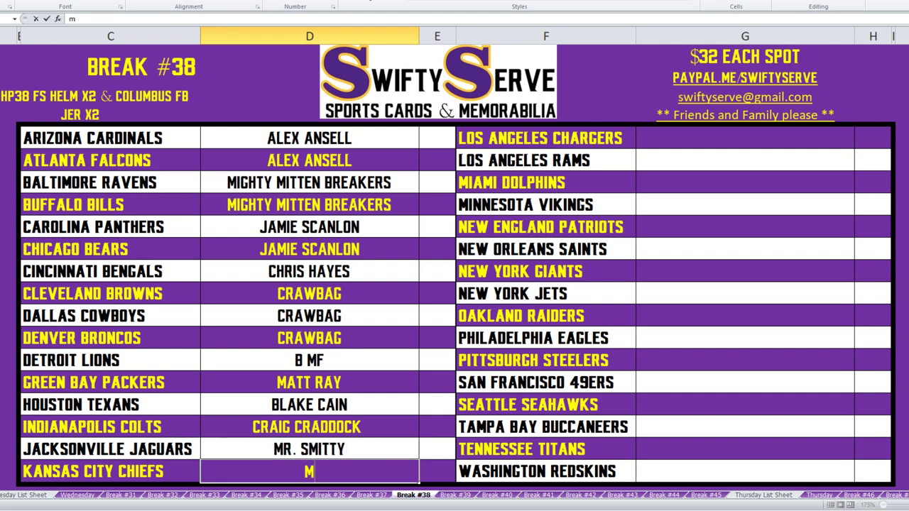
pyautogui.press('BackSpace')
pyautogui.press('BackSpace')
pyautogui.press('BackSpace')
pyautogui.press('BackSpace')
pyautogui.press('BackSpace')
pyautogui.press('BackSpace')
pyautogui.press('BackSpace')
pyautogui.write('wig')
pyautogui.write('mike')
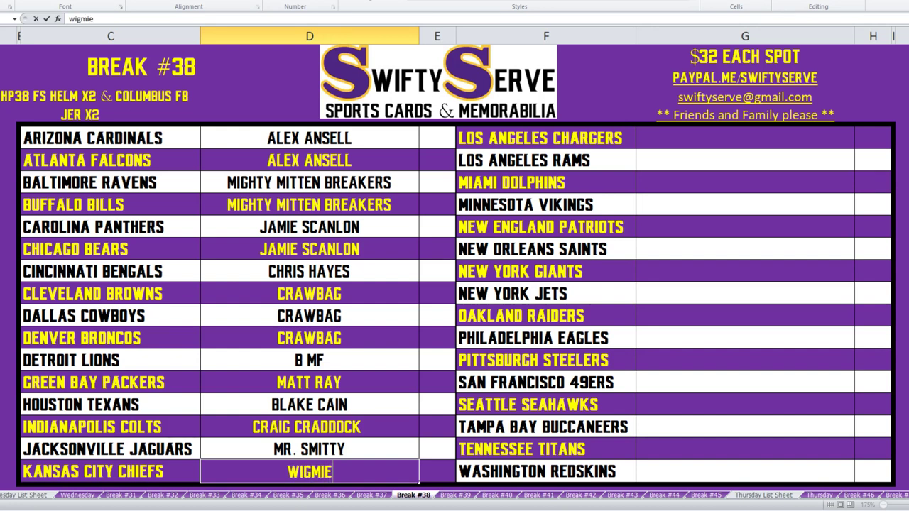
pyautogui.press('Return')
# Step: Assign buyers to the Chargers, Rams, Dolphins and Vikings in the second column
pyautogui.click(744, 138)
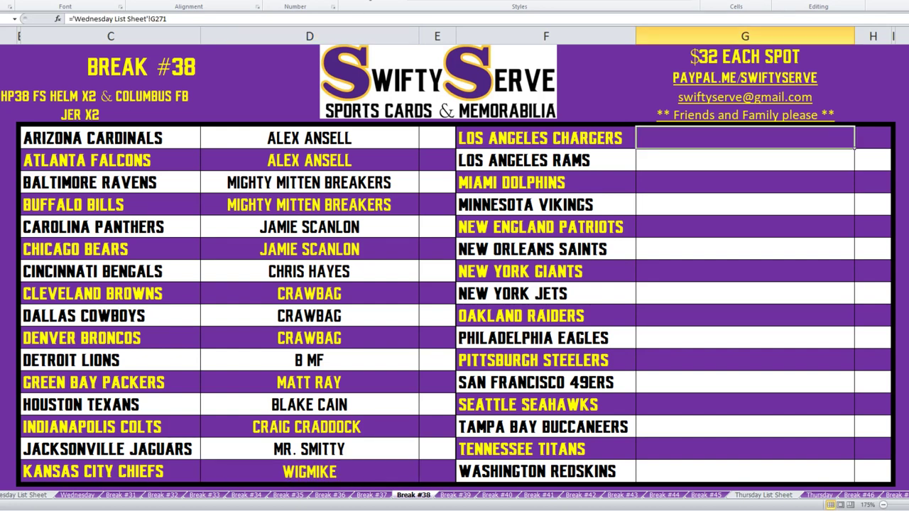
pyautogui.write('wigmike')
pyautogui.press('Return')
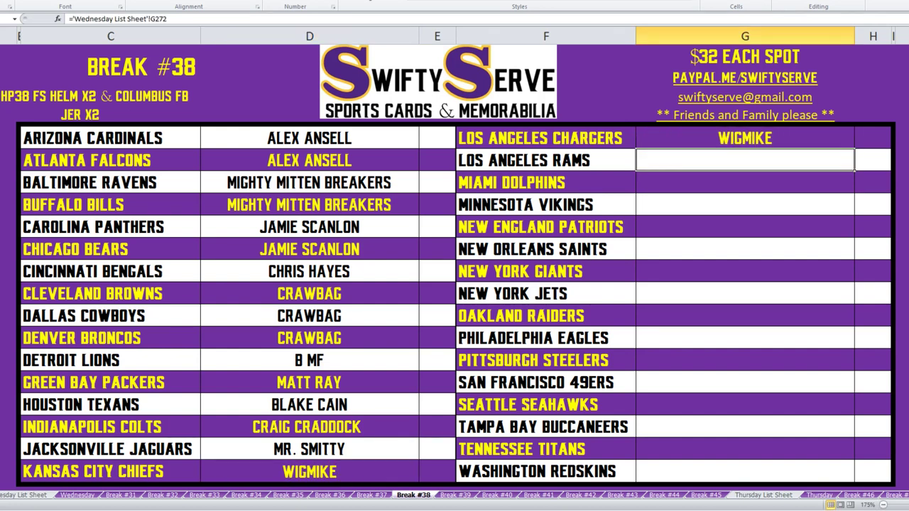
pyautogui.write('phillyphan')
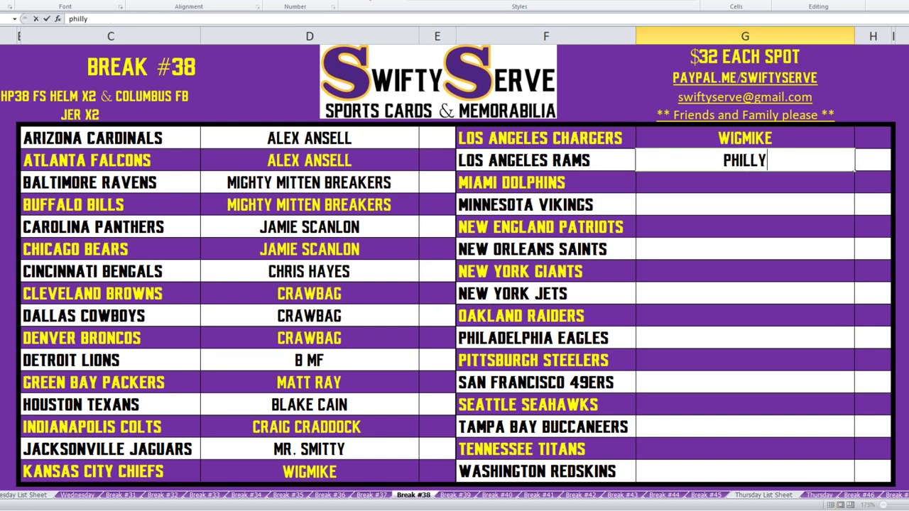
pyautogui.write(' sports')
pyautogui.press('Return')
pyautogui.write('p')
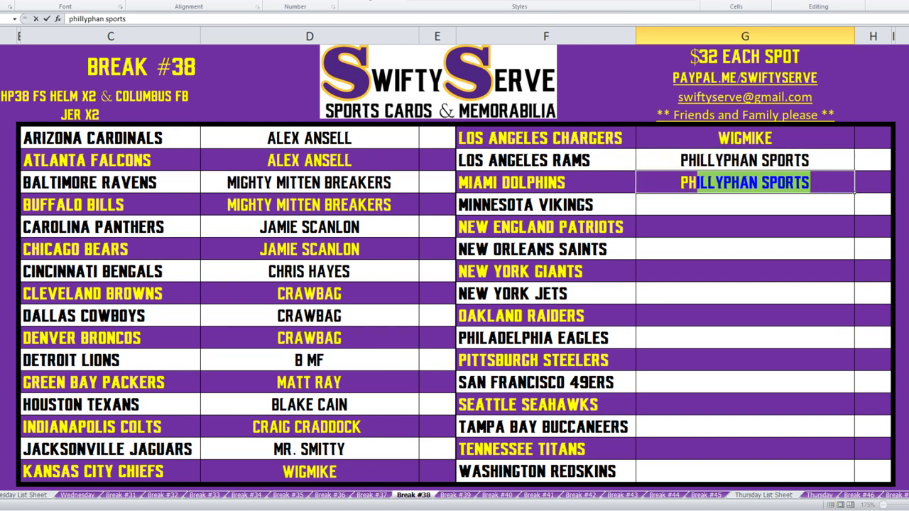
pyautogui.press('Return')
pyautogui.write('p')
pyautogui.press('Return')
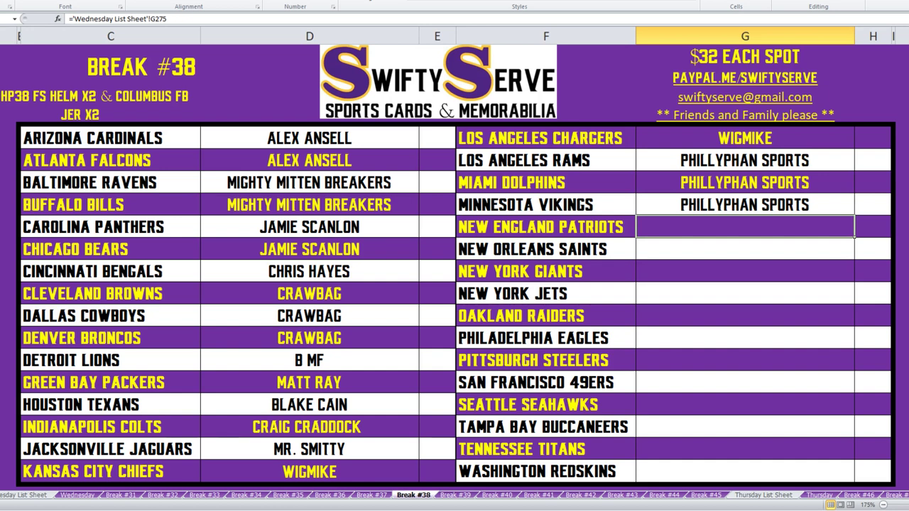
# Step: Give the Patriots, Saints and Giants the same buyer handle
pyautogui.write('db')
pyautogui.press('BackSpace')
pyautogui.write('bfan')
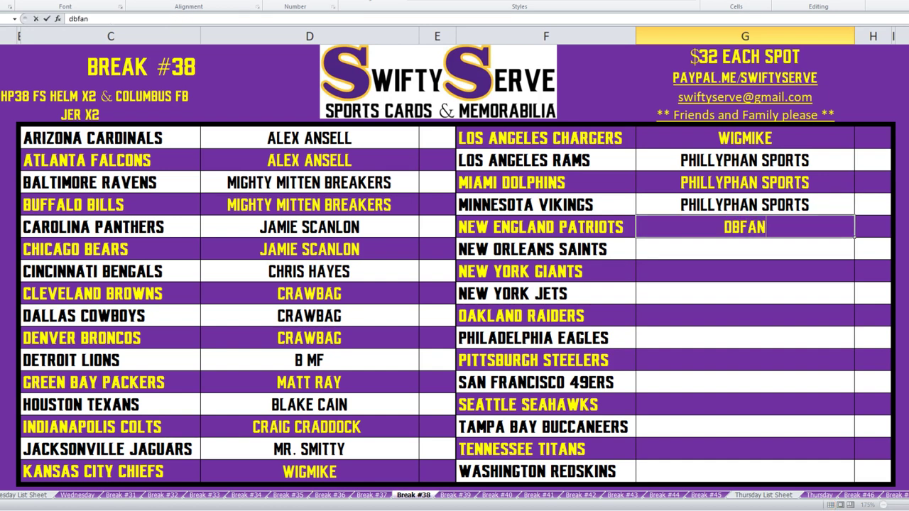
pyautogui.write('1')
pyautogui.press('Return')
pyautogui.write('d')
pyautogui.press('Return')
pyautogui.write('d')
pyautogui.press('Return')
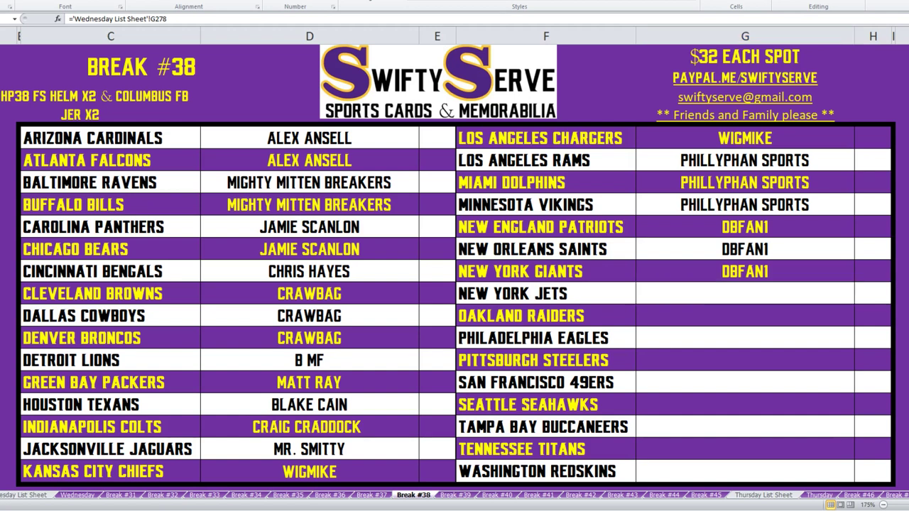
# Step: Enter buyers for the New York Jets and Oakland Raiders
pyautogui.hotkey('alt', 'Tab')
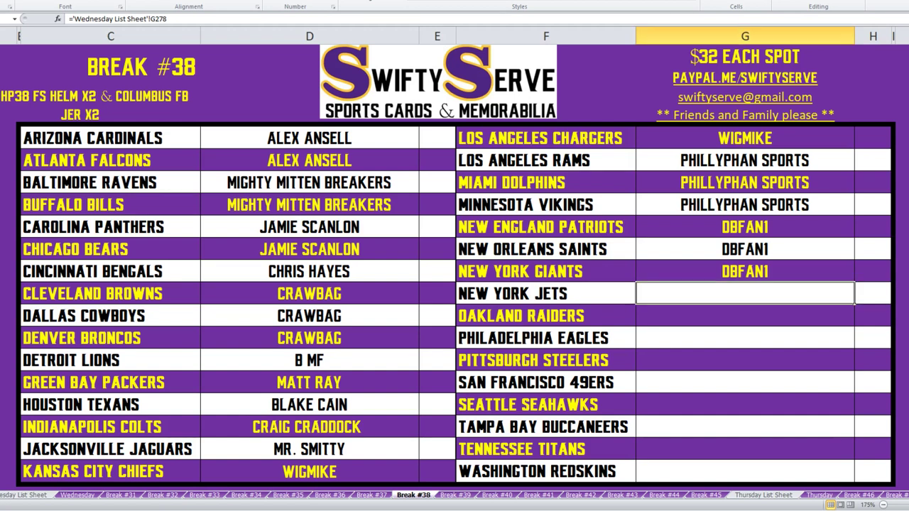
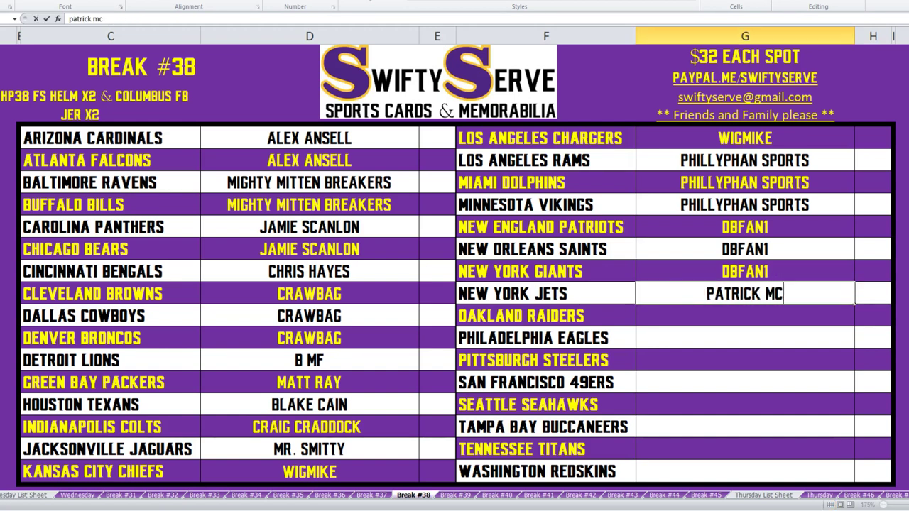
pyautogui.press('Return')
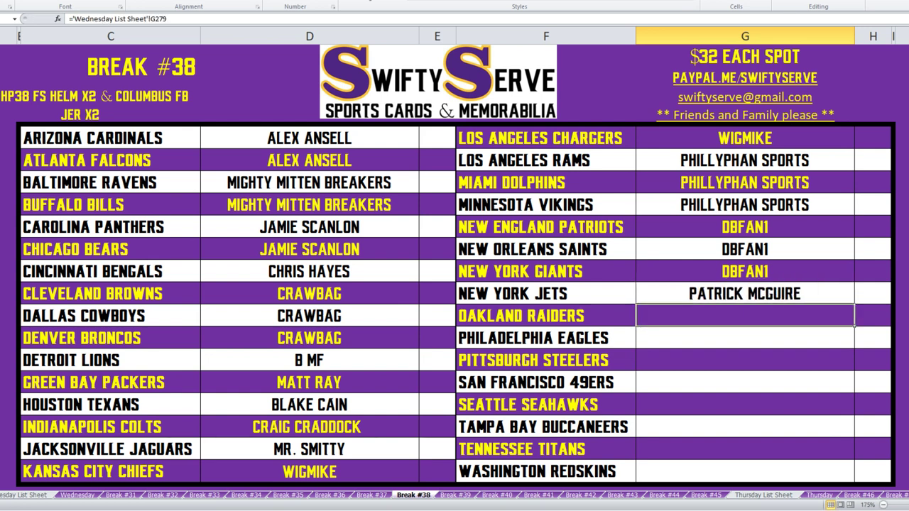
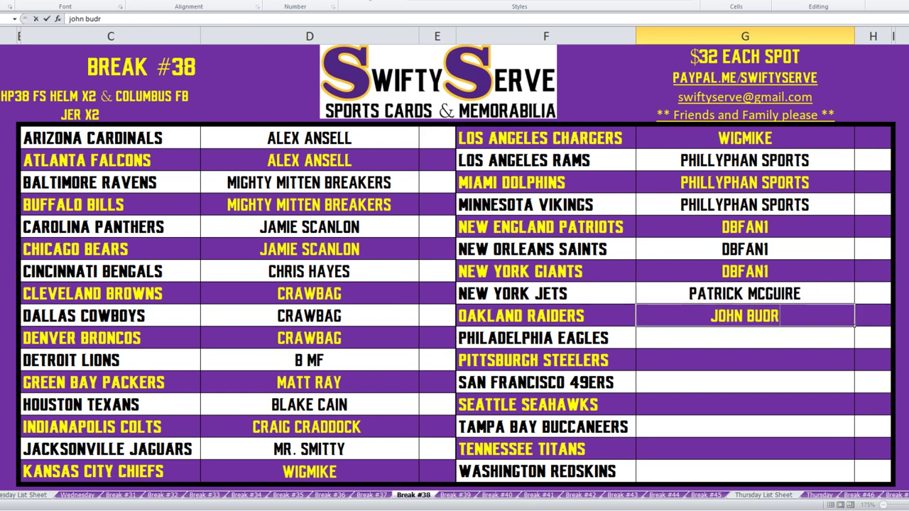
pyautogui.press('Return')
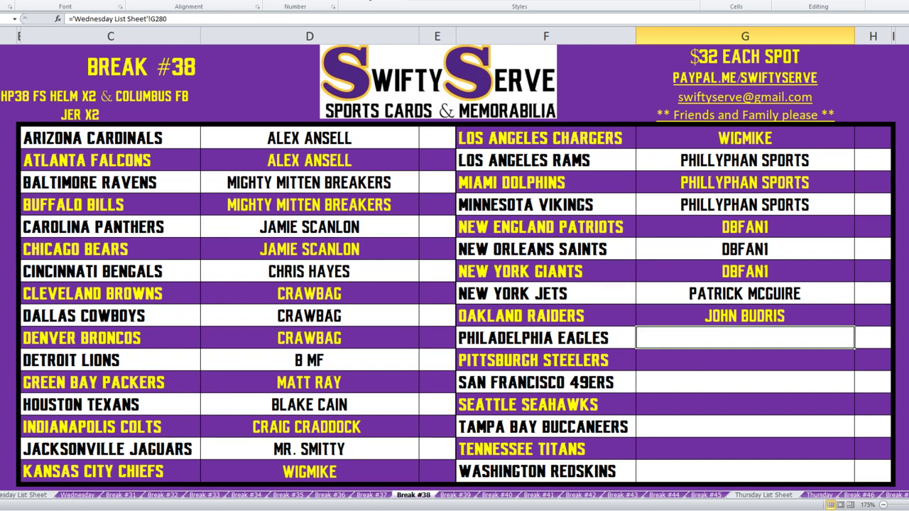
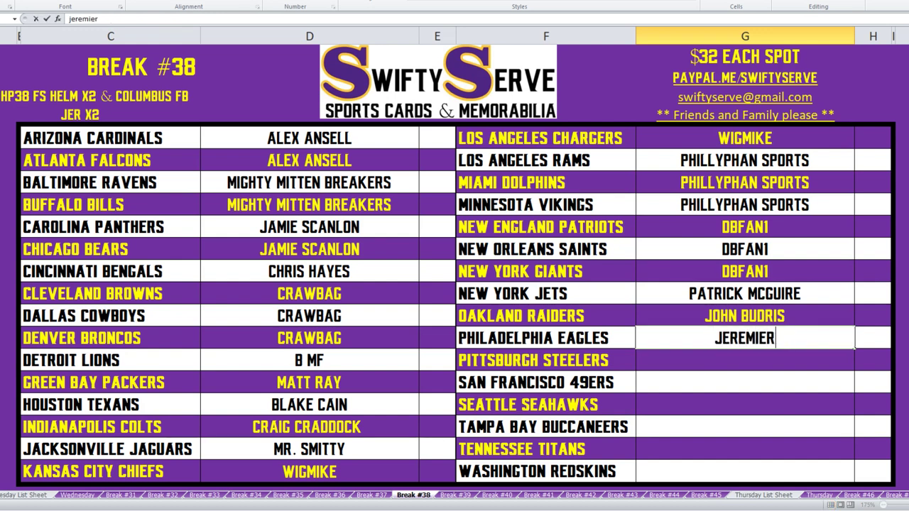
# Step: Assign one buyer to the Eagles, Steelers and 49ers
pyautogui.press('Return')
pyautogui.write('je')
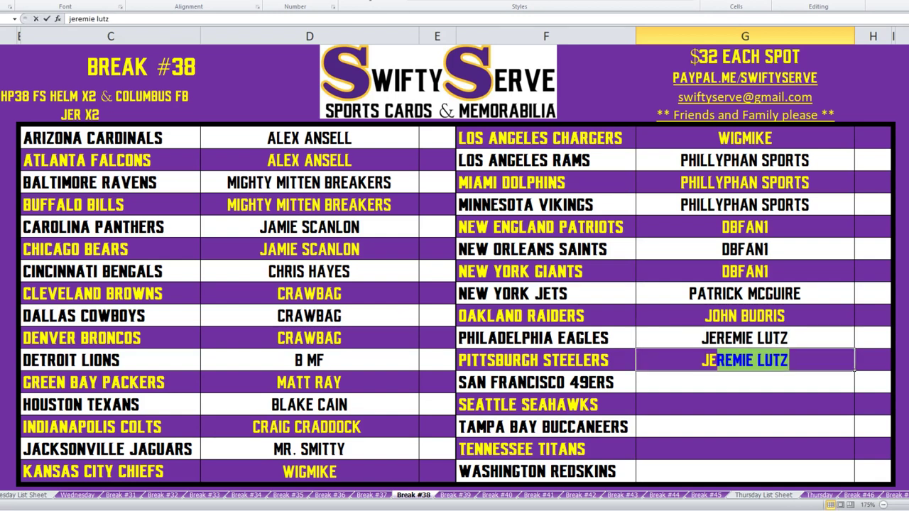
pyautogui.press('Return')
pyautogui.write('jer')
pyautogui.press('Return')
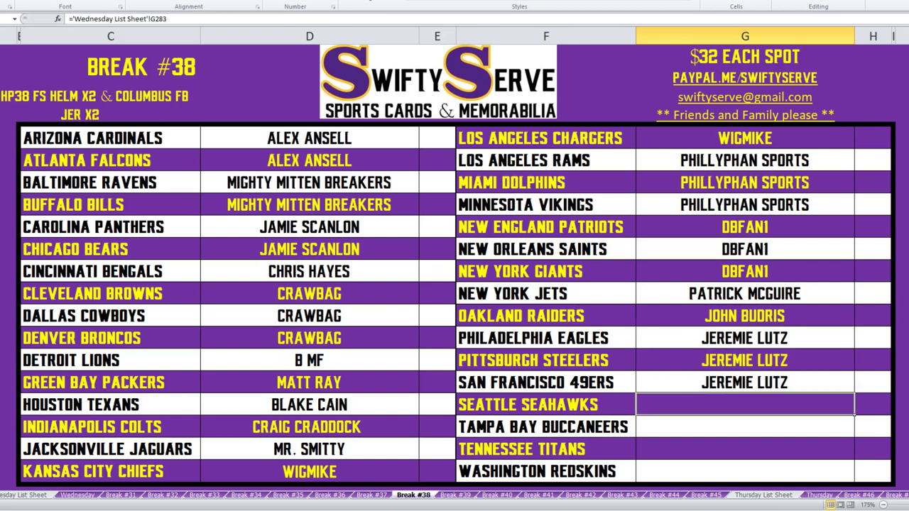
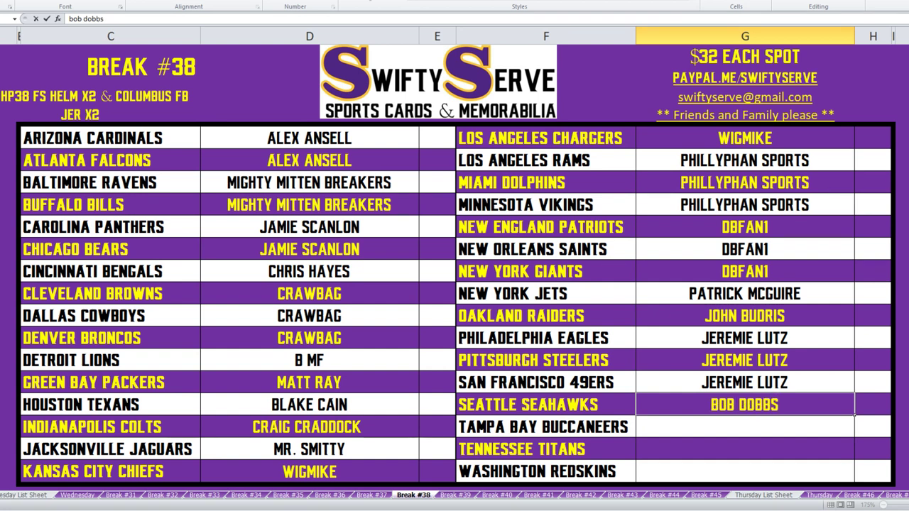
# Step: Enter buyers for the Seahawks, Buccaneers, Titans and Washington Redskins
pyautogui.press('Return')
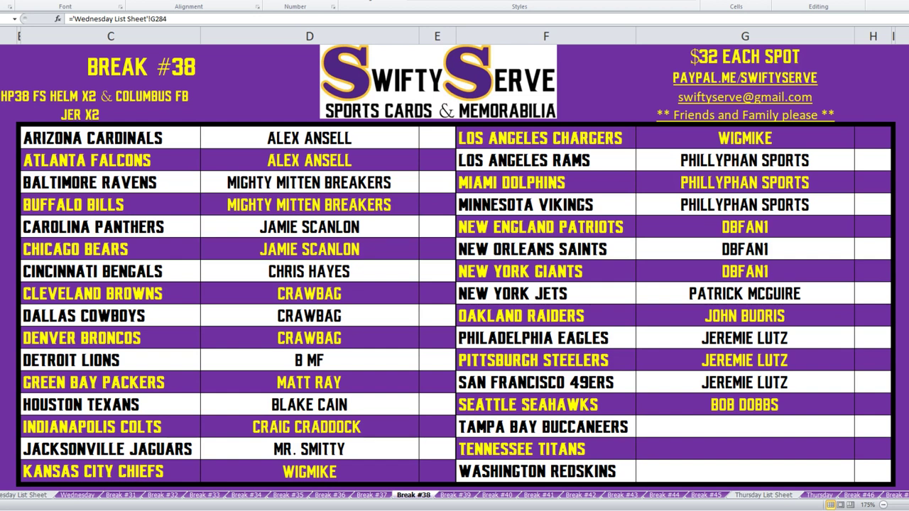
pyautogui.click(745, 427)
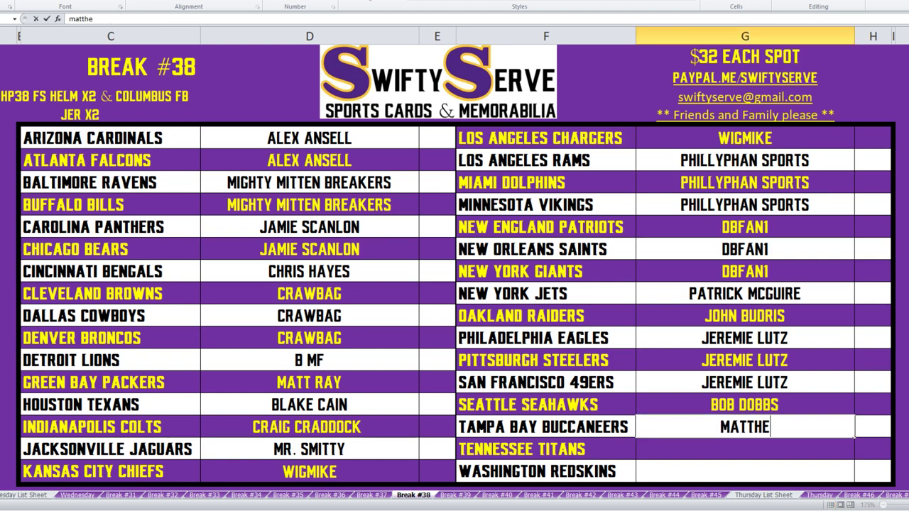
pyautogui.press('Return')
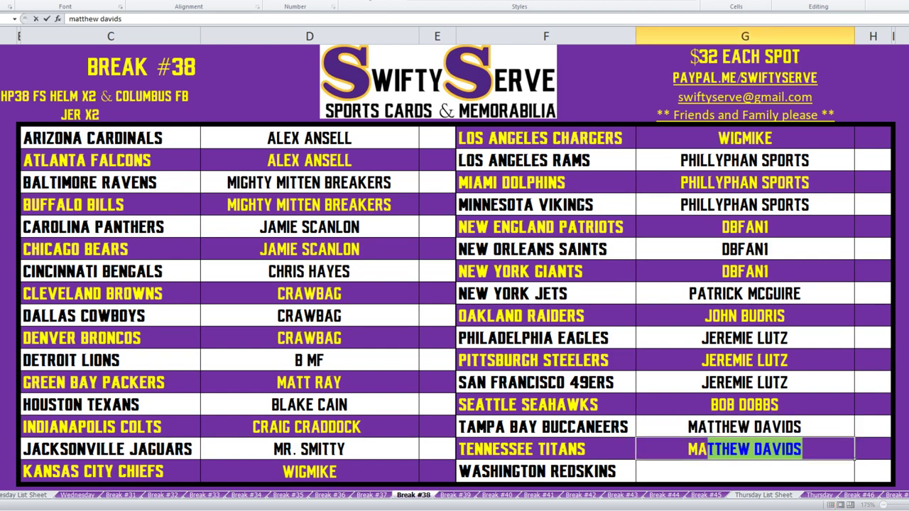
pyautogui.press('Return')
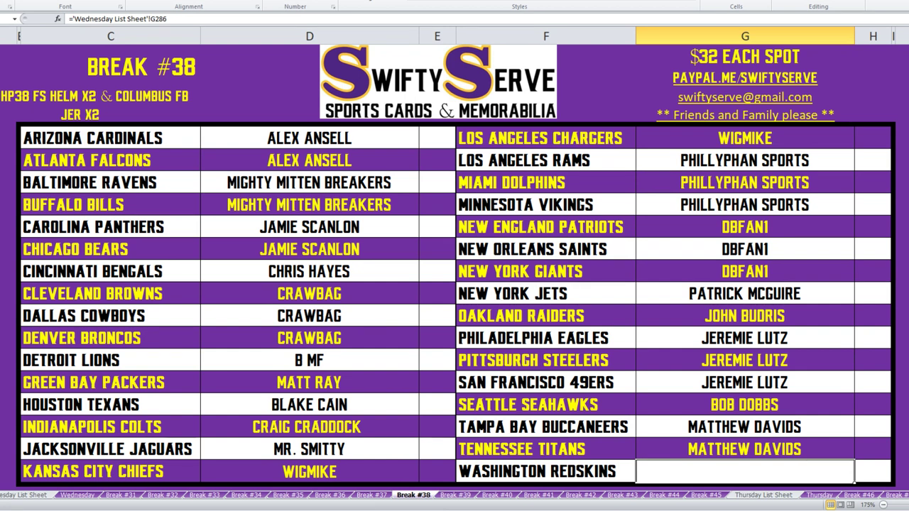
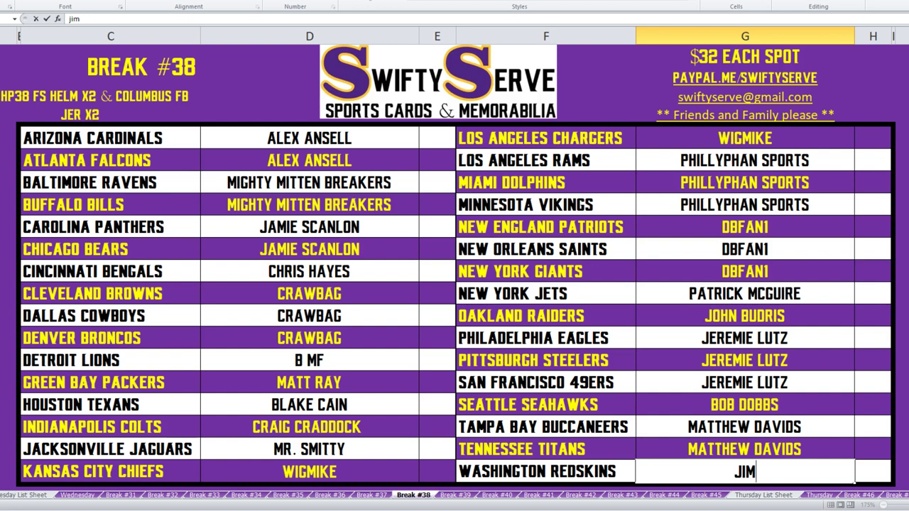
pyautogui.press('Return')
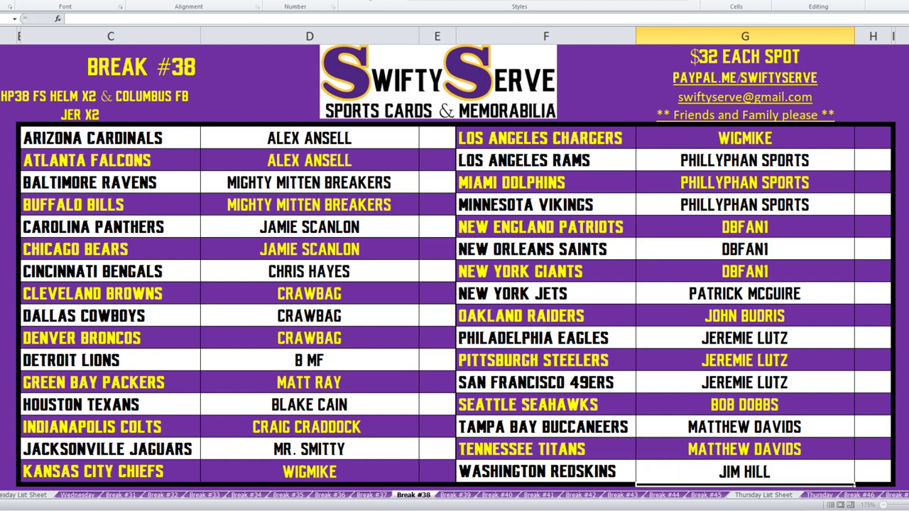
pyautogui.press('Up')
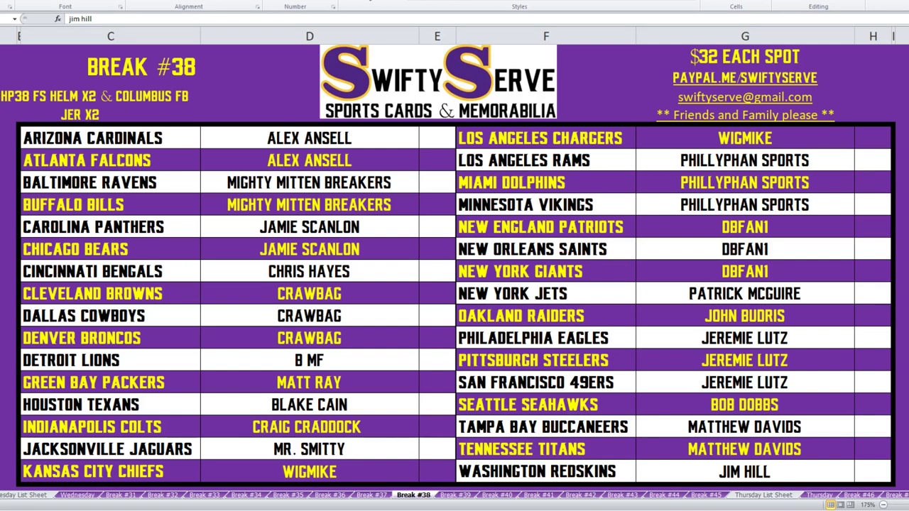
# Step: Fill the Arizona–Cincinnati, Green Bay, Jacksonville, Tampa Bay and Tennessee buyer cells green
pyautogui.moveTo(310, 138); pyautogui.dragTo(436, 160)
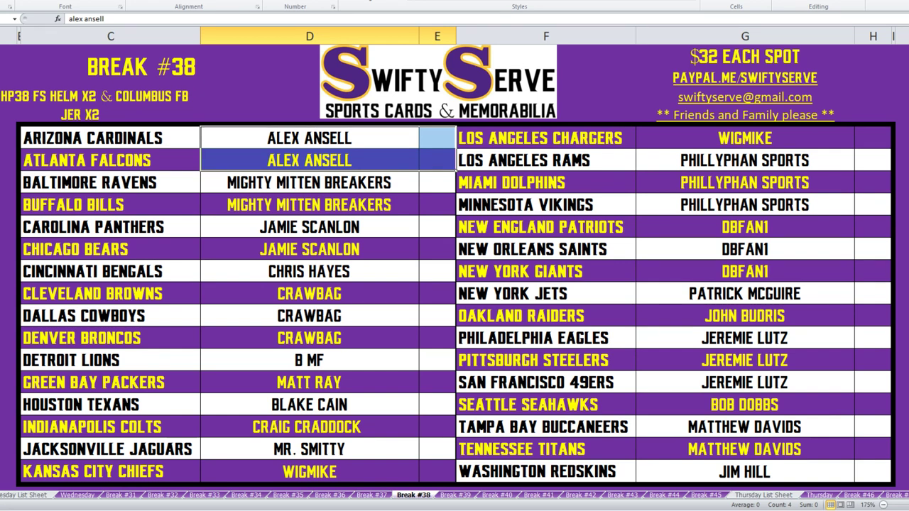
pyautogui.keyDown('ctrl'); pyautogui.click(308, 272); pyautogui.keyUp('ctrl')
pyautogui.moveTo(309, 204); pyautogui.dragTo(309, 249)
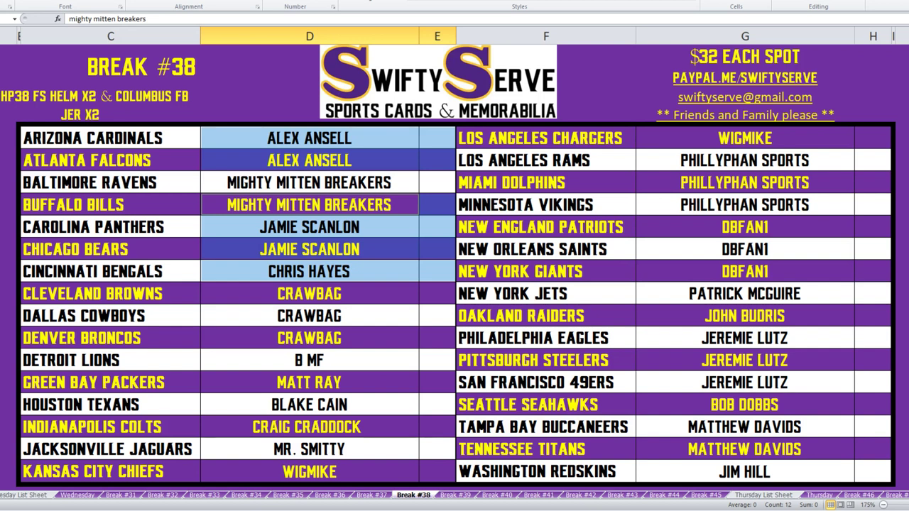
pyautogui.keyDown('ctrl'); pyautogui.click(309, 183); pyautogui.keyUp('ctrl')
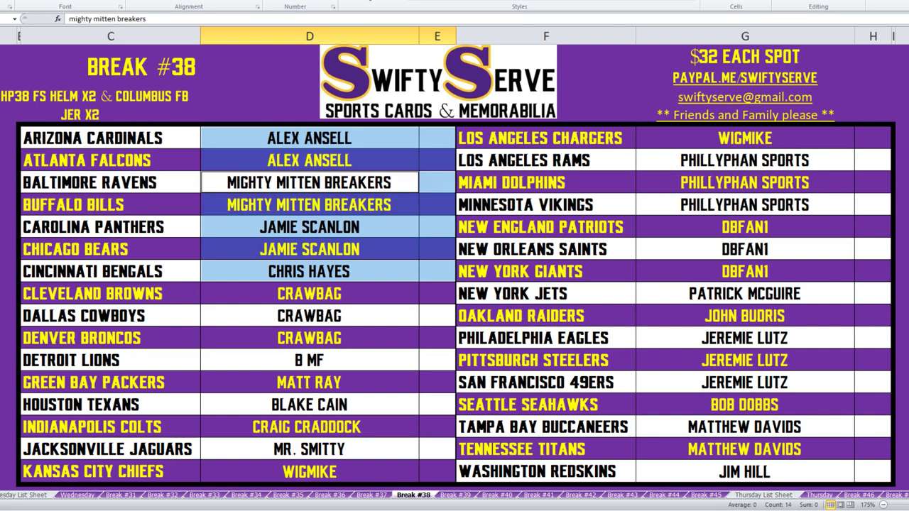
pyautogui.keyDown('ctrl'); pyautogui.click(309, 382); pyautogui.keyUp('ctrl')
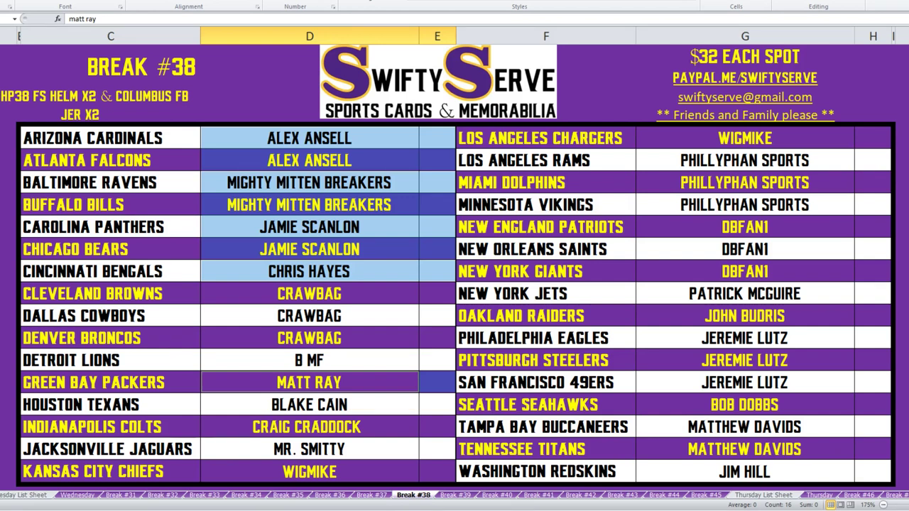
pyautogui.moveTo(744, 426); pyautogui.dragTo(745, 449)
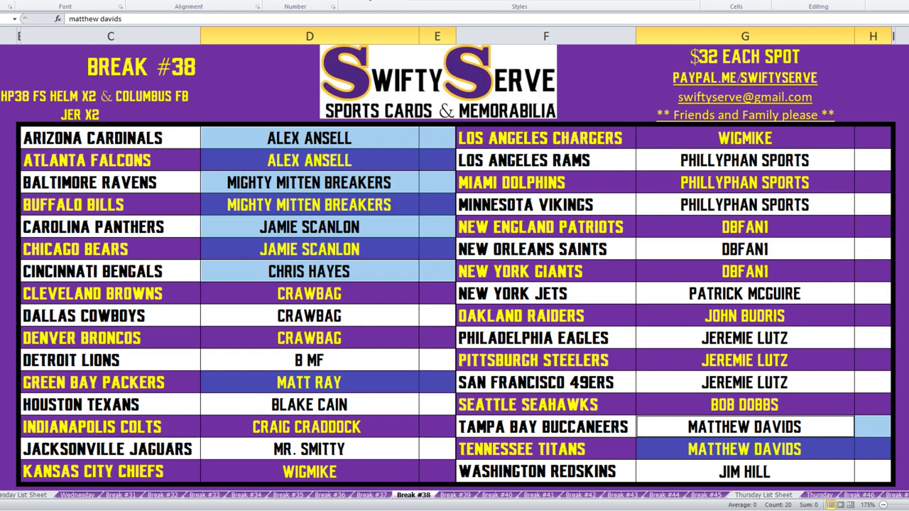
pyautogui.keyDown('ctrl'); pyautogui.click(308, 449); pyautogui.keyUp('ctrl')
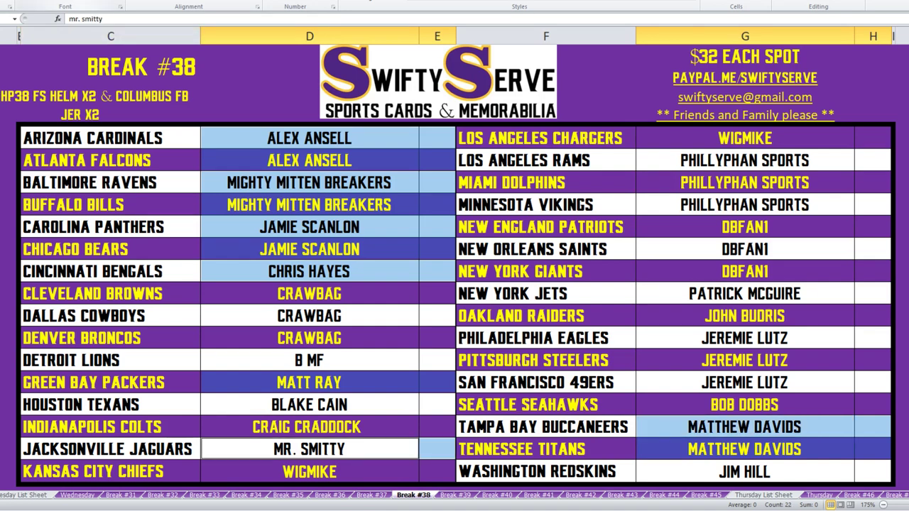
pyautogui.click(99, 2)
pyautogui.click(139, 69)
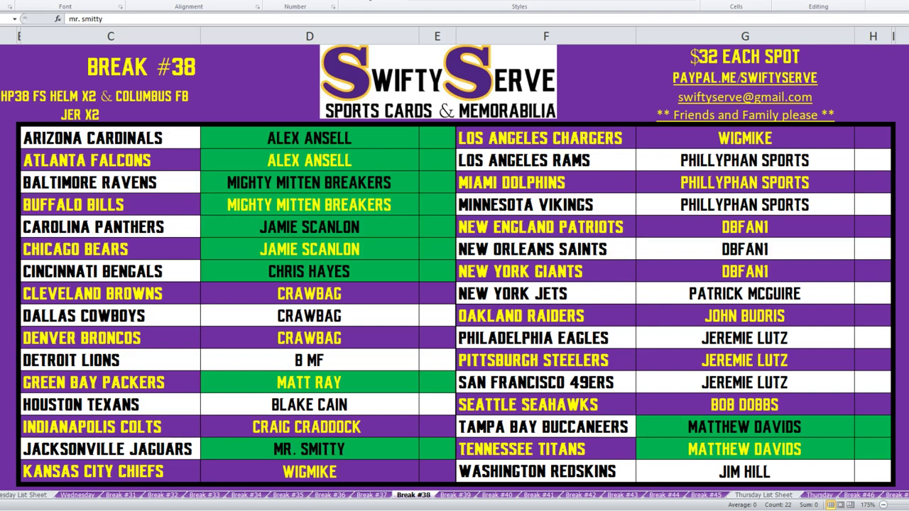
pyautogui.moveTo(744, 159); pyautogui.dragTo(872, 205)
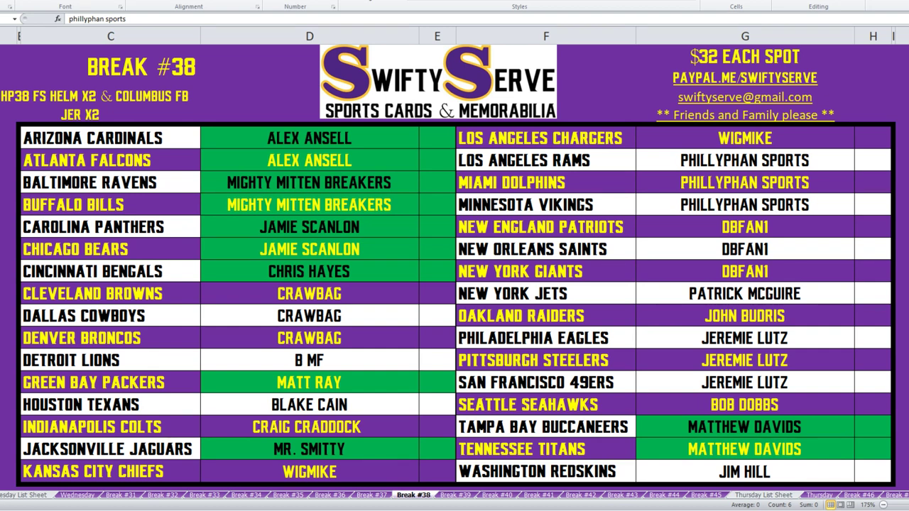
# Step: Add the Chargers and Chiefs buyer cells and repeat the green fill with F4
pyautogui.moveTo(744, 138); pyautogui.dragTo(744, 205)
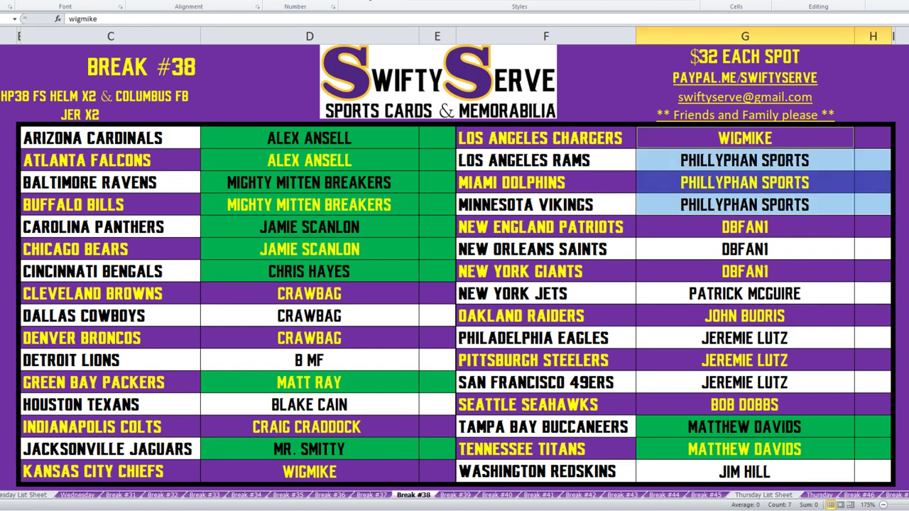
pyautogui.keyDown('ctrl'); pyautogui.click(309, 471); pyautogui.keyUp('ctrl')
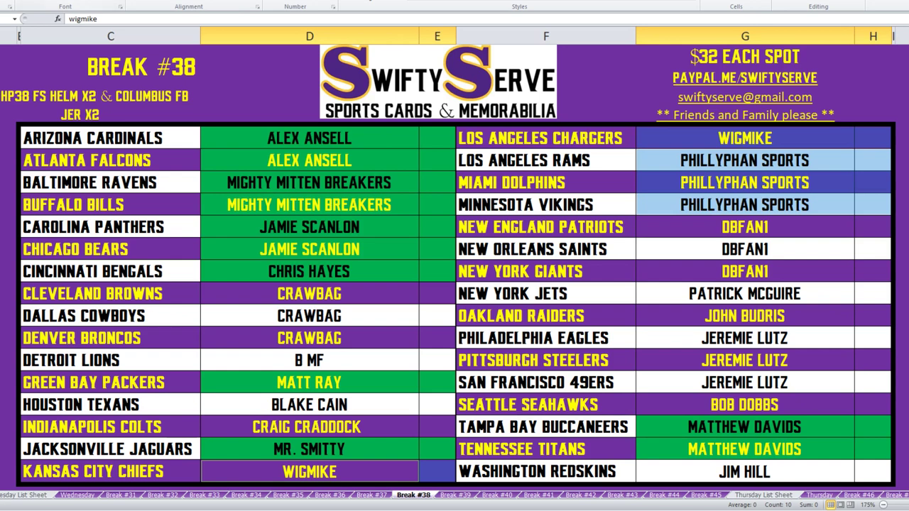
pyautogui.press('F4')
pyautogui.hotkey('alt', 'Tab')
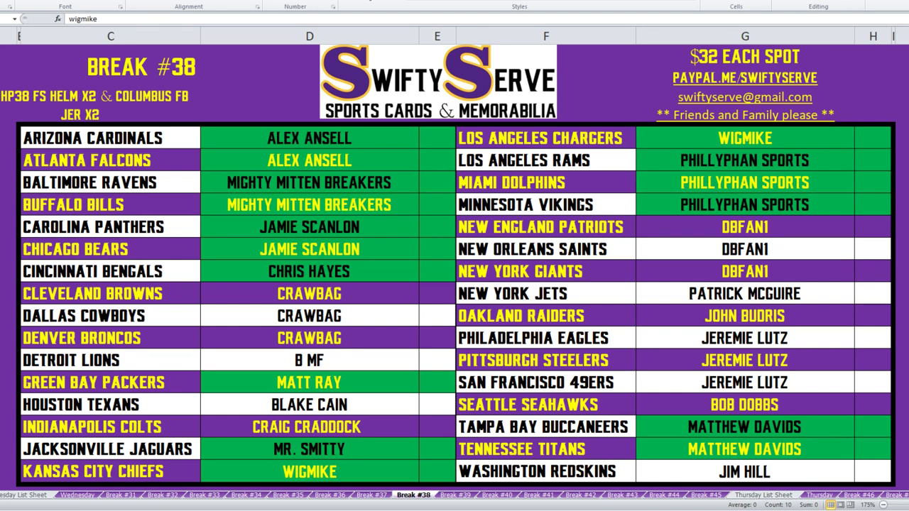
pyautogui.click(328, 426)
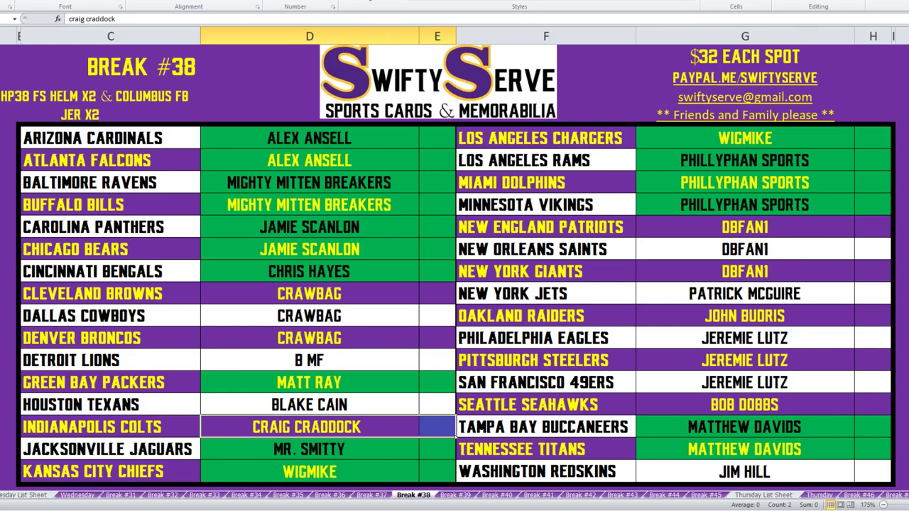
# Step: Add the Seahawks, Jets and Lions cells to the Colts selection and repeat the green fill
pyautogui.keyDown('ctrl'); pyautogui.click(744, 404); pyautogui.keyUp('ctrl')
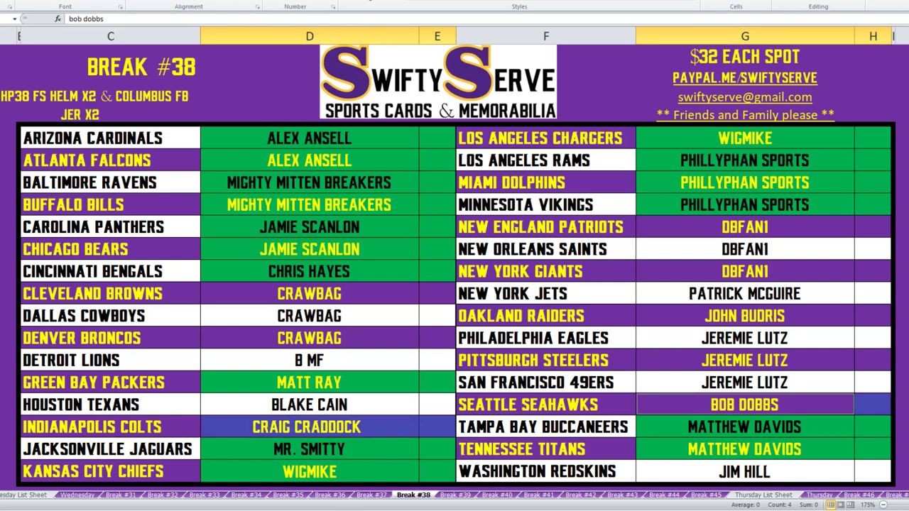
pyautogui.keyDown('ctrl'); pyautogui.click(744, 294); pyautogui.keyUp('ctrl')
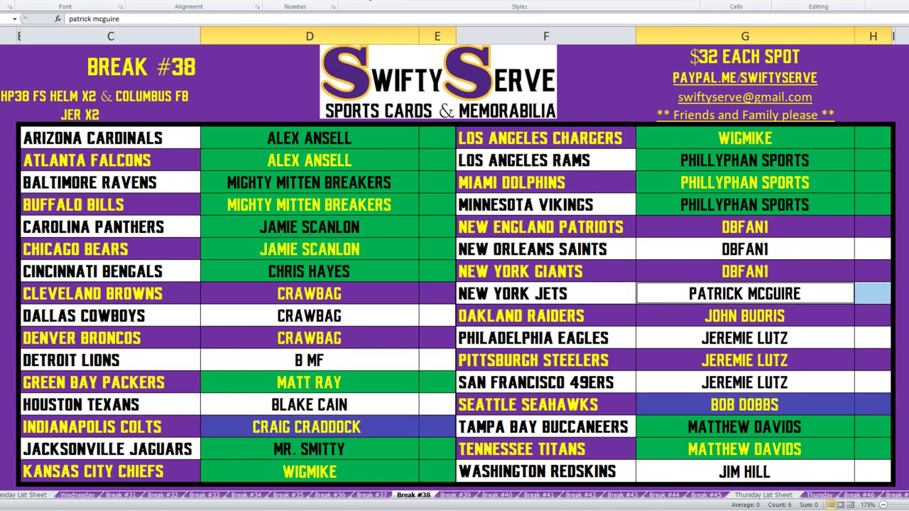
pyautogui.keyDown('ctrl'); pyautogui.click(308, 360); pyautogui.keyUp('ctrl')
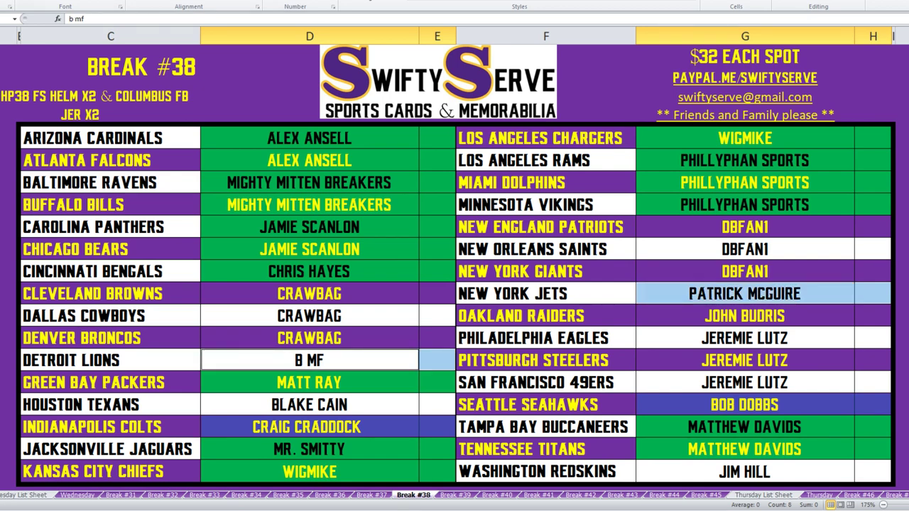
pyautogui.press('F4')
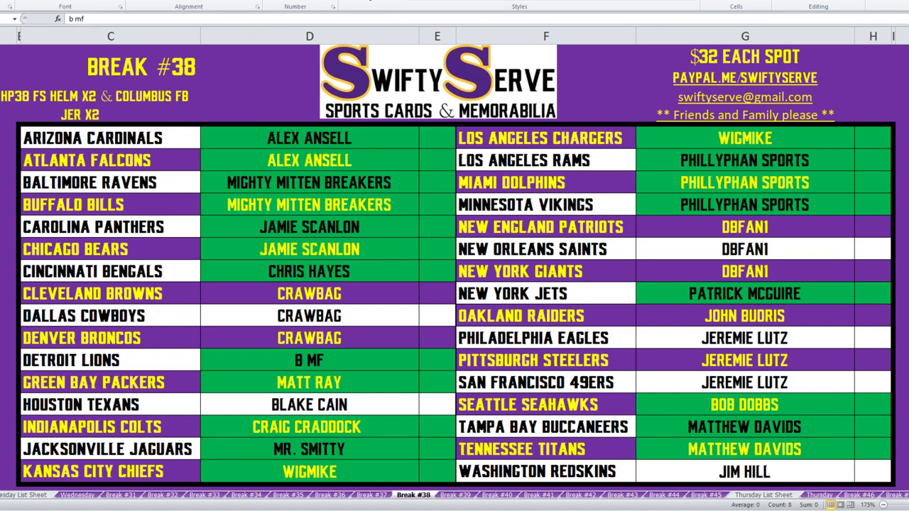
# Step: Shade the remaining buyer cells green, from Browns and Broncos to Eagles, Patriots and Washington
pyautogui.moveTo(309, 293); pyautogui.dragTo(437, 337)
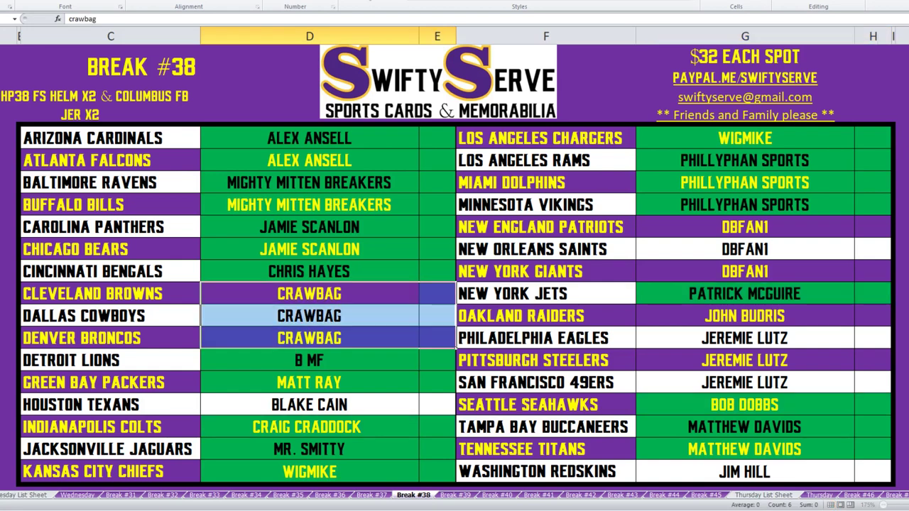
pyautogui.press('F4')
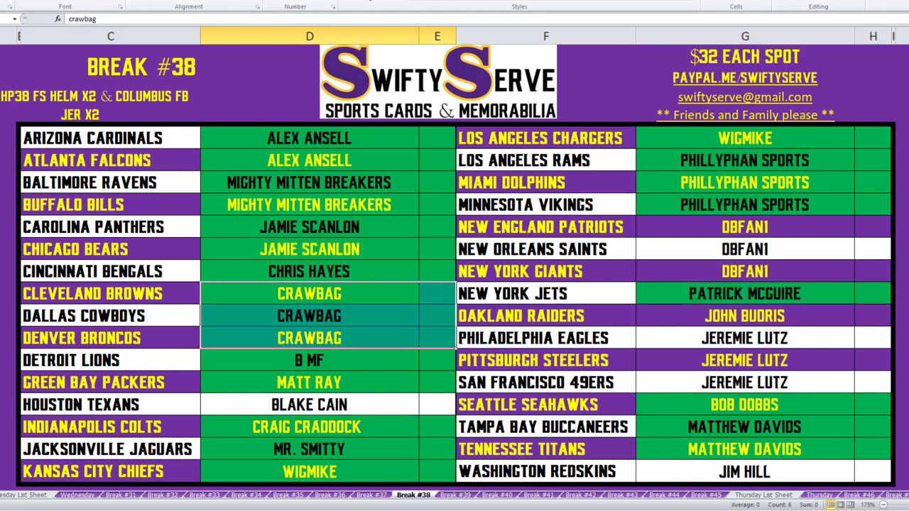
pyautogui.moveTo(744, 471); pyautogui.dragTo(872, 471)
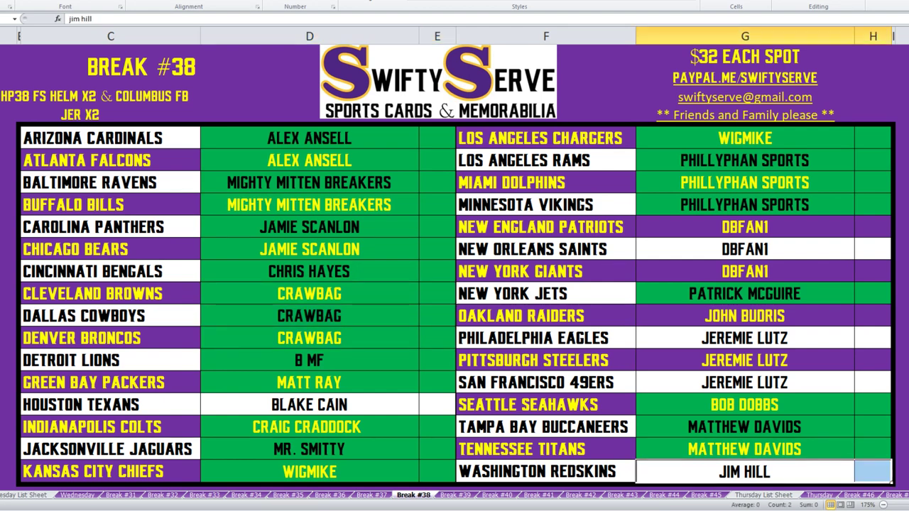
pyautogui.moveTo(309, 404); pyautogui.dragTo(437, 404)
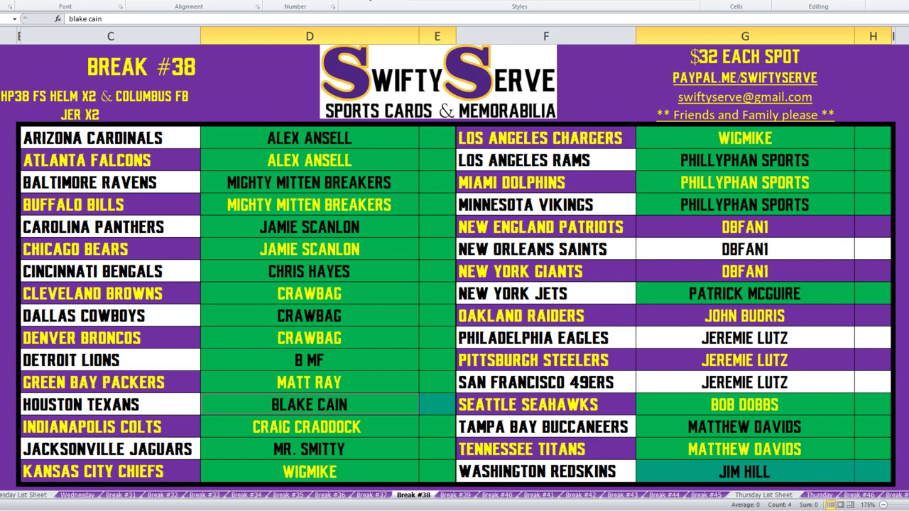
pyautogui.click(744, 338)
pyautogui.moveTo(744, 338); pyautogui.dragTo(873, 382)
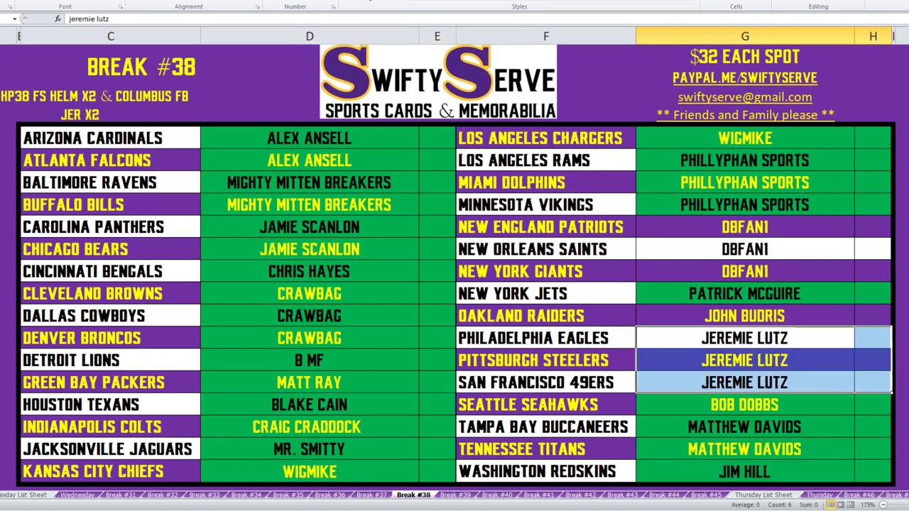
pyautogui.moveTo(744, 316); pyautogui.dragTo(872, 315)
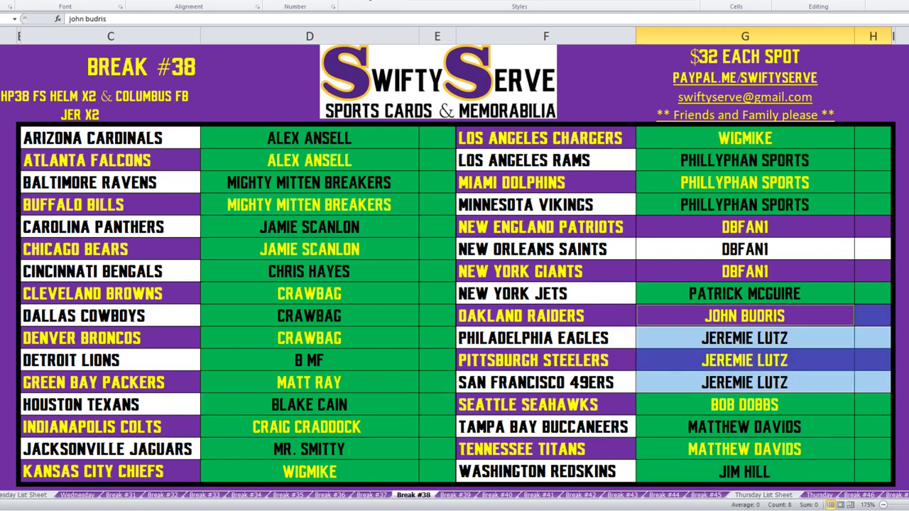
pyautogui.moveTo(744, 226); pyautogui.dragTo(872, 271)
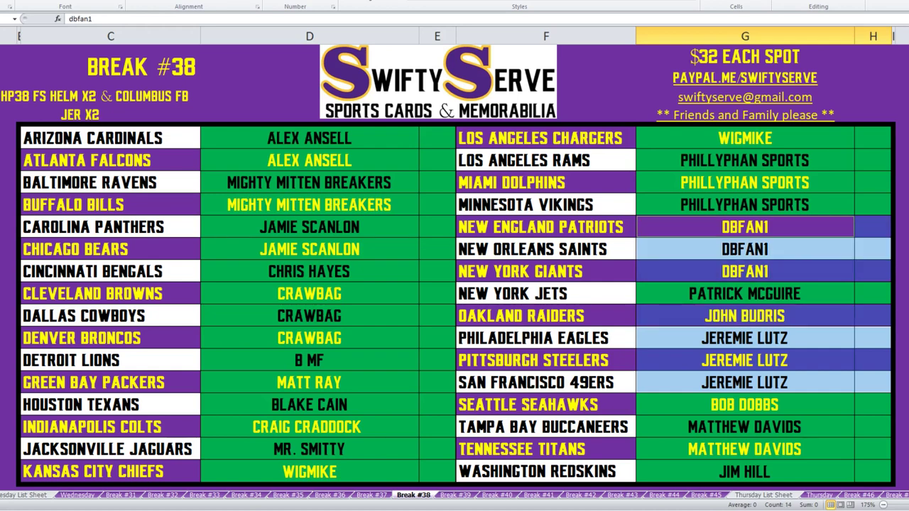
pyautogui.press('F4')
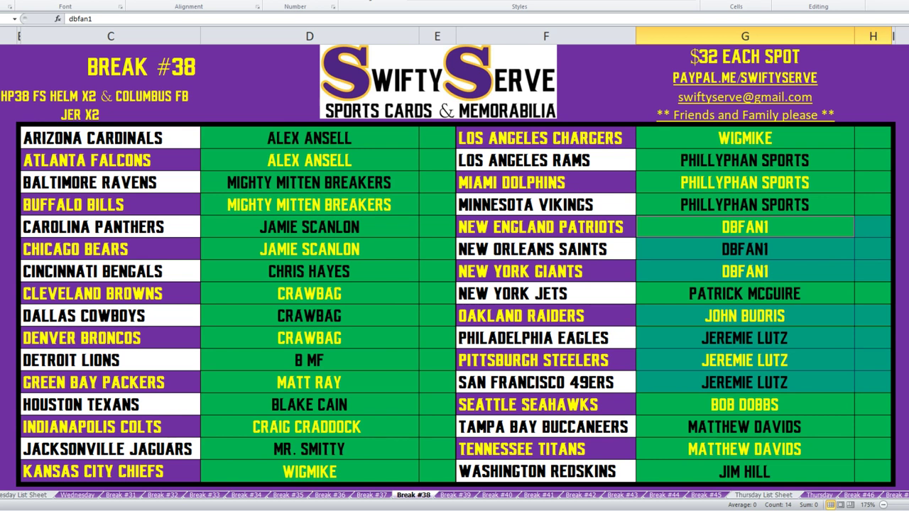
# Step: Open RANDOM.ORG's List Randomizer in the browser
pyautogui.hotkey('alt', 'Tab')
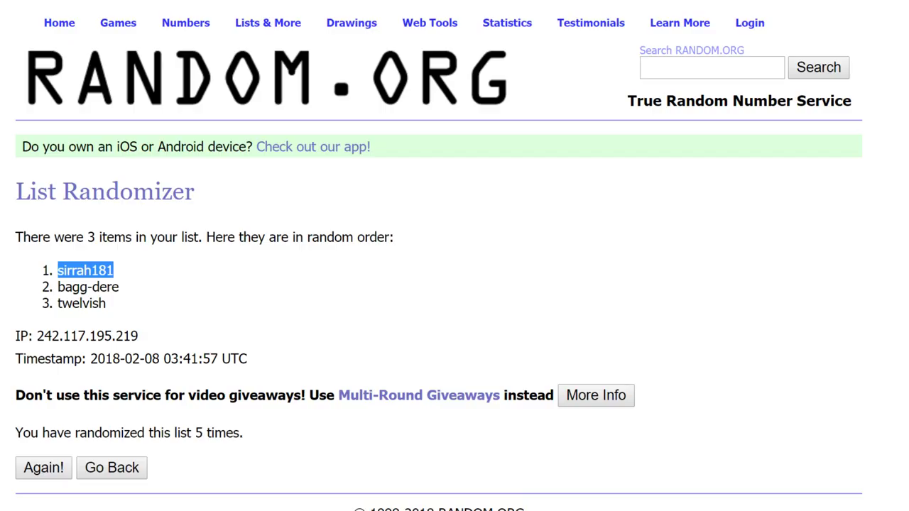
pyautogui.moveTo(268, 23)
pyautogui.click(291, 46)
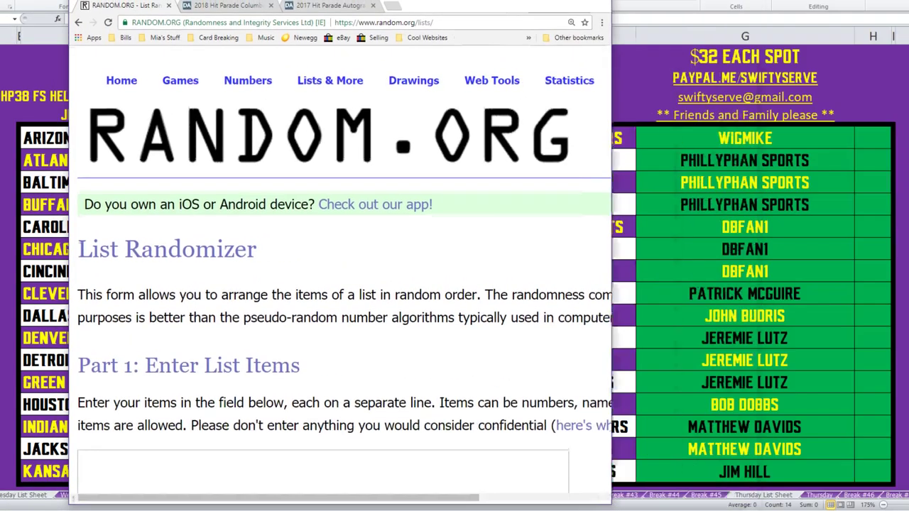
# Step: Copy the column D buyer names from Break #38 into the RANDOM.ORG list box
pyautogui.press('super+Right')
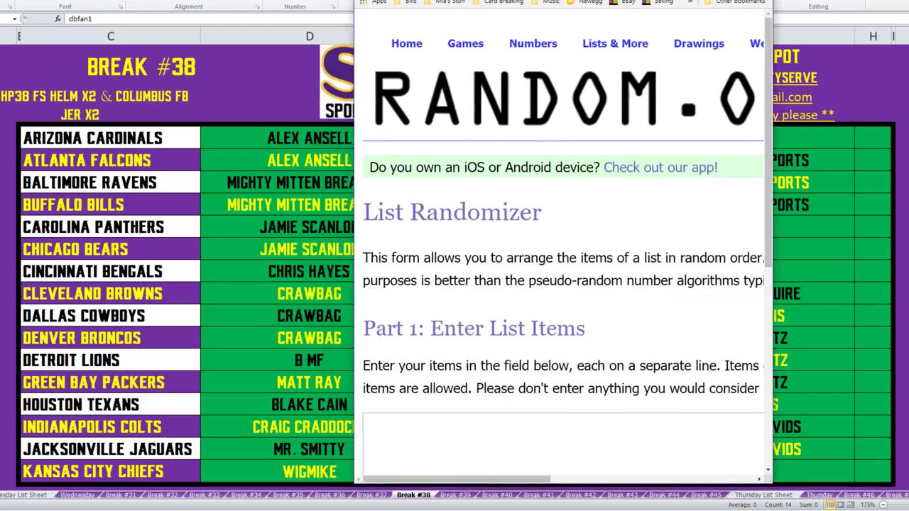
pyautogui.scroll(-3, 663, 284)
pyautogui.click(309, 138)
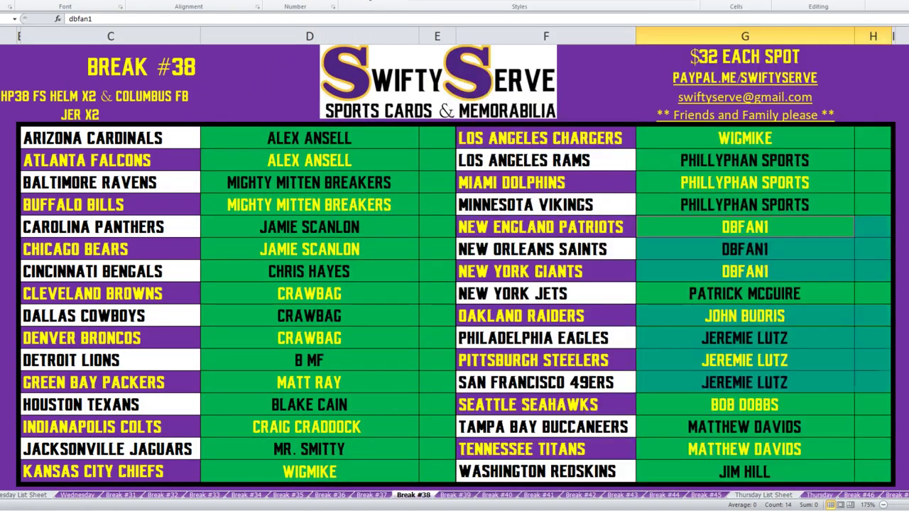
pyautogui.moveTo(308, 138); pyautogui.dragTo(309, 472)
pyautogui.hotkey('ctrl', 'c')
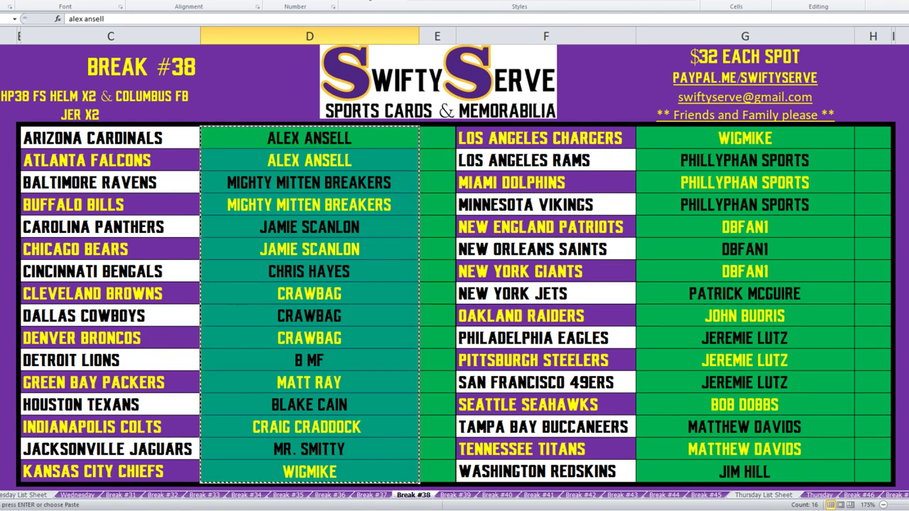
pyautogui.hotkey('alt', 'Tab')
pyautogui.click(496, 220)
pyautogui.hotkey('ctrl', 'v')
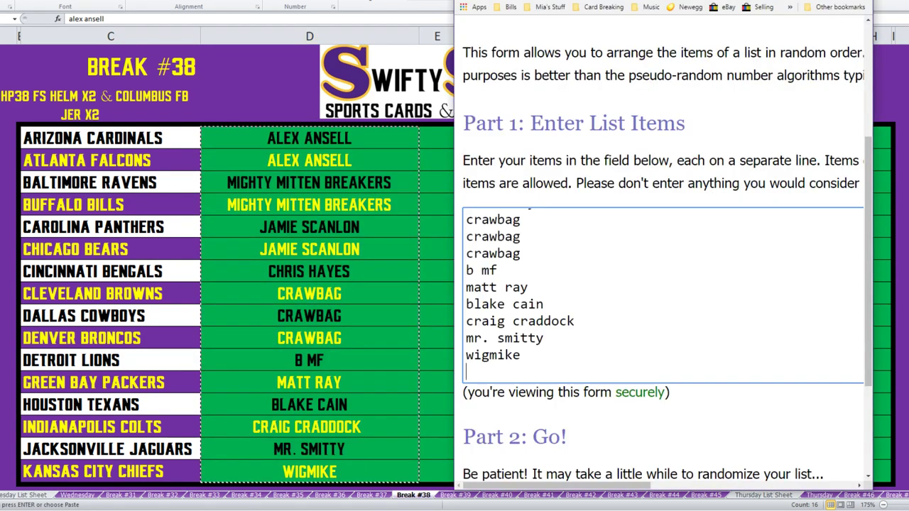
# Step: Copy the column G buyer names and add them to the same list
pyautogui.hotkey('alt', 'space')
pyautogui.press('Escape')
pyautogui.hotkey('alt', 'Tab')
pyautogui.moveTo(744, 138); pyautogui.dragTo(744, 471)
pyautogui.hotkey('ctrl', 'c')
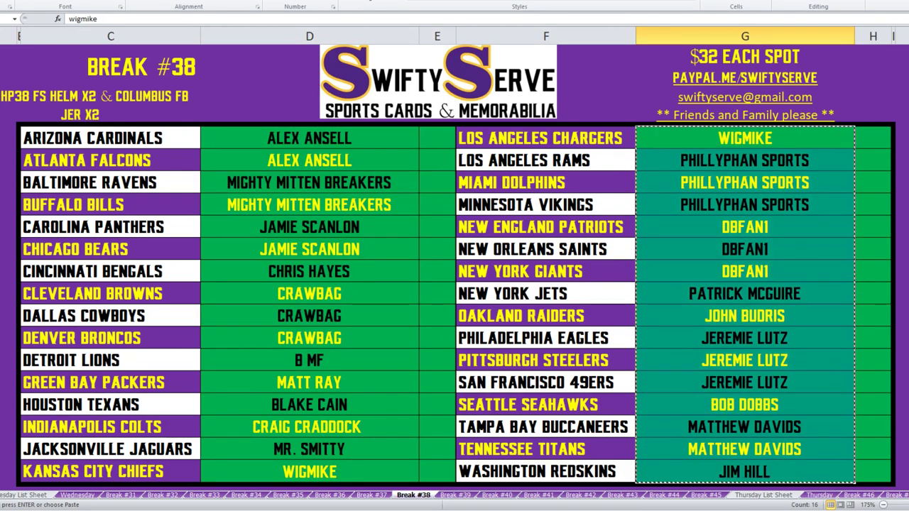
pyautogui.hotkey('alt', 'Tab')
pyautogui.hotkey('ctrl', 'v')
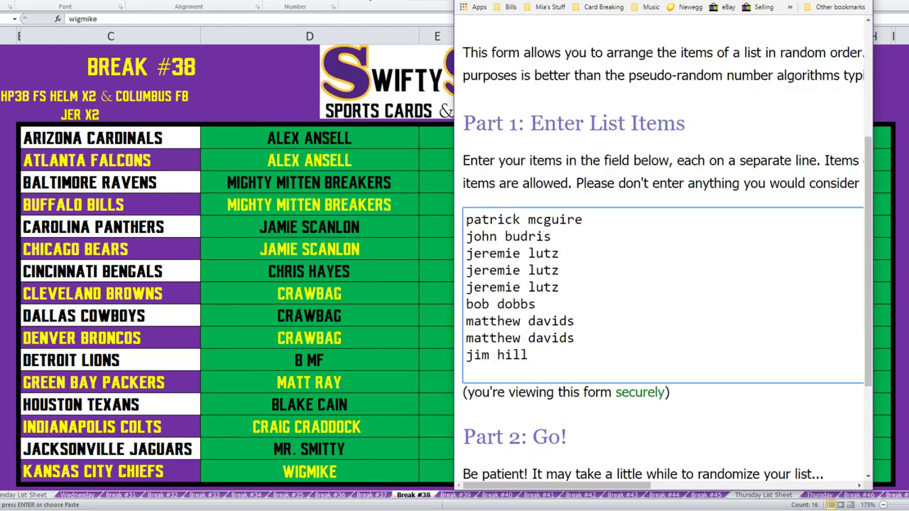
# Step: Scroll through the combined name list to check it, then show the randomizer full screen
pyautogui.scroll(15, 663, 298)
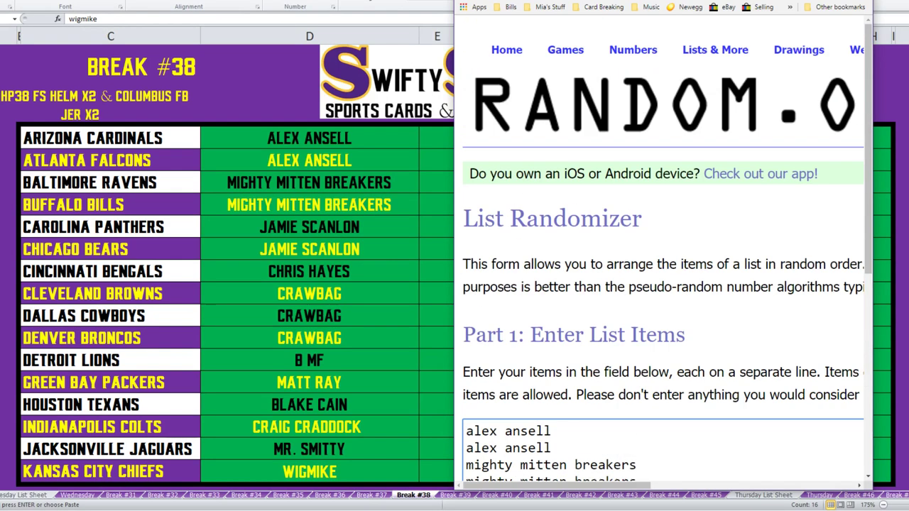
pyautogui.scroll(-5, 663, 299)
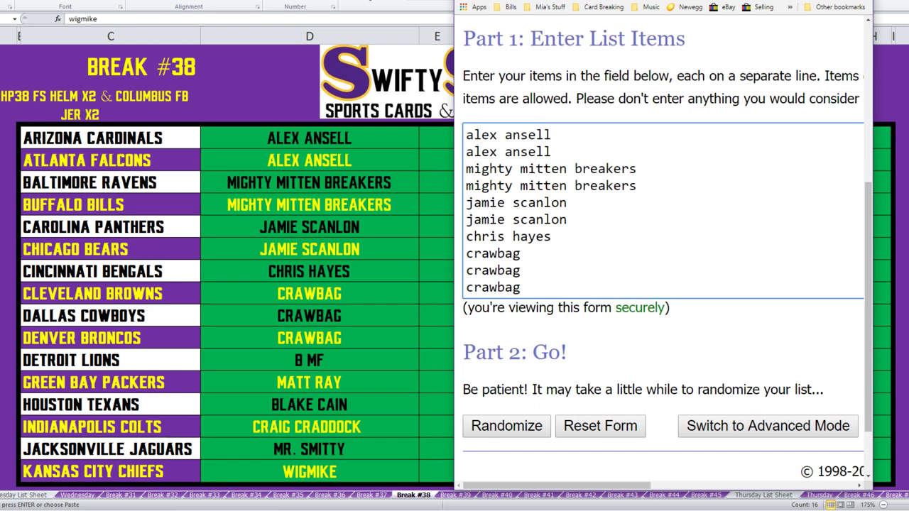
pyautogui.scroll(-1, 536, 125)
pyautogui.scroll(-1, 536, 125)
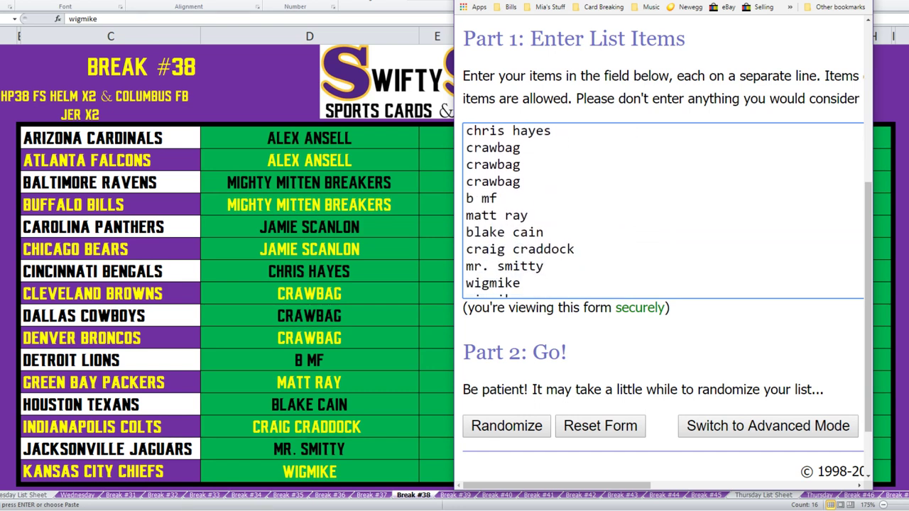
pyautogui.scroll(-3, 536, 125)
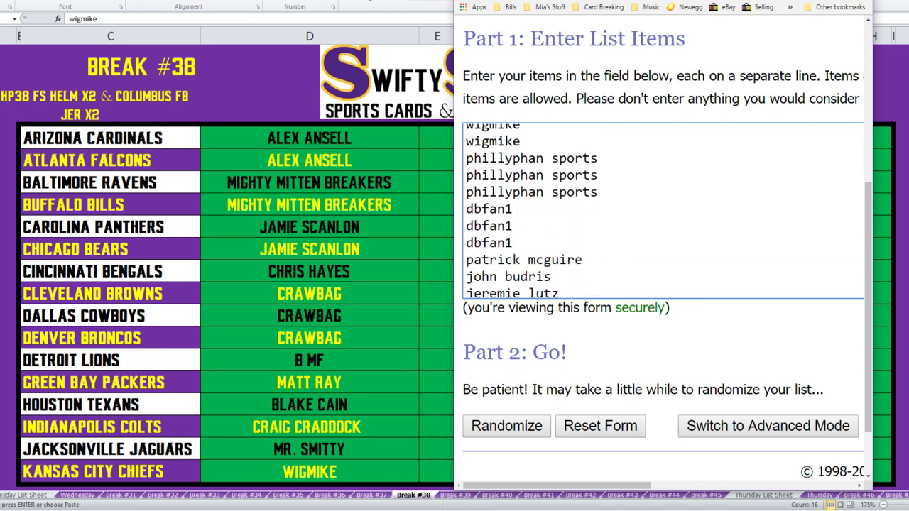
pyautogui.moveTo(663, 0); pyautogui.dragTo(416, 1)
pyautogui.scroll(-3, 416, 209)
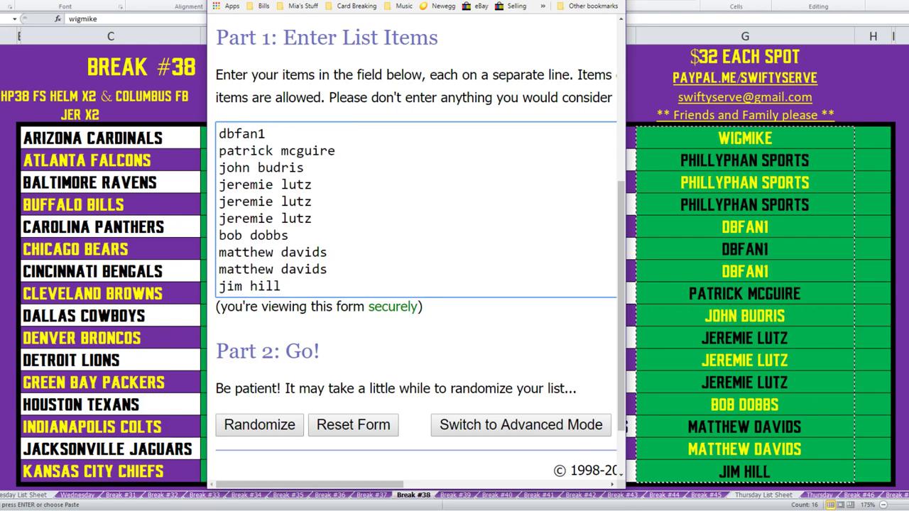
pyautogui.press('F11')
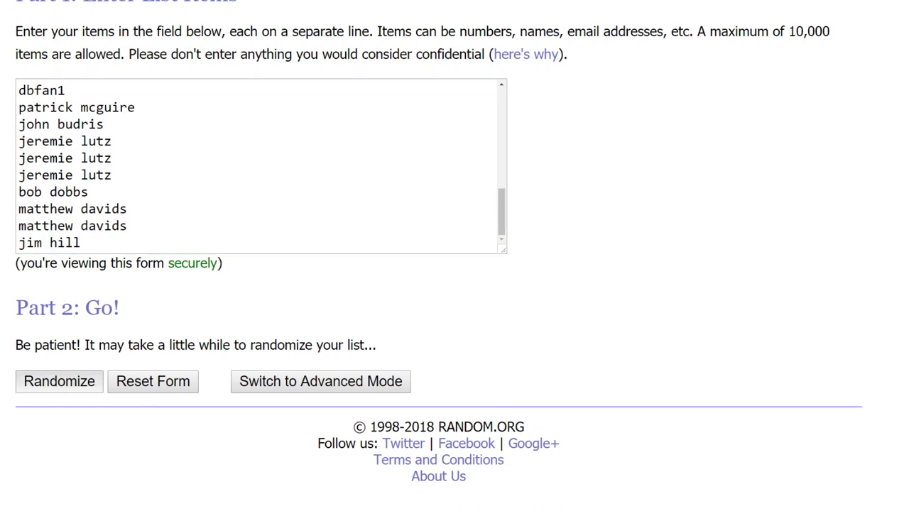
# Step: Shuffle the 32 buyer names five times and review the result from item 1
pyautogui.click(59, 381)
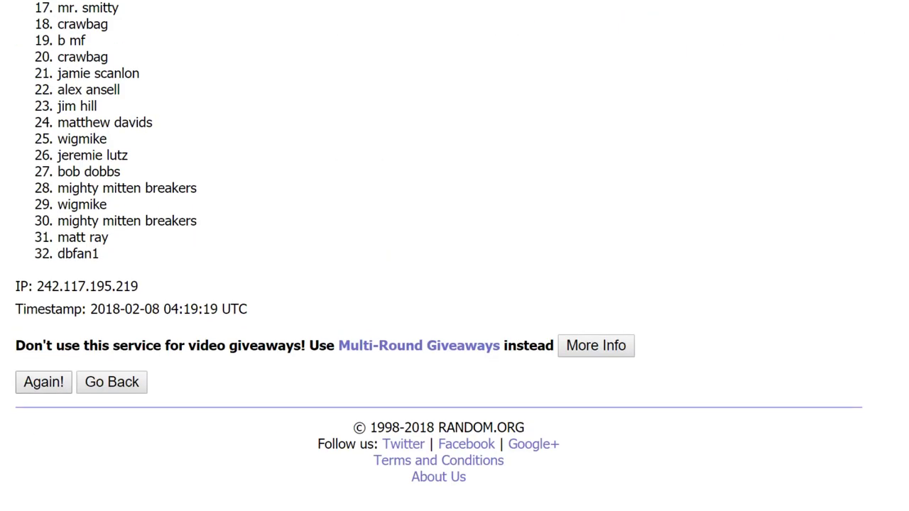
pyautogui.click(59, 381)
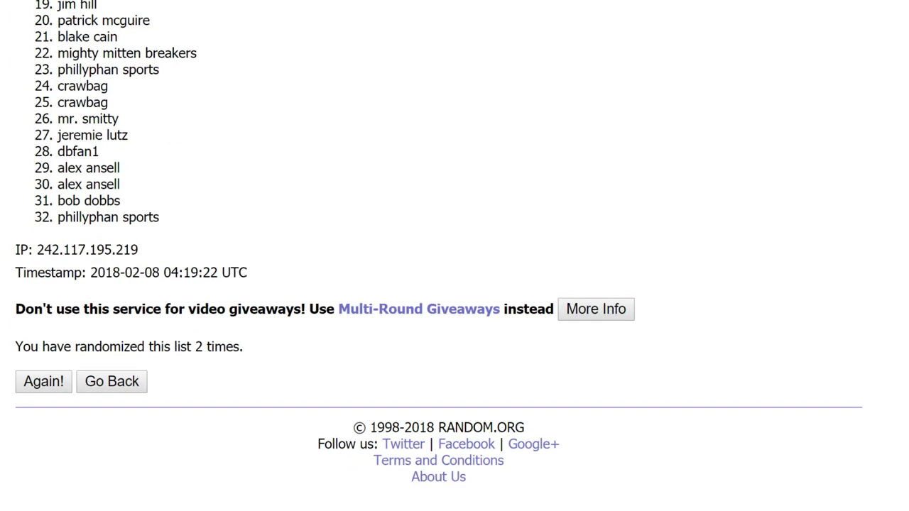
pyautogui.click(44, 381)
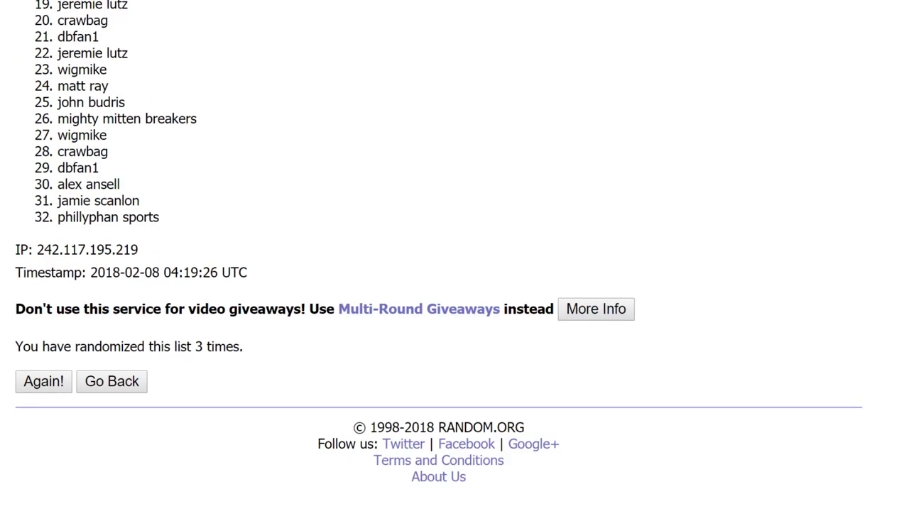
pyautogui.click(43, 381)
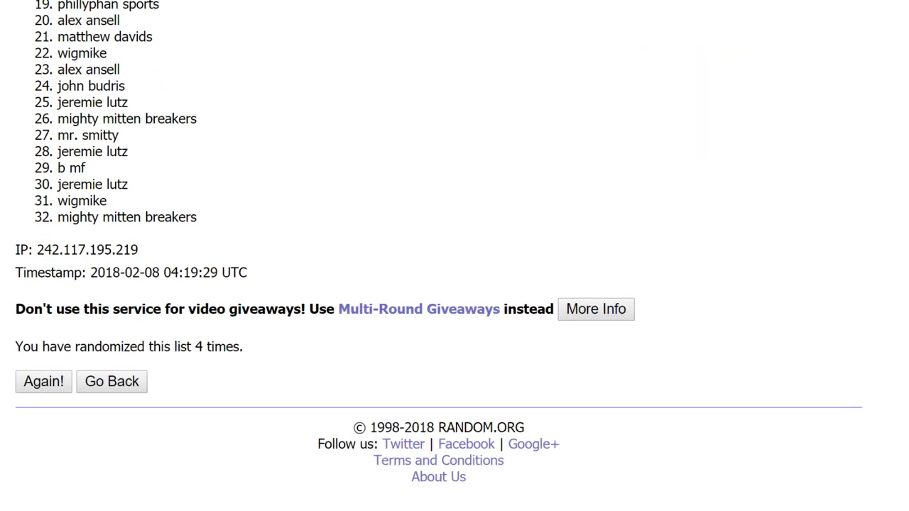
pyautogui.click(43, 381)
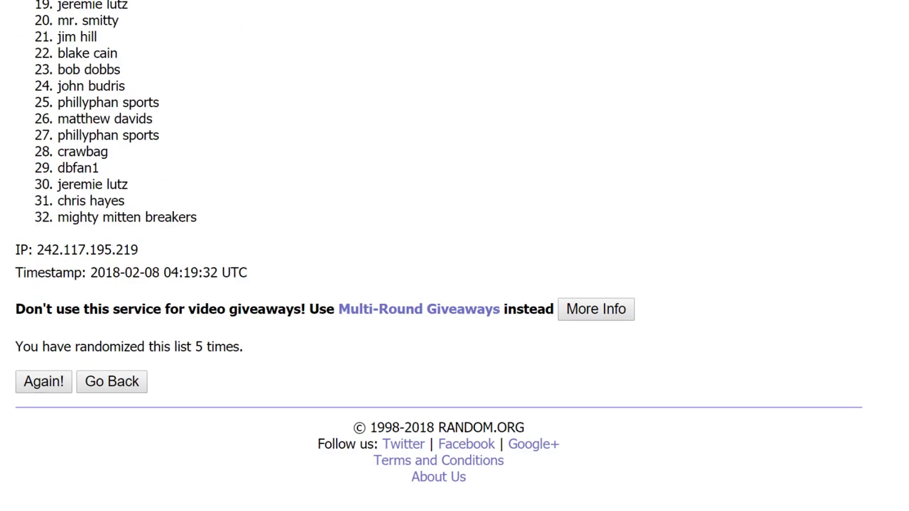
pyautogui.moveTo(145, 347); pyautogui.dragTo(234, 347)
pyautogui.scroll(10, 454, 256)
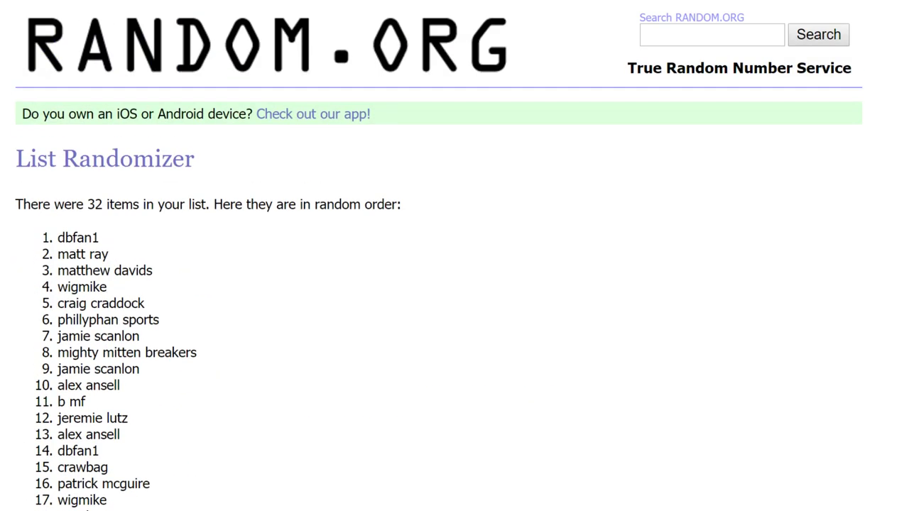
pyautogui.scroll(-2, 116, 367)
pyautogui.moveTo(56, 237); pyautogui.dragTo(150, 324)
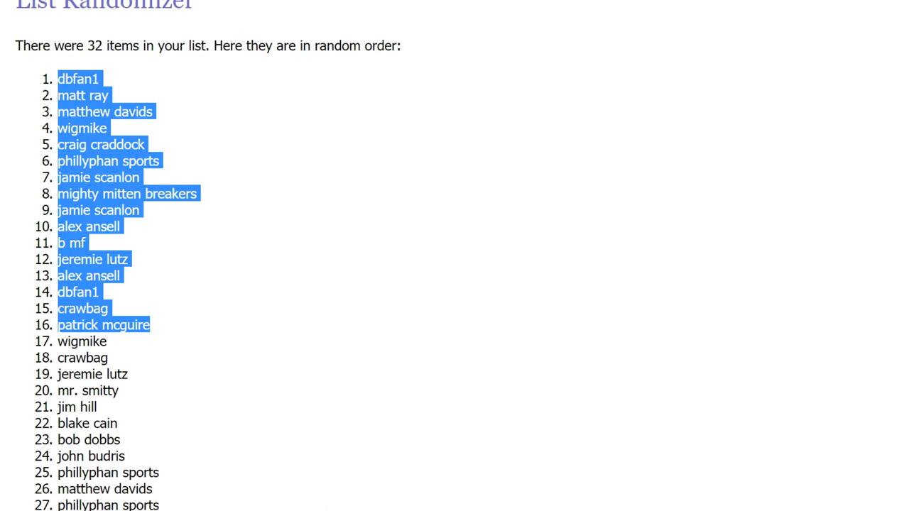
# Step: Fill column D with the first 16 shuffled names as unnumbered plain text
pyautogui.hotkey('alt', 'Tab')
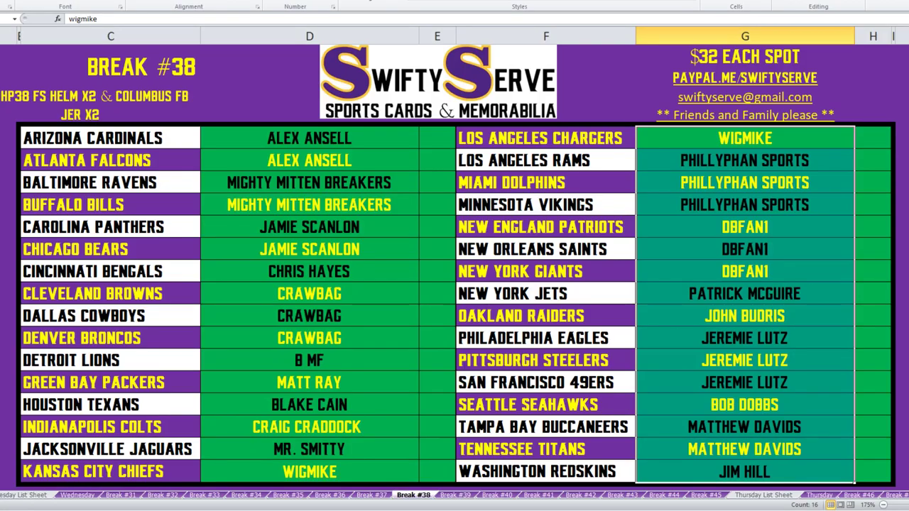
pyautogui.moveTo(310, 138); pyautogui.dragTo(310, 471)
pyautogui.hotkey('ctrl', 'v')
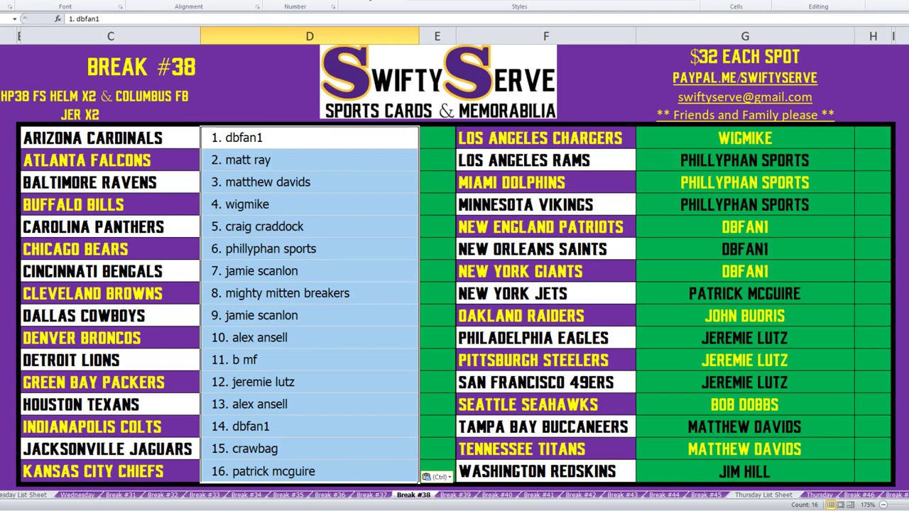
pyautogui.hotkey('ctrl', 'z')
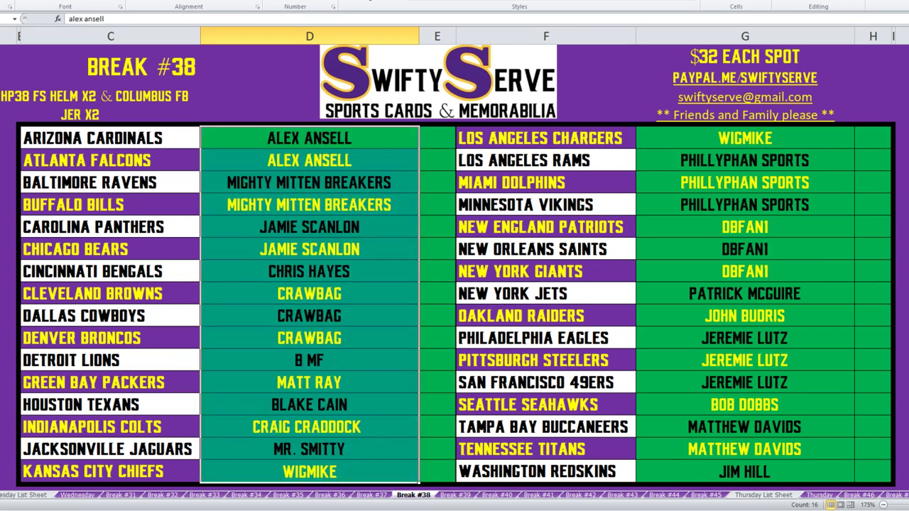
pyautogui.hotkey('alt', 'Tab')
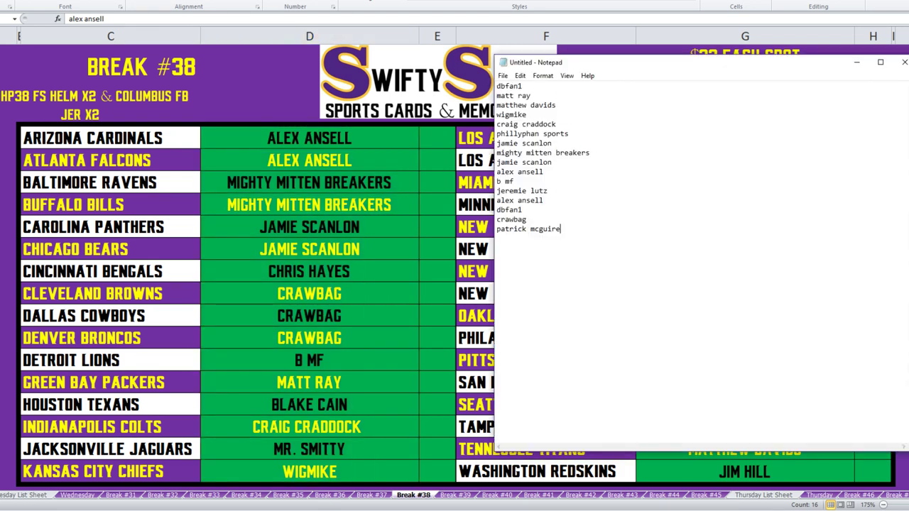
pyautogui.hotkey('ctrl', 'a')
pyautogui.hotkey('ctrl', 'c')
pyautogui.hotkey('alt', 'Tab')
pyautogui.hotkey('ctrl', 'v')
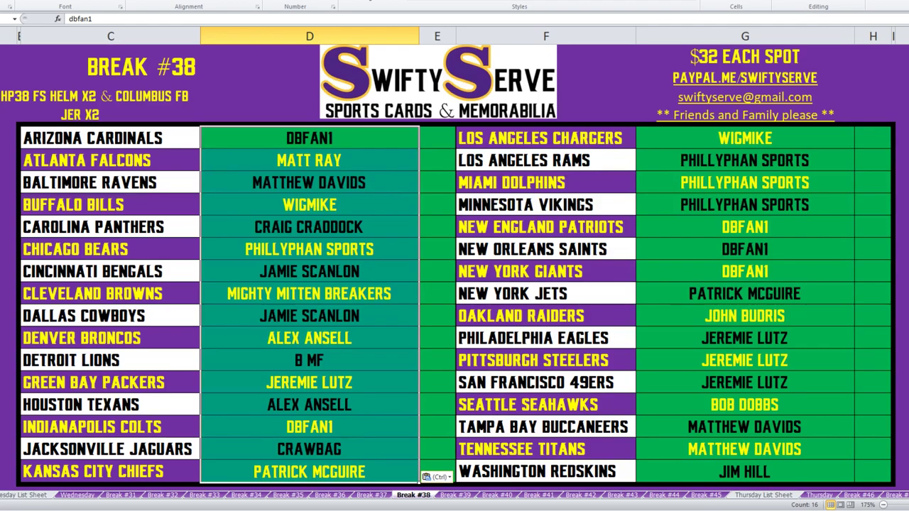
# Step: Copy shuffled names 17–32 and strip their numbering in the plain-text list
pyautogui.hotkey('alt', 'Tab')
pyautogui.scroll(-3, 284, 256)
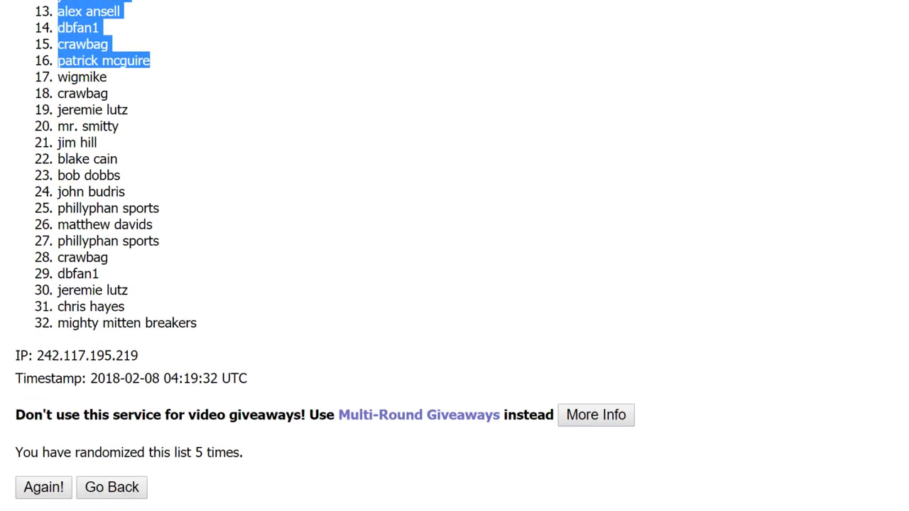
pyautogui.moveTo(59, 77); pyautogui.dragTo(197, 323)
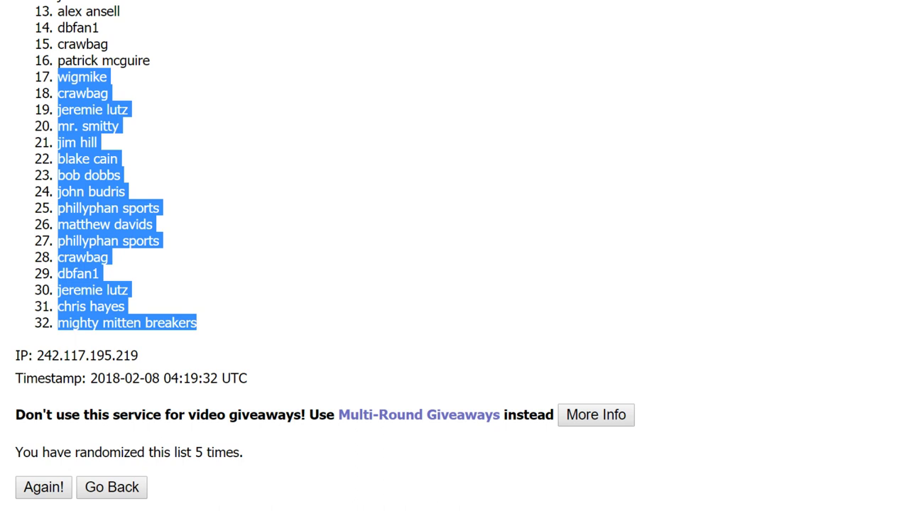
pyautogui.hotkey('alt', 'Tab')
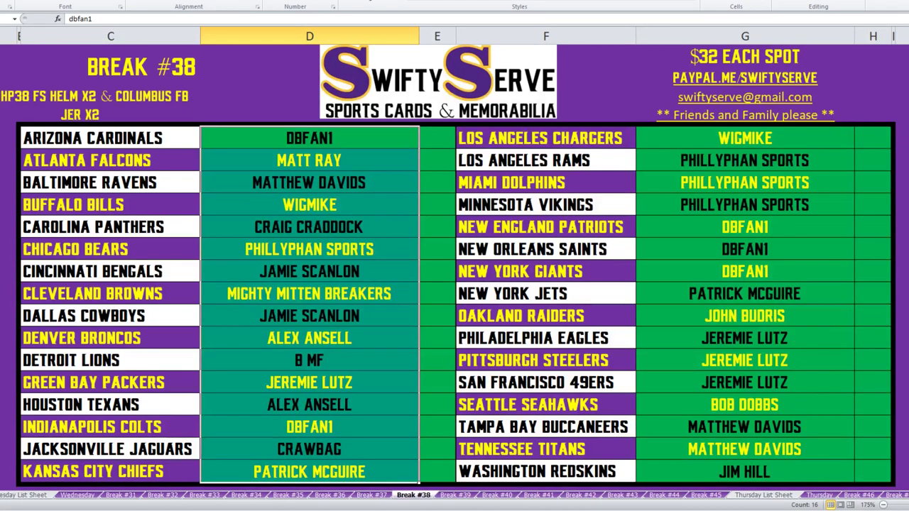
pyautogui.click(308, 137)
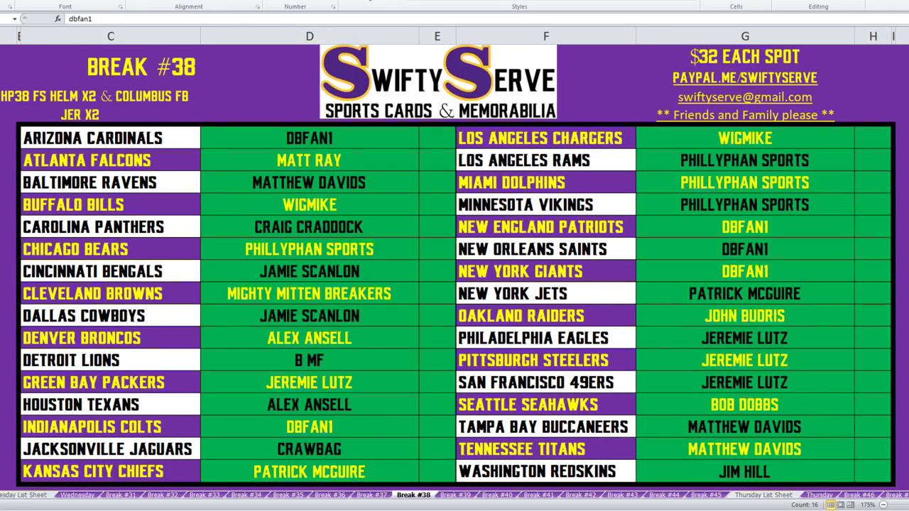
pyautogui.hotkey('alt', 'Tab')
pyautogui.hotkey('ctrl', 'a')
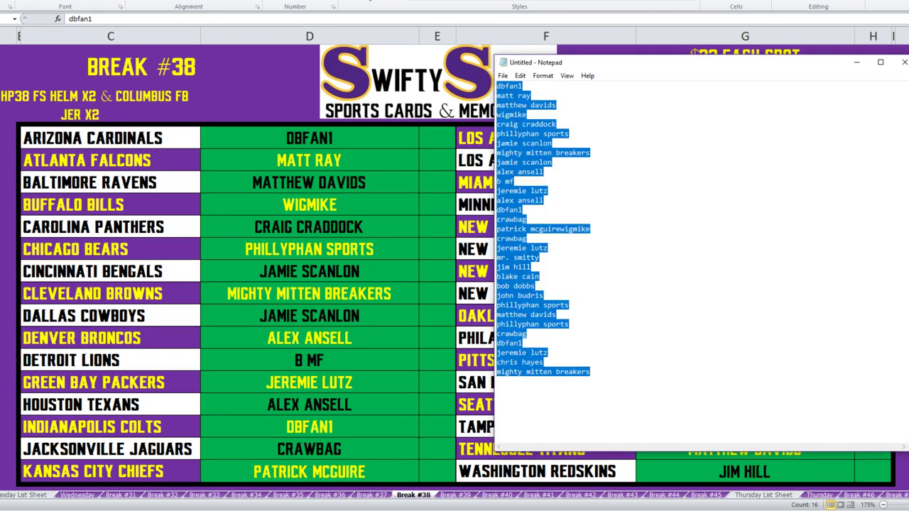
pyautogui.hotkey('ctrl', 'v')
# Step: Paste names 17–32 into column G, Chargers through Redskins, then select both buyer columns
pyautogui.hotkey('ctrl', 'a')
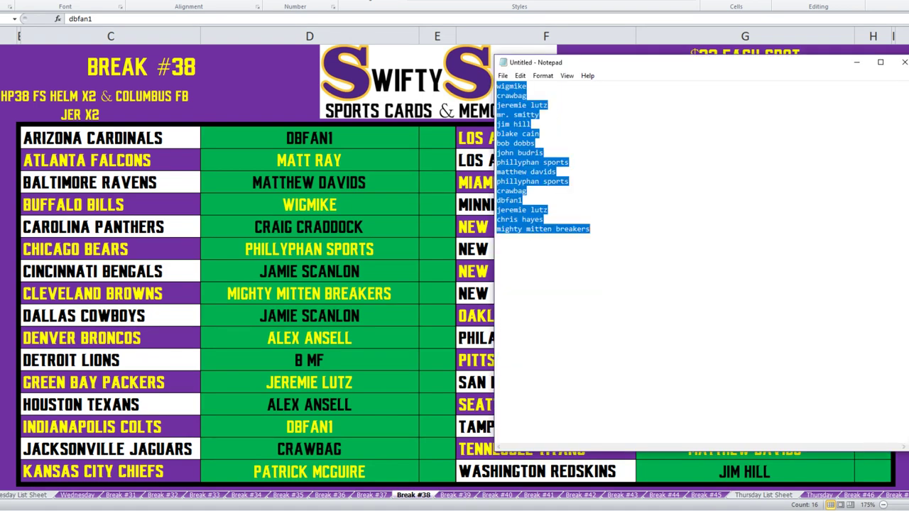
pyautogui.hotkey('ctrl', 'c')
pyautogui.hotkey('alt', 'Tab')
pyautogui.click(744, 137)
pyautogui.hotkey('ctrl', 'v')
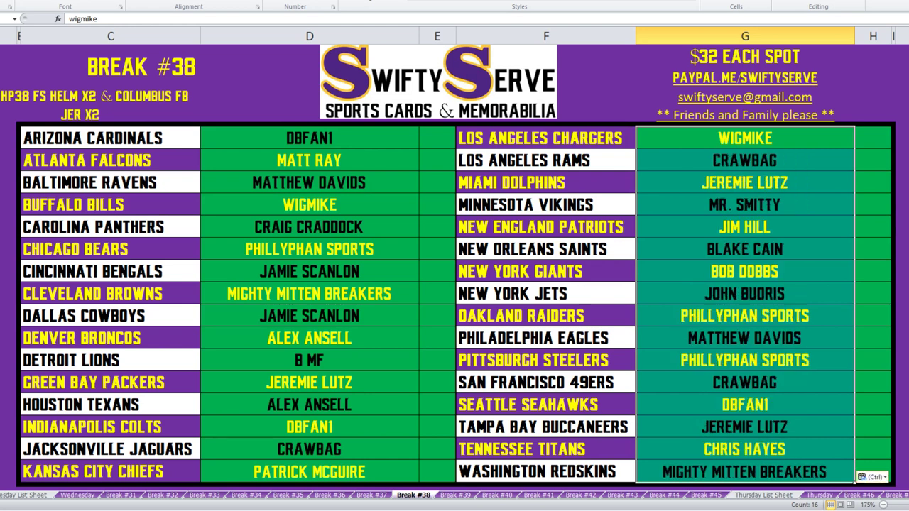
pyautogui.moveTo(310, 137); pyautogui.dragTo(310, 471)
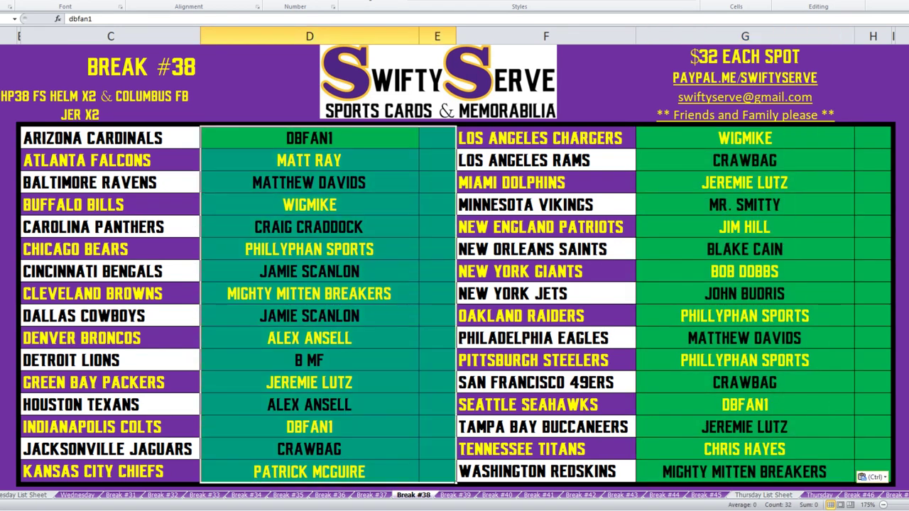
pyautogui.moveTo(744, 138); pyautogui.dragTo(744, 471)
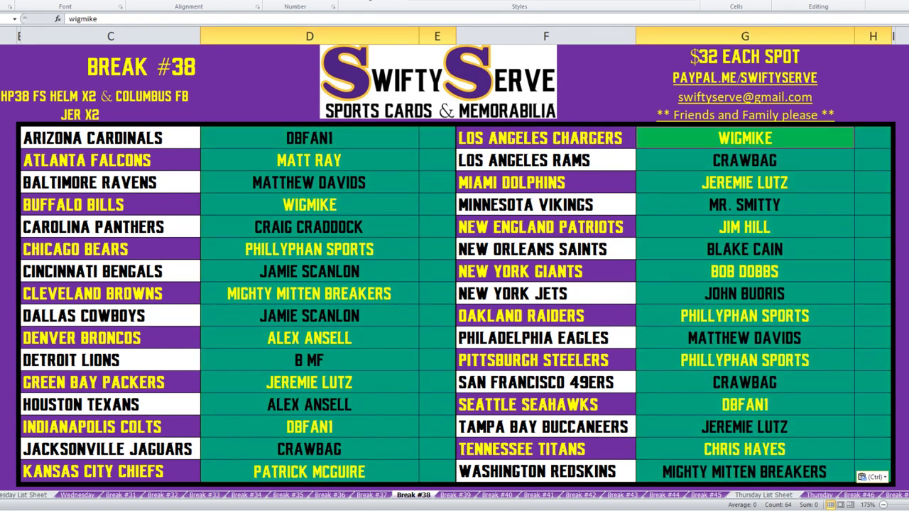
# Step: Remove the green fill from the buyer cells in columns D and G
pyautogui.hotkey('alt', 'h')
pyautogui.press('h')
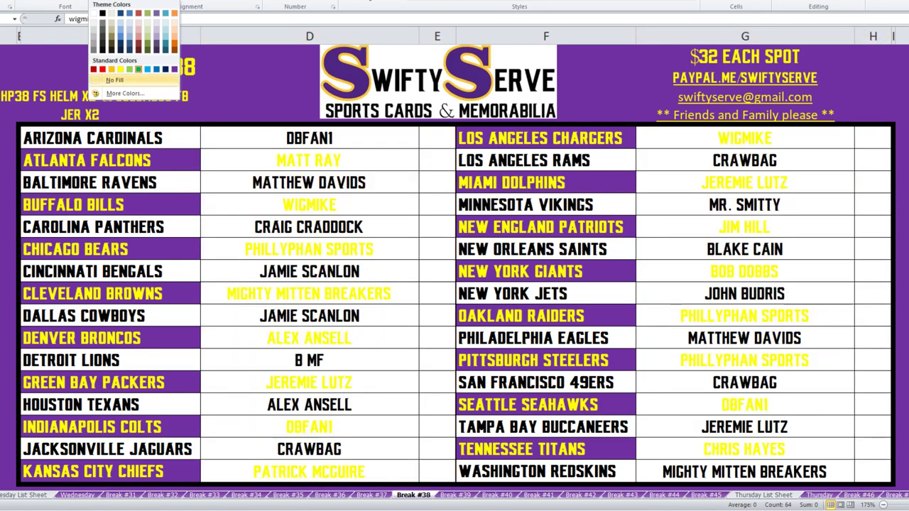
pyautogui.press('Return')
pyautogui.press('Return')
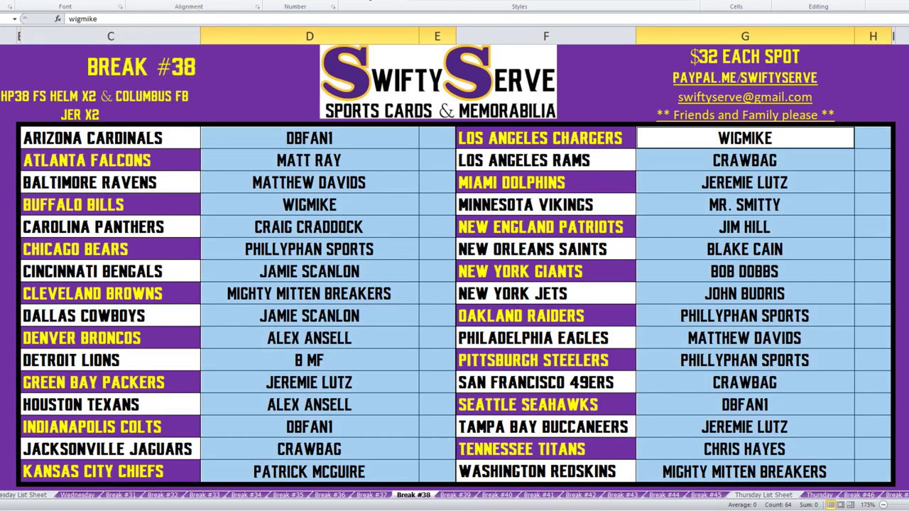
pyautogui.click(309, 161)
# Step: Select the D:E buyer cells for Falcons, Bills, Bears, Browns, Broncos, Packers, Colts and Chiefs
pyautogui.moveTo(309, 161); pyautogui.dragTo(436, 160)
pyautogui.moveTo(310, 205); pyautogui.dragTo(437, 205)
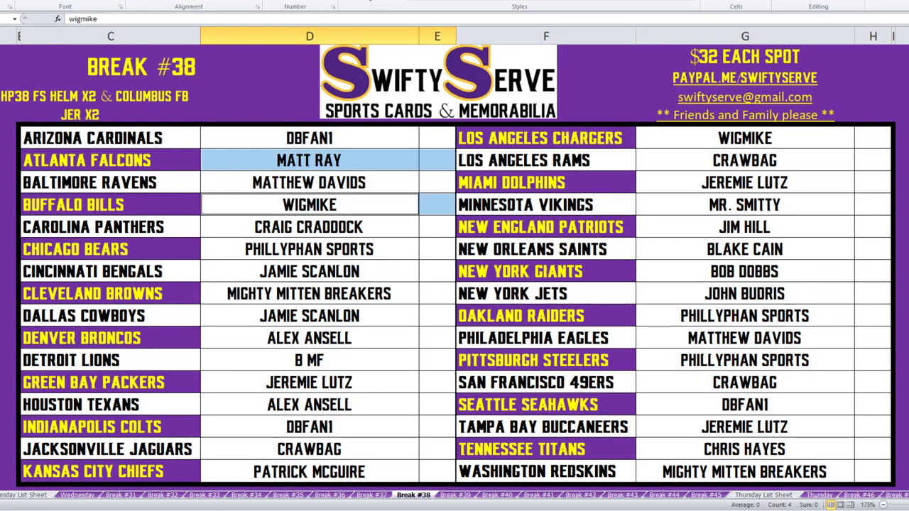
pyautogui.moveTo(310, 249); pyautogui.dragTo(436, 249)
pyautogui.moveTo(310, 293); pyautogui.dragTo(436, 293)
pyautogui.moveTo(310, 338); pyautogui.dragTo(436, 338)
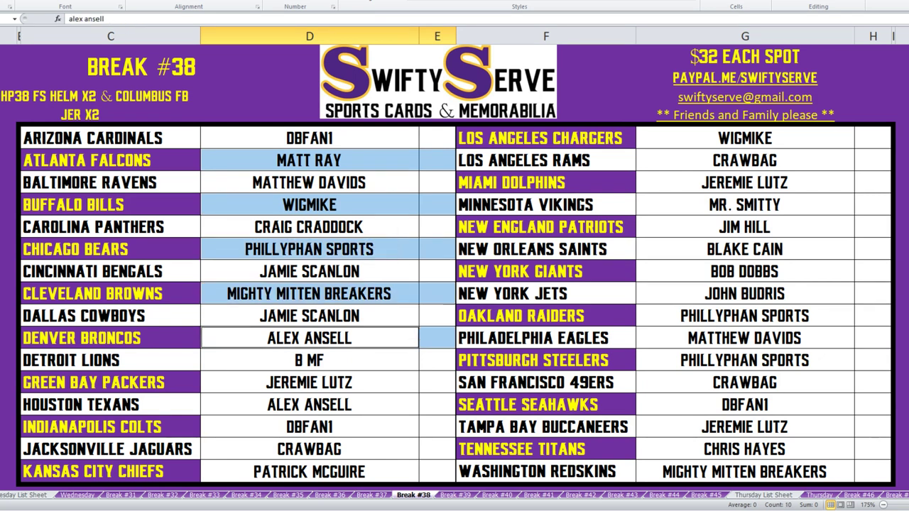
pyautogui.keyDown('ctrl'); pyautogui.click(310, 382); pyautogui.keyUp('ctrl')
pyautogui.moveTo(310, 381); pyautogui.dragTo(437, 382)
pyautogui.moveTo(310, 426); pyautogui.dragTo(437, 426)
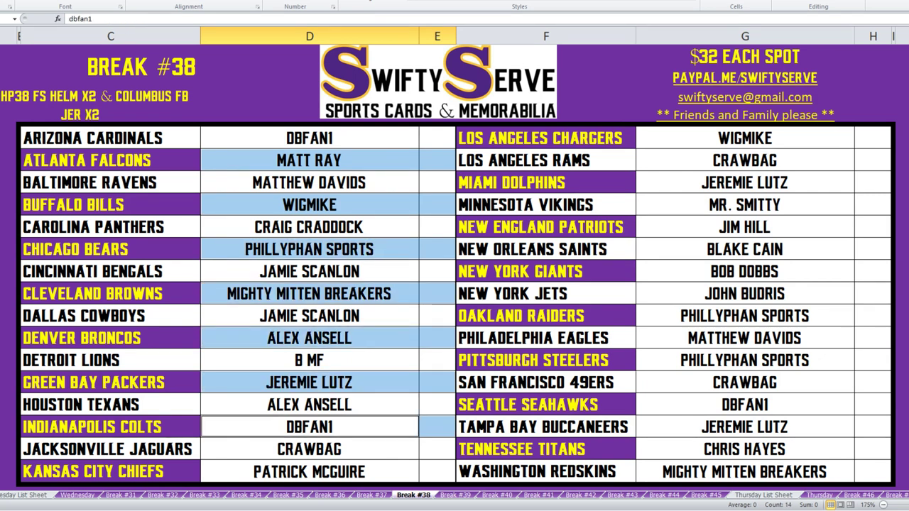
pyautogui.moveTo(309, 471); pyautogui.dragTo(436, 471)
# Step: Add the Titans-through-Chargers G:H buyer cells and color them purple with yellow text
pyautogui.moveTo(744, 449); pyautogui.dragTo(873, 448)
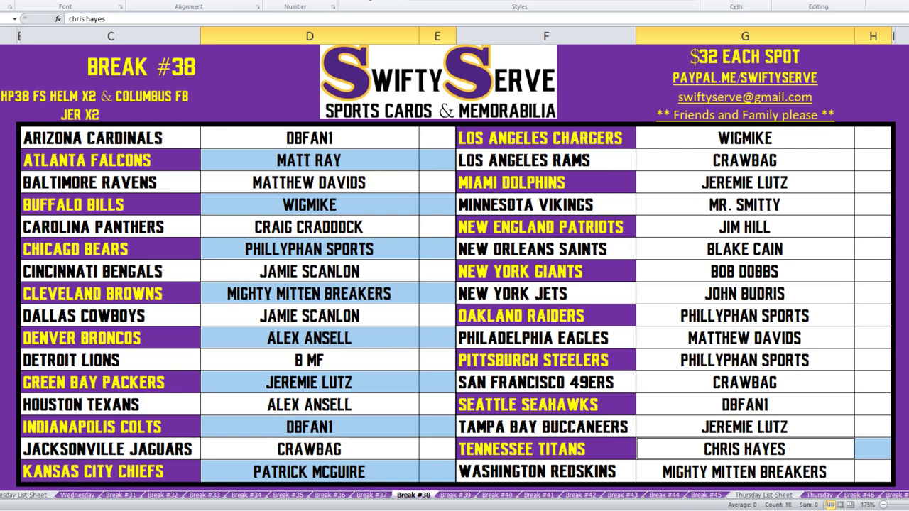
pyautogui.moveTo(873, 404); pyautogui.dragTo(744, 405)
pyautogui.moveTo(872, 360); pyautogui.dragTo(745, 360)
pyautogui.moveTo(872, 315); pyautogui.dragTo(745, 315)
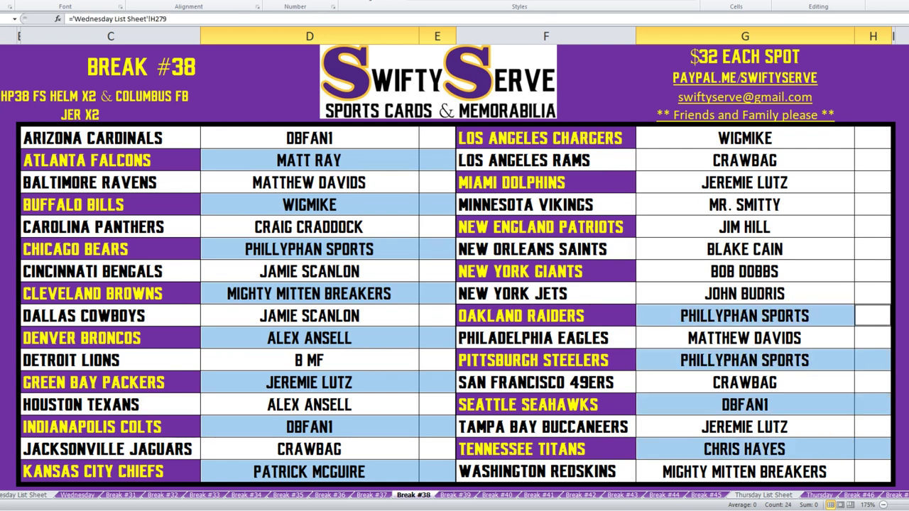
pyautogui.moveTo(872, 271); pyautogui.dragTo(745, 271)
pyautogui.moveTo(872, 226); pyautogui.dragTo(745, 227)
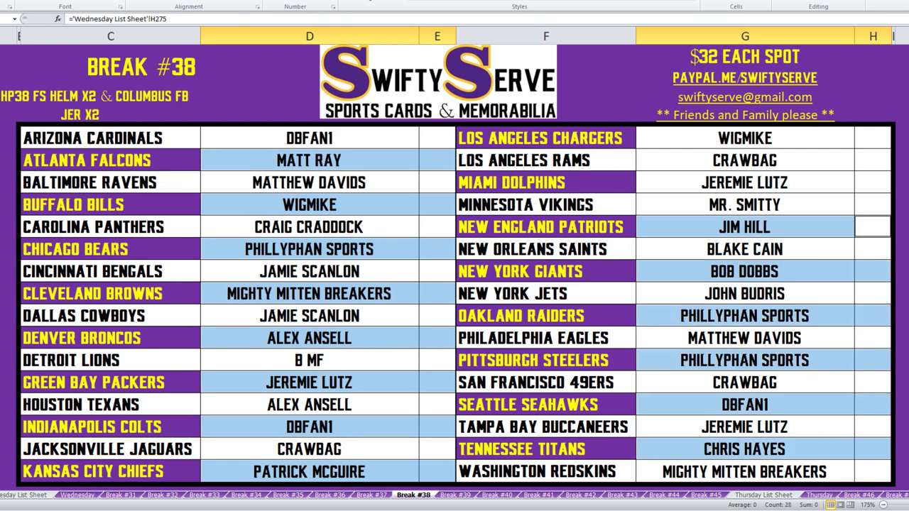
pyautogui.moveTo(872, 182); pyautogui.dragTo(744, 183)
pyautogui.moveTo(872, 138); pyautogui.dragTo(745, 138)
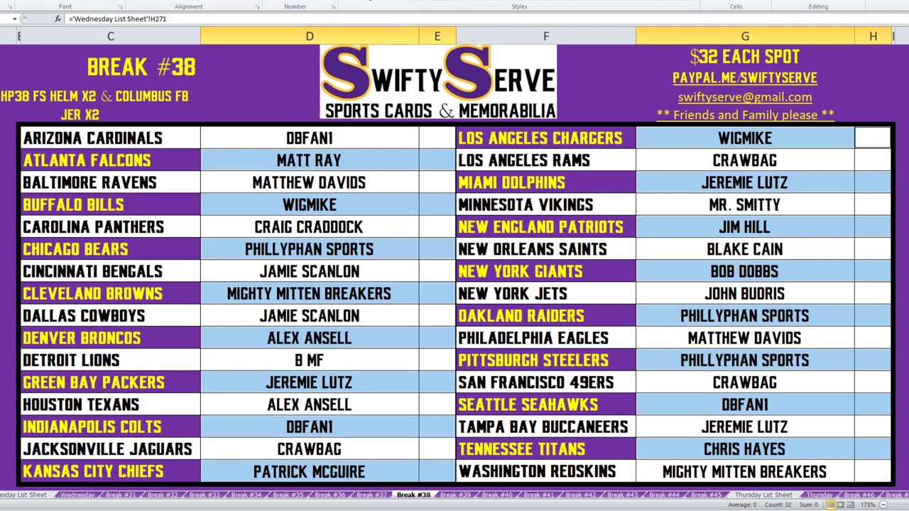
pyautogui.click(103, 3)
pyautogui.click(146, 69)
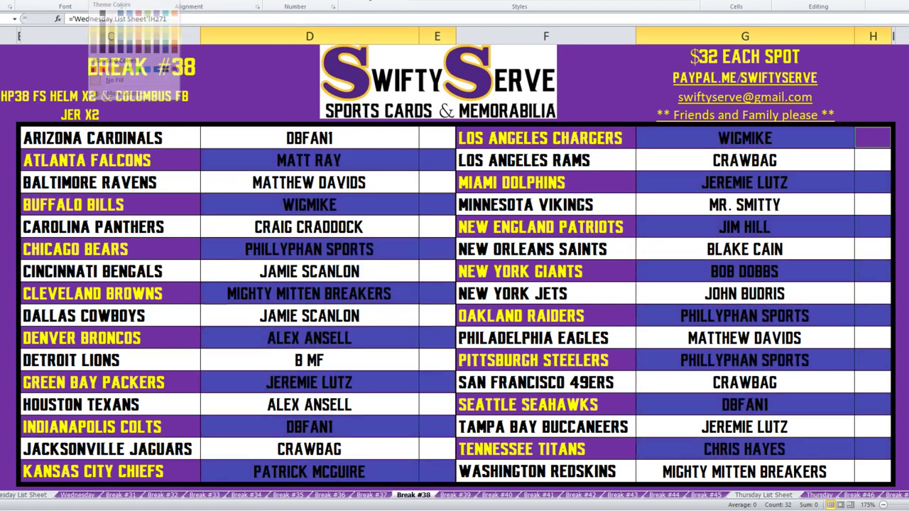
pyautogui.click(121, 2)
pyautogui.click(137, 82)
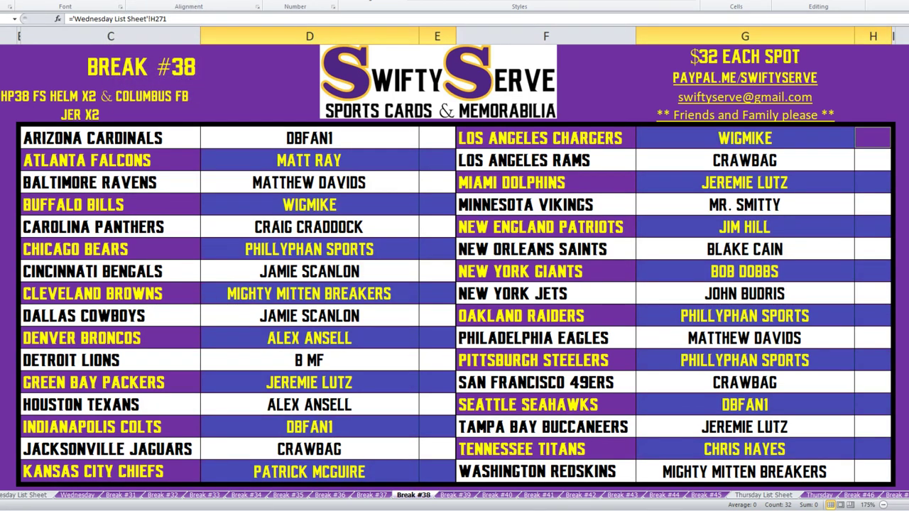
pyautogui.click(438, 82)
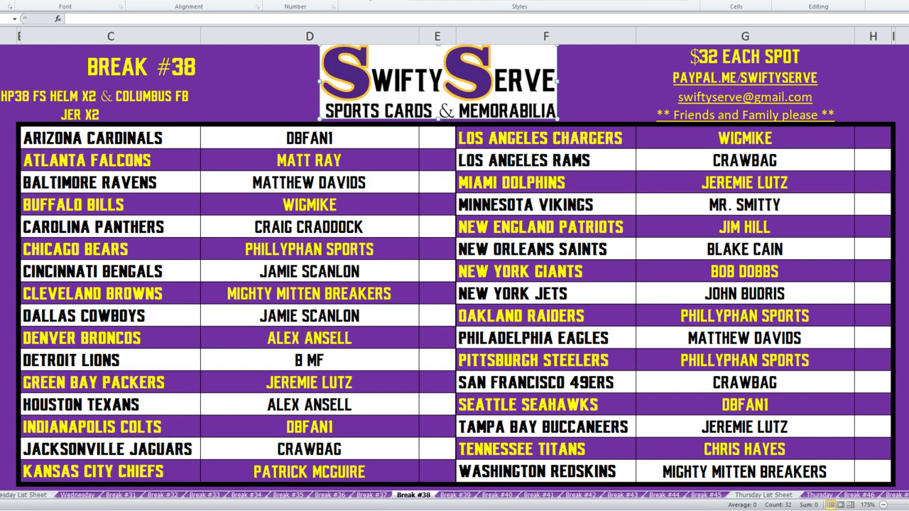
# Step: Shade the Tennessee Titans G:H buyer cells green
pyautogui.click(745, 449)
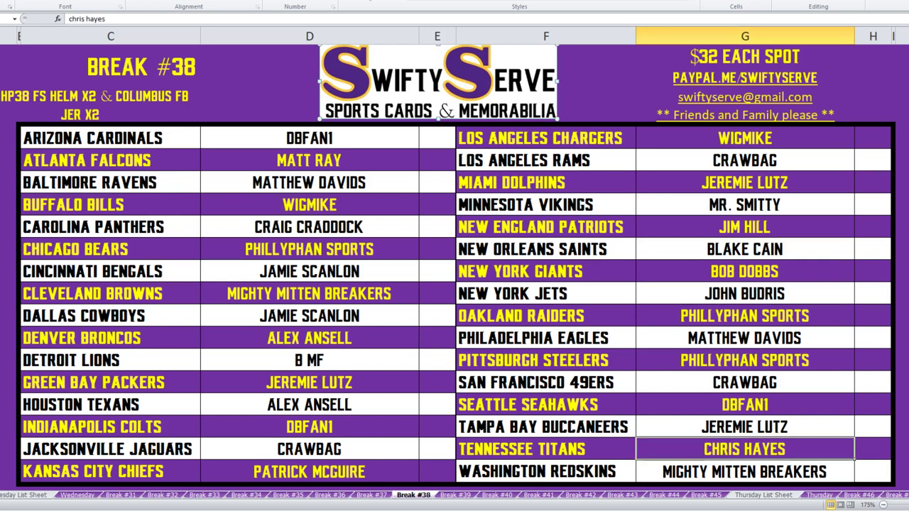
pyautogui.hotkey('shift', 'Right')
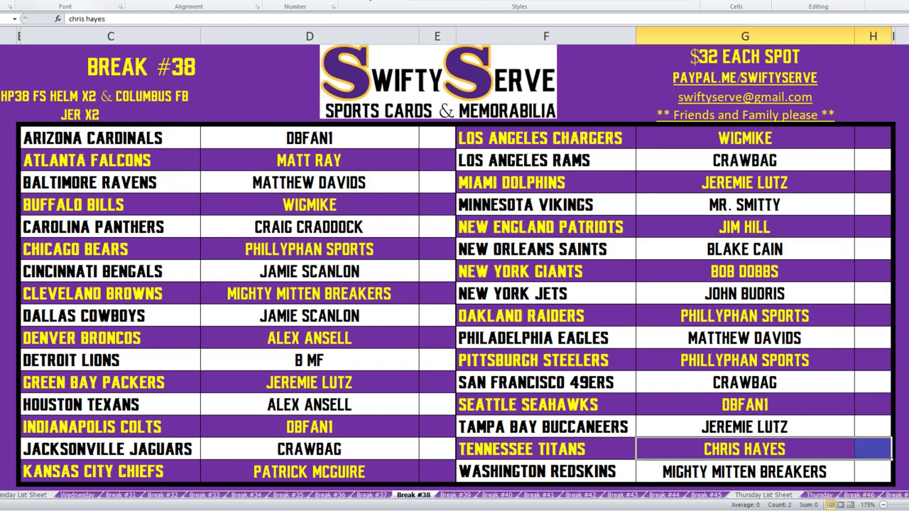
pyautogui.click(99, 2)
pyautogui.click(141, 84)
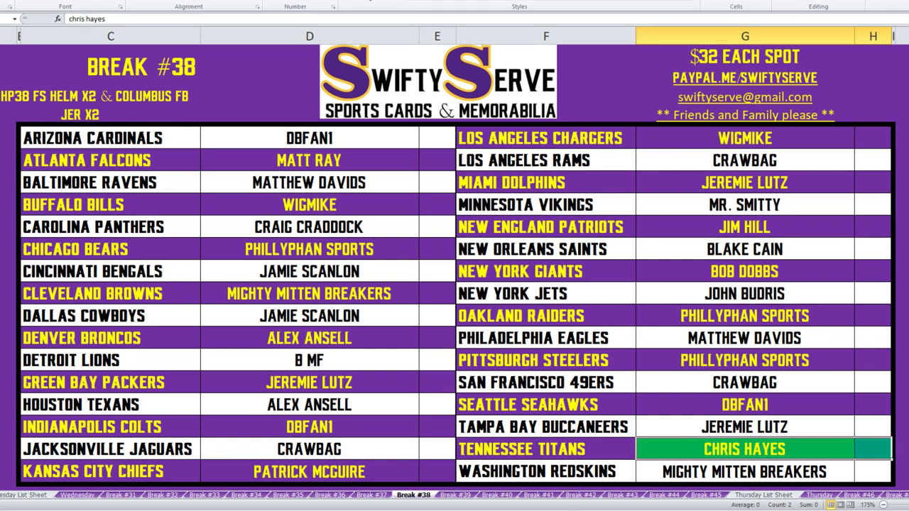
# Step: Apply the same green fill to the Jaguars, Rams and Patriots buyer cells
pyautogui.click(106, 449)
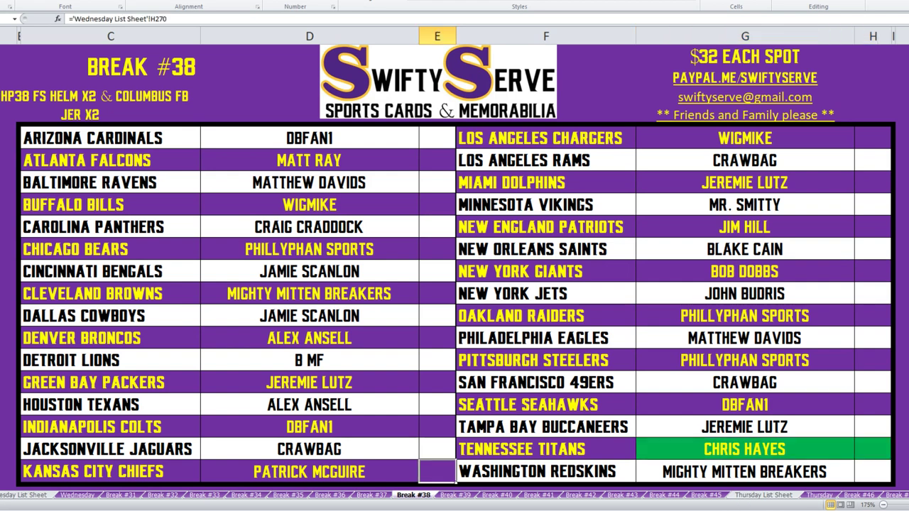
pyautogui.moveTo(309, 448); pyautogui.dragTo(437, 448)
pyautogui.moveTo(745, 160); pyautogui.dragTo(872, 160)
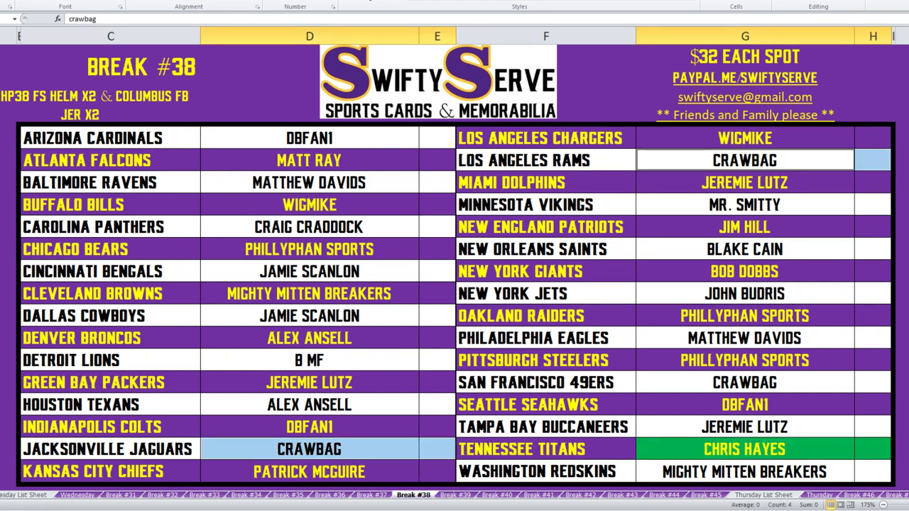
pyautogui.press('F4')
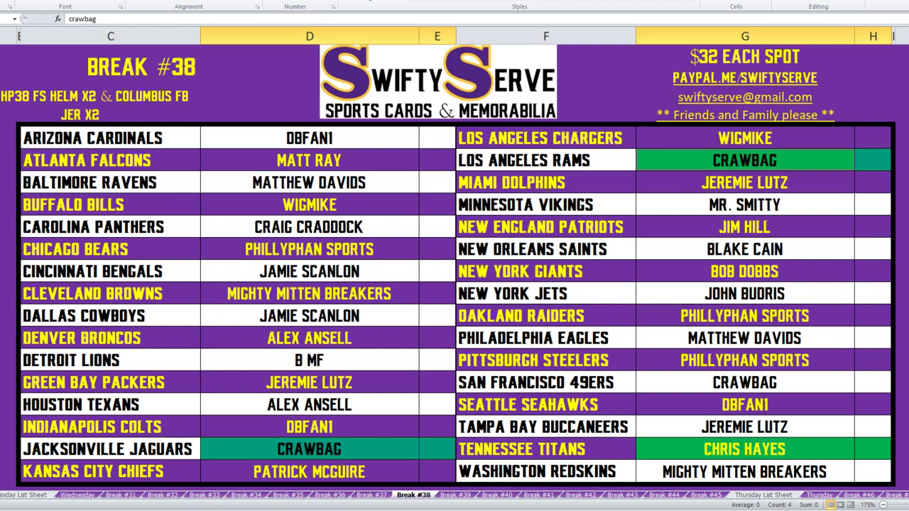
pyautogui.click(745, 227)
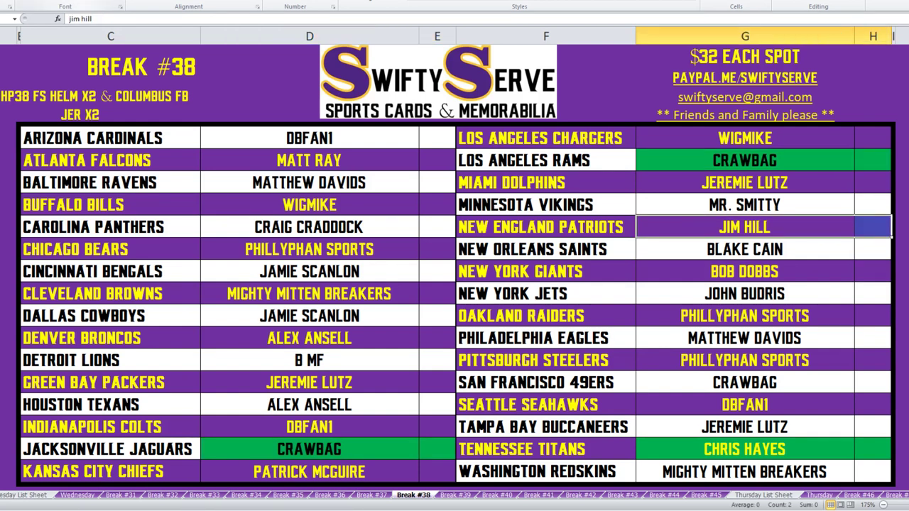
pyautogui.press('F4')
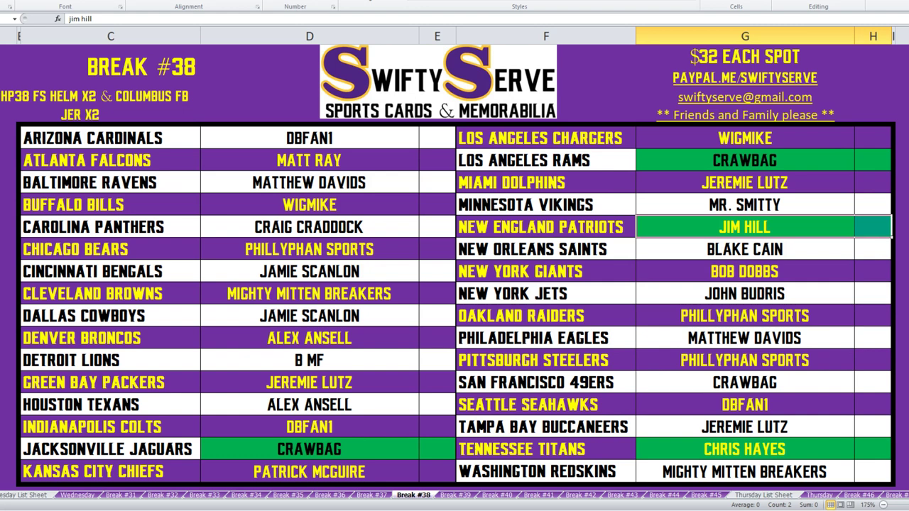
# Step: Put the Oakland buyer's name in Denver's cell and the Denver buyer's name in Oakland's cell
pyautogui.click(744, 315)
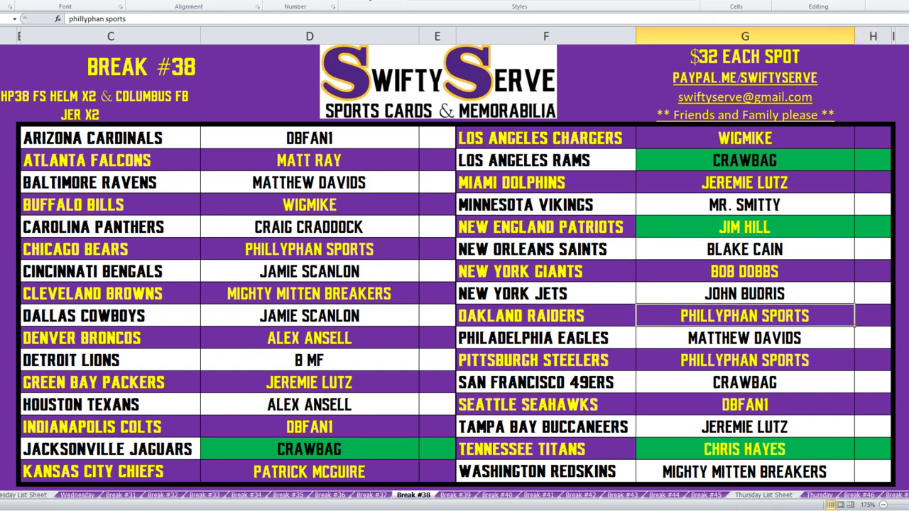
pyautogui.click(308, 338)
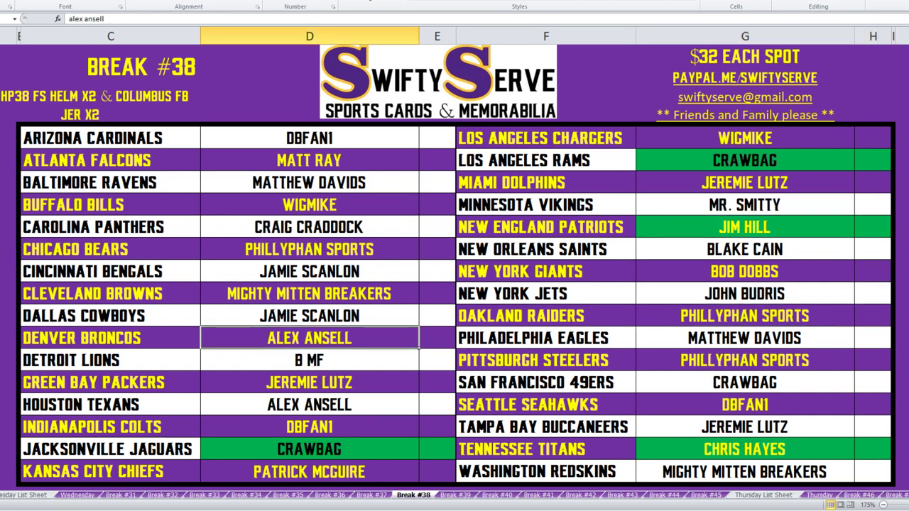
pyautogui.write('phillyphan sports')
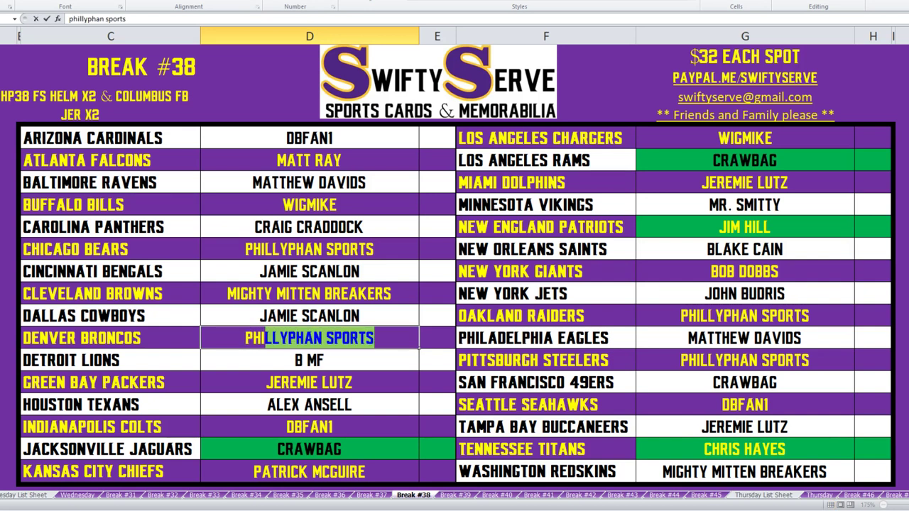
pyautogui.click(545, 315)
pyautogui.click(744, 315)
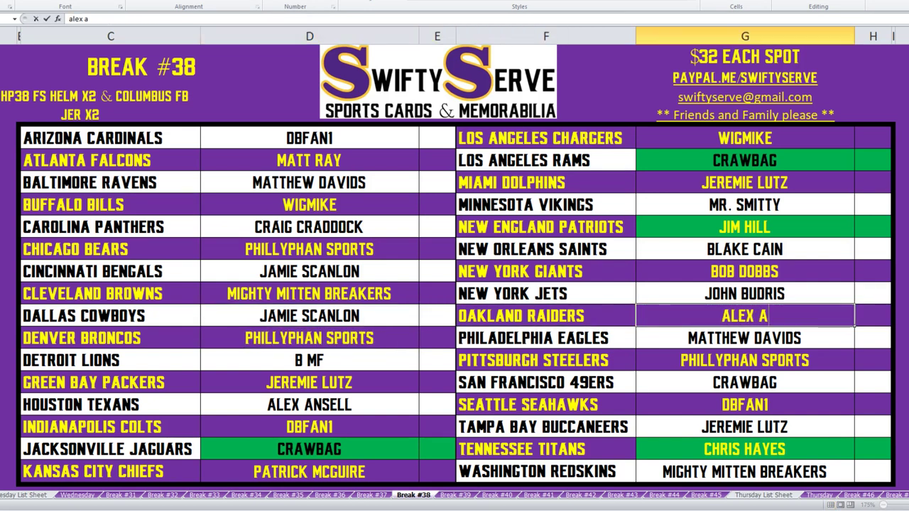
pyautogui.press('Return')
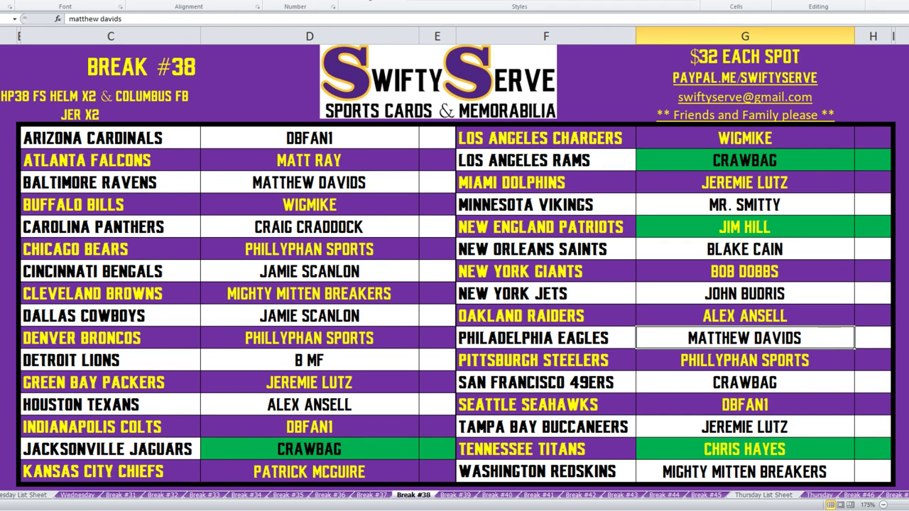
# Step: Enter new buyers for the Vikings and Saints, then shade the Steelers buyer cells green
pyautogui.click(744, 204)
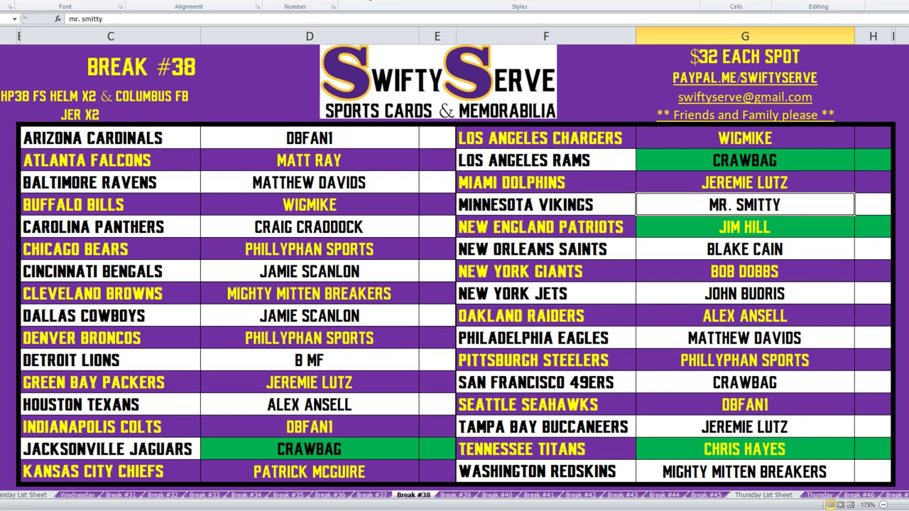
pyautogui.click(744, 249)
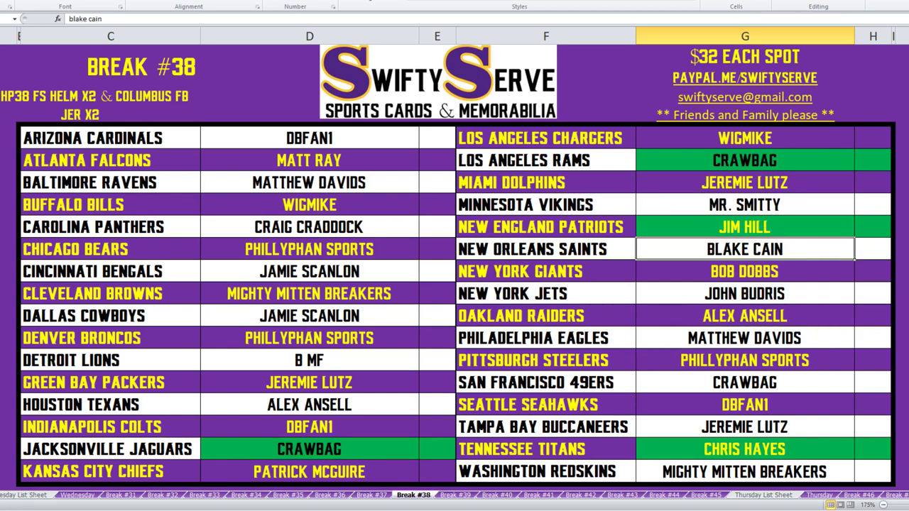
pyautogui.click(743, 205)
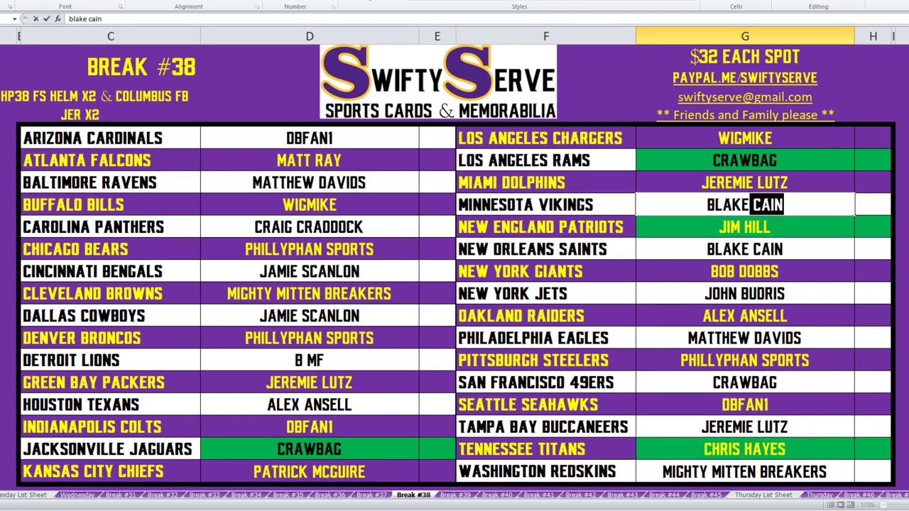
pyautogui.press('Return')
pyautogui.press('Return')
pyautogui.write('mr. smitty')
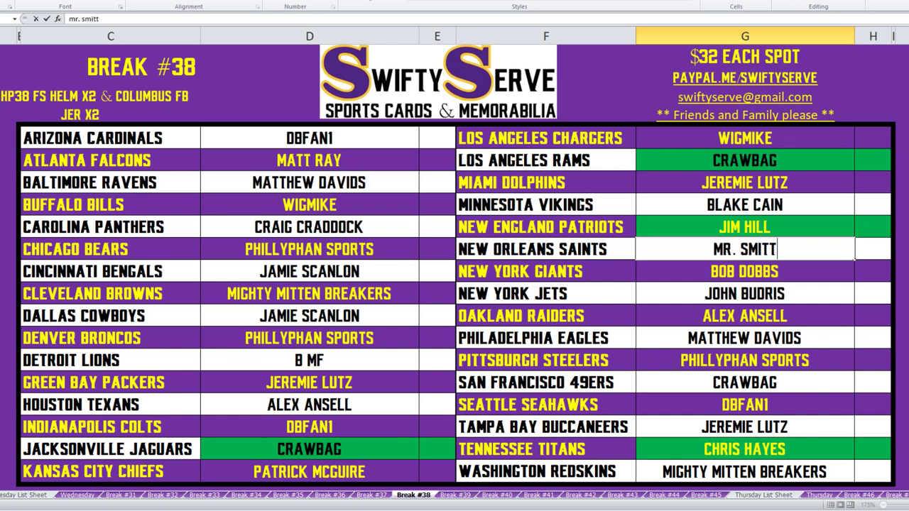
pyautogui.press('Return')
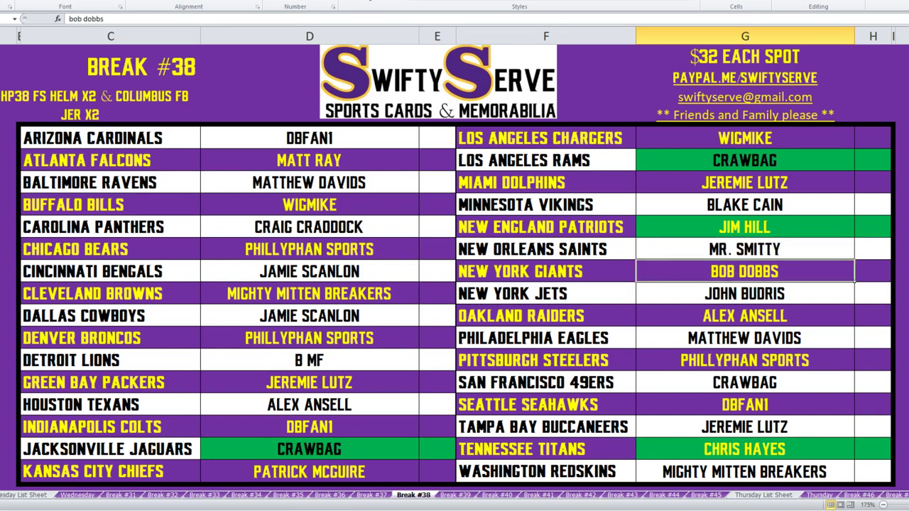
pyautogui.click(744, 360)
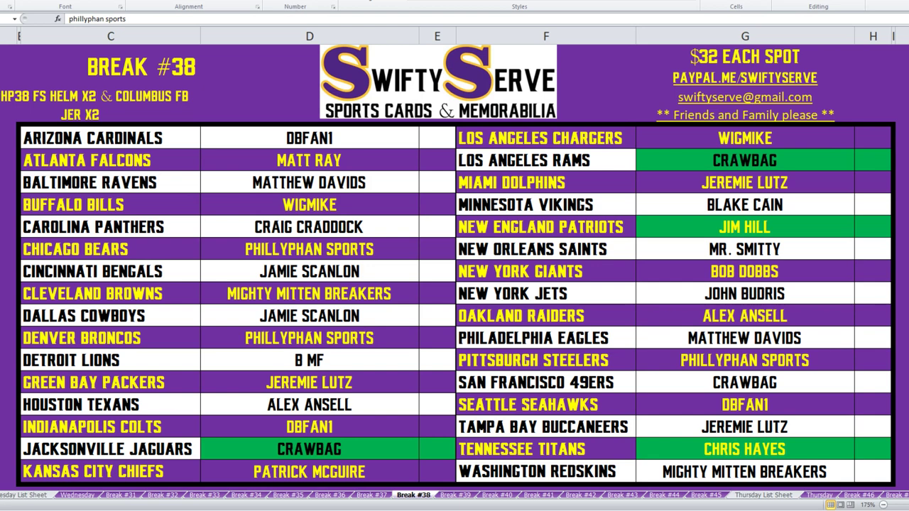
pyautogui.hotkey('shift', 'Right')
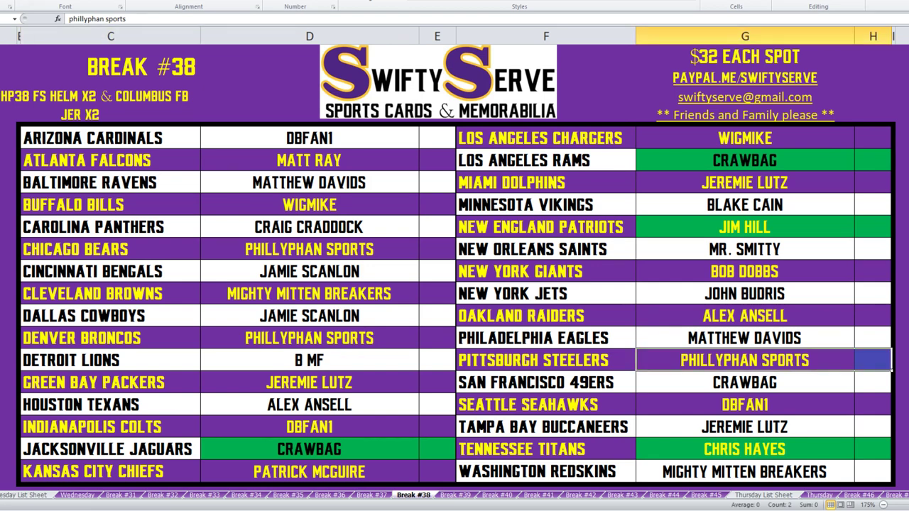
pyautogui.press('F4')
# Step: Enter new buyer names for the Buffalo Bills and New York Jets
pyautogui.click(745, 293)
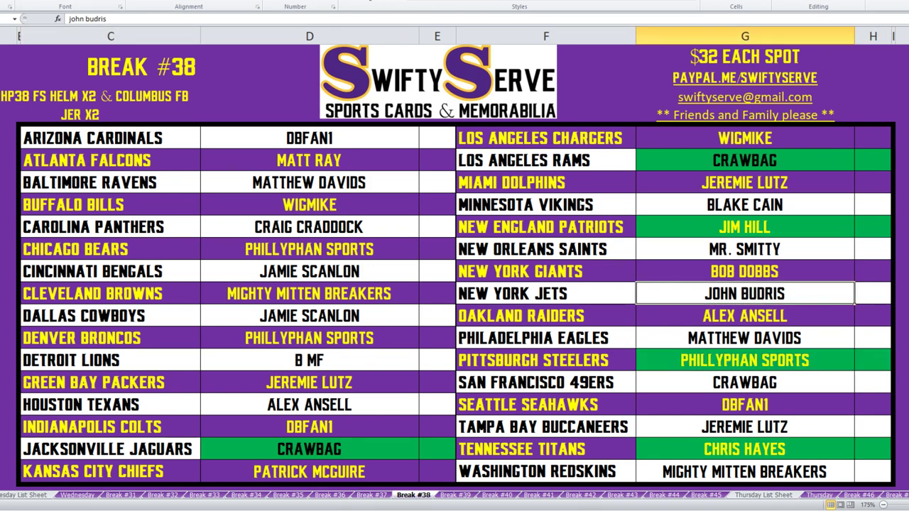
pyautogui.click(310, 204)
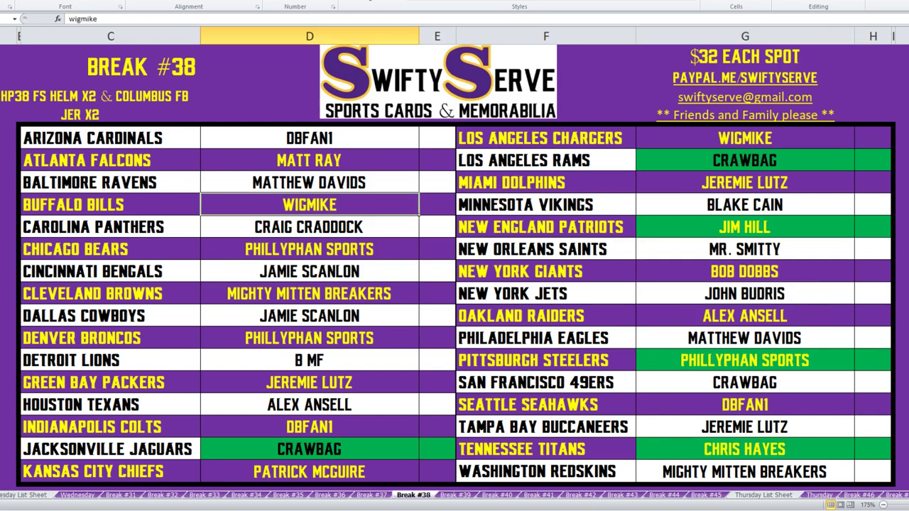
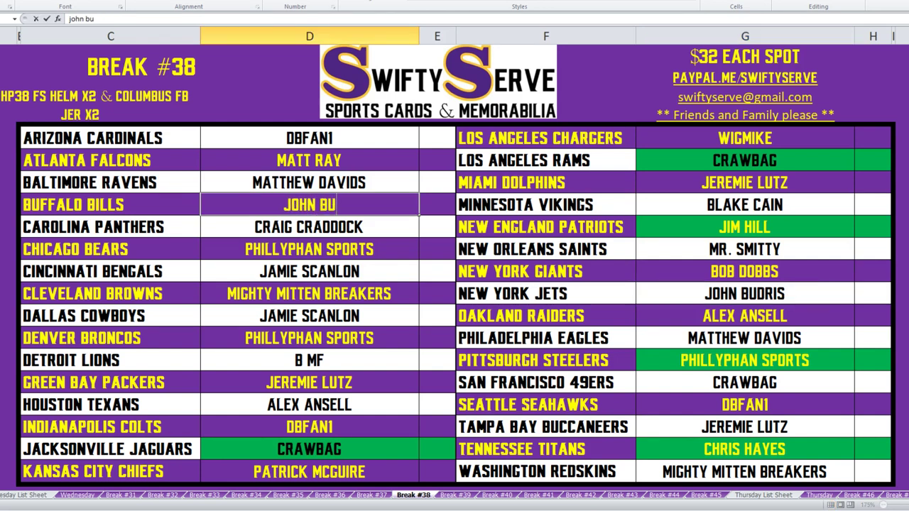
pyautogui.press('Return')
pyautogui.press('Return')
pyautogui.press('Return')
pyautogui.press('Return')
pyautogui.click(745, 293)
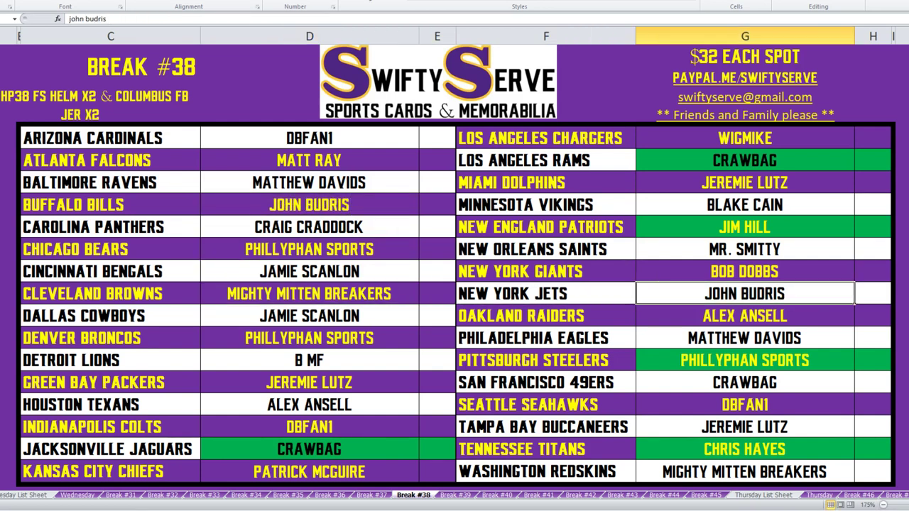
pyautogui.write('wigmike')
pyautogui.press('Return')
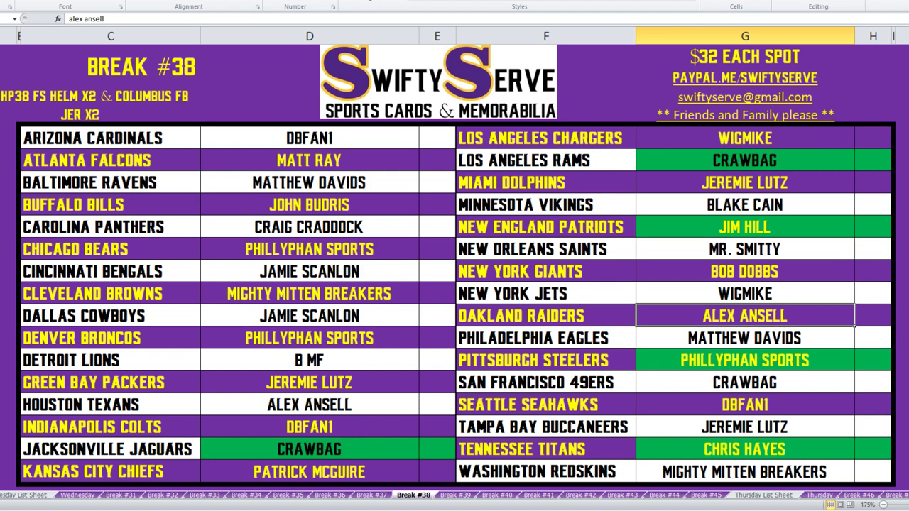
# Step: Enter new buyer names for the Washington Redskins and Green Bay Packers
pyautogui.click(309, 382)
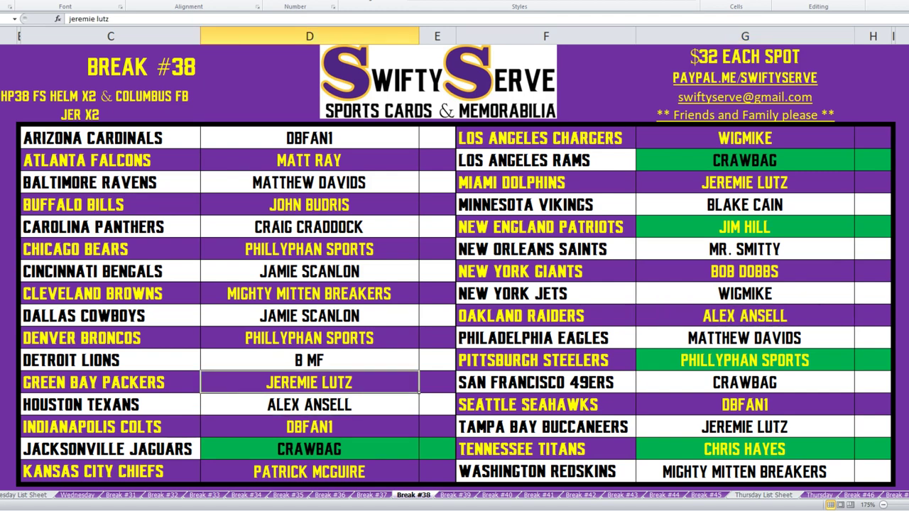
pyautogui.click(745, 471)
pyautogui.click(537, 471)
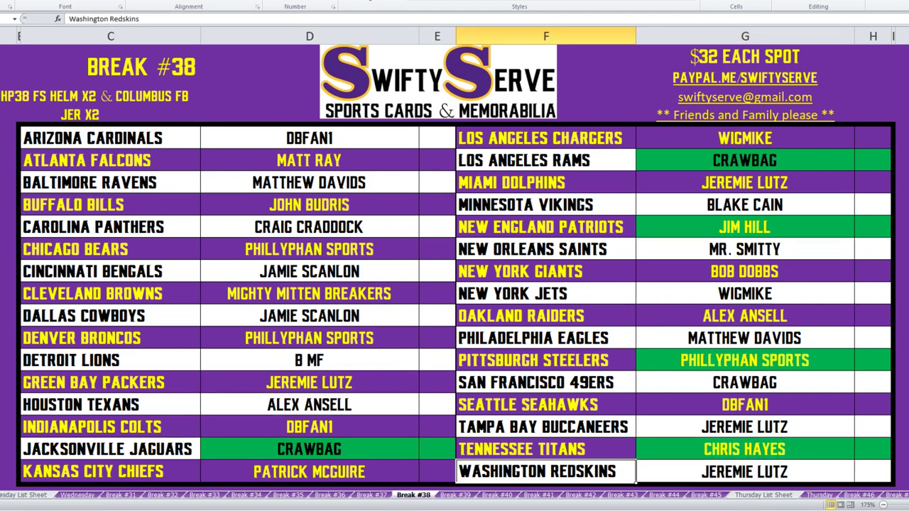
pyautogui.press('Left')
pyautogui.press('Left')
pyautogui.press('Up')
pyautogui.press('Up')
pyautogui.press('Up')
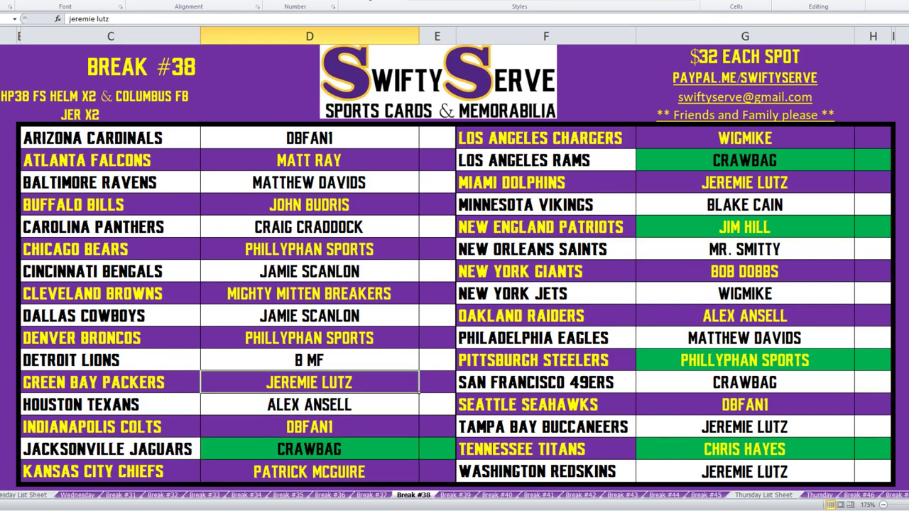
pyautogui.write('mighty mitten breakers')
pyautogui.press('Return')
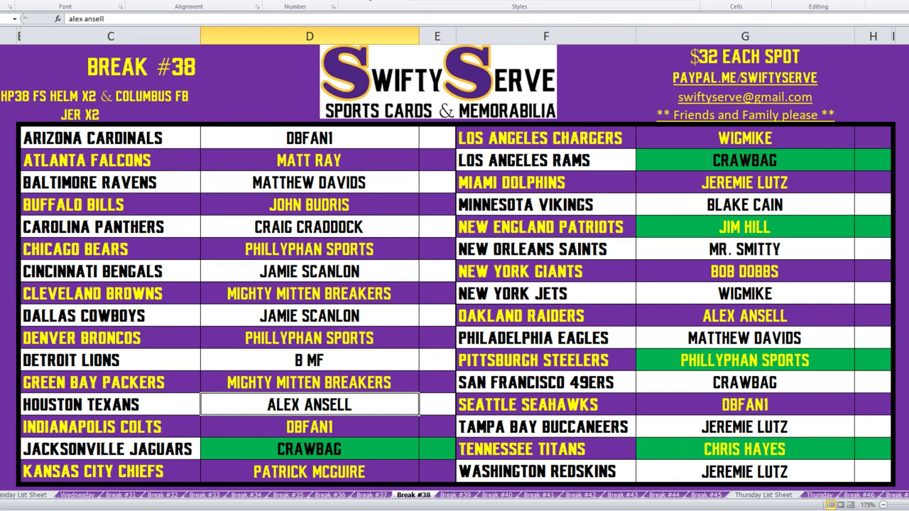
# Step: Enter new buyer names for the Tampa Bay Buccaneers and Baltimore Ravens
pyautogui.click(309, 182)
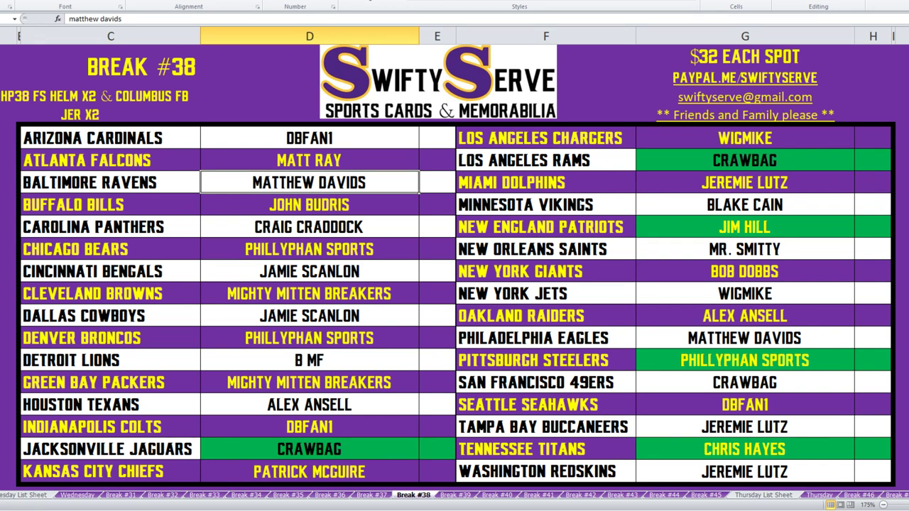
pyautogui.click(745, 427)
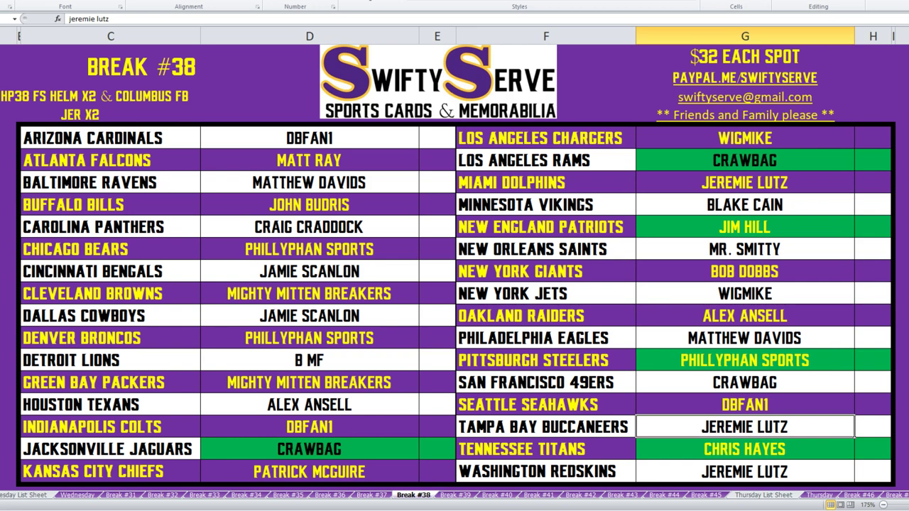
pyautogui.click(309, 182)
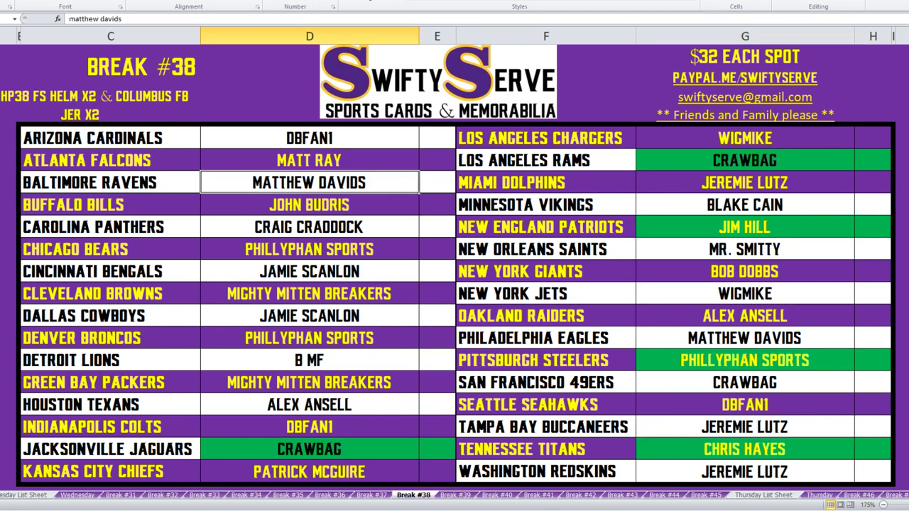
pyautogui.click(744, 426)
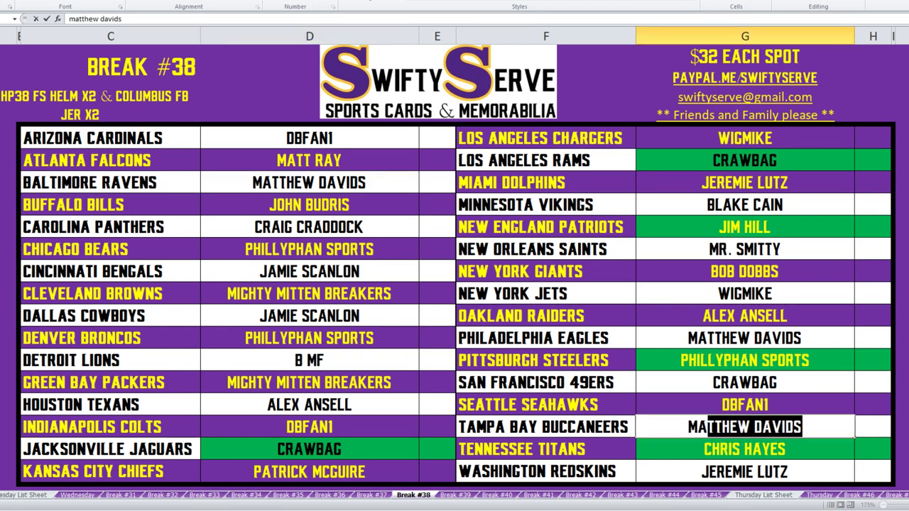
pyautogui.press('Left')
pyautogui.press('Left')
pyautogui.press('Left')
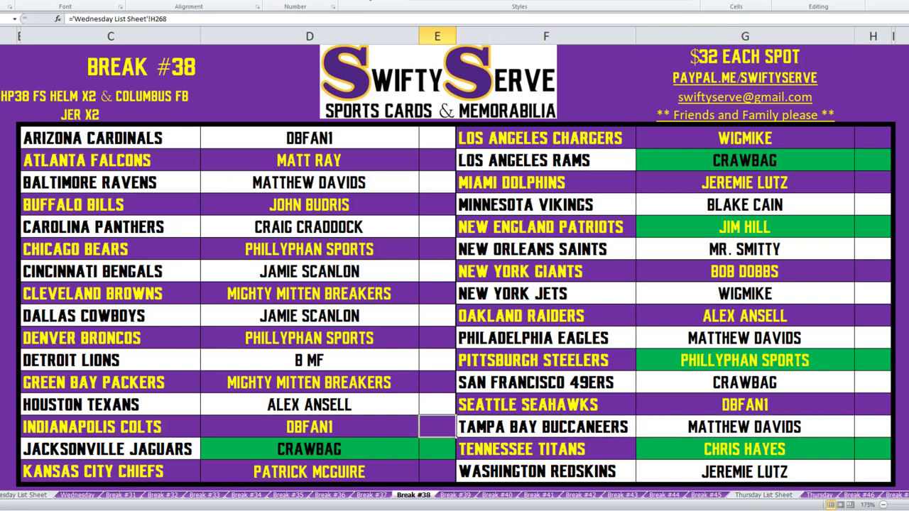
pyautogui.press('Up')
pyautogui.press('Up')
pyautogui.press('Up')
pyautogui.press('Up')
pyautogui.press('Up')
pyautogui.press('Up')
pyautogui.press('Up')
pyautogui.press('Up')
pyautogui.press('Up')
pyautogui.press('Up')
pyautogui.press('Up')
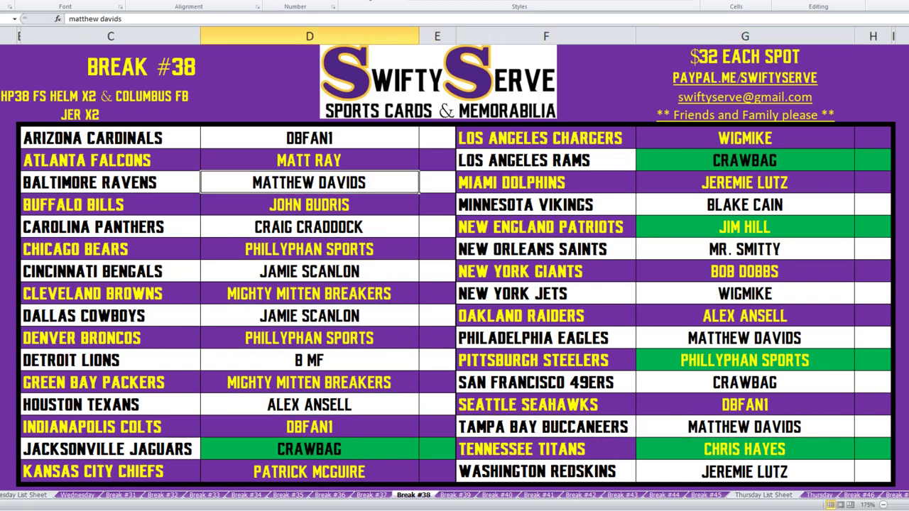
pyautogui.press('Return')
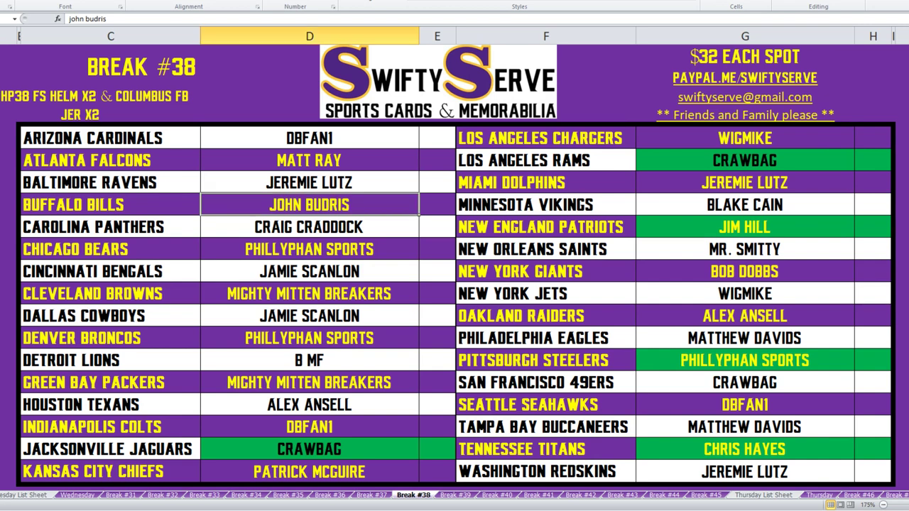
# Step: Fill buyer ranges D1:E16 and G1:H16 green for all 32 teams
pyautogui.moveTo(309, 137); pyautogui.dragTo(436, 471)
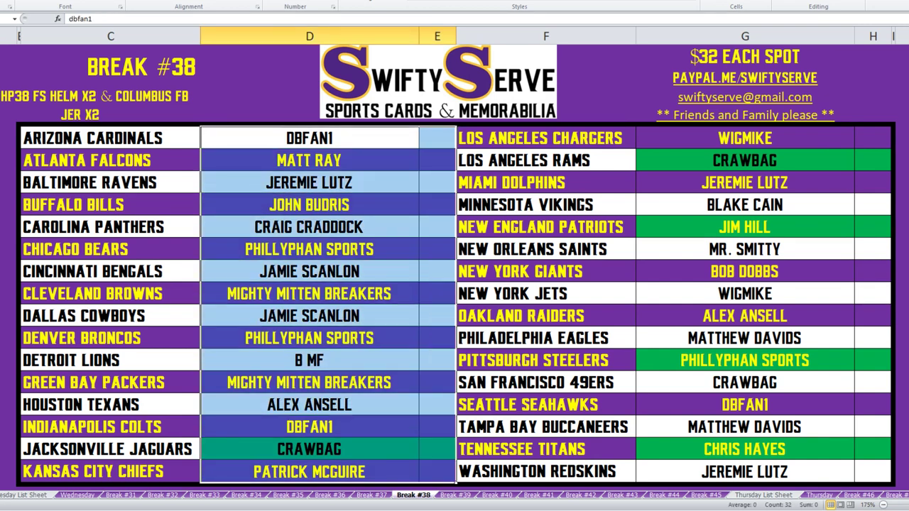
pyautogui.moveTo(744, 138); pyautogui.dragTo(872, 472)
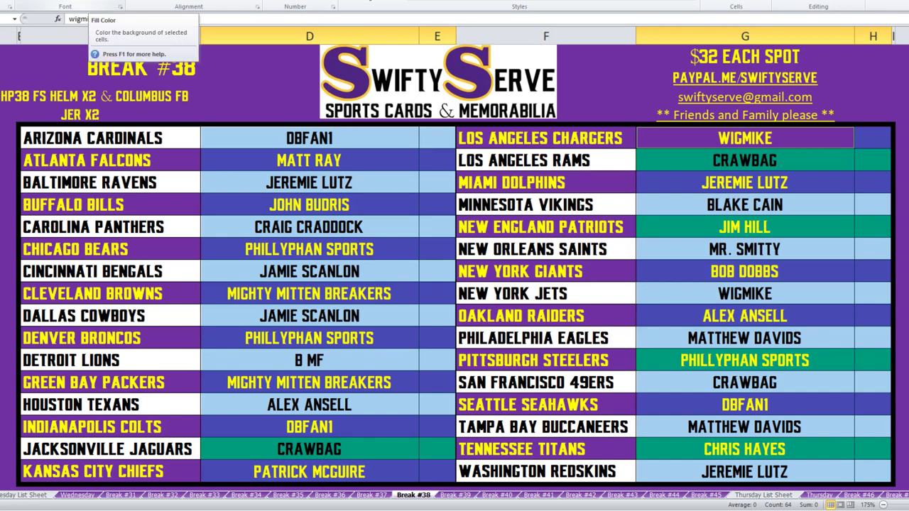
pyautogui.click(89, 2)
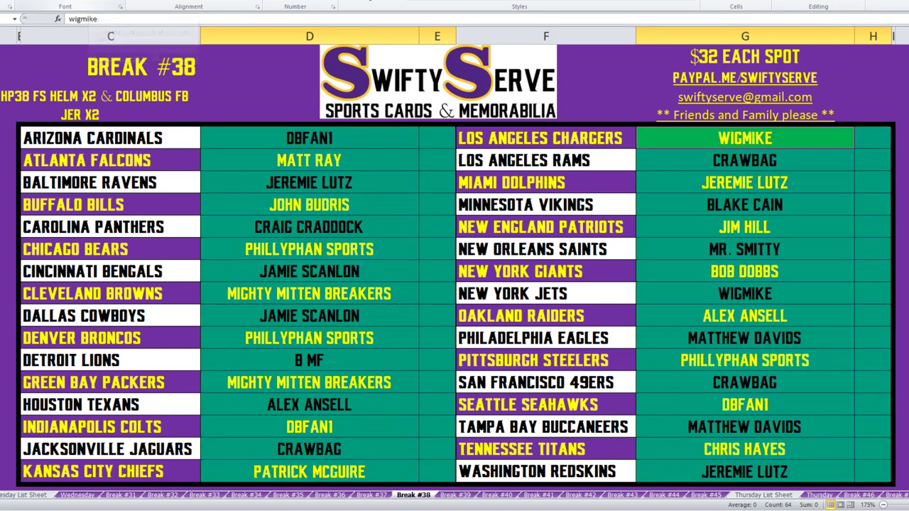
pyautogui.click(437, 82)
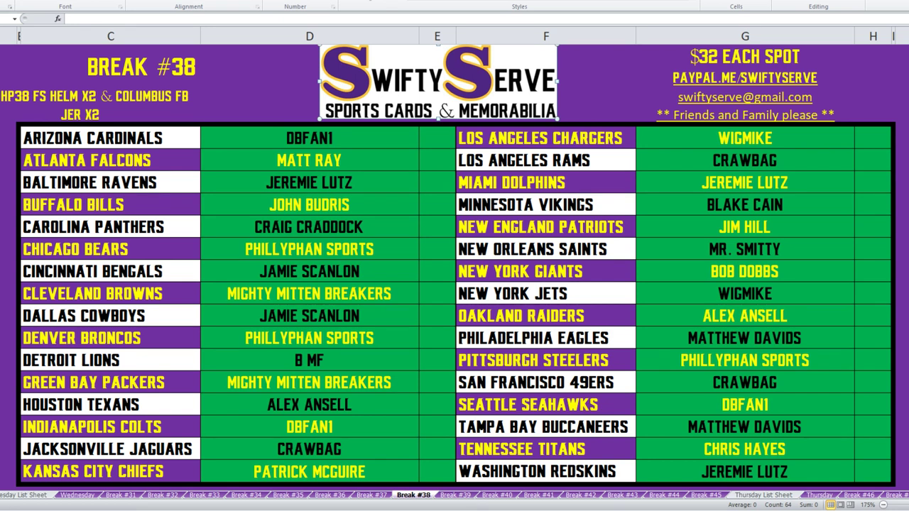
pyautogui.press('Escape')
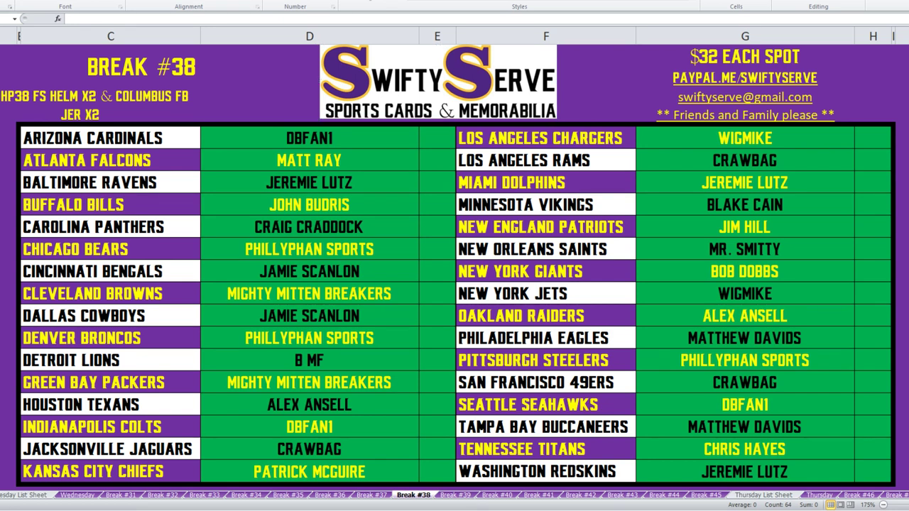
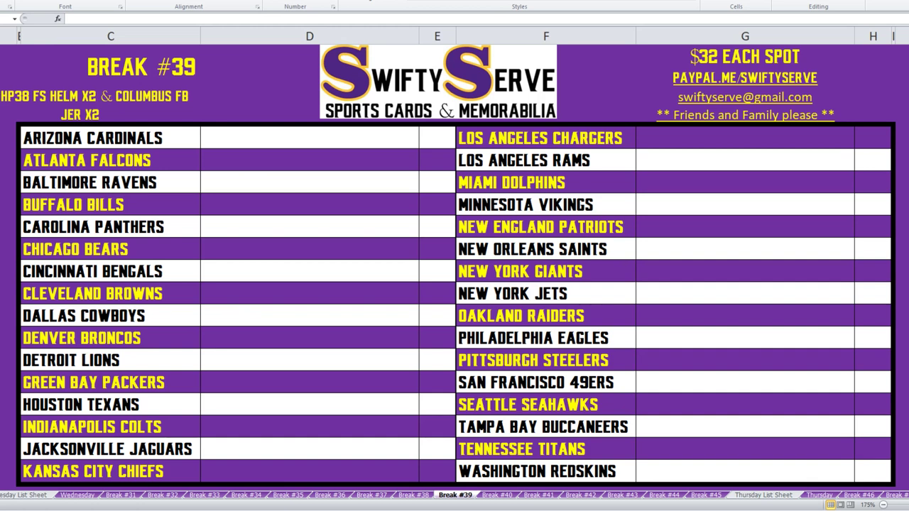
# Step: Enter each buyer's name in column D for the Arizona Cardinals through the Chicago Bears
pyautogui.click(309, 138)
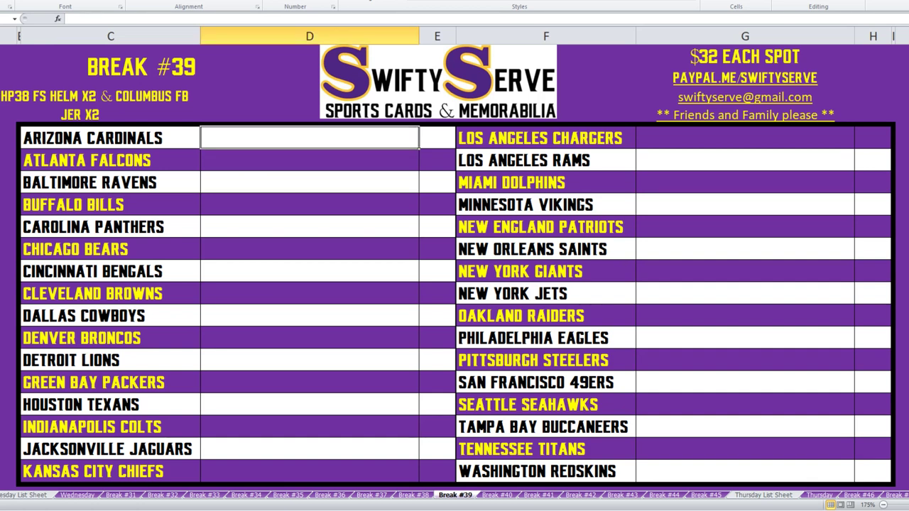
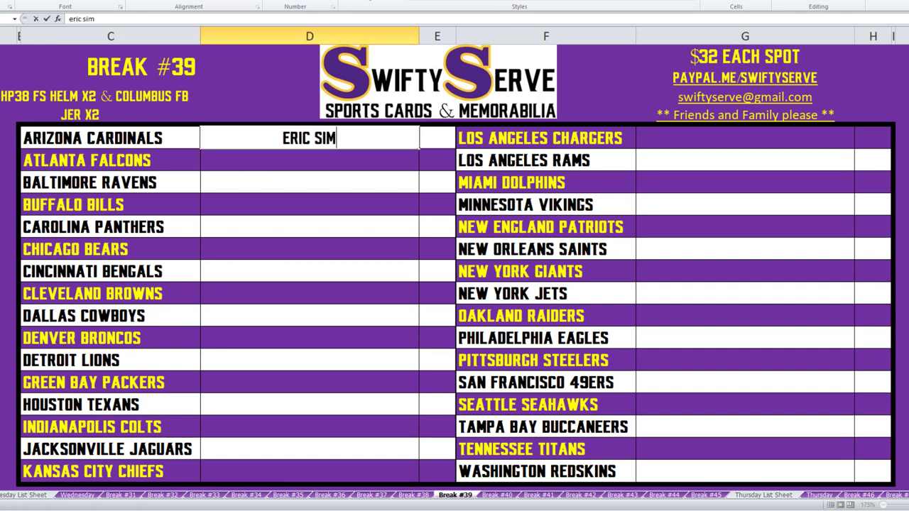
pyautogui.press('Return')
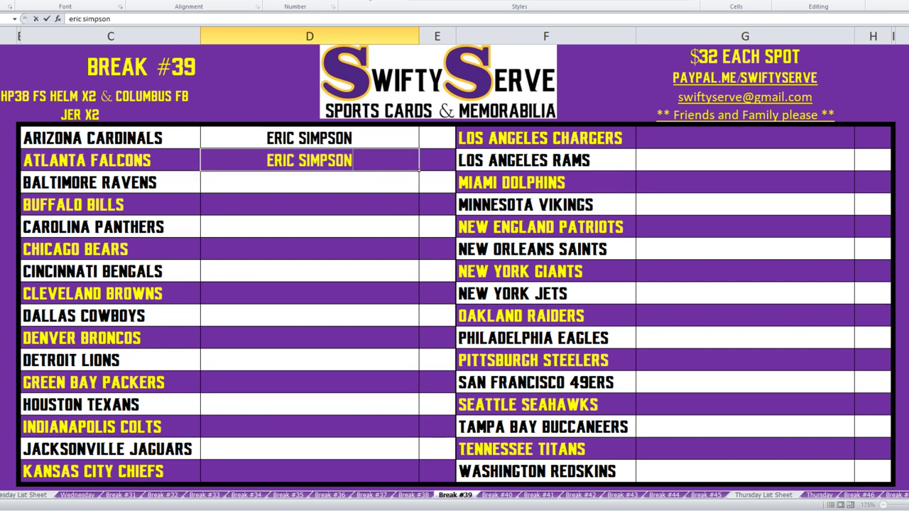
pyautogui.press('Return')
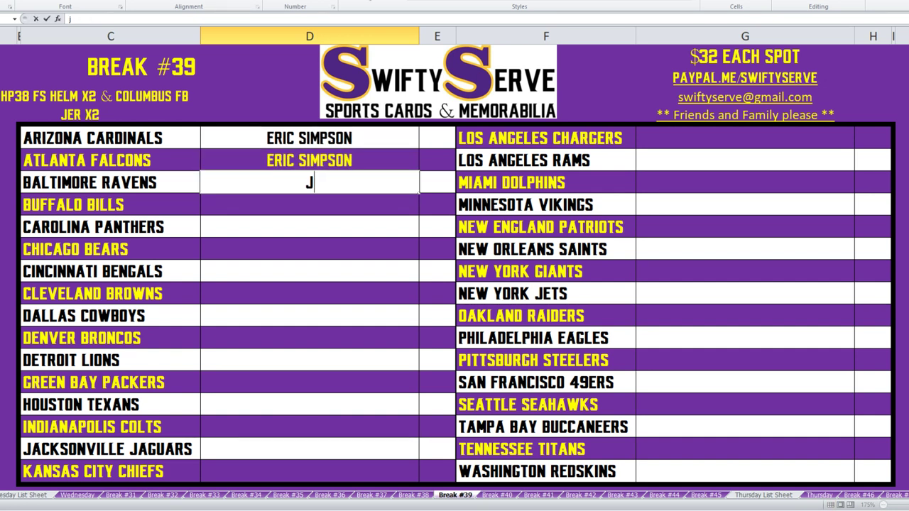
pyautogui.press('Return')
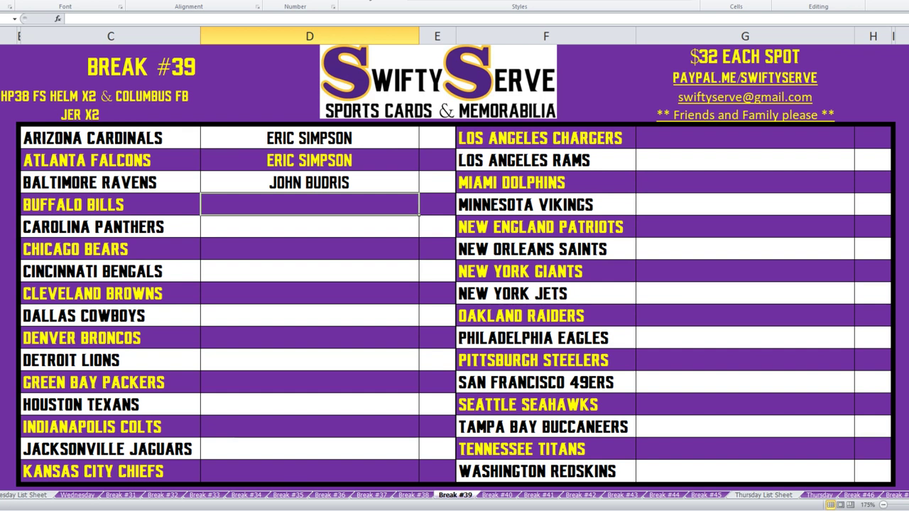
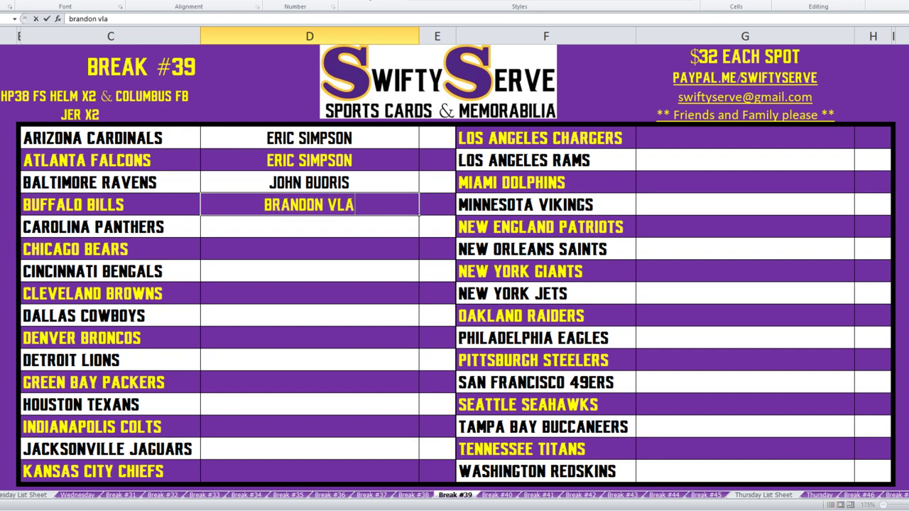
pyautogui.press('Return')
pyautogui.write('mig')
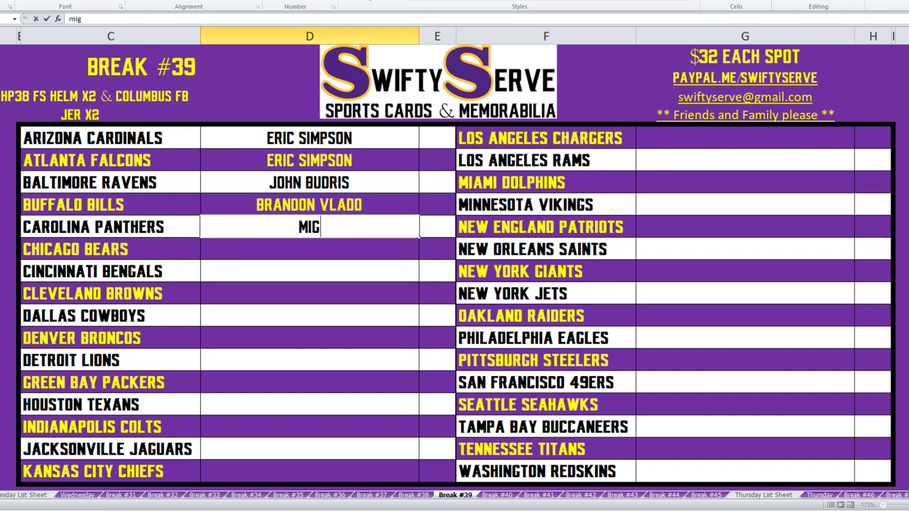
pyautogui.write('hty mitten breakers')
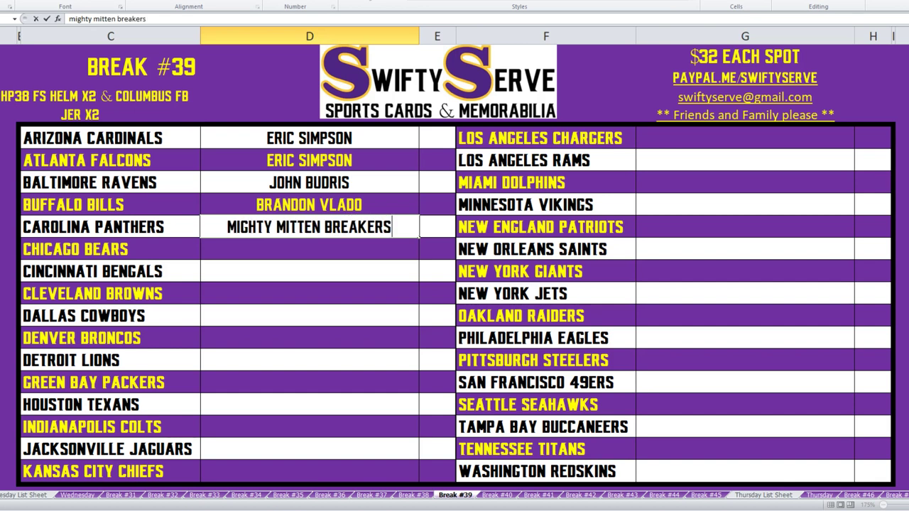
pyautogui.press('Return')
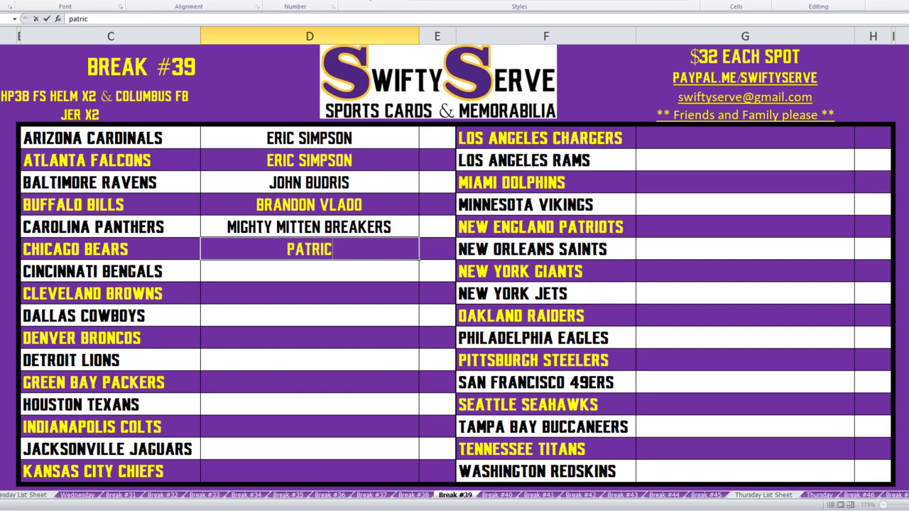
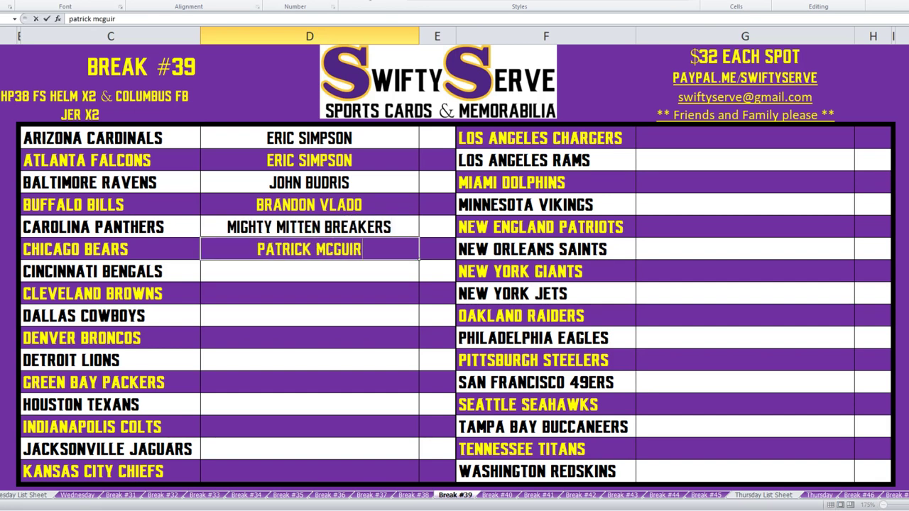
pyautogui.press('Return')
pyautogui.write('eri')
pyautogui.press('BackSpace')
pyautogui.press('BackSpace')
pyautogui.press('BackSpace')
pyautogui.press('BackSpace')
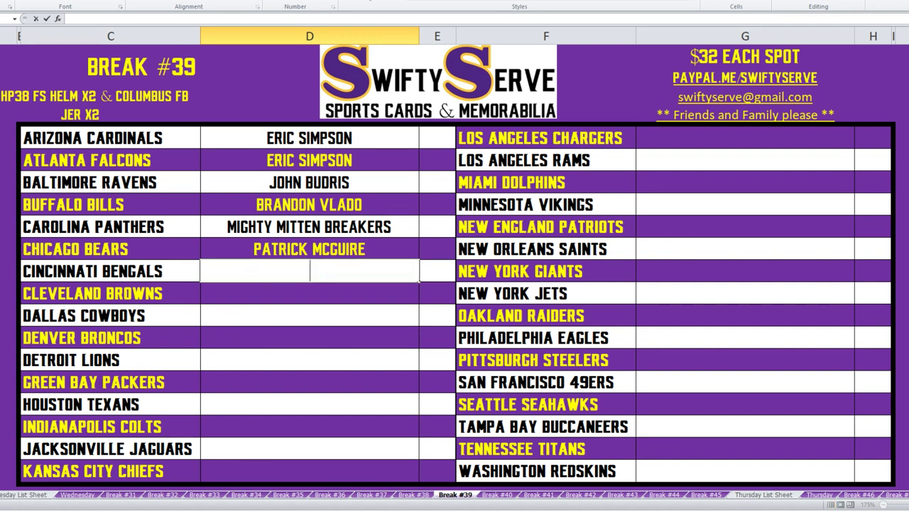
pyautogui.press('Escape')
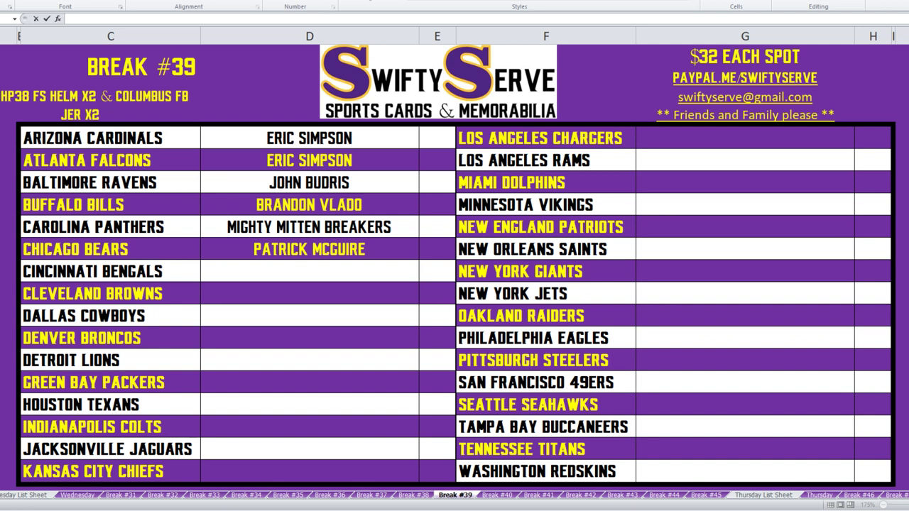
# Step: Enter buyer names for the Cincinnati Bengals through the Kansas City Chiefs, accepting AutoComplete for repeats
pyautogui.click(309, 271)
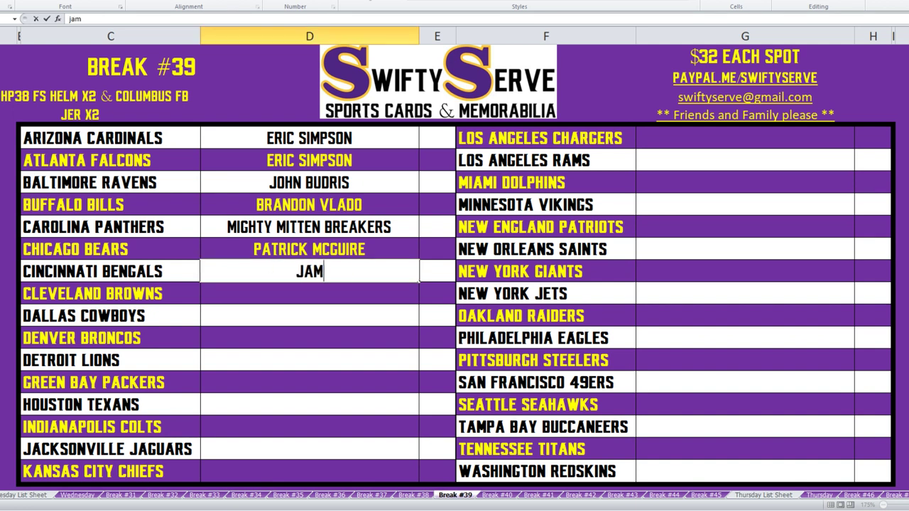
pyautogui.press('Return')
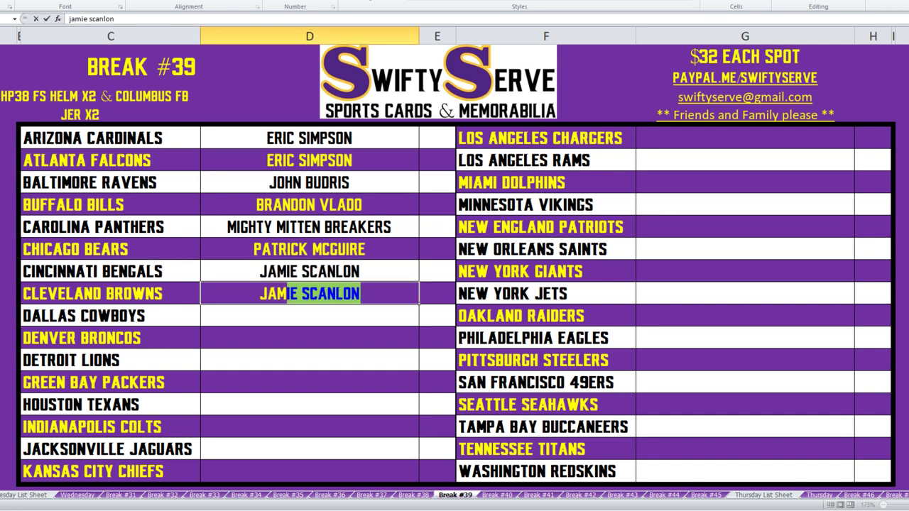
pyautogui.press('Return')
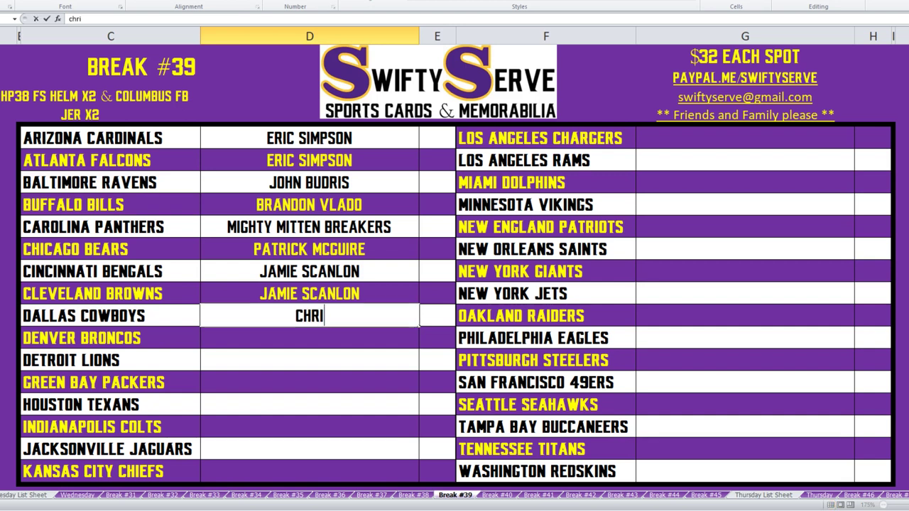
pyautogui.press('Return')
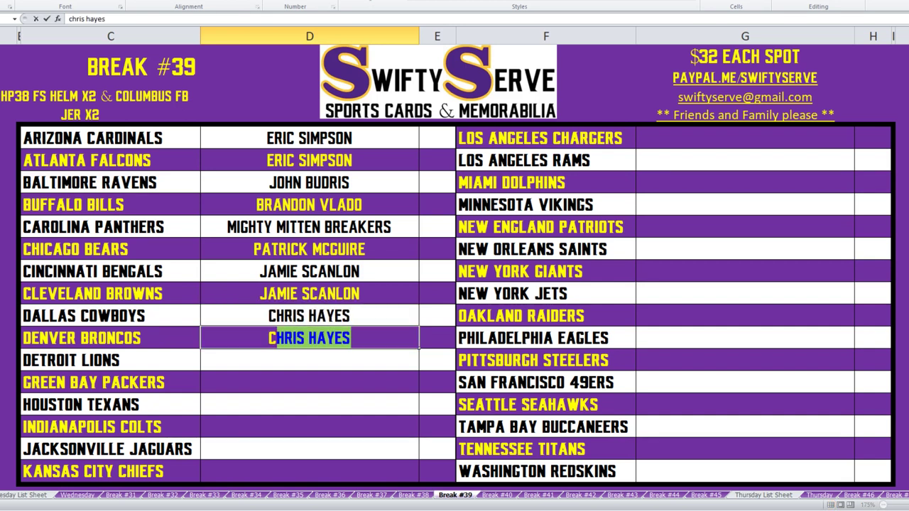
pyautogui.press('Return')
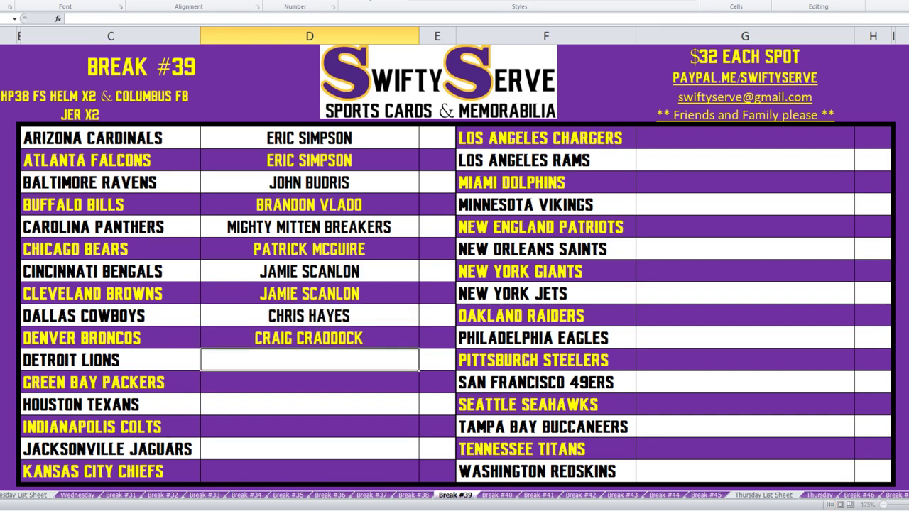
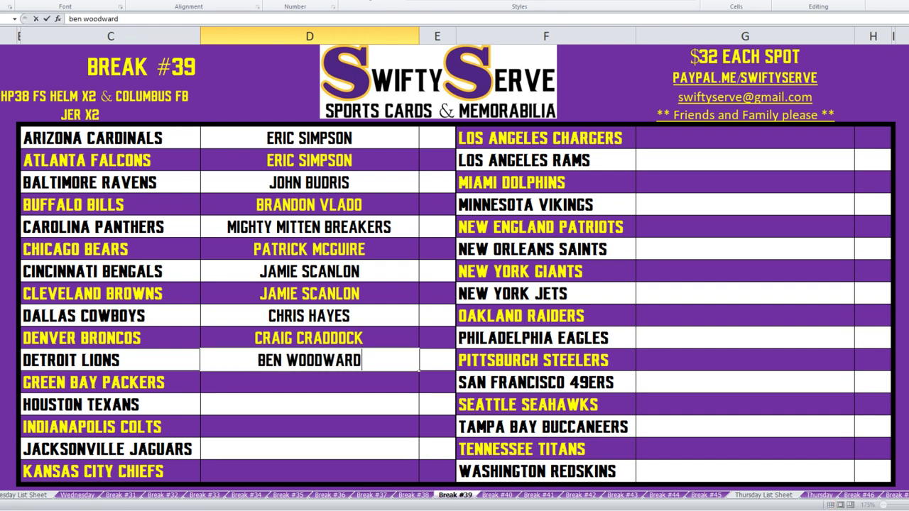
pyautogui.press('Return')
pyautogui.write('be')
pyautogui.press('Return')
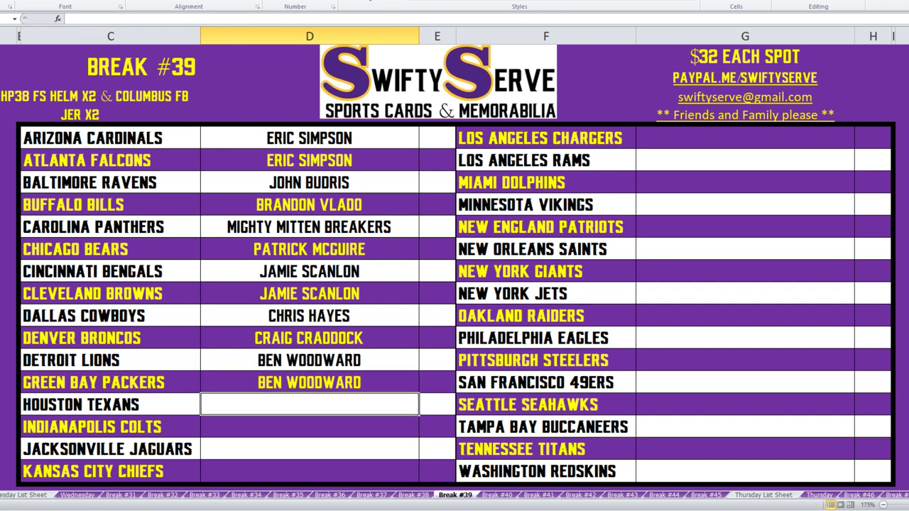
pyautogui.write('dbfan1')
pyautogui.press('Return')
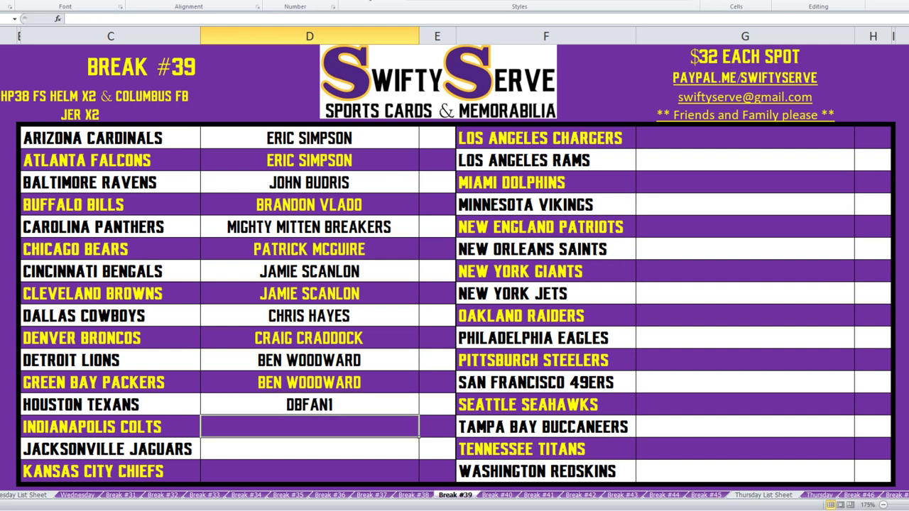
pyautogui.write('d')
pyautogui.press('Return')
pyautogui.write('db')
pyautogui.press('Return')
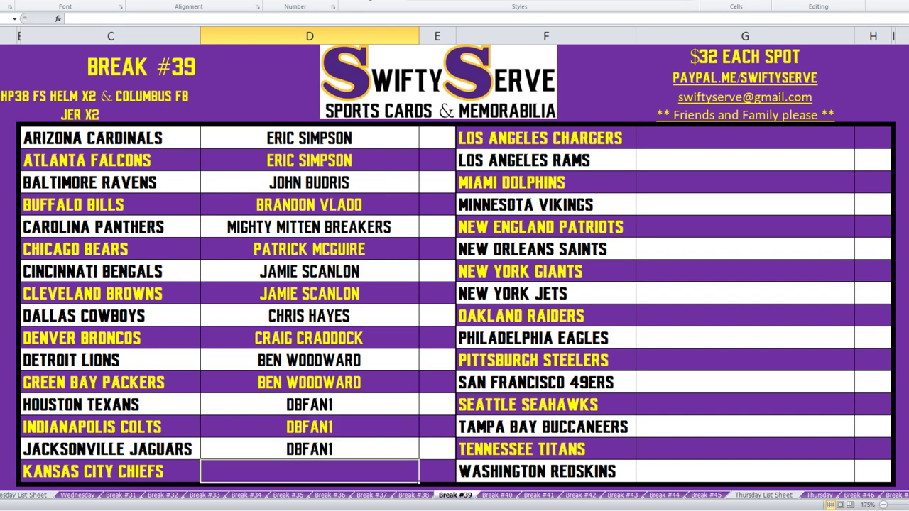
pyautogui.press('Return')
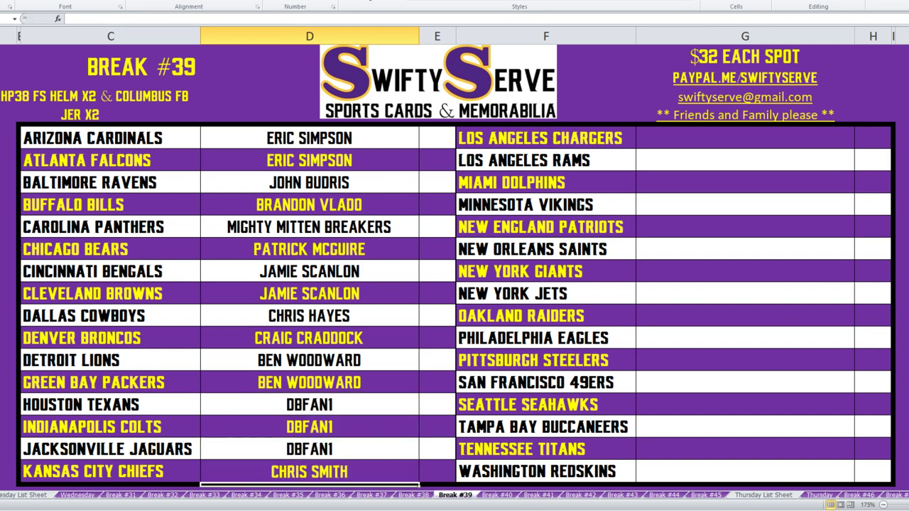
# Step: Enter buyer names in column G for the Los Angeles Chargers, Los Angeles Rams and Miami Dolphins
pyautogui.click(745, 137)
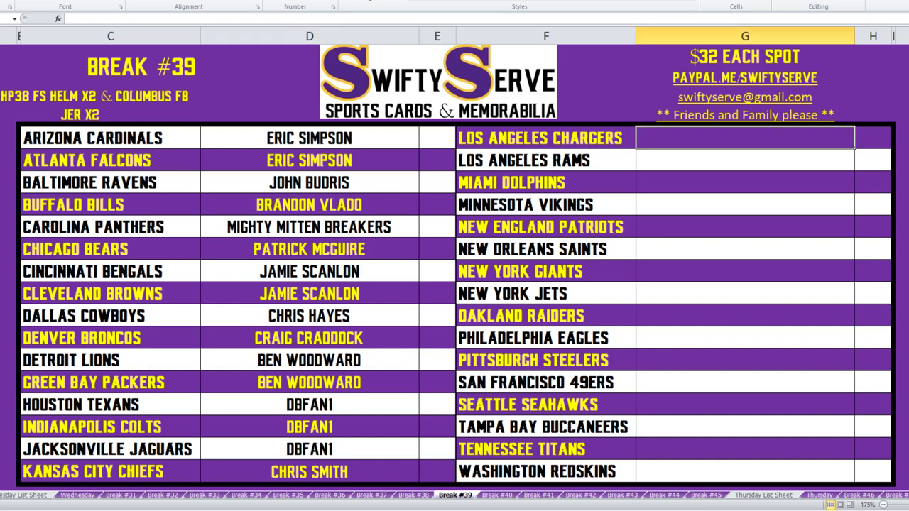
pyautogui.write('mr. $mi')
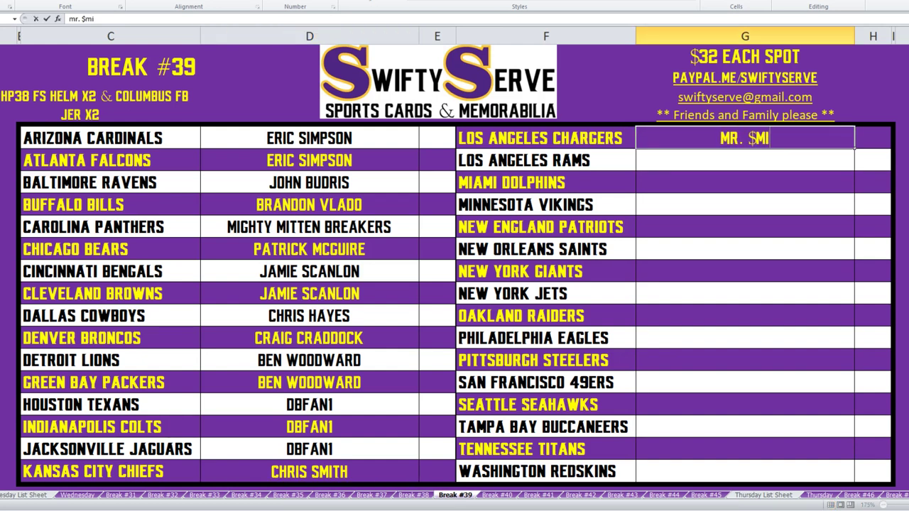
pyautogui.write('tty')
pyautogui.press('Return')
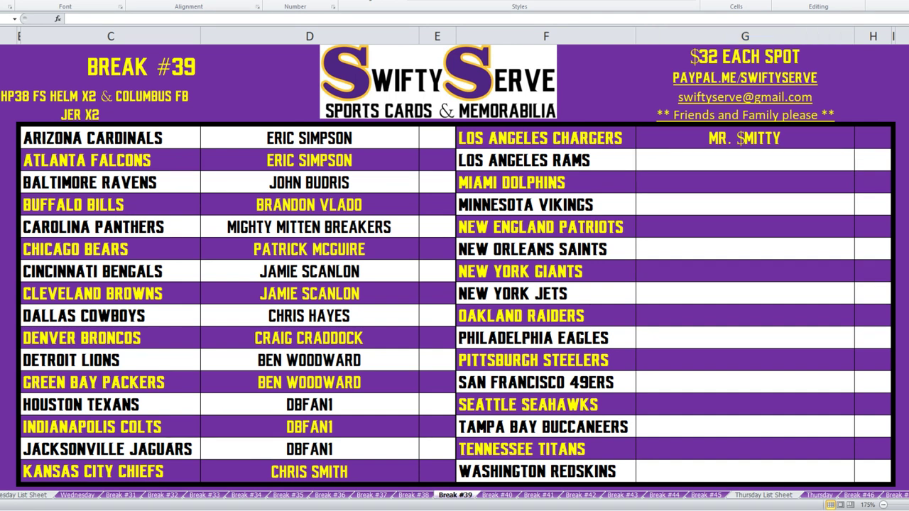
pyautogui.click(745, 160)
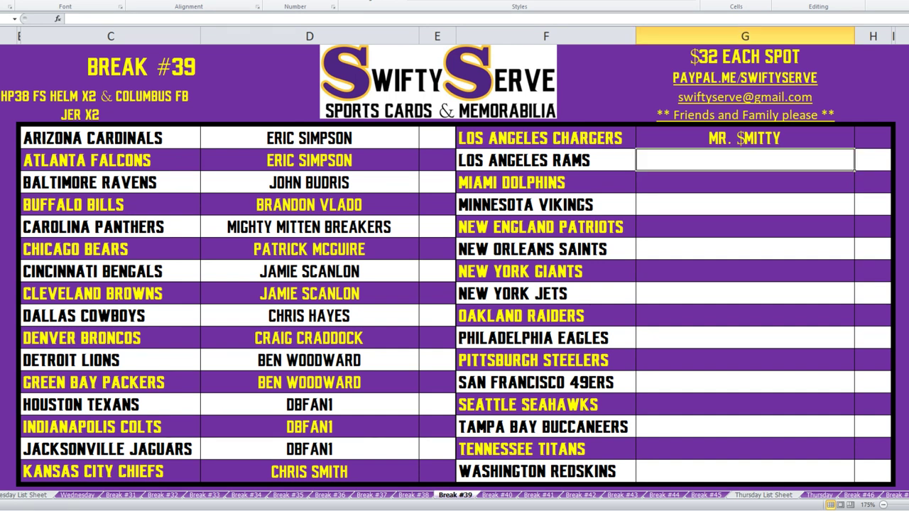
pyautogui.write('crawbag')
pyautogui.press('Return')
pyautogui.write('craw')
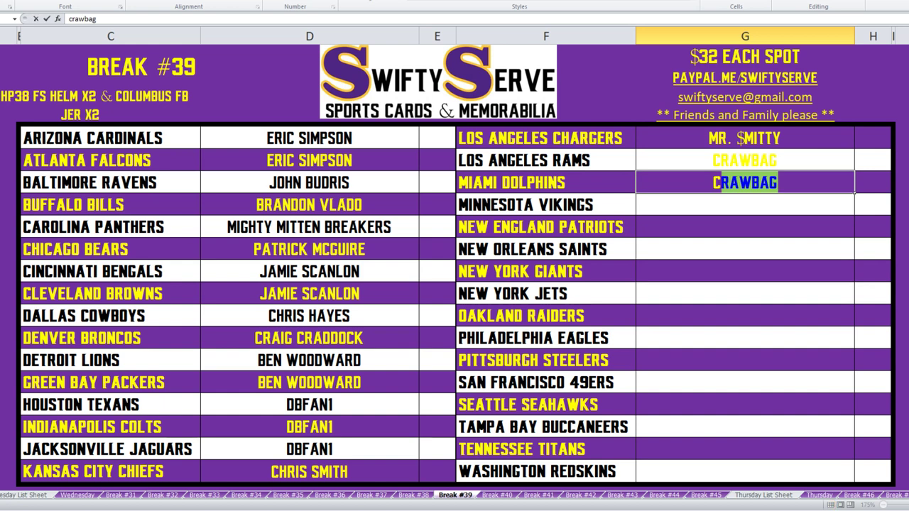
pyautogui.write('bag')
pyautogui.press('Return')
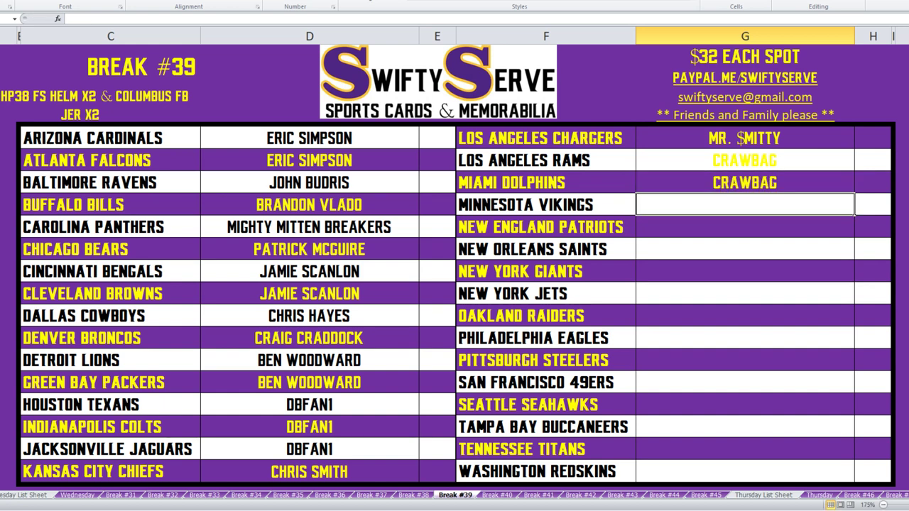
# Step: Make the white-row name cells black: Rams, Vikings, Saints, Jets, Eagles, 49ers, Buccaneers and Redskins
pyautogui.click(745, 160)
pyautogui.keyDown('ctrl'); pyautogui.click(745, 204); pyautogui.keyUp('ctrl')
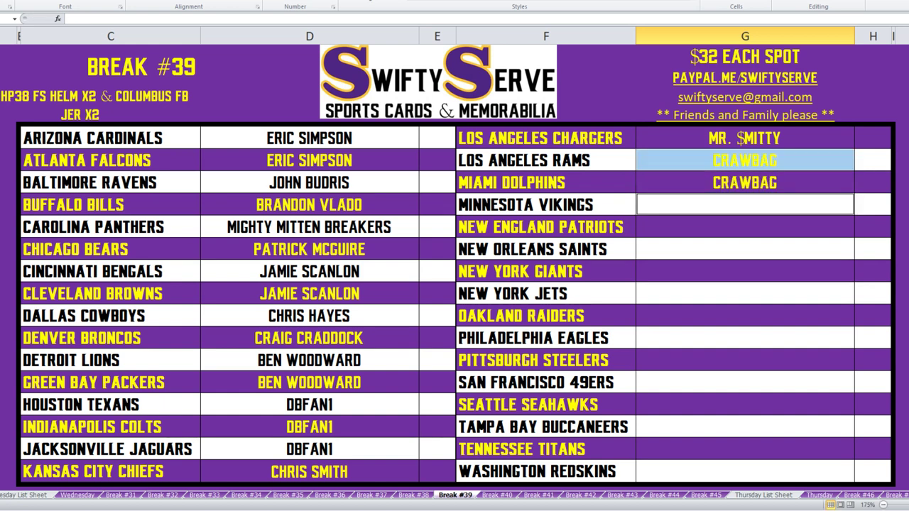
pyautogui.keyDown('ctrl'); pyautogui.click(745, 248); pyautogui.keyUp('ctrl')
pyautogui.keyDown('ctrl'); pyautogui.click(745, 294); pyautogui.keyUp('ctrl')
pyautogui.keyDown('ctrl'); pyautogui.click(745, 337); pyautogui.keyUp('ctrl')
pyautogui.keyDown('ctrl'); pyautogui.click(745, 382); pyautogui.keyUp('ctrl')
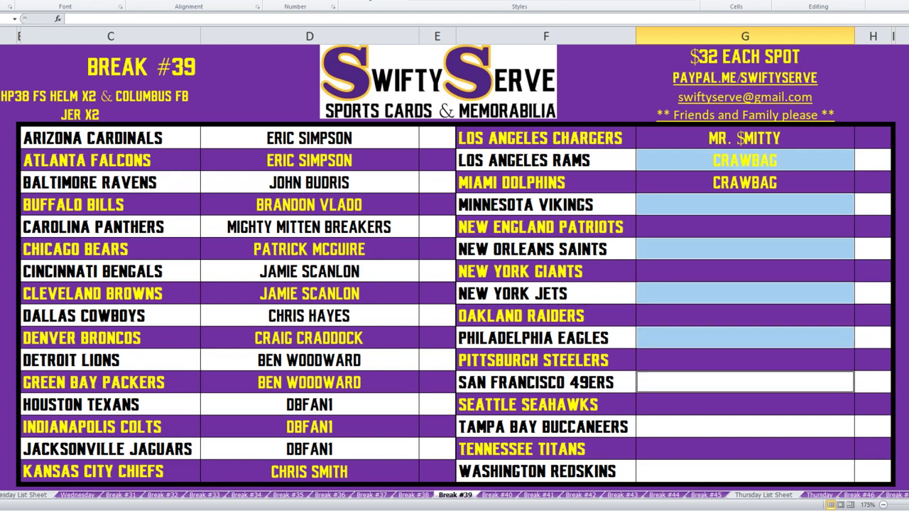
pyautogui.keyDown('ctrl'); pyautogui.click(745, 426); pyautogui.keyUp('ctrl')
pyautogui.keyDown('ctrl'); pyautogui.click(745, 471); pyautogui.keyUp('ctrl')
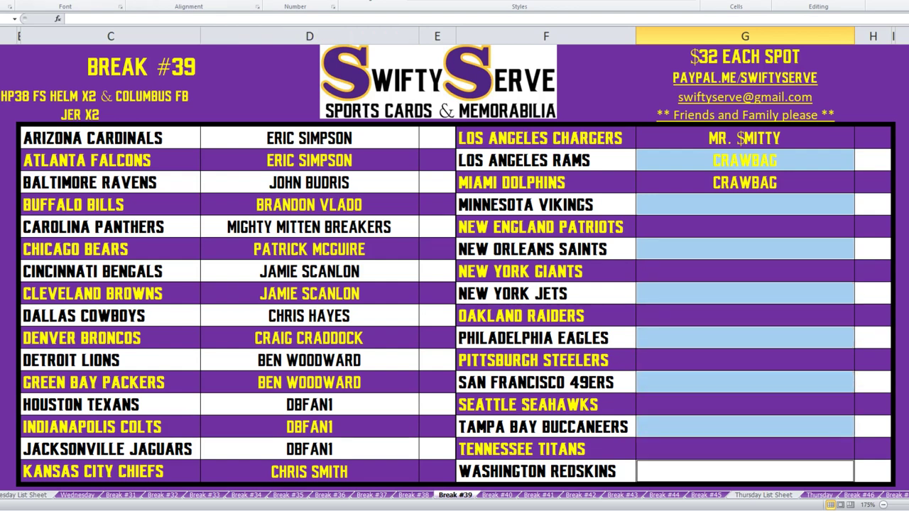
pyautogui.click(142, 81)
pyautogui.click(744, 204)
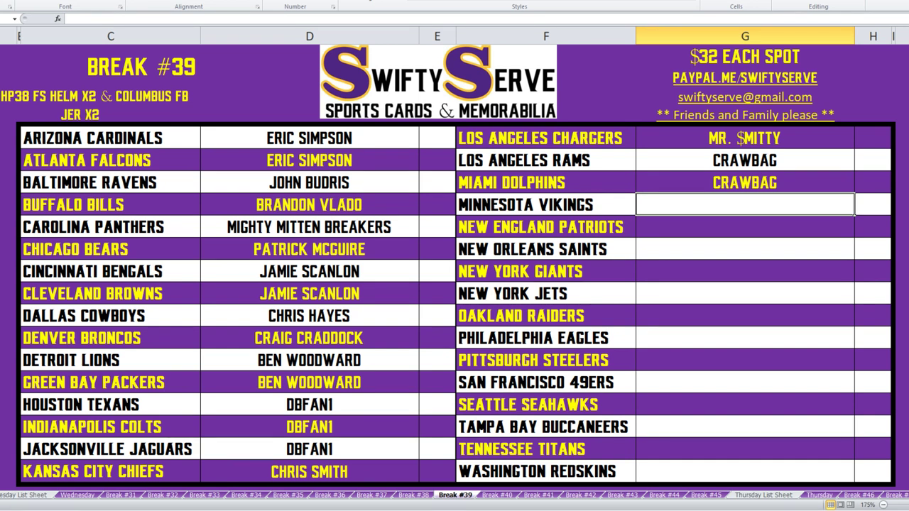
# Step: Enter the buyer names for the Minnesota Vikings and New England Patriots, correcting the Patriots entry
pyautogui.press('Return')
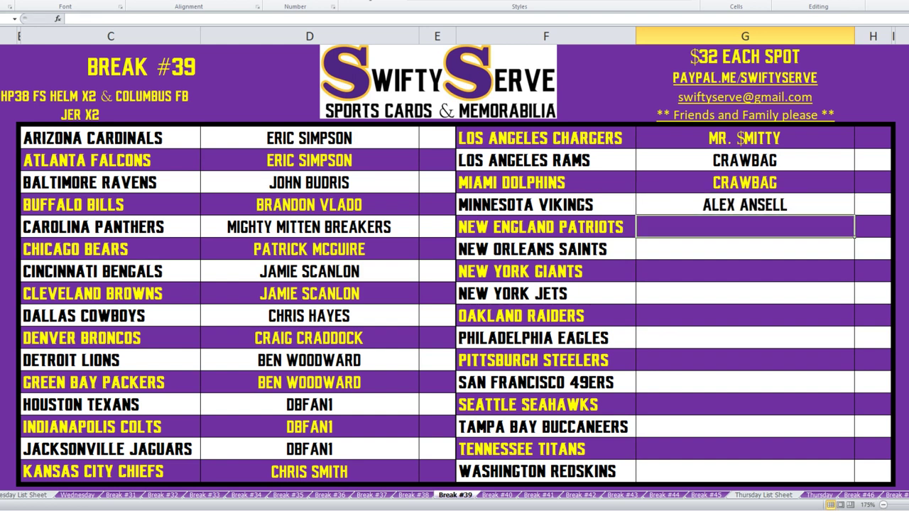
pyautogui.write('ane')
pyautogui.press('Return')
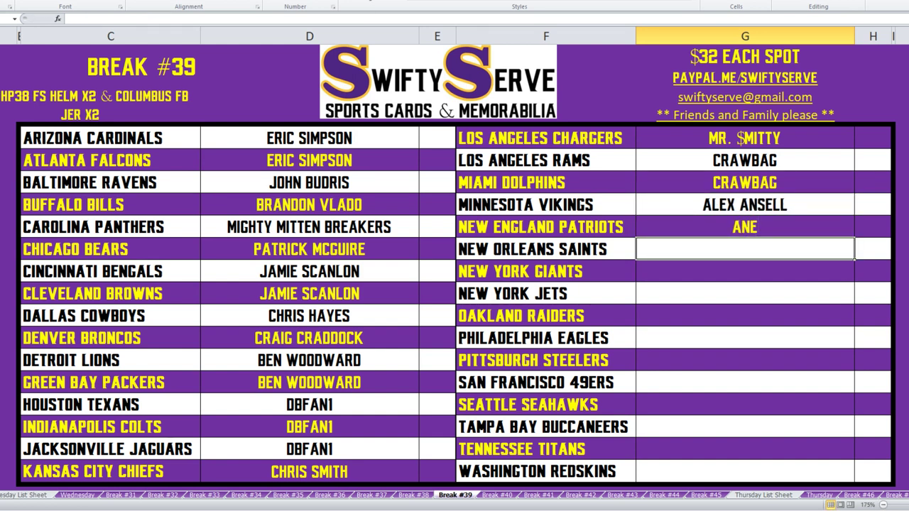
pyautogui.click(744, 227)
pyautogui.write('ales')
pyautogui.press('Return')
pyautogui.click(744, 227)
pyautogui.write('ale')
pyautogui.press('Return')
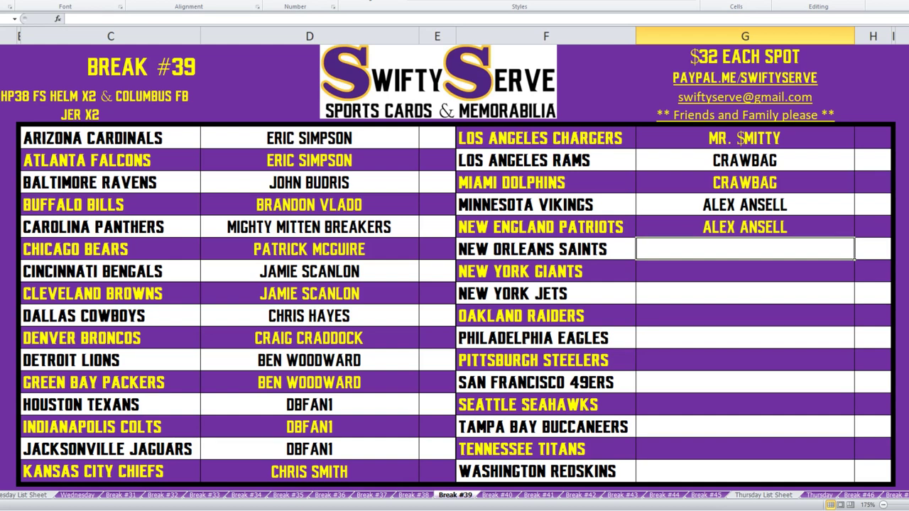
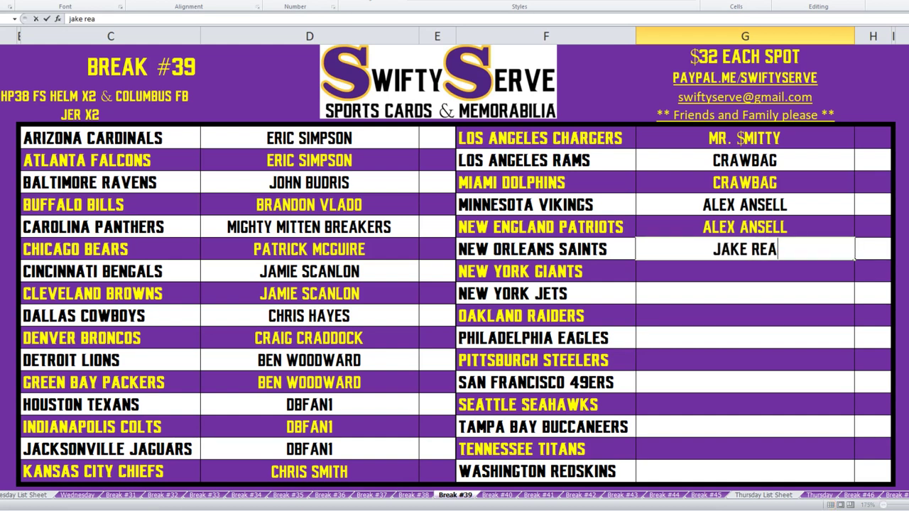
# Step: Enter buyers for the Saints, Giants, Jets and Raiders, reusing the Giants buyer via AutoComplete
pyautogui.press('Return')
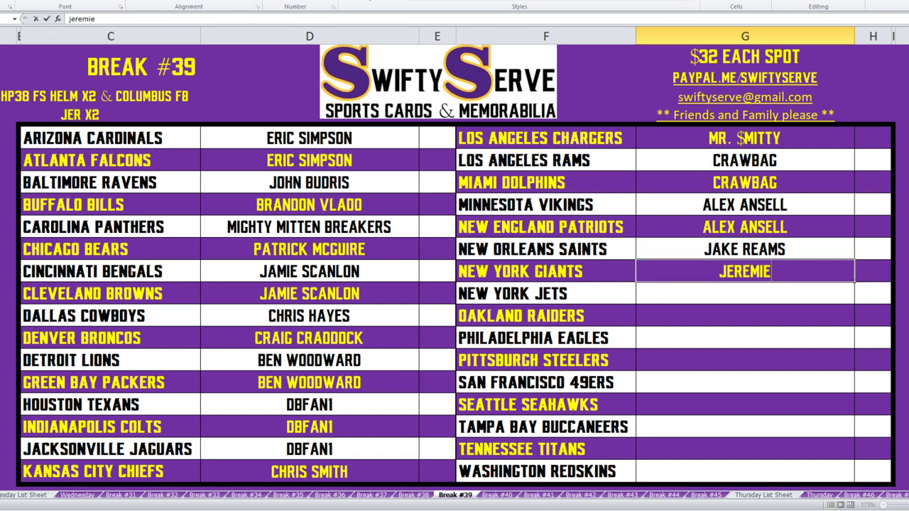
pyautogui.press('Return')
pyautogui.write('jer')
pyautogui.press('Return')
pyautogui.write('j')
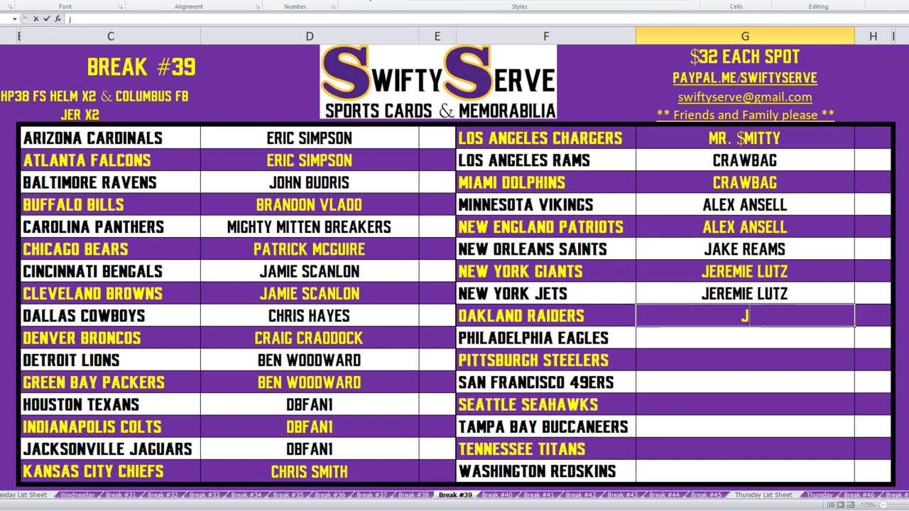
pyautogui.write('e')
pyautogui.press('Return')
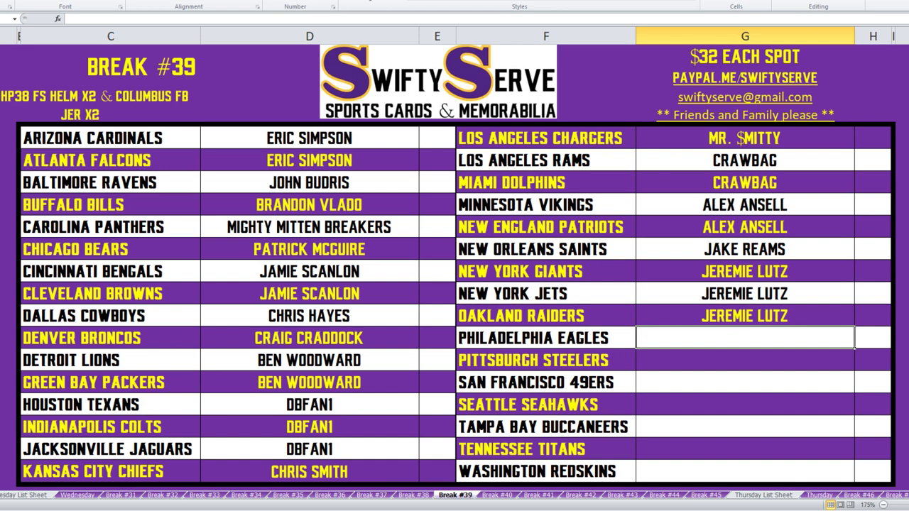
# Step: Enter the buyer names for the Philadelphia Eagles, Pittsburgh Steelers and San Francisco 49ers
pyautogui.hotkey('alt', 'Tab')
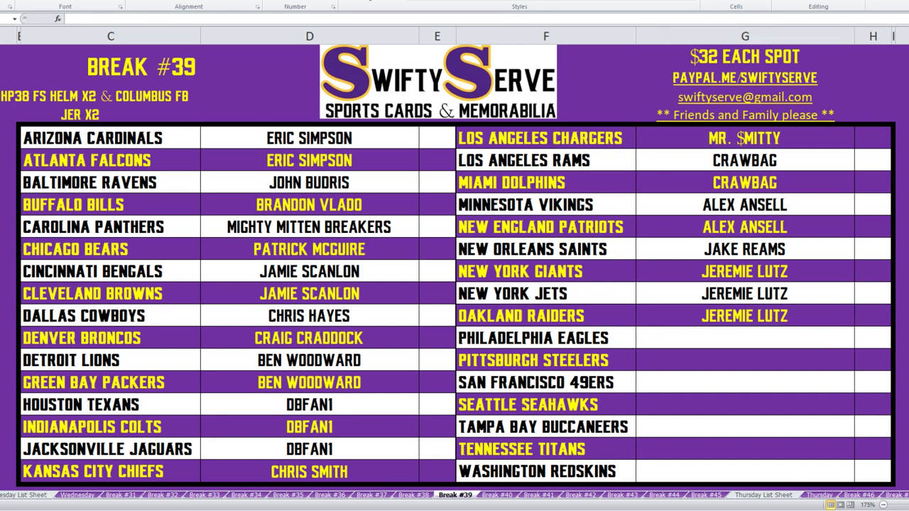
pyautogui.hotkey('alt', 'Tab')
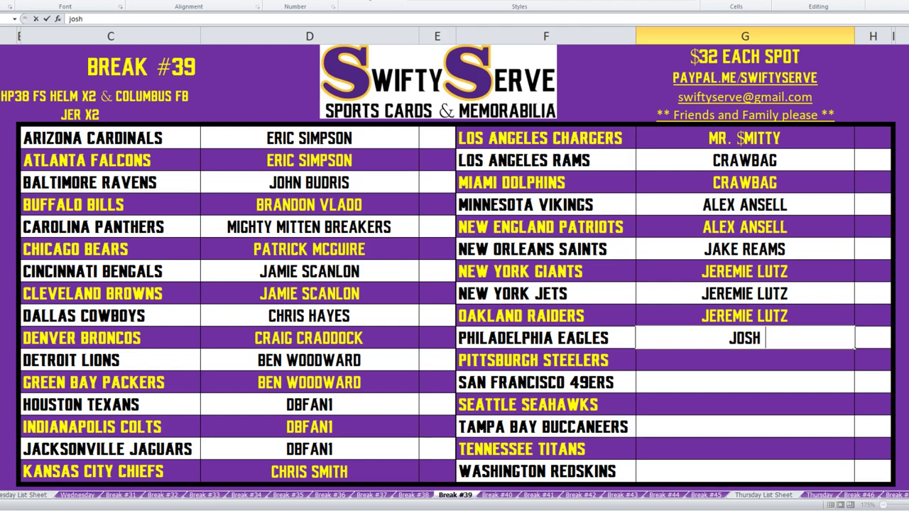
pyautogui.press('Return')
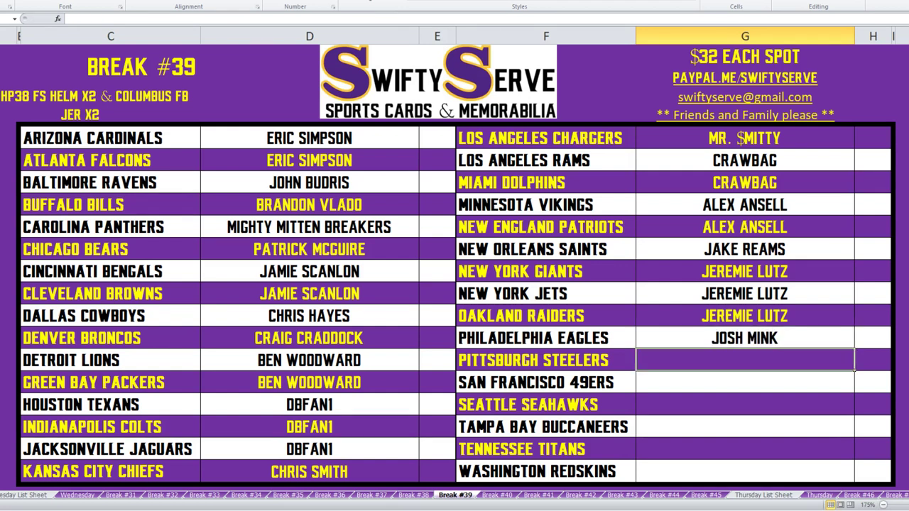
pyautogui.write('jpawe bears')
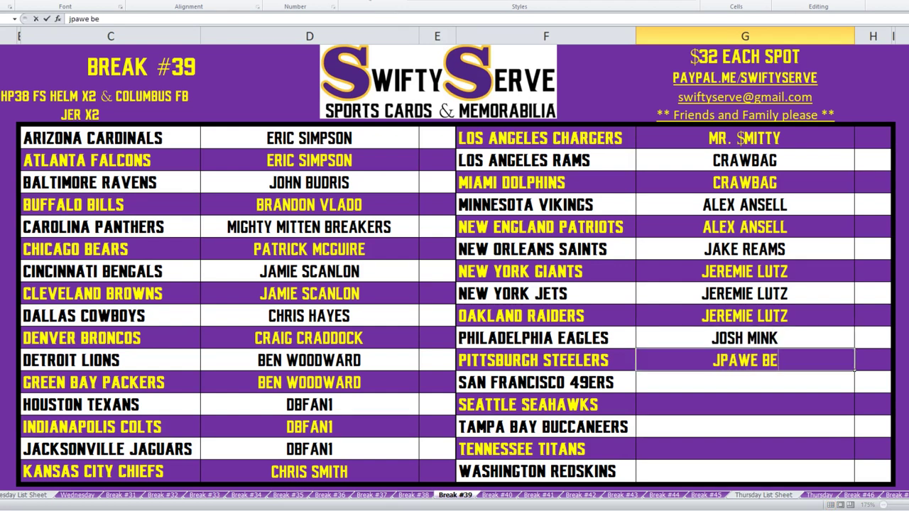
pyautogui.press('Return')
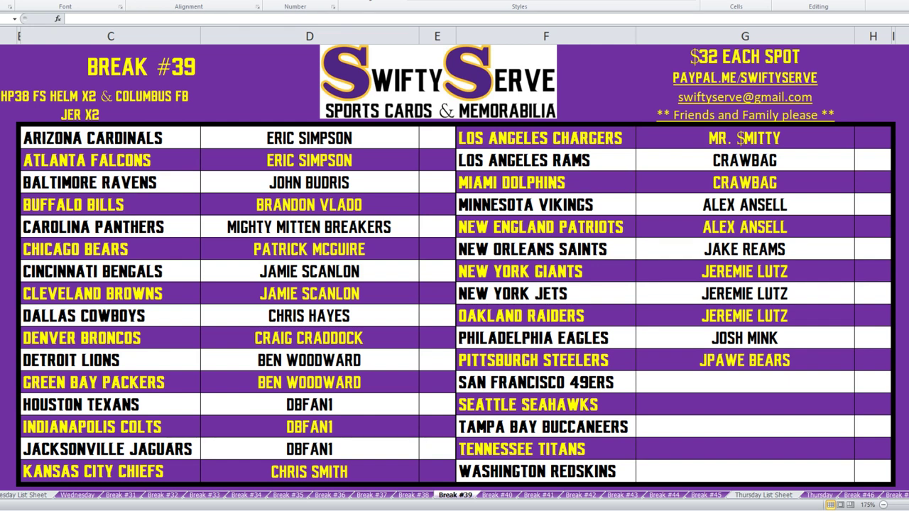
pyautogui.click(745, 382)
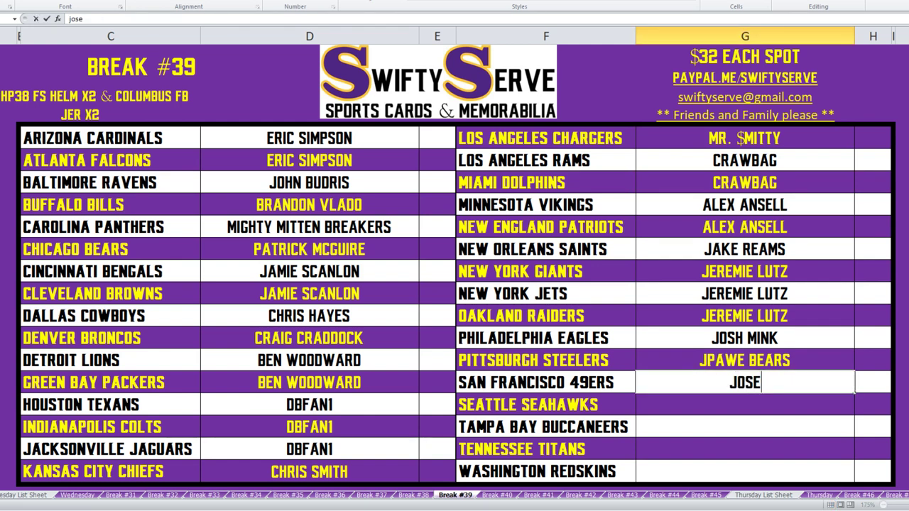
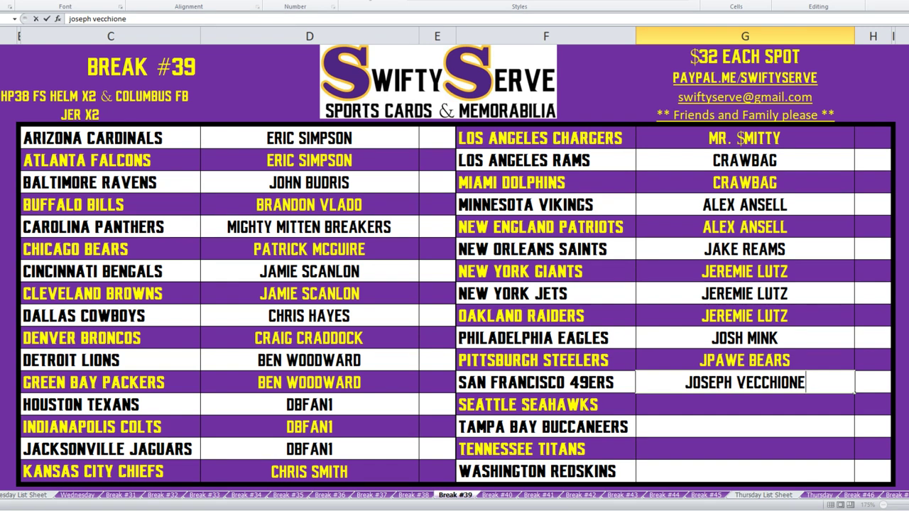
pyautogui.press('Return')
# Step: Enter the buyer names for the Seattle Seahawks and the Tennessee Titans
pyautogui.press('Return')
pyautogui.write('giant')
pyautogui.press('Return')
pyautogui.write('giant')
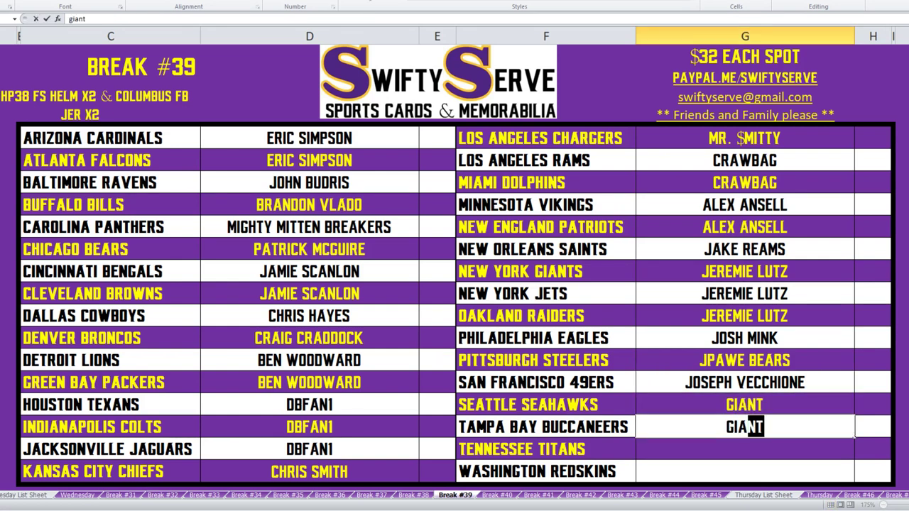
pyautogui.press('Return')
pyautogui.write('cha')
pyautogui.press('BackSpace')
pyautogui.press('BackSpace')
pyautogui.press('BackSpace')
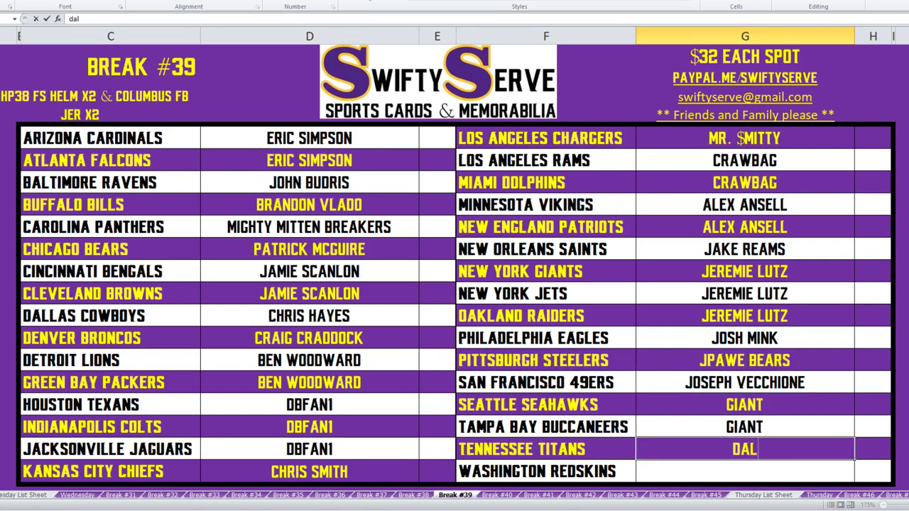
pyautogui.press('Return')
# Step: Accept the AutoCompleted Titans buyer name for the Washington Redskins cell
pyautogui.press('Return')
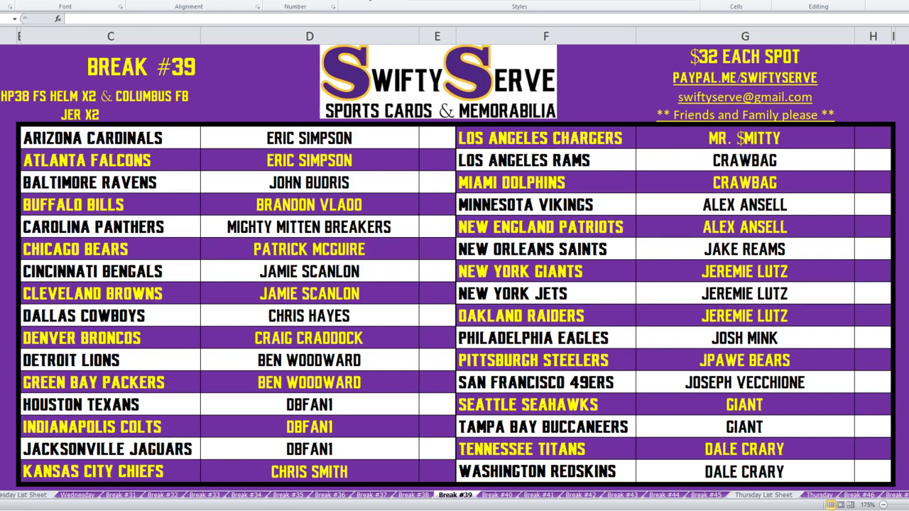
# Step: Select the buyer cells for the Eagles, Rams, Dolphins, Panthers, 49ers, Lions, Packers, Giants, Jets and Raiders
pyautogui.moveTo(744, 338); pyautogui.dragTo(873, 338)
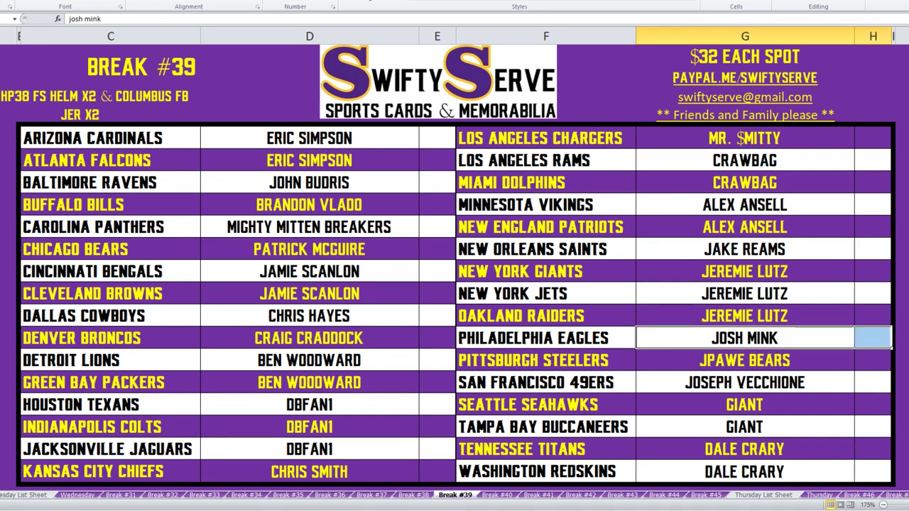
pyautogui.moveTo(744, 161); pyautogui.dragTo(873, 183)
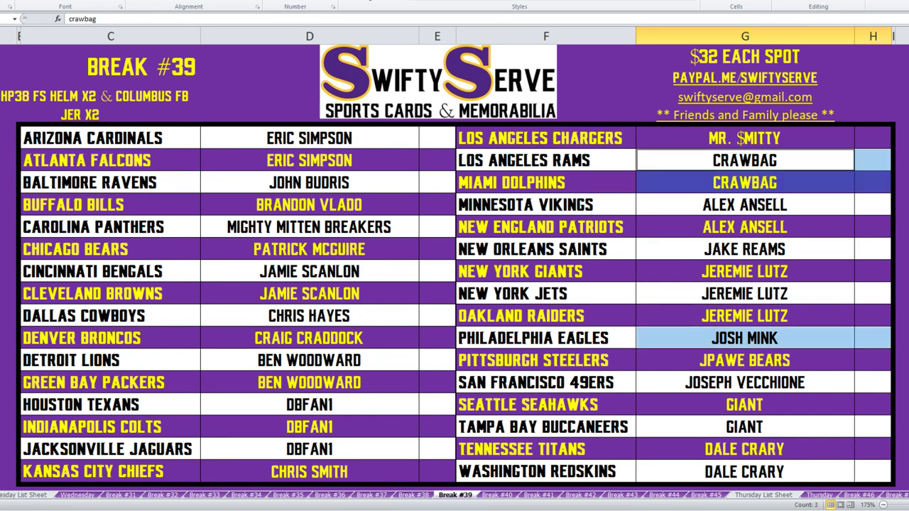
pyautogui.moveTo(309, 226); pyautogui.dragTo(436, 226)
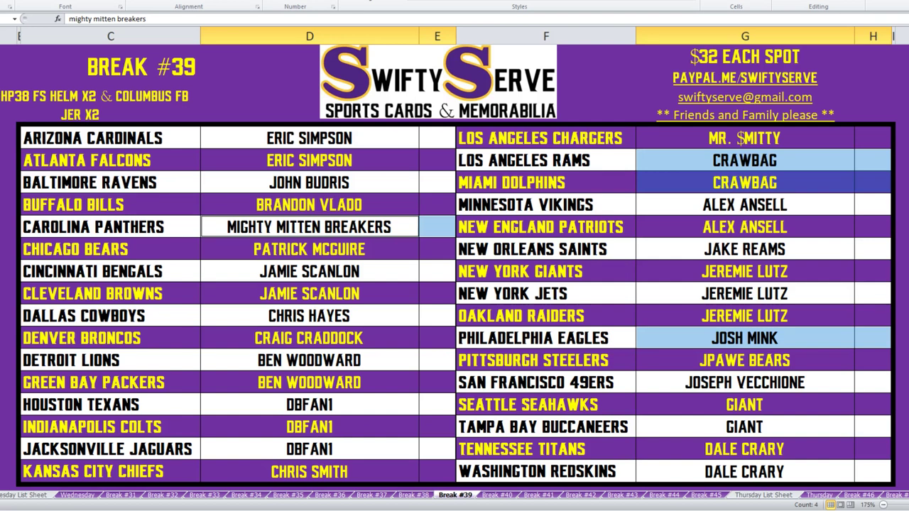
pyautogui.keyDown('ctrl'); pyautogui.click(744, 382); pyautogui.keyUp('ctrl')
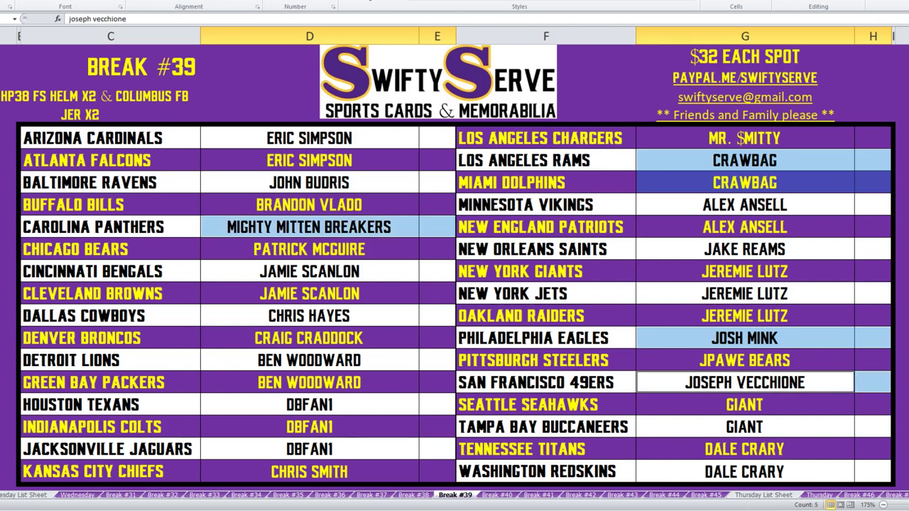
pyautogui.moveTo(309, 359); pyautogui.dragTo(436, 382)
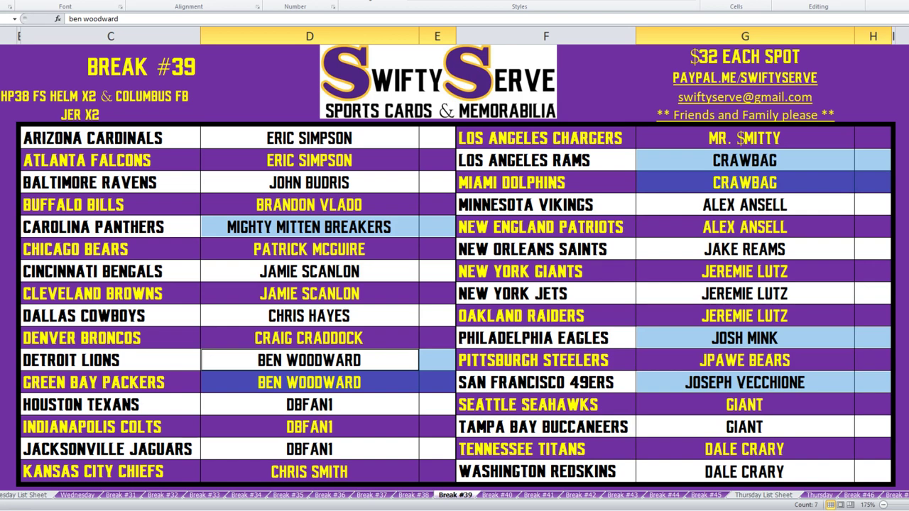
pyautogui.moveTo(745, 271); pyautogui.dragTo(745, 316)
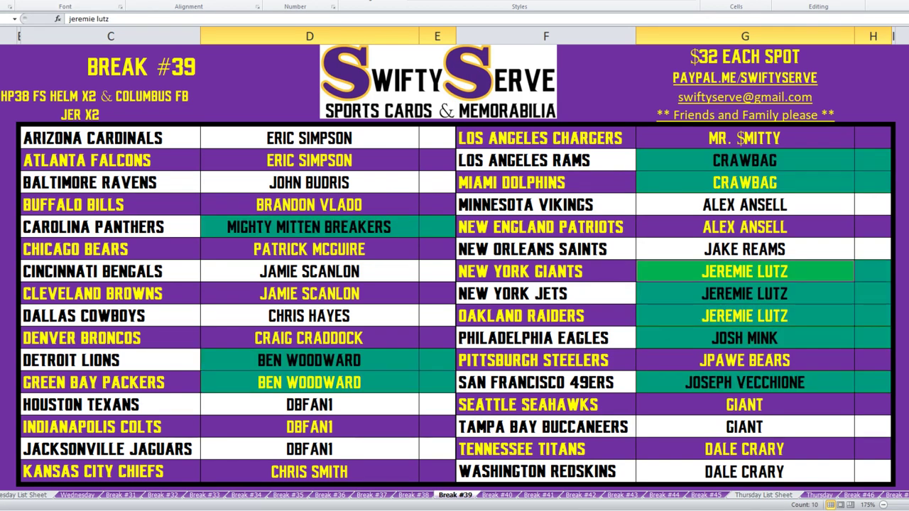
# Step: Fill the Bears, Chargers, Cowboys and Ravens buyer cells green by repeating the fill with F4
pyautogui.click(309, 249)
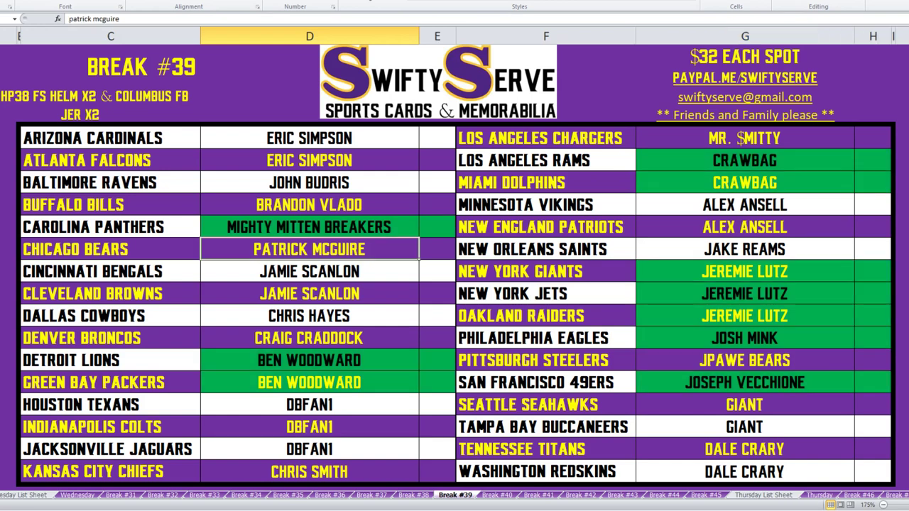
pyautogui.hotkey('shift', 'Right')
pyautogui.keyDown('ctrl'); pyautogui.click(744, 138); pyautogui.keyUp('ctrl')
pyautogui.hotkey('shift', 'Right')
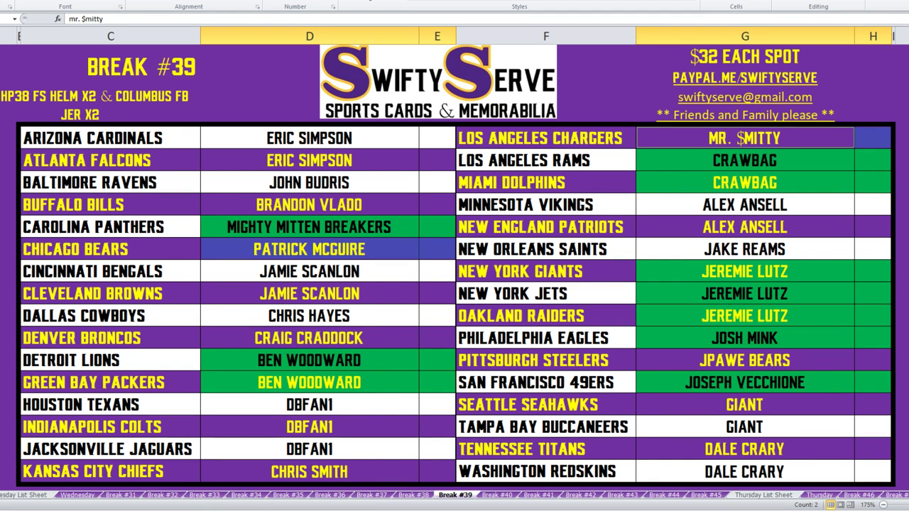
pyautogui.keyDown('ctrl'); pyautogui.click(308, 315); pyautogui.keyUp('ctrl')
pyautogui.hotkey('shift', 'Right')
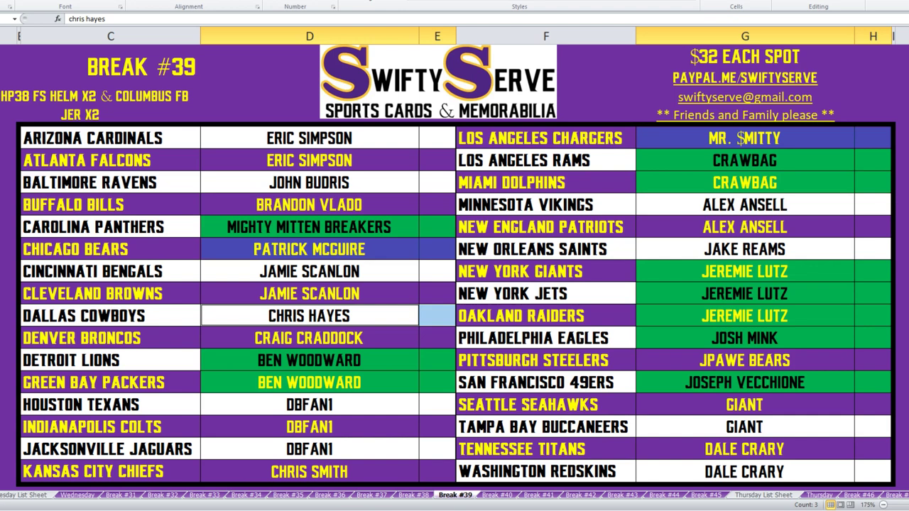
pyautogui.keyDown('ctrl'); pyautogui.click(309, 181); pyautogui.keyUp('ctrl')
pyautogui.hotkey('shift', 'Right')
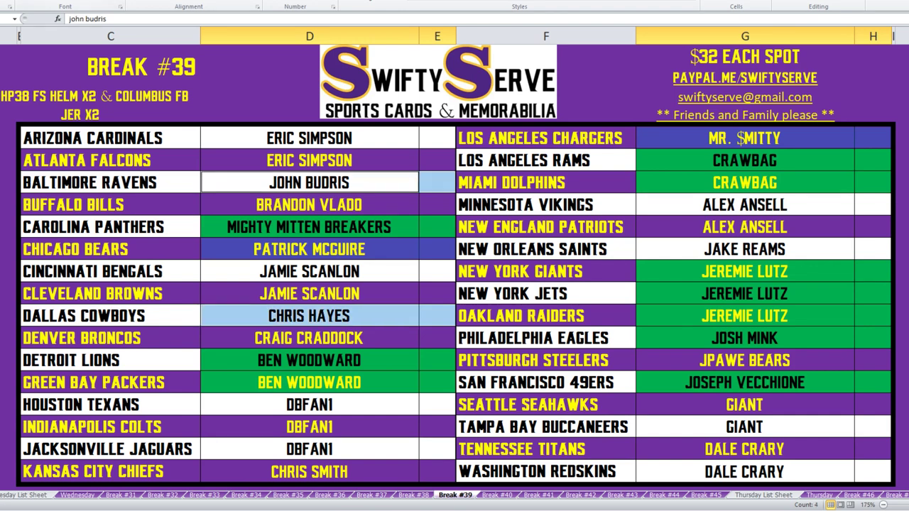
pyautogui.press('F4')
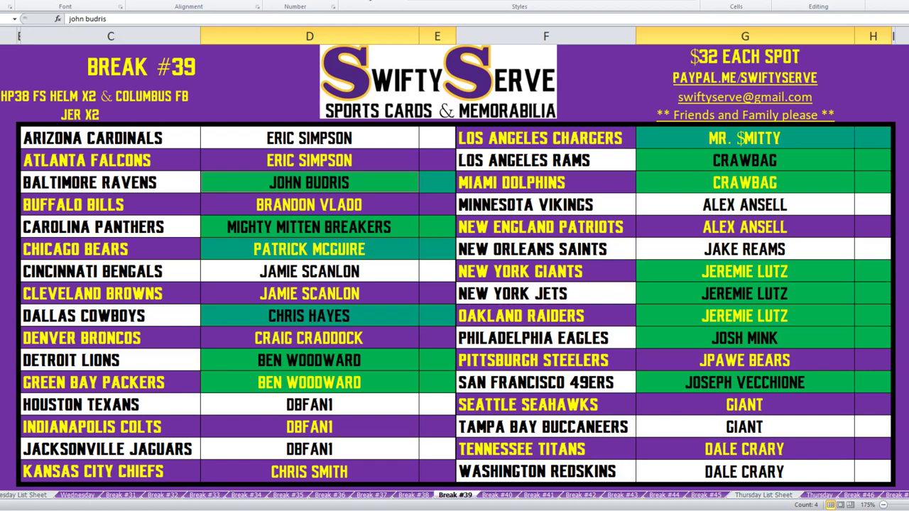
# Step: Group the Bills, Bengals, Browns, Broncos, Cardinals, Falcons and Chiefs buyer cells for green fill
pyautogui.moveTo(309, 204); pyautogui.dragTo(455, 212)
pyautogui.moveTo(308, 271); pyautogui.dragTo(436, 293)
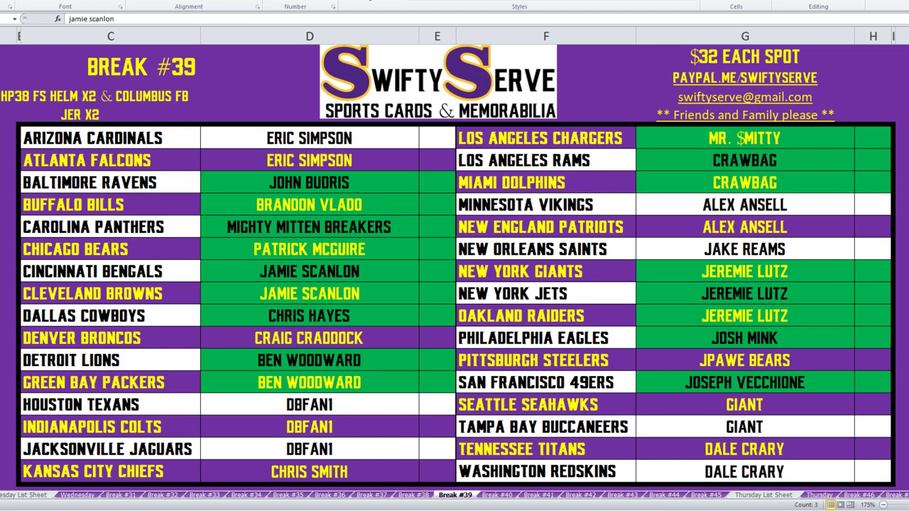
pyautogui.click(309, 338)
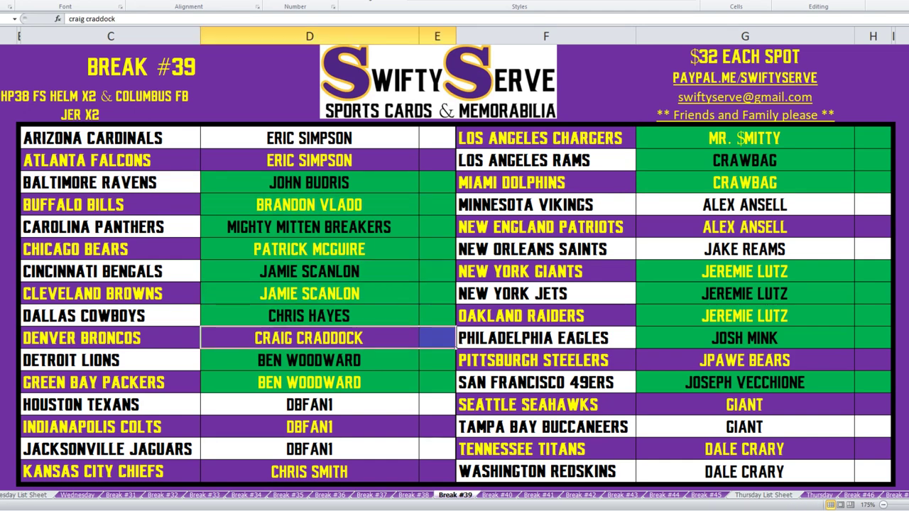
pyautogui.moveTo(309, 138); pyautogui.dragTo(436, 160)
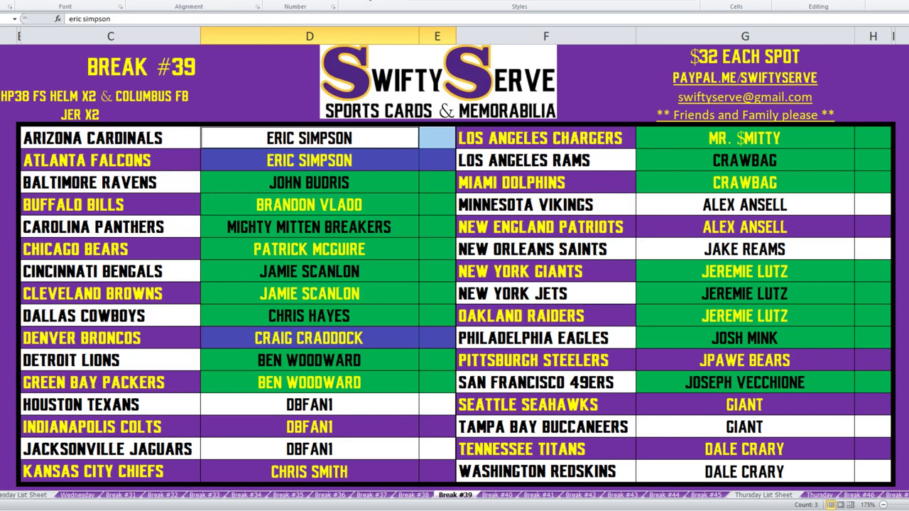
pyautogui.keyDown('ctrl'); pyautogui.click(309, 472); pyautogui.keyUp('ctrl')
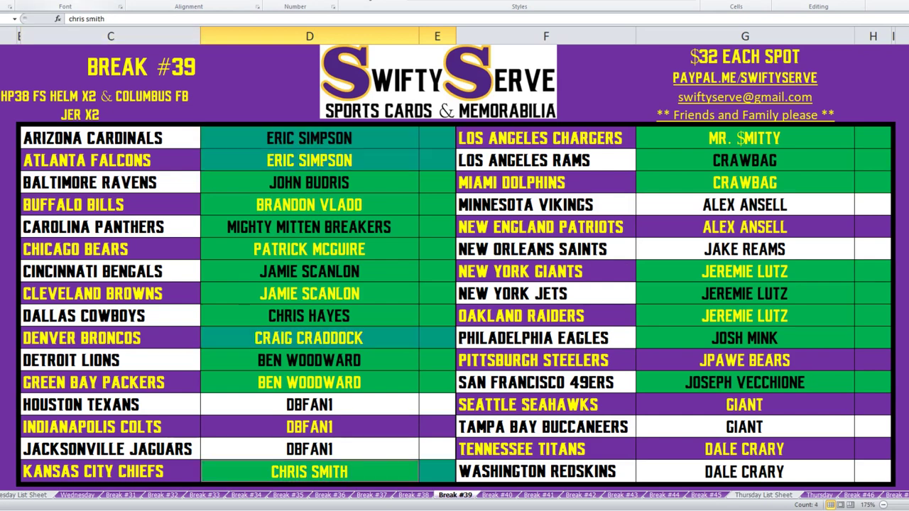
pyautogui.hotkey('alt', 'Tab')
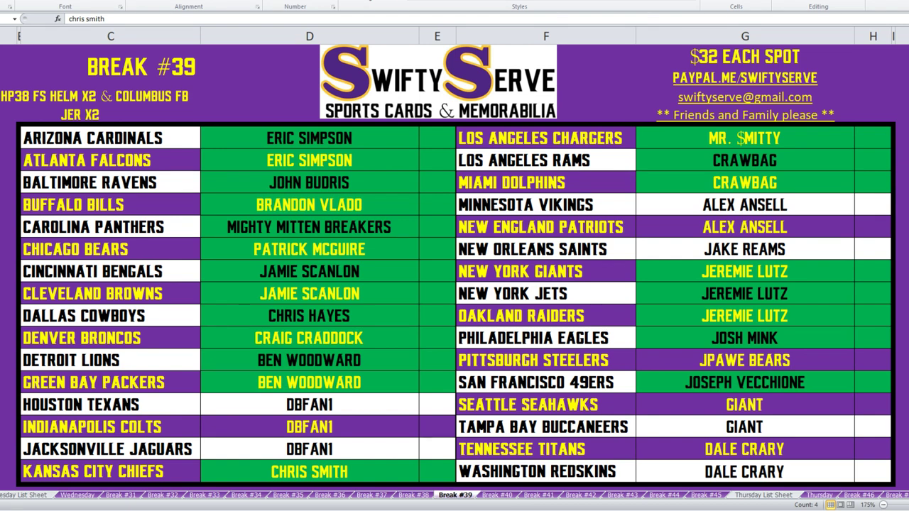
# Step: Fill the Saints buyer cell and the Texans, Colts and Jaguars buyer cells green
pyautogui.click(744, 248)
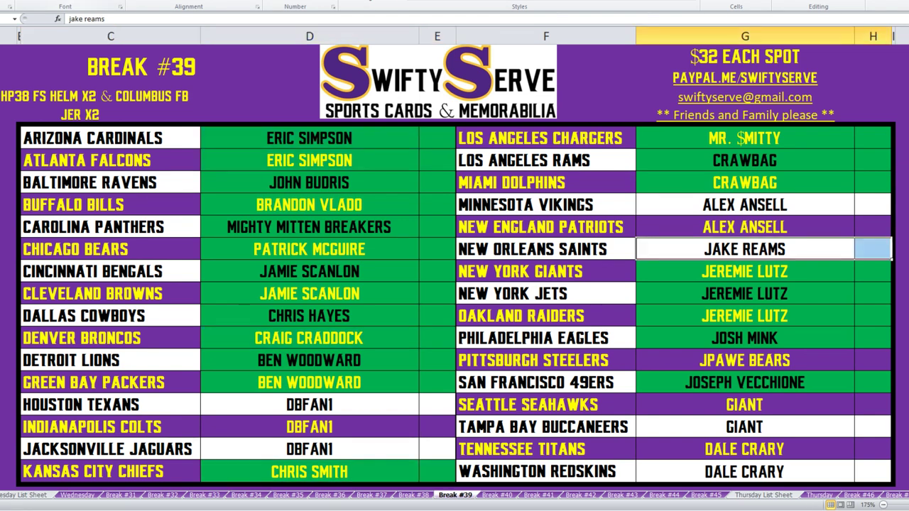
pyautogui.press('F4')
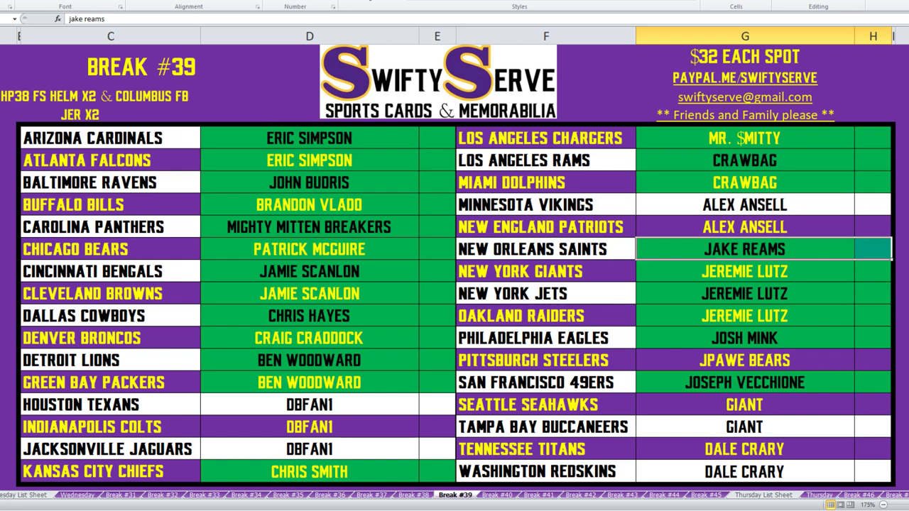
pyautogui.moveTo(310, 403); pyautogui.dragTo(310, 449)
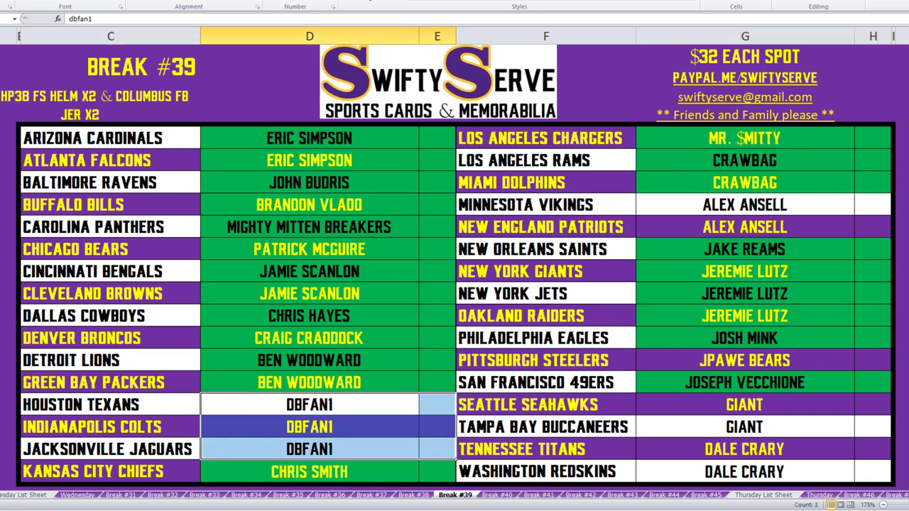
pyautogui.press('F4')
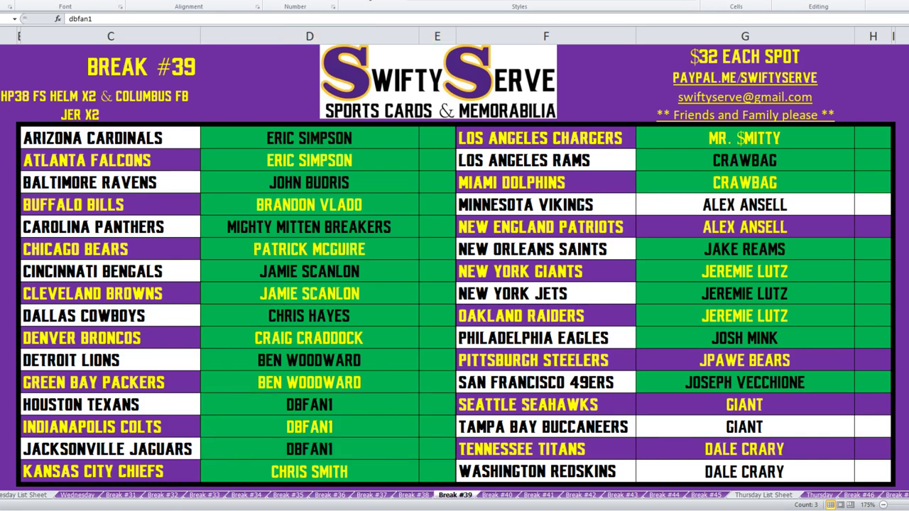
# Step: Fill the Seahawks through Redskins buyer cells green, then select the Vikings through Steelers cells
pyautogui.click(873, 403)
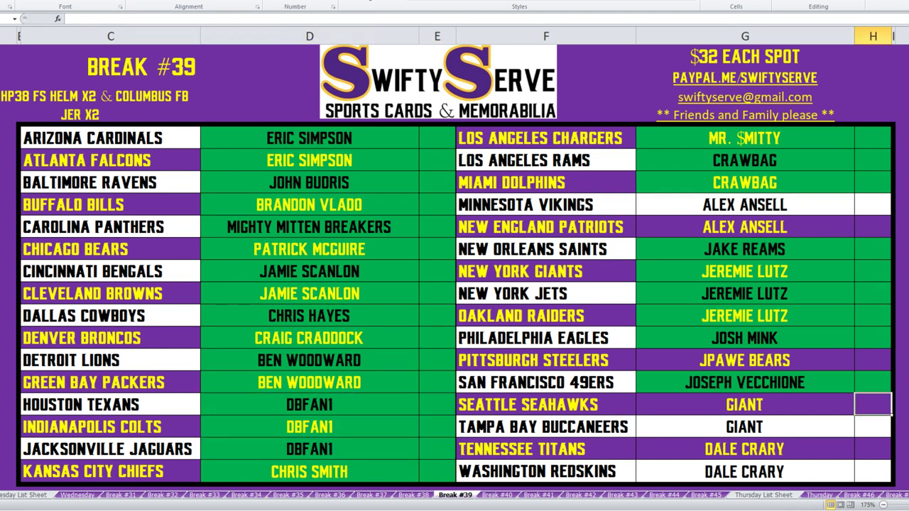
pyautogui.moveTo(745, 403); pyautogui.dragTo(872, 471)
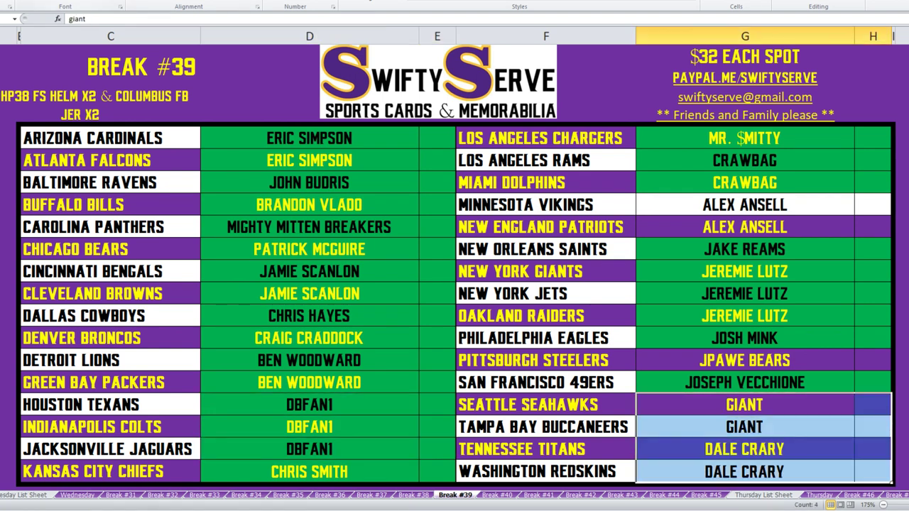
pyautogui.press('F4')
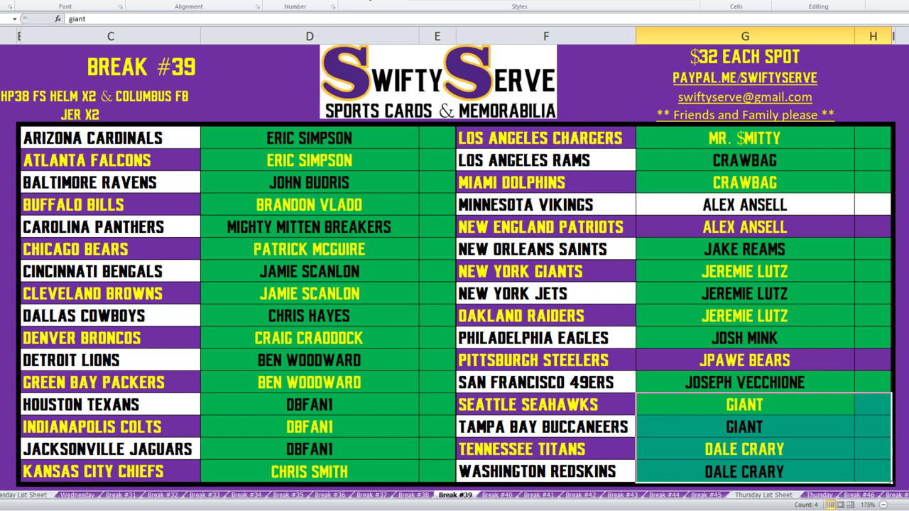
pyautogui.moveTo(744, 204); pyautogui.dragTo(873, 360)
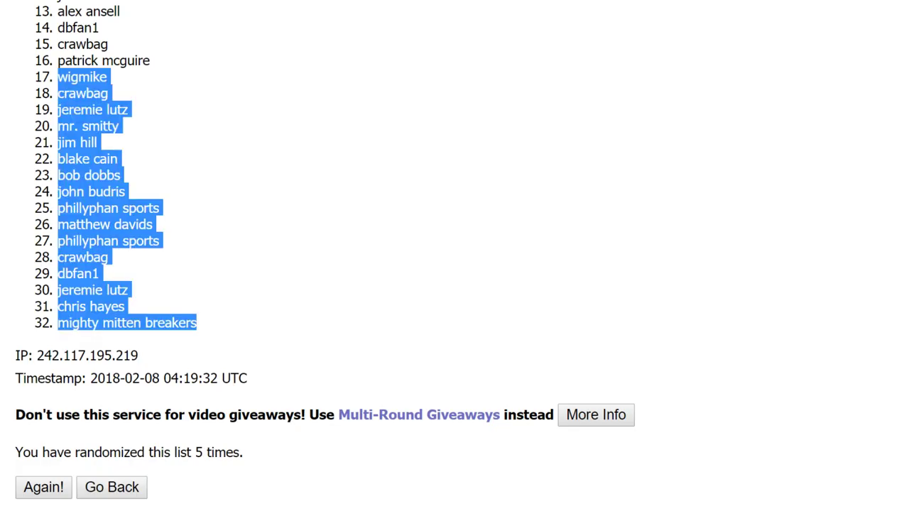
# Step: Scroll to the top of the Random.org randomized-list results page
pyautogui.scroll(10, 455, 284)
# Step: Open Random.org's List Randomizer form and place the browser beside the spreadsheet
pyautogui.moveTo(267, 22)
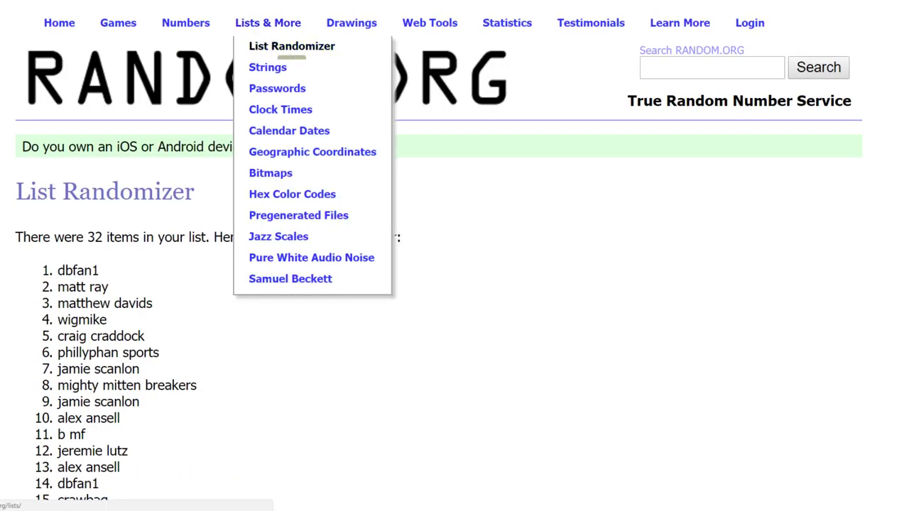
pyautogui.click(292, 45)
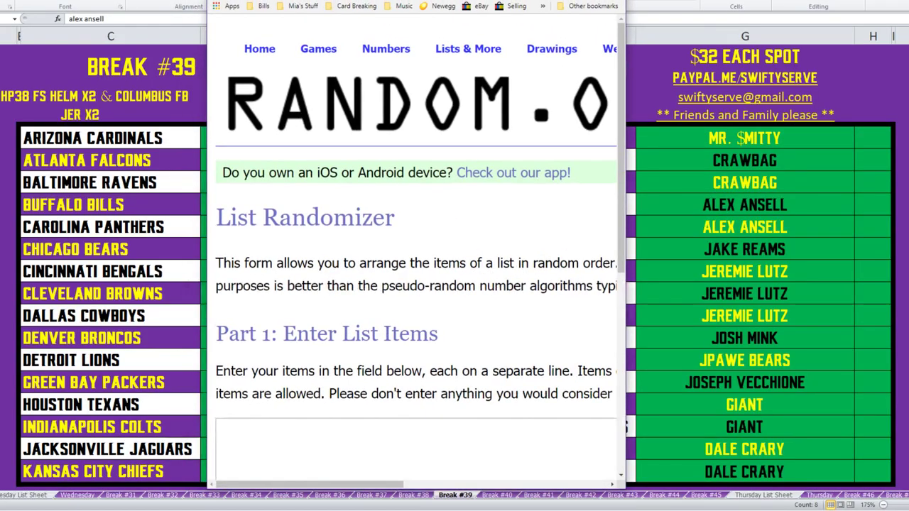
pyautogui.press('super+Right')
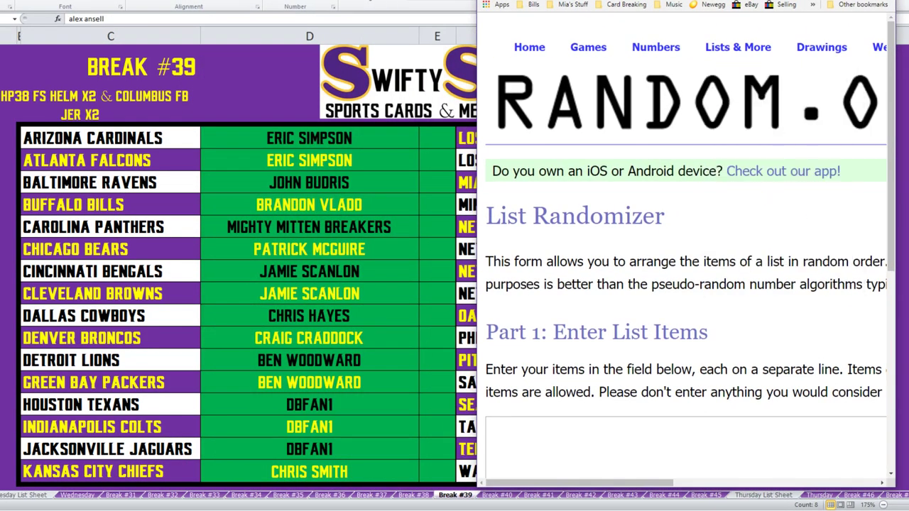
pyautogui.hotkey('alt', 'Tab')
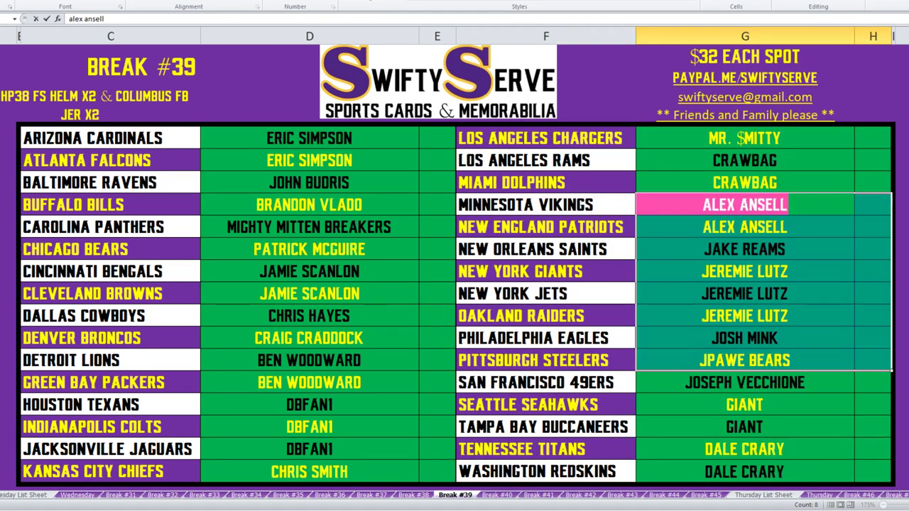
# Step: Copy the 16 first-column buyer names and paste them into the randomizer's list box
pyautogui.click(309, 160)
pyautogui.moveTo(309, 138); pyautogui.dragTo(309, 471)
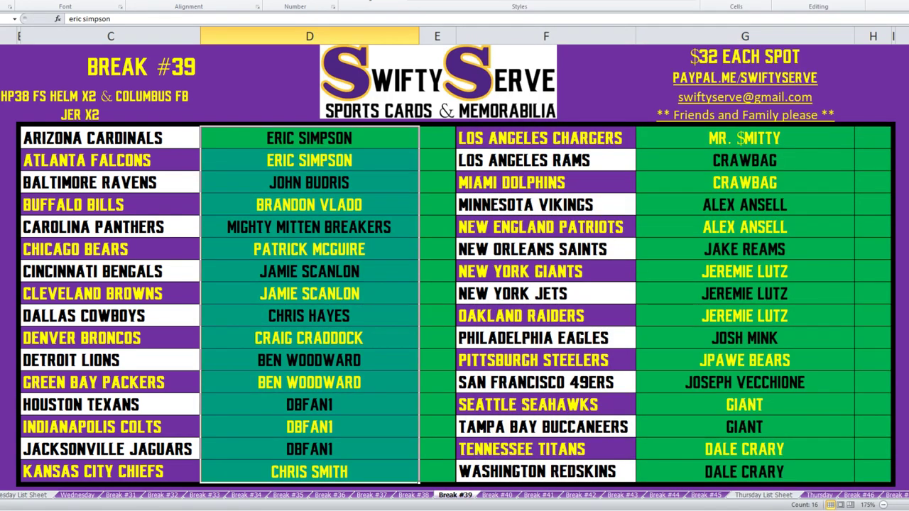
pyautogui.hotkey('ctrl', 'c')
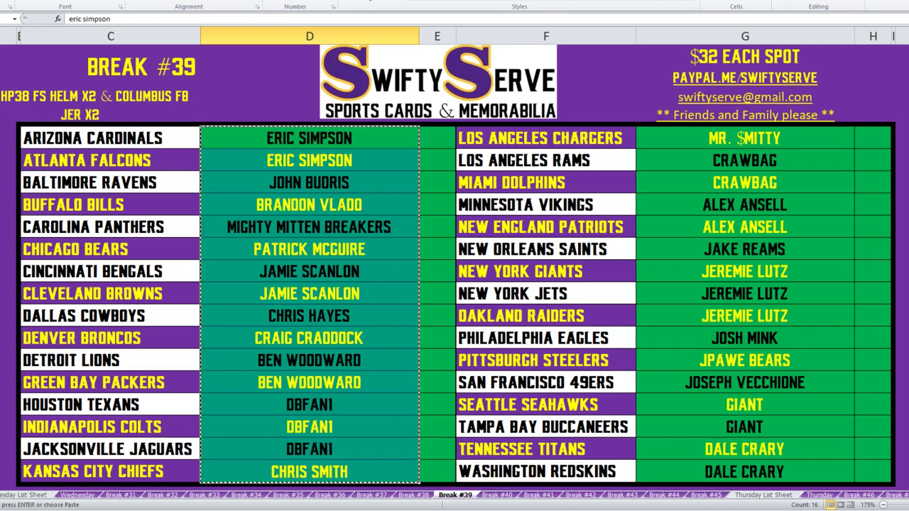
pyautogui.hotkey('alt', 'Tab')
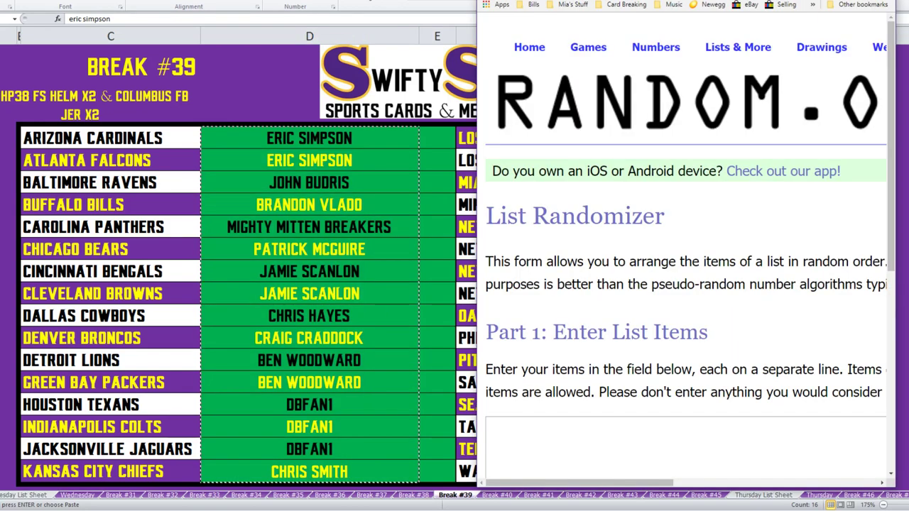
pyautogui.click(639, 440)
pyautogui.hotkey('ctrl', 'v')
# Step: Append the 16 second-column buyer names to the list and delete the trailing blank line
pyautogui.hotkey('alt', 'Tab')
pyautogui.moveTo(745, 114); pyautogui.dragTo(744, 471)
pyautogui.hotkey('ctrl', 'c')
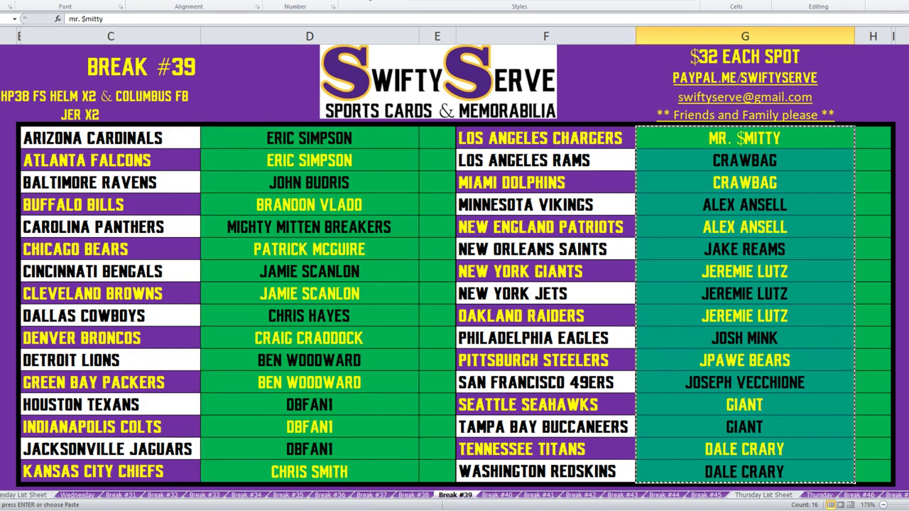
pyautogui.hotkey('alt', 'Tab')
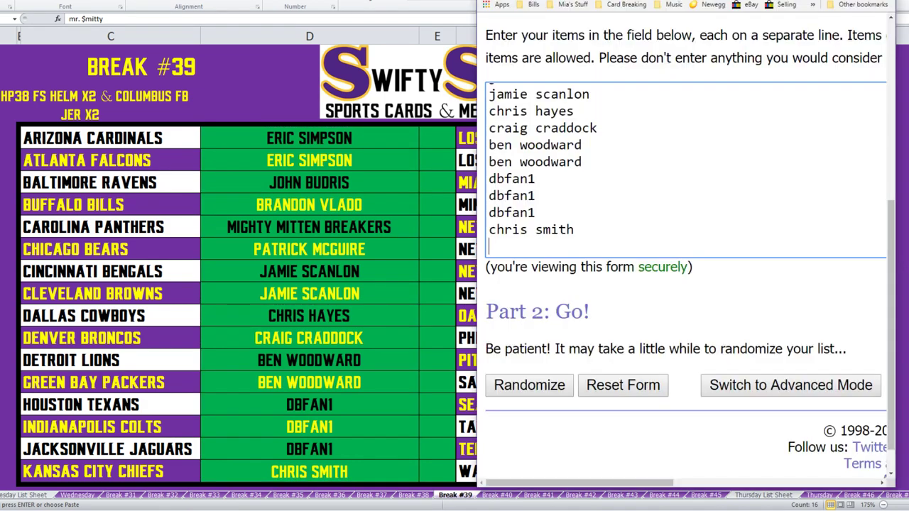
pyautogui.hotkey('ctrl', 'v')
pyautogui.press('BackSpace')
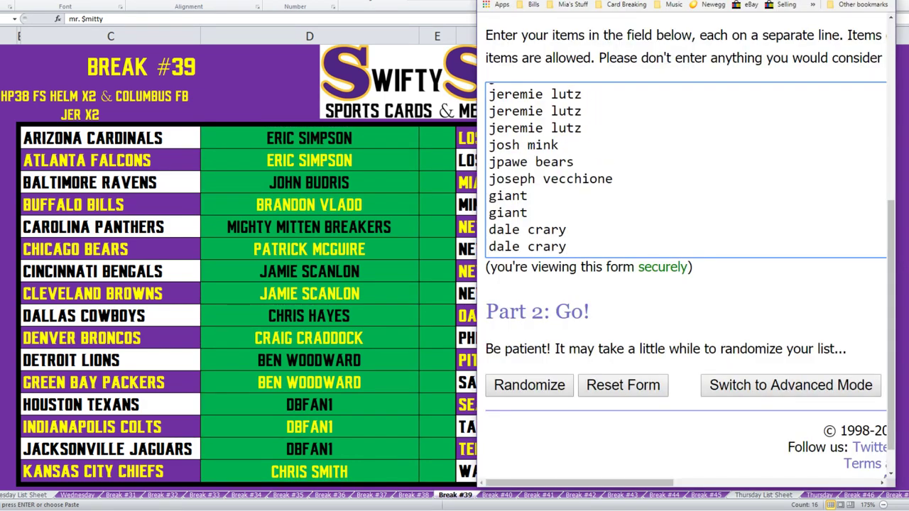
# Step: Scroll through the pasted list and compare it with columns G and D
pyautogui.scroll(3, 685, 171)
pyautogui.scroll(6, 685, 170)
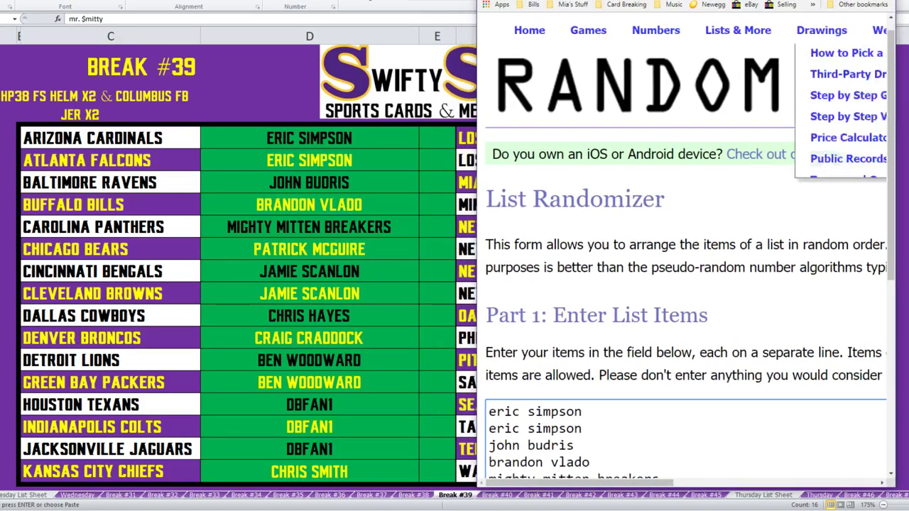
pyautogui.scroll(-5, 685, 284)
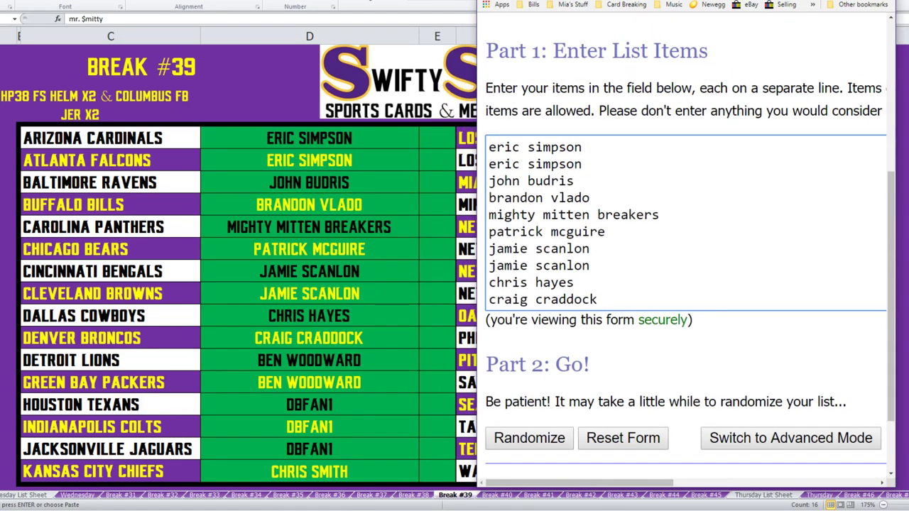
pyautogui.scroll(-1, 685, 284)
pyautogui.click(574, 224)
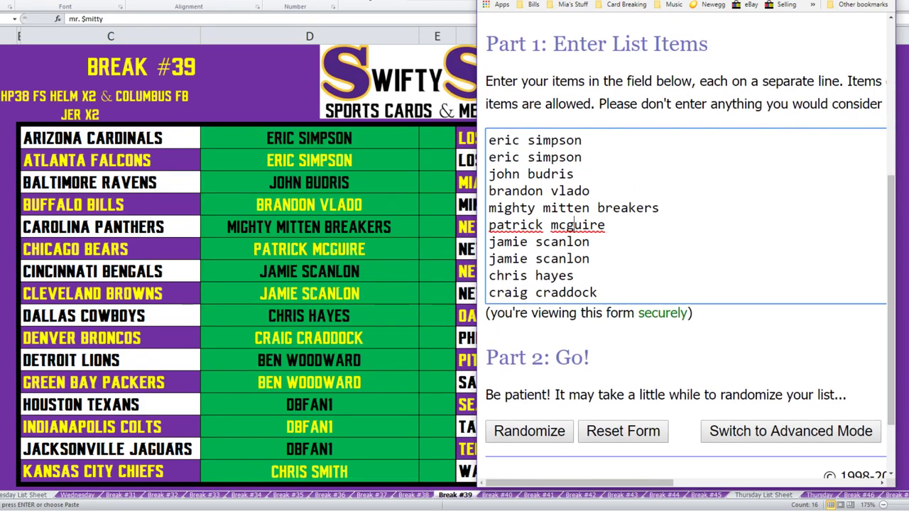
pyautogui.scroll(-3, 574, 217)
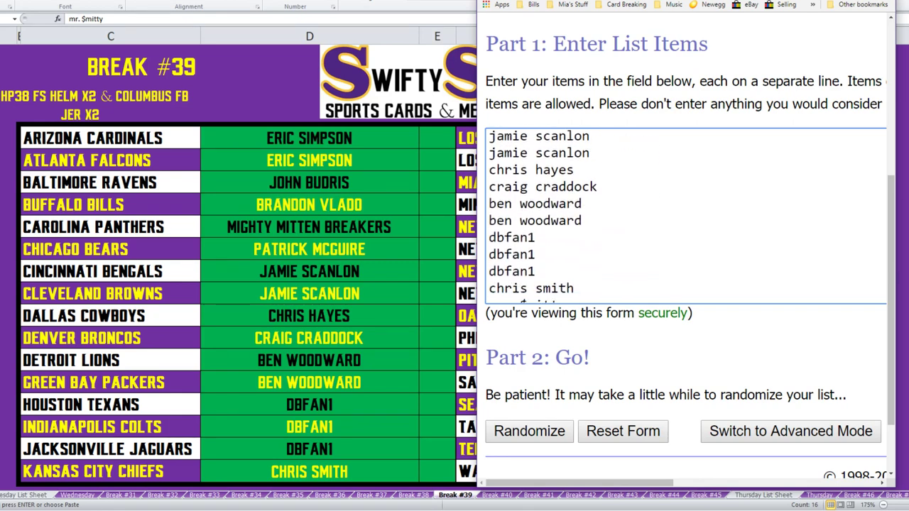
pyautogui.scroll(-5, 685, 216)
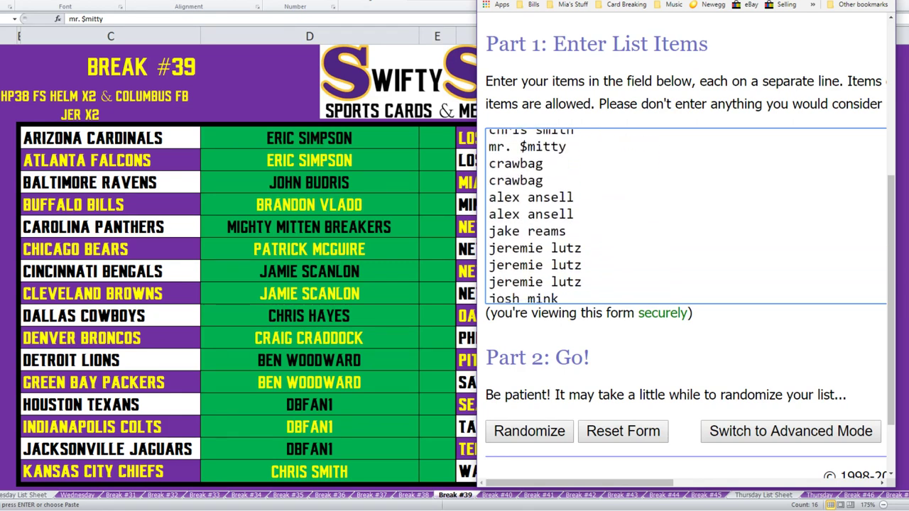
pyautogui.moveTo(710, 1); pyautogui.dragTo(433, 0)
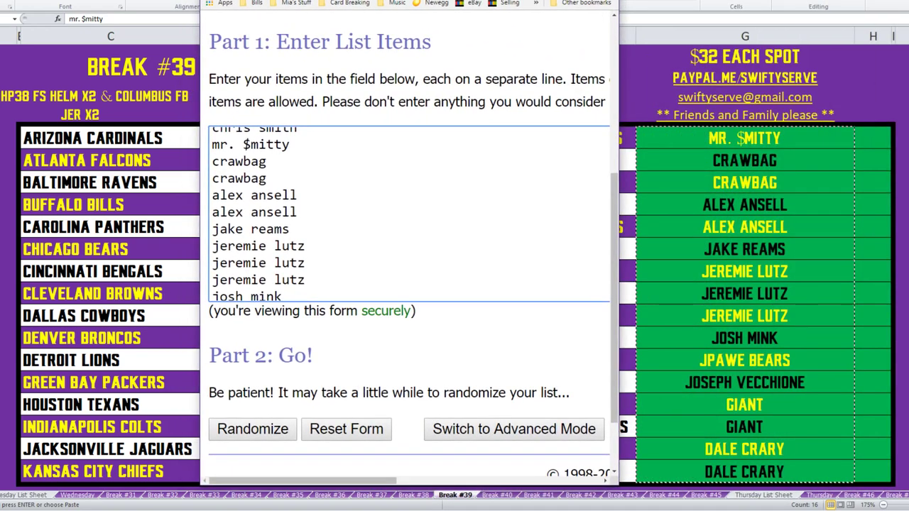
pyautogui.scroll(-3, 410, 213)
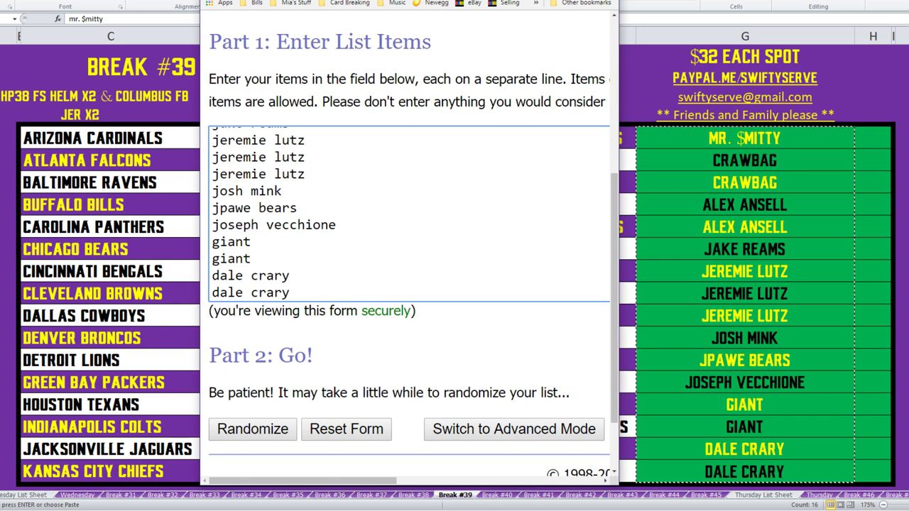
pyautogui.scroll(-1, 410, 213)
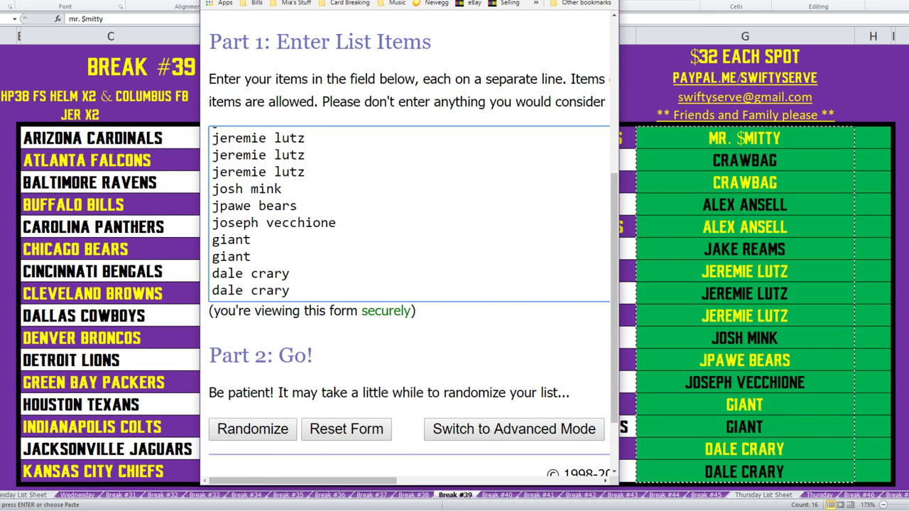
pyautogui.moveTo(408, 2); pyautogui.dragTo(616, 0)
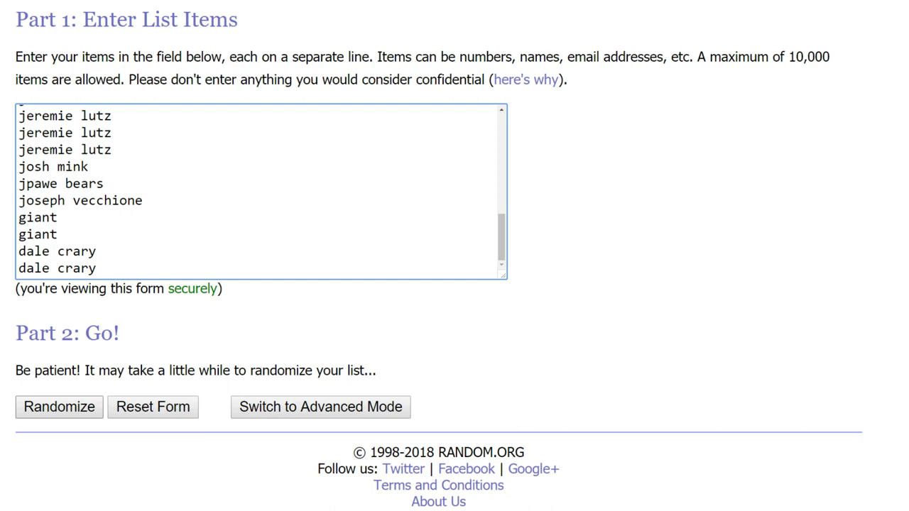
# Step: Randomize the 32-name list twice and check the result's timestamp and shuffle count
pyautogui.click(59, 406)
pyautogui.scroll(-6, 454, 255)
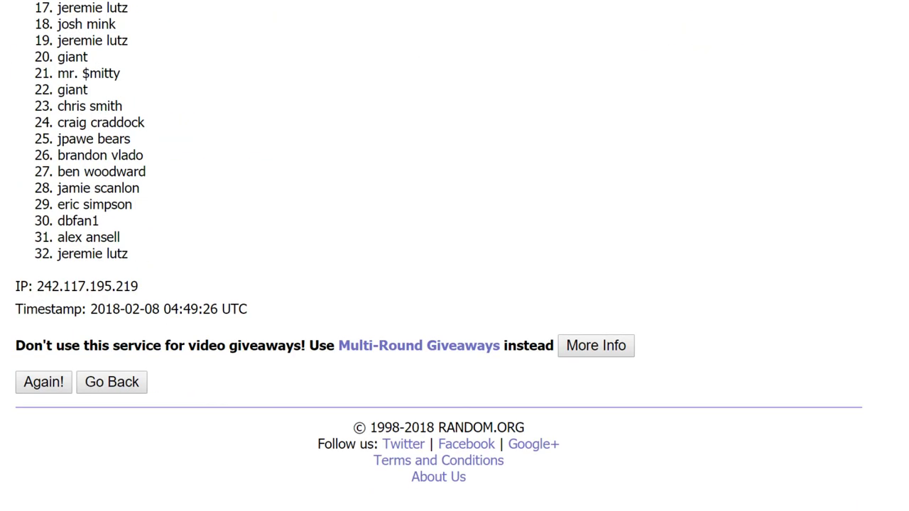
pyautogui.click(43, 382)
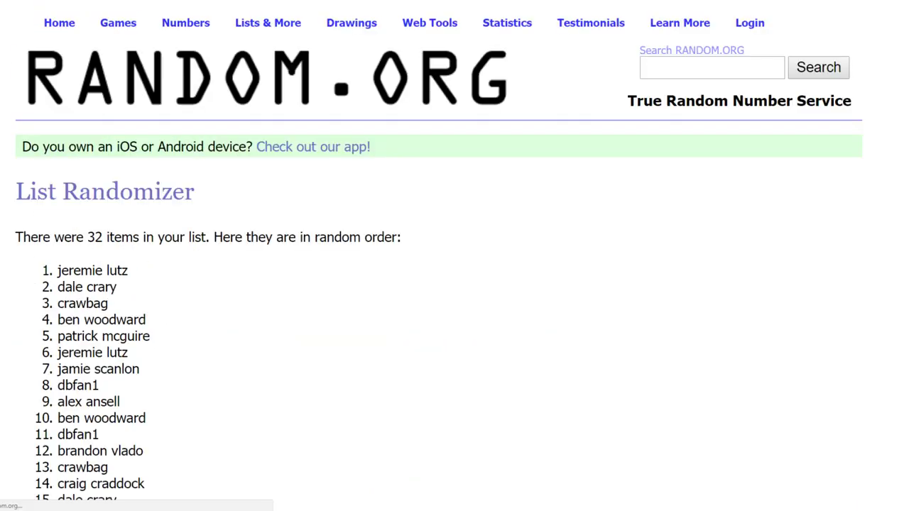
pyautogui.scroll(-6, 454, 255)
pyautogui.moveTo(160, 273); pyautogui.dragTo(247, 272)
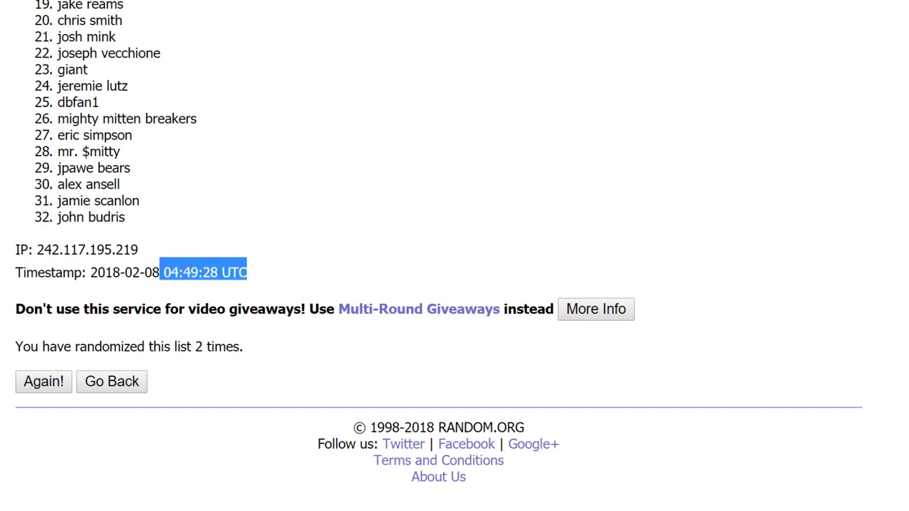
pyautogui.moveTo(171, 346); pyautogui.dragTo(243, 346)
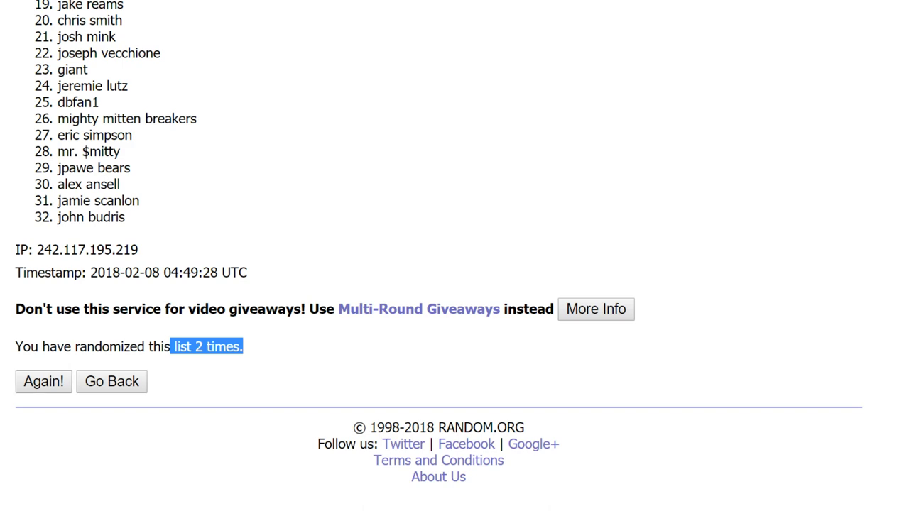
# Step: Shuffle three more times to reach five, then select names 1–16 of the final order
pyautogui.click(43, 381)
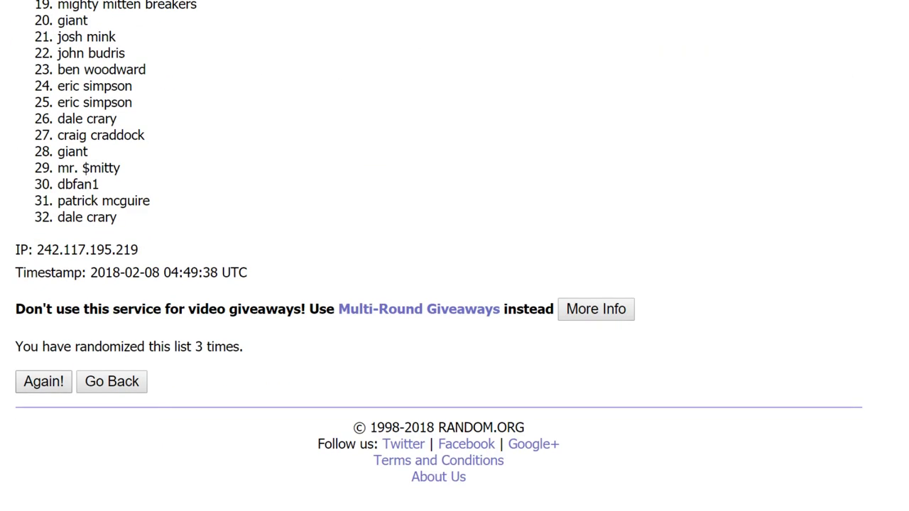
pyautogui.click(43, 381)
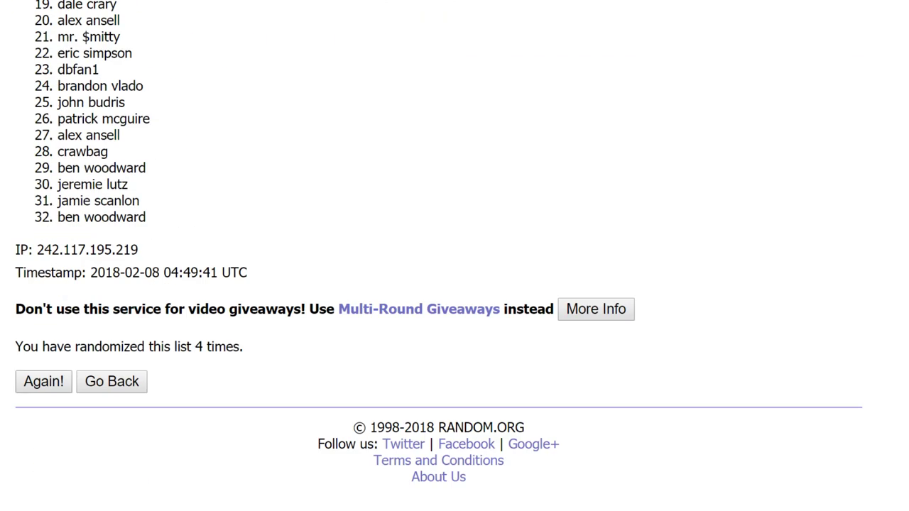
pyautogui.click(44, 382)
pyautogui.moveTo(130, 346); pyautogui.dragTo(74, 382)
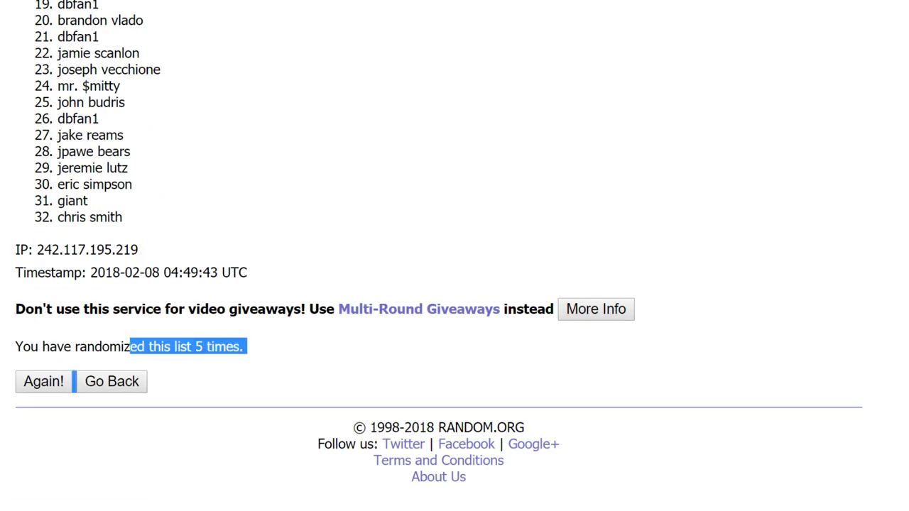
pyautogui.scroll(6, 454, 255)
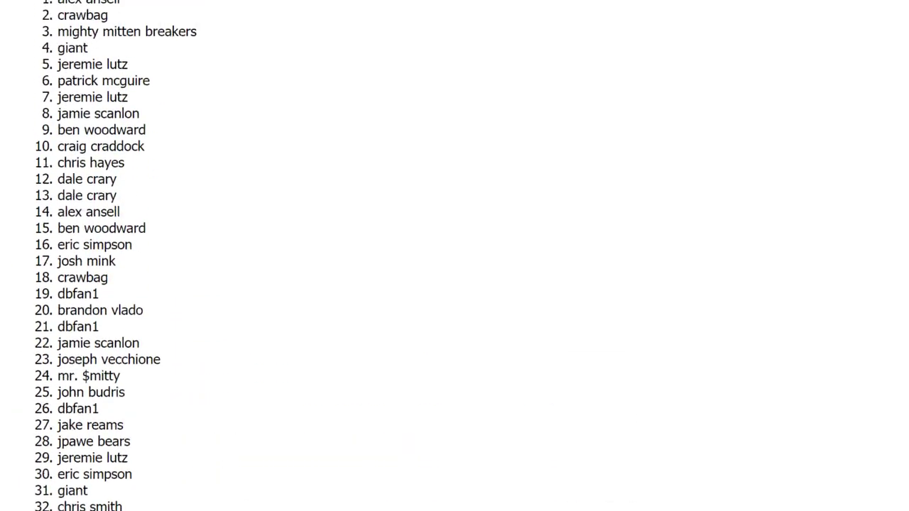
pyautogui.moveTo(58, 132); pyautogui.dragTo(132, 378)
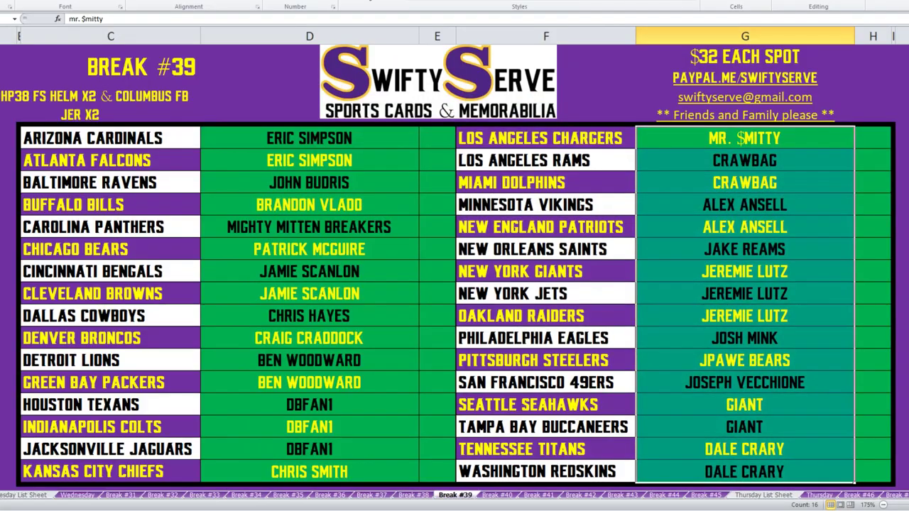
# Step: Pass shuffled names 1–16 through Notepad as plain text and paste them into column D
pyautogui.hotkey('alt', 'Tab')
pyautogui.hotkey('ctrl', 'a')
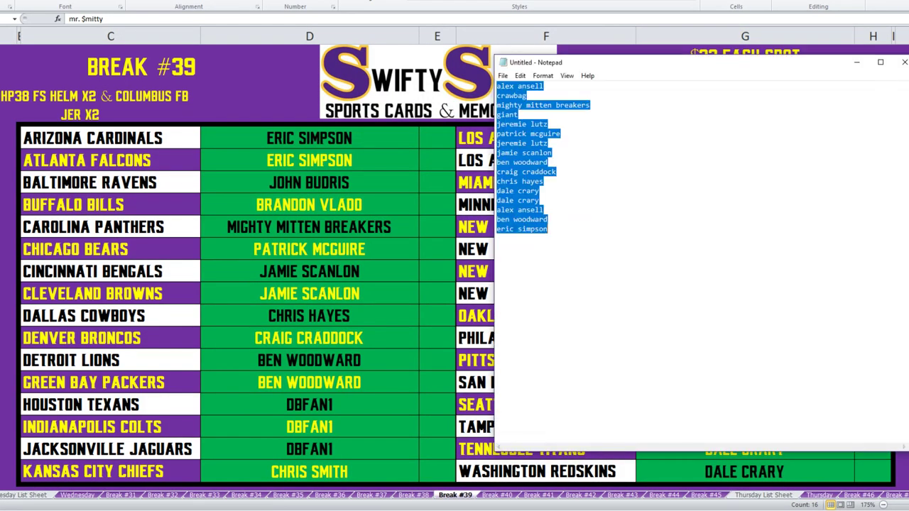
pyautogui.hotkey('alt', 'Tab')
pyautogui.moveTo(308, 138); pyautogui.dragTo(309, 471)
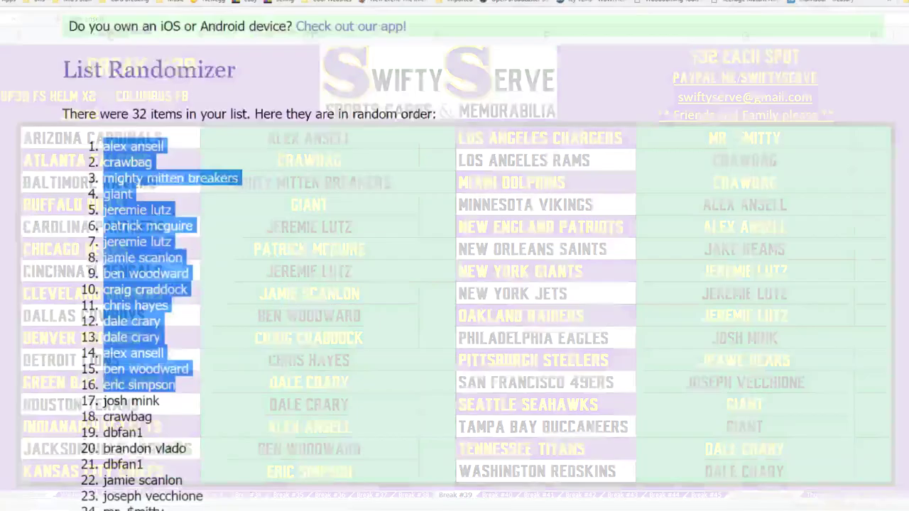
# Step: Paste names 17–32 via Notepad into column G, Chargers through Redskins, then select both name columns
pyautogui.scroll(-10, 454, 256)
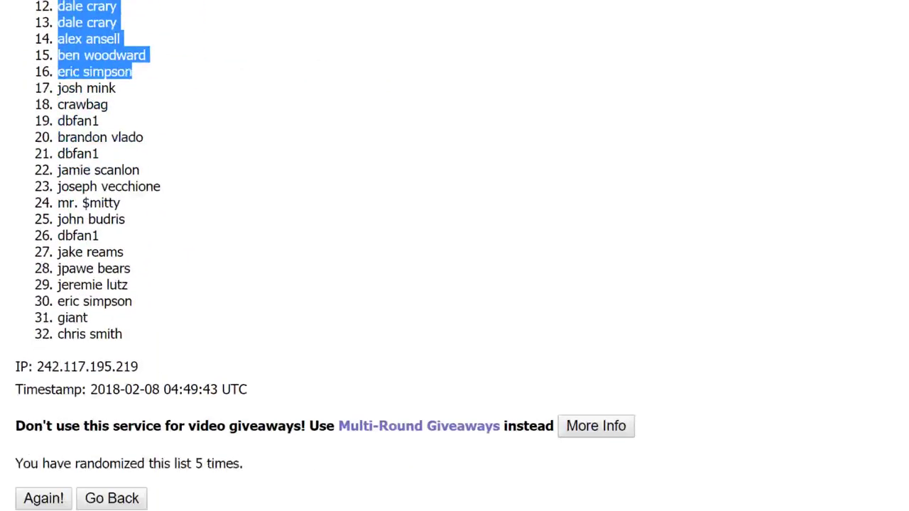
pyautogui.moveTo(57, 77); pyautogui.dragTo(122, 323)
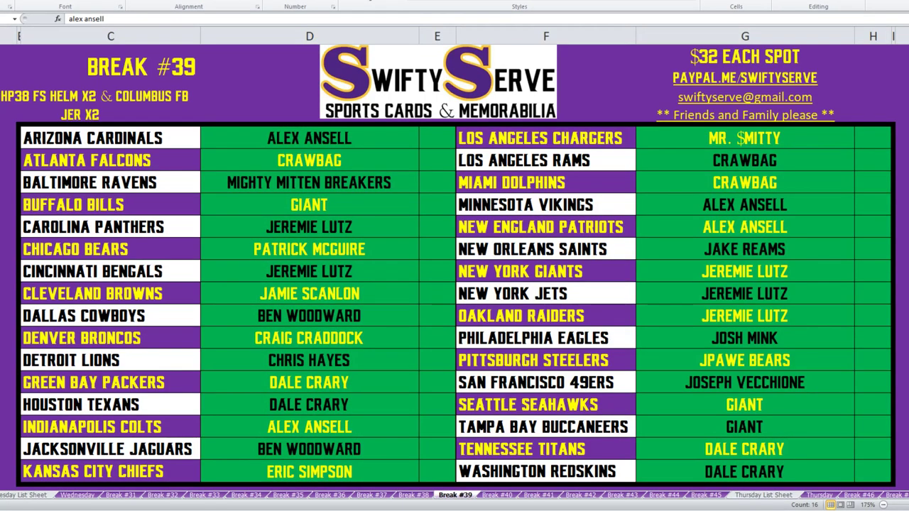
pyautogui.hotkey('alt', 'Tab')
pyautogui.hotkey('ctrl', 'a')
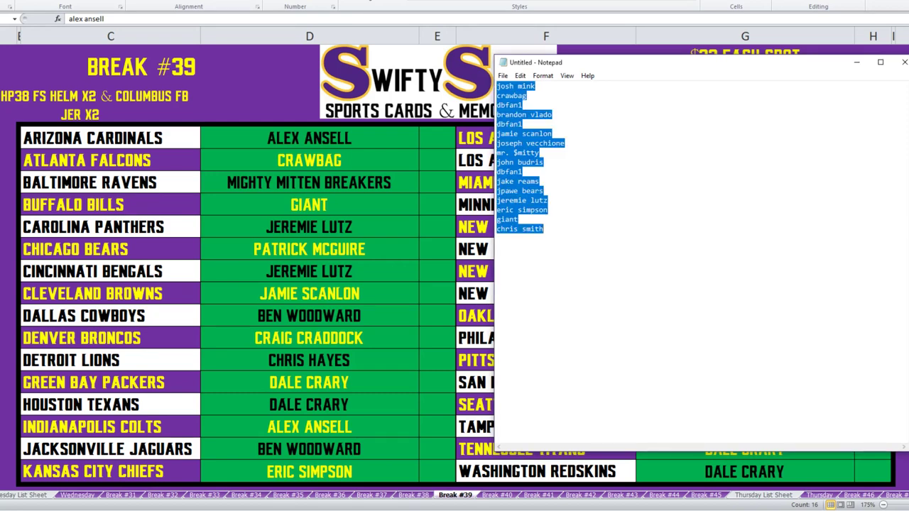
pyautogui.hotkey('alt', 'Tab')
pyautogui.moveTo(744, 138); pyautogui.dragTo(744, 448)
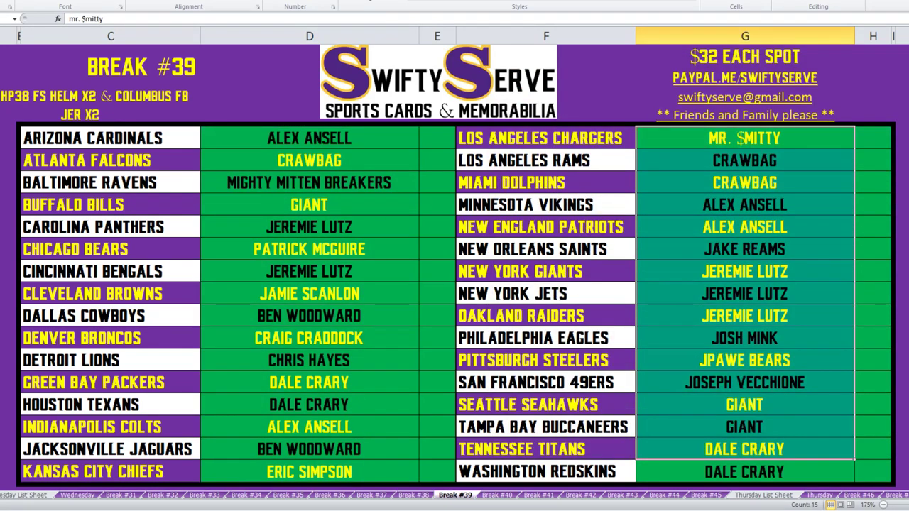
pyautogui.moveTo(309, 138); pyautogui.dragTo(309, 471)
pyautogui.keyDown('ctrl'); pyautogui.moveTo(744, 138); pyautogui.dragTo(744, 471); pyautogui.keyUp('ctrl')
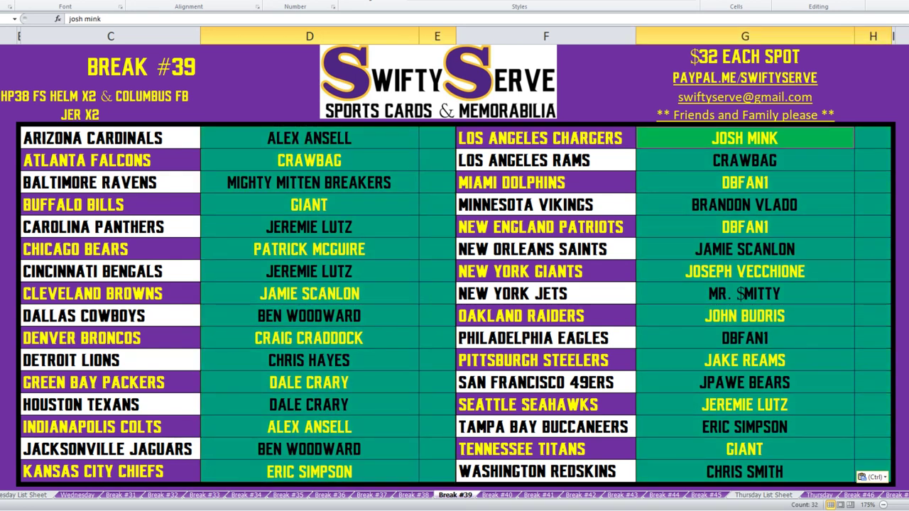
# Step: Set the name cells to No Fill and select the Falcons, Bills, Bears, Browns, Broncos, Packers, Colts and Chiefs names
pyautogui.click(100, 1)
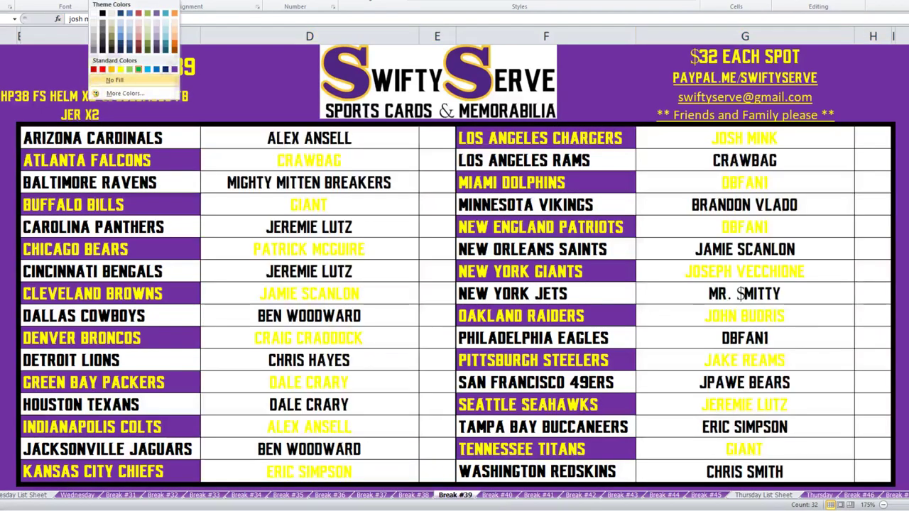
pyautogui.click(113, 79)
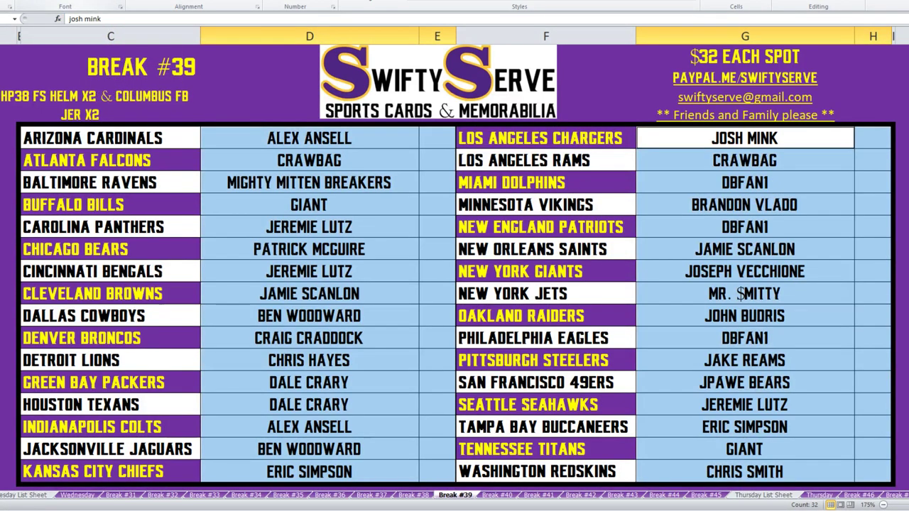
pyautogui.click(436, 160)
pyautogui.keyDown('ctrl'); pyautogui.click(308, 204); pyautogui.keyUp('ctrl')
pyautogui.keyDown('ctrl'); pyautogui.click(309, 249); pyautogui.keyUp('ctrl')
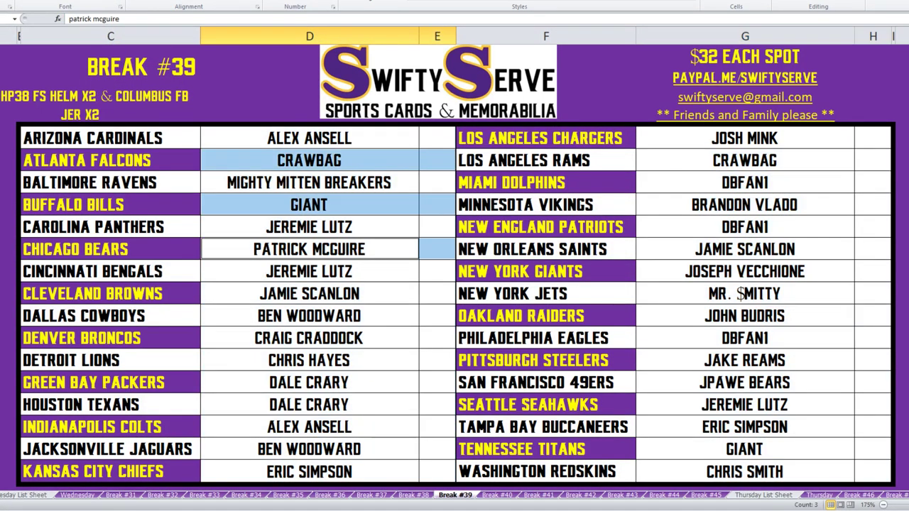
pyautogui.keyDown('ctrl'); pyautogui.click(308, 293); pyautogui.keyUp('ctrl')
pyautogui.keyDown('ctrl'); pyautogui.click(308, 338); pyautogui.keyUp('ctrl')
pyautogui.keyDown('ctrl'); pyautogui.click(309, 382); pyautogui.keyUp('ctrl')
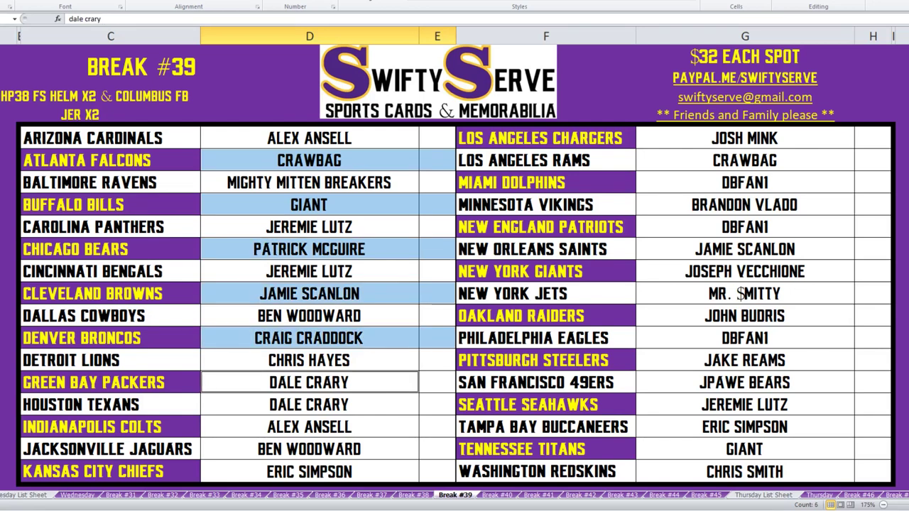
pyautogui.keyDown('ctrl'); pyautogui.click(309, 426); pyautogui.keyUp('ctrl')
pyautogui.keyDown('ctrl'); pyautogui.click(308, 471); pyautogui.keyUp('ctrl')
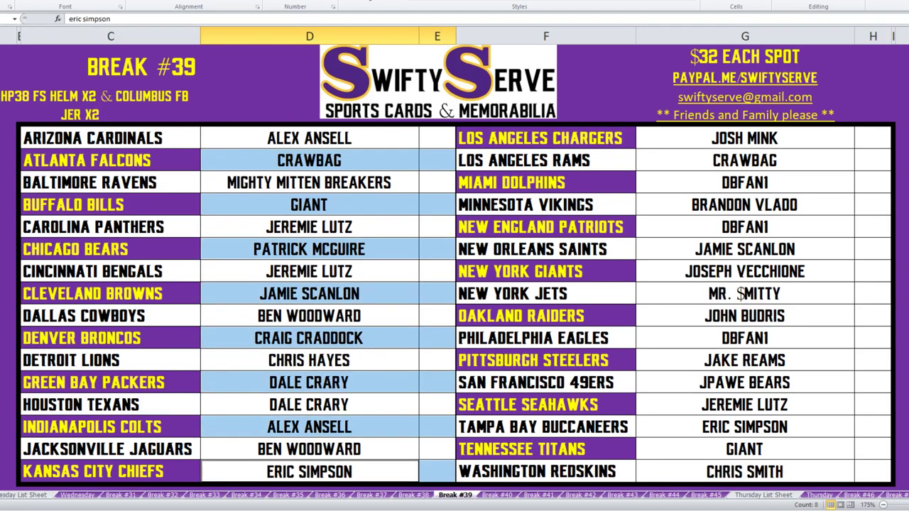
# Step: Add the Titans, Seahawks, Steelers, Raiders, Giants, Patriots, Dolphins and Chargers names to the selection
pyautogui.keyDown('ctrl'); pyautogui.click(745, 448); pyautogui.keyUp('ctrl')
pyautogui.keyDown('ctrl'); pyautogui.click(744, 405); pyautogui.keyUp('ctrl')
pyautogui.keyDown('ctrl'); pyautogui.click(745, 360); pyautogui.keyUp('ctrl')
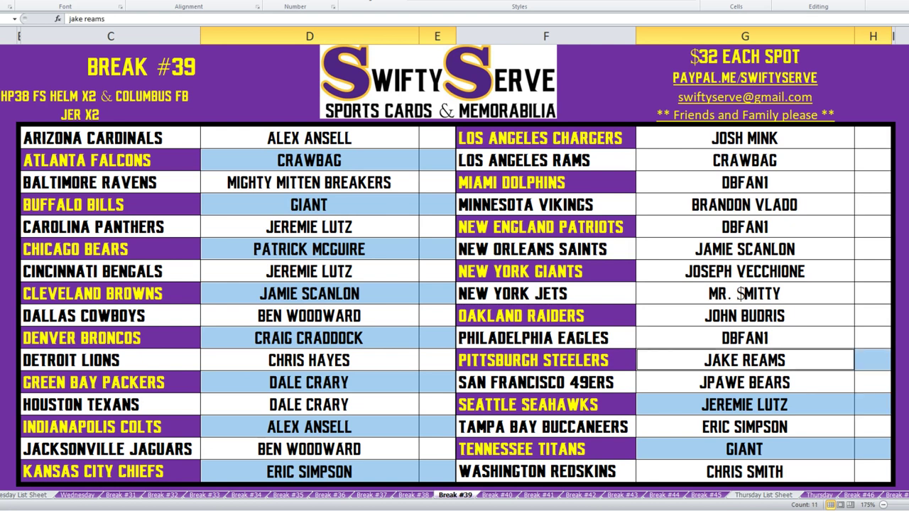
pyautogui.keyDown('ctrl'); pyautogui.click(745, 315); pyautogui.keyUp('ctrl')
pyautogui.keyDown('ctrl'); pyautogui.click(744, 271); pyautogui.keyUp('ctrl')
pyautogui.keyDown('ctrl'); pyautogui.click(744, 227); pyautogui.keyUp('ctrl')
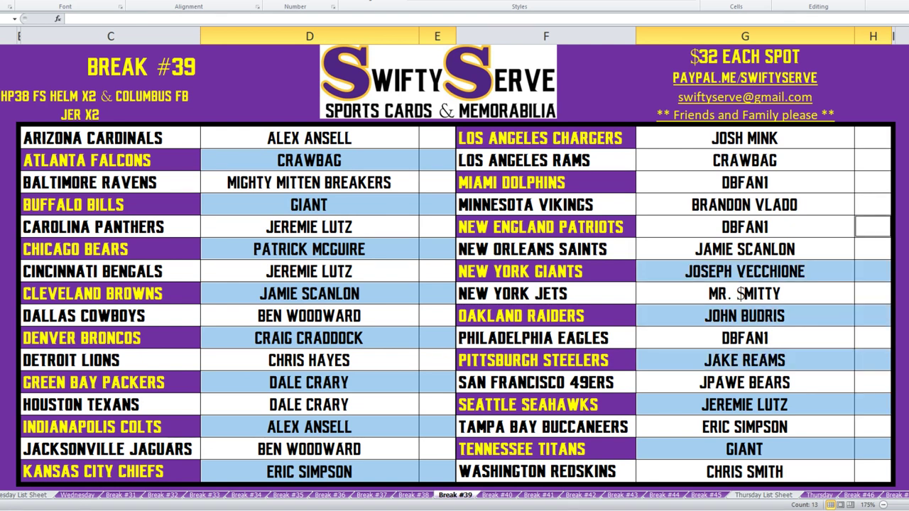
pyautogui.keyDown('ctrl'); pyautogui.click(745, 182); pyautogui.keyUp('ctrl')
pyautogui.keyDown('ctrl'); pyautogui.click(745, 137); pyautogui.keyUp('ctrl')
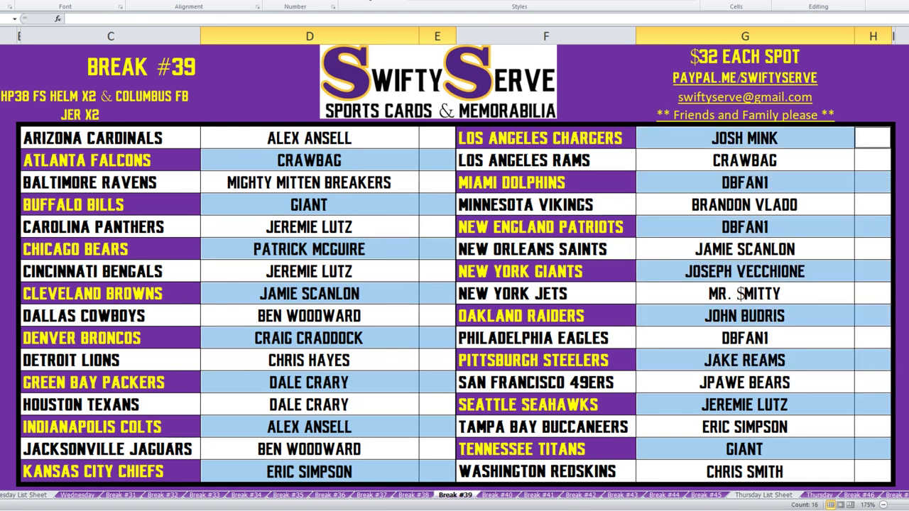
# Step: Give the selected names a purple fill with yellow text, then deselect
pyautogui.hotkey('alt', 'h')
pyautogui.press('h')
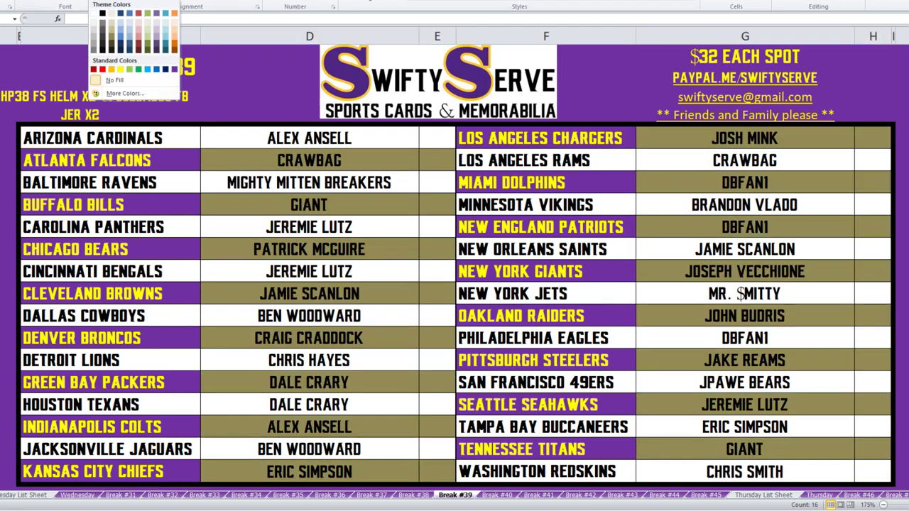
pyautogui.press('Escape')
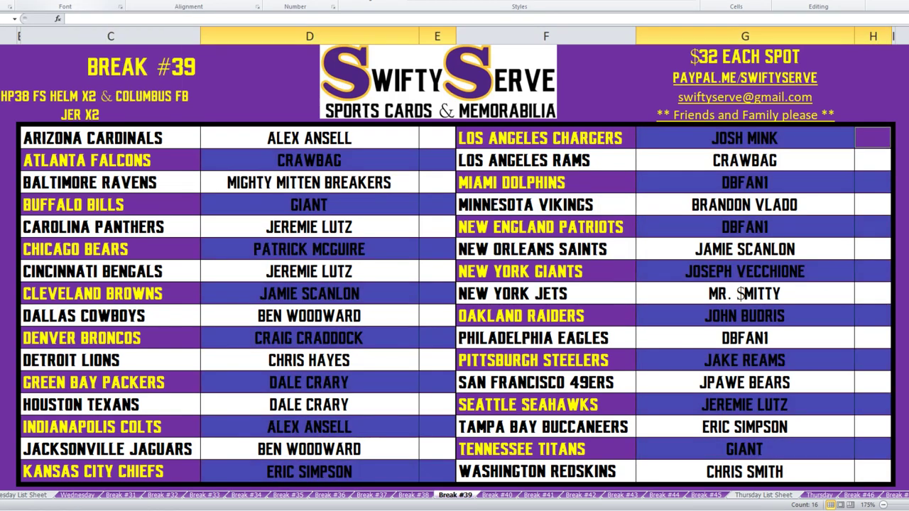
pyautogui.hotkey('alt', 'h')
pyautogui.press('f')
pyautogui.press('c')
pyautogui.press('Down')
pyautogui.press('Down')
pyautogui.press('Down')
pyautogui.press('Down')
pyautogui.press('Down')
pyautogui.press('Down')
pyautogui.press('Down')
pyautogui.press('Right')
pyautogui.press('Right')
pyautogui.press('Right')
pyautogui.press('Return')
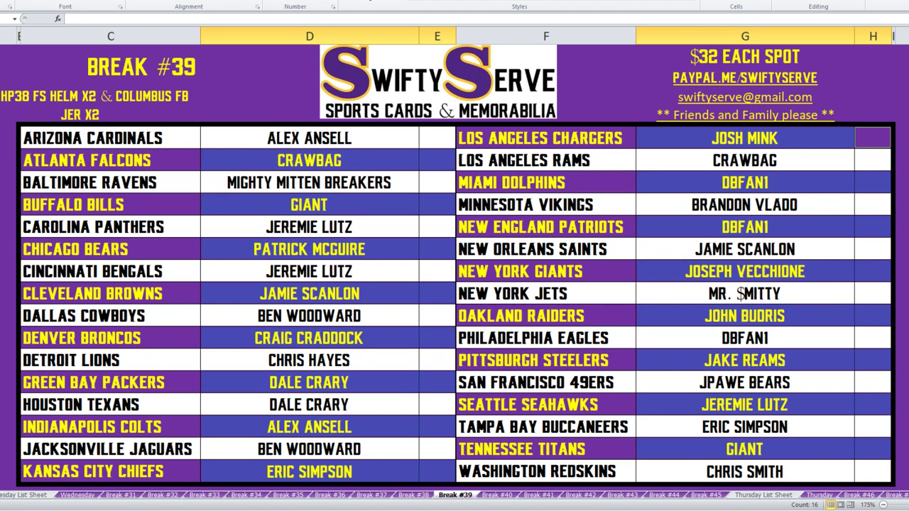
pyautogui.click(438, 82)
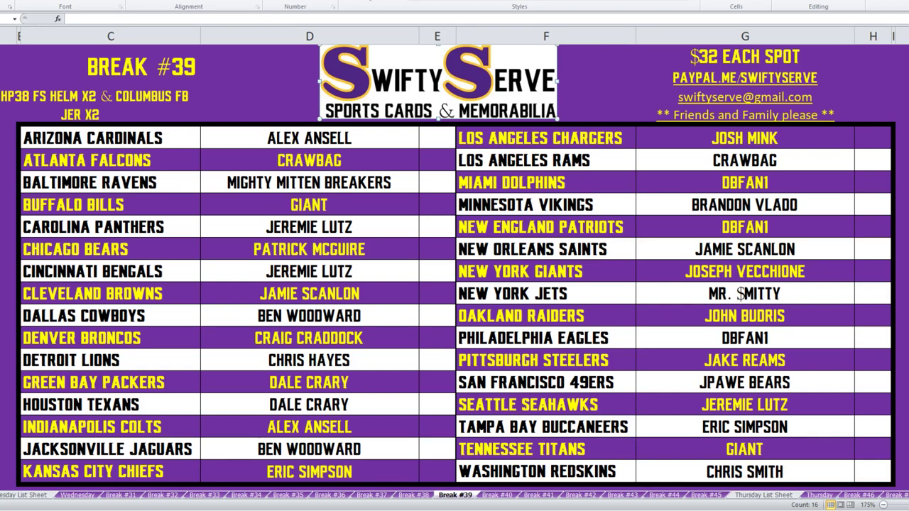
# Step: Fill the Oakland Raiders buyer cells with standard Green
pyautogui.press('Escape')
pyautogui.moveTo(745, 315); pyautogui.dragTo(872, 316)
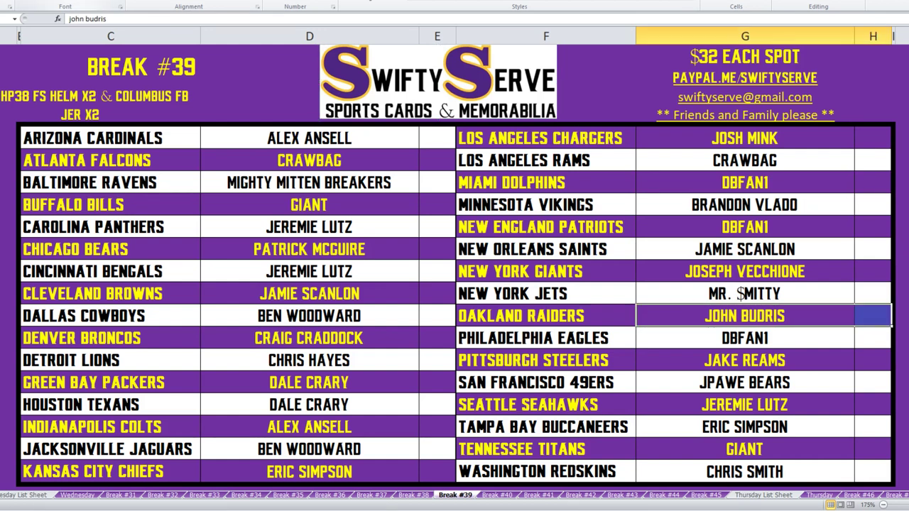
pyautogui.hotkey('alt', 'h')
pyautogui.press('h')
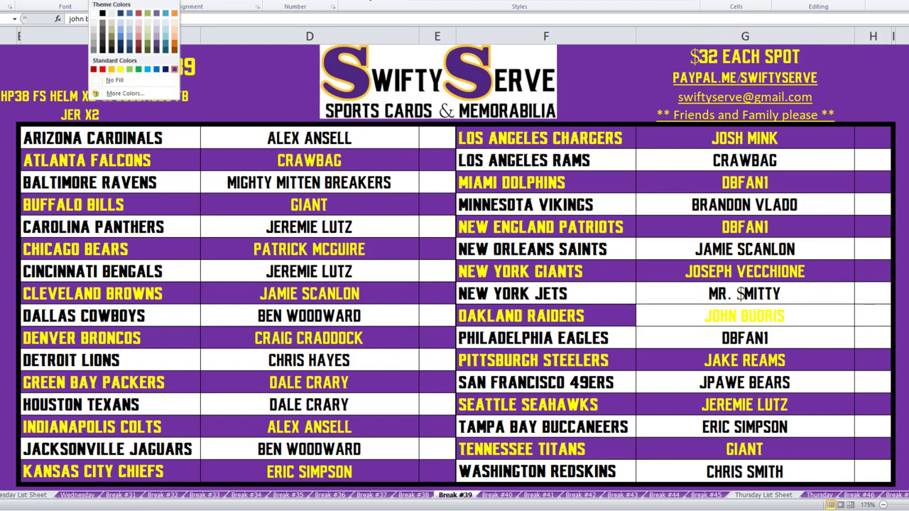
pyautogui.press('Left')
pyautogui.press('Left')
pyautogui.press('Left')
pyautogui.press('Left')
pyautogui.press('Return')
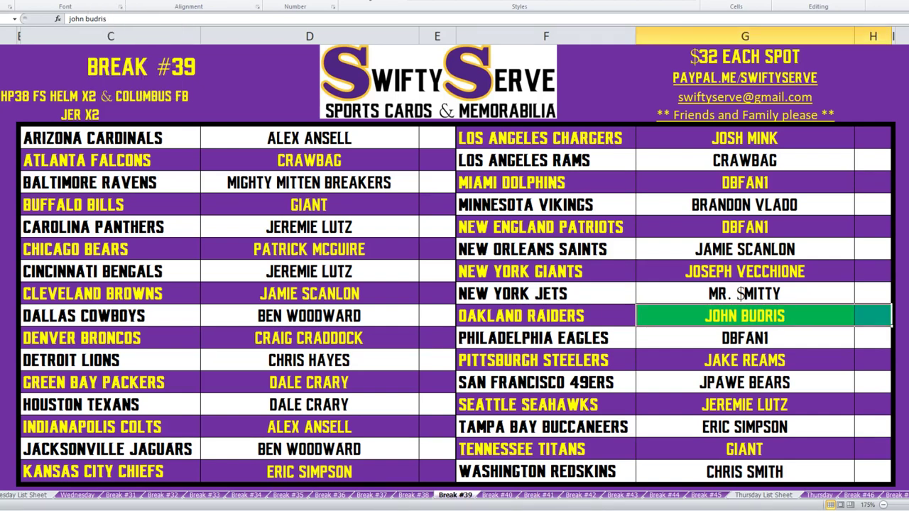
# Step: Fill the Dolphins, Patriots, Eagles and Chargers buyer cells green as well
pyautogui.moveTo(745, 182); pyautogui.dragTo(873, 182)
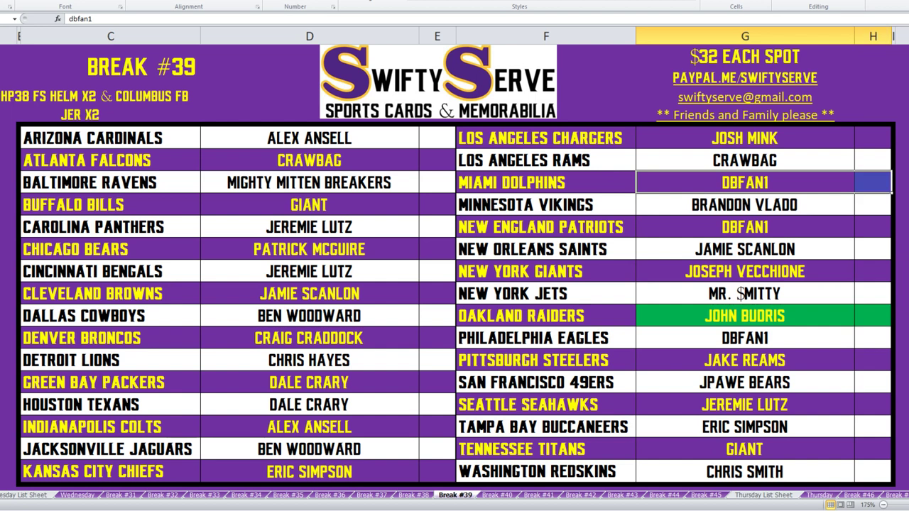
pyautogui.moveTo(744, 227); pyautogui.dragTo(872, 227)
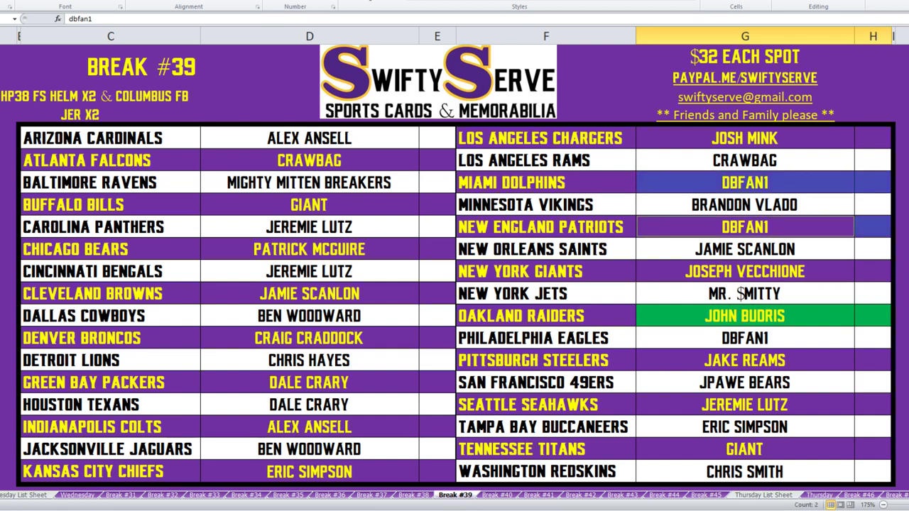
pyautogui.moveTo(745, 337); pyautogui.dragTo(872, 338)
pyautogui.press('F4')
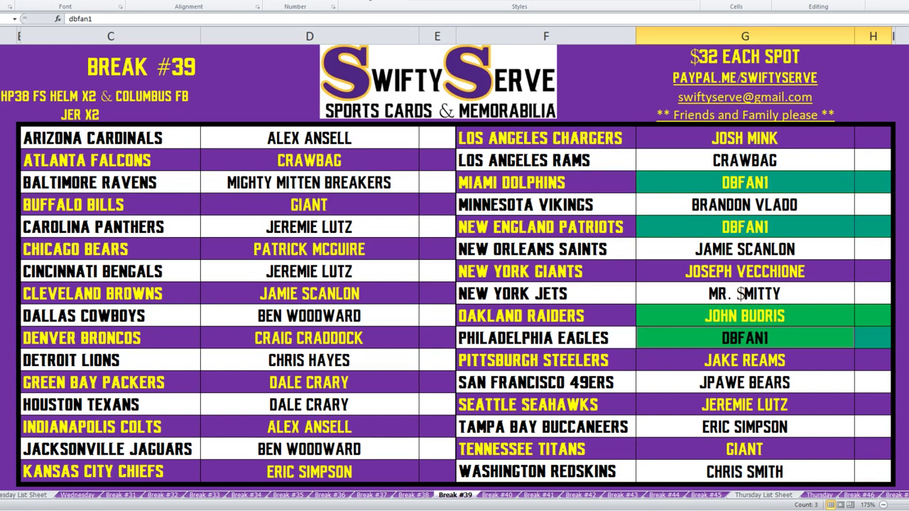
pyautogui.click(745, 138)
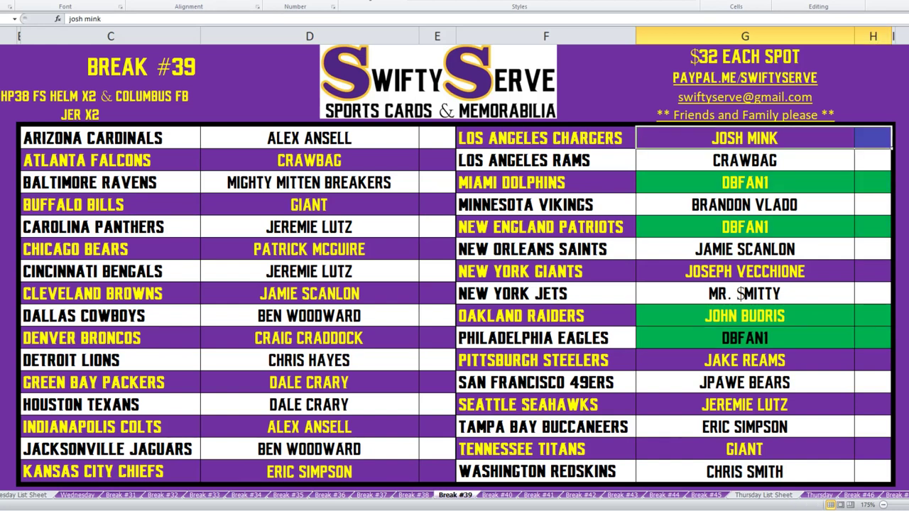
pyautogui.press('F4')
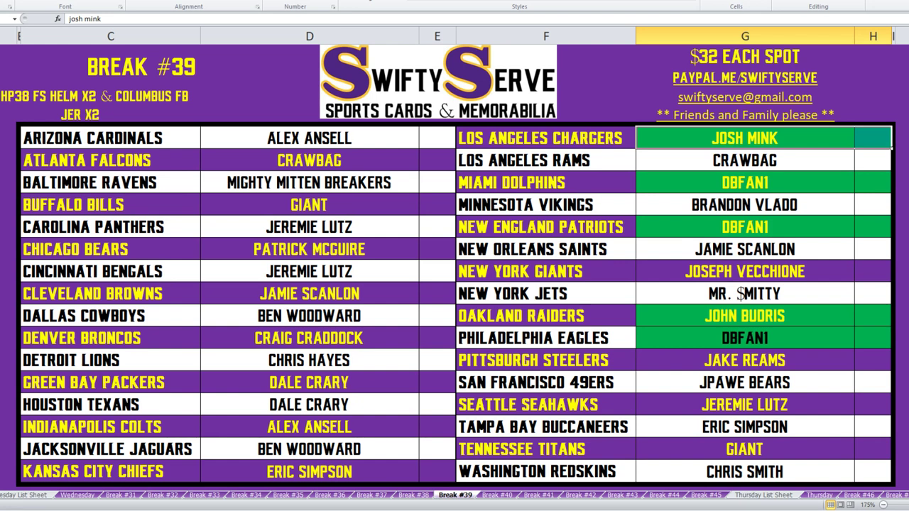
# Step: Fill the Redskins, Cowboys and 49ers buyer cells green
pyautogui.click(744, 471)
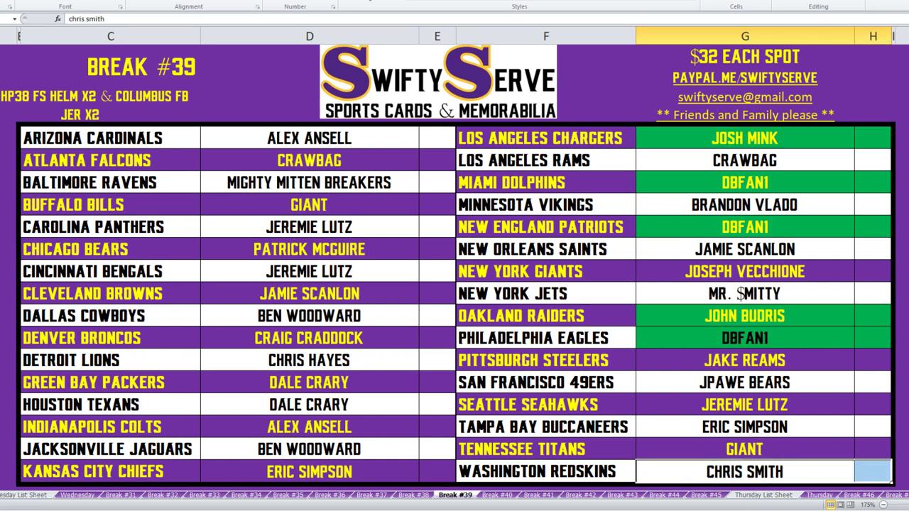
pyautogui.press('F4')
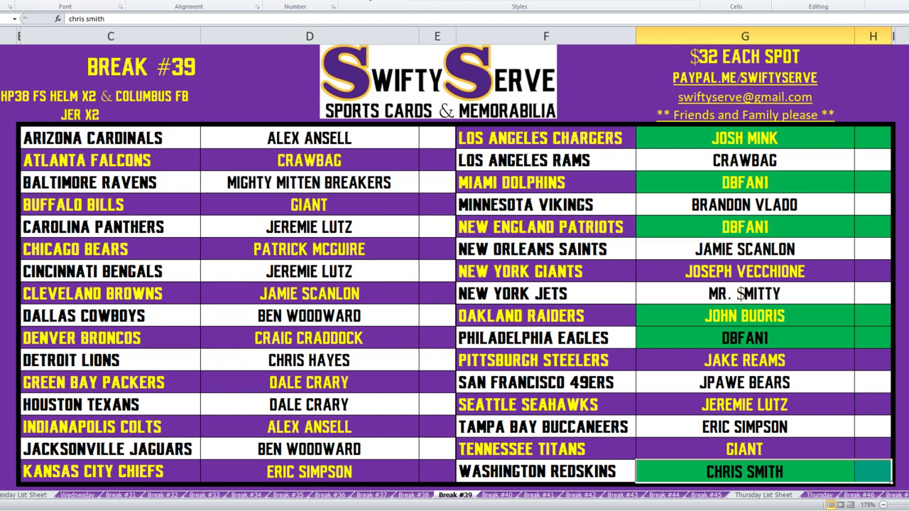
pyautogui.moveTo(309, 316); pyautogui.dragTo(437, 315)
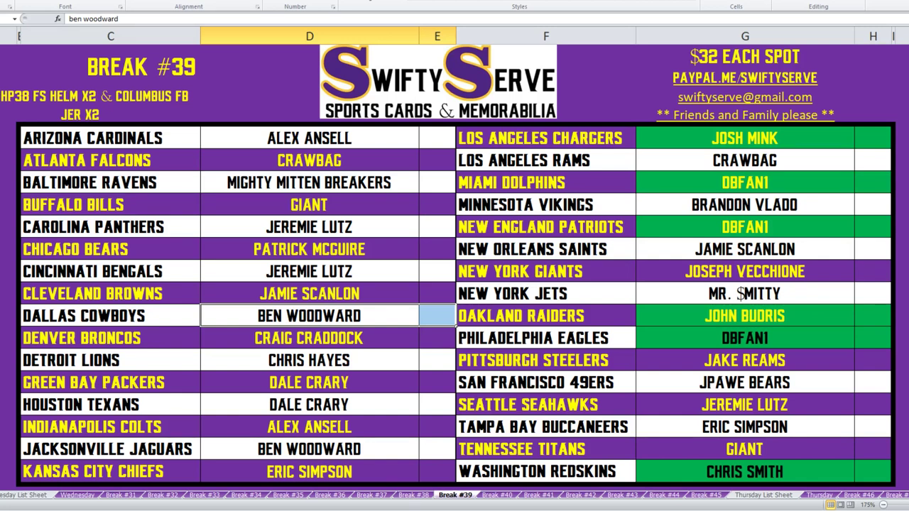
pyautogui.moveTo(744, 382); pyautogui.dragTo(872, 382)
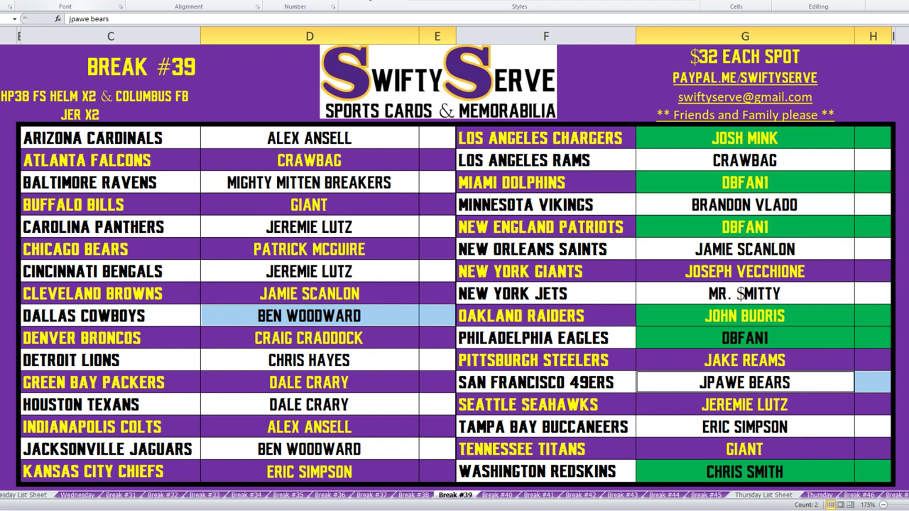
pyautogui.press('F4')
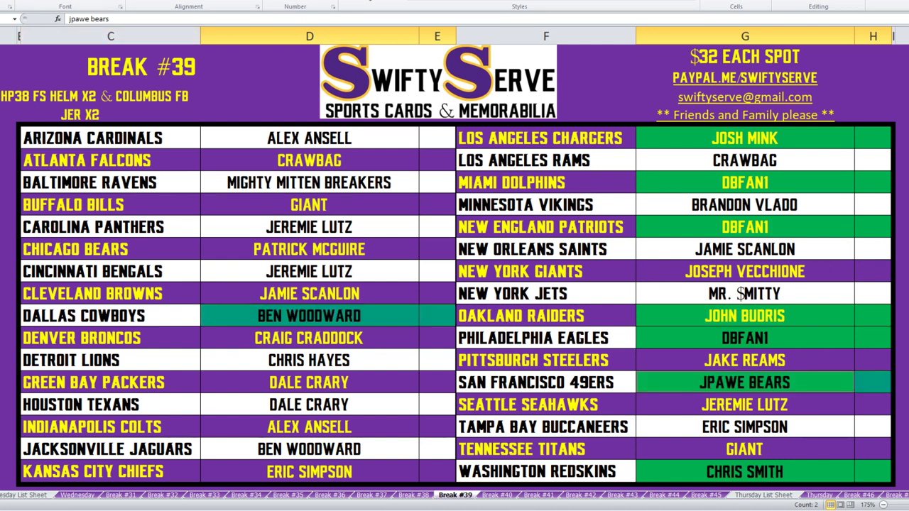
pyautogui.hotkey('alt', 'Tab')
# Step: Apply the green fill to the Lions D:E name cells and the Steelers G:H name cells
pyautogui.click(309, 360)
pyautogui.hotkey('shift', 'Right')
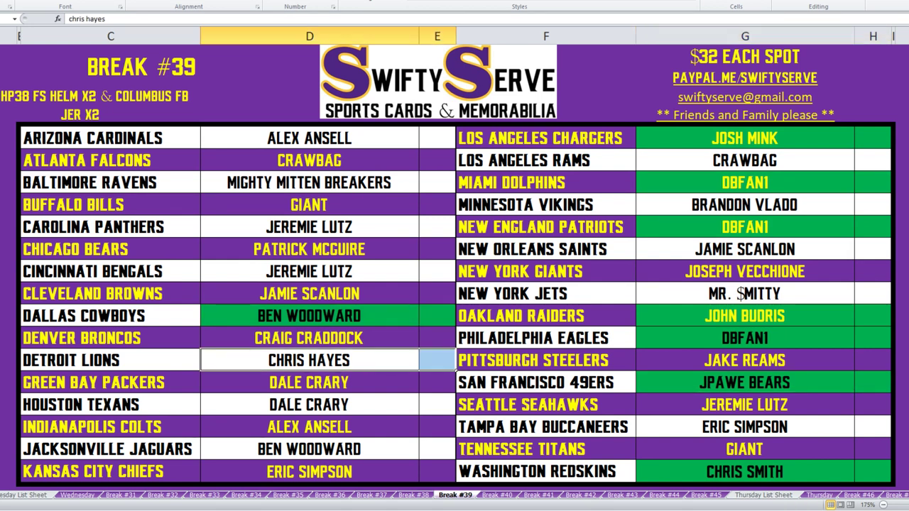
pyautogui.press('F4')
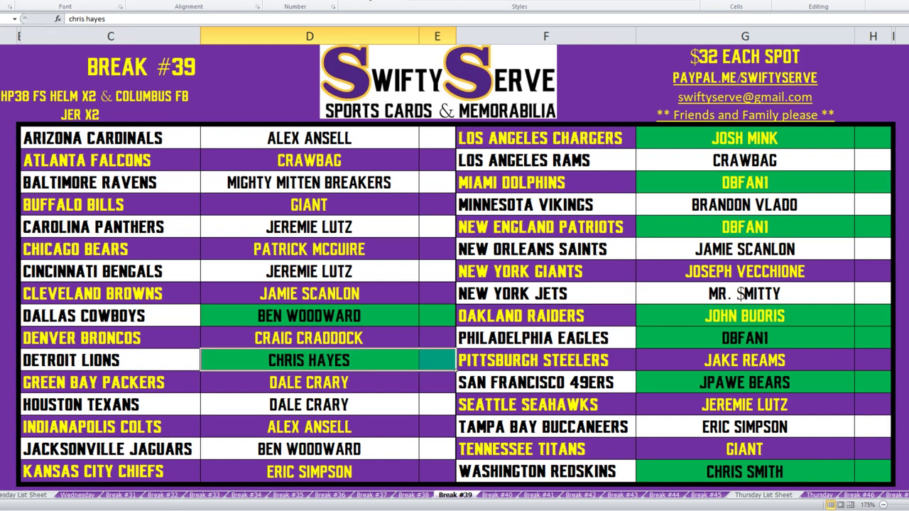
pyautogui.hotkey('alt', 'Tab')
pyautogui.click(744, 360)
pyautogui.keyDown('shift'); pyautogui.click(874, 360); pyautogui.keyUp('shift')
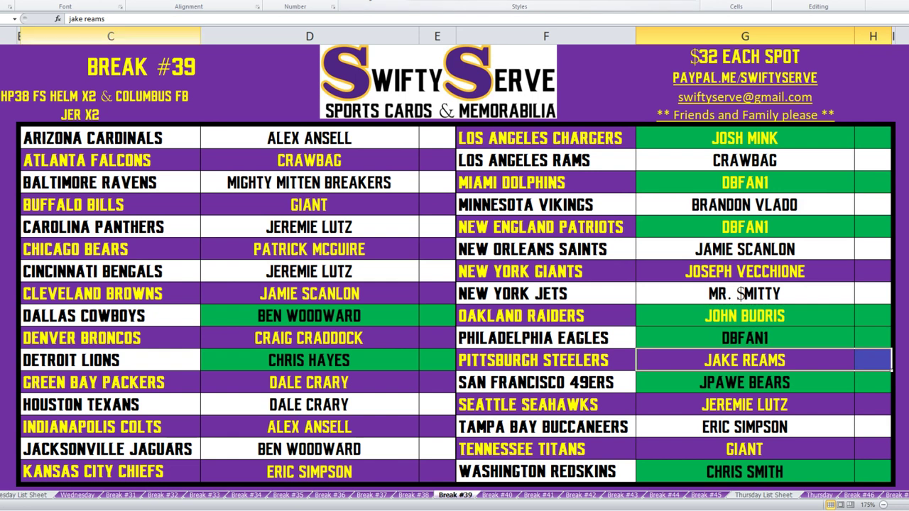
pyautogui.press('F4')
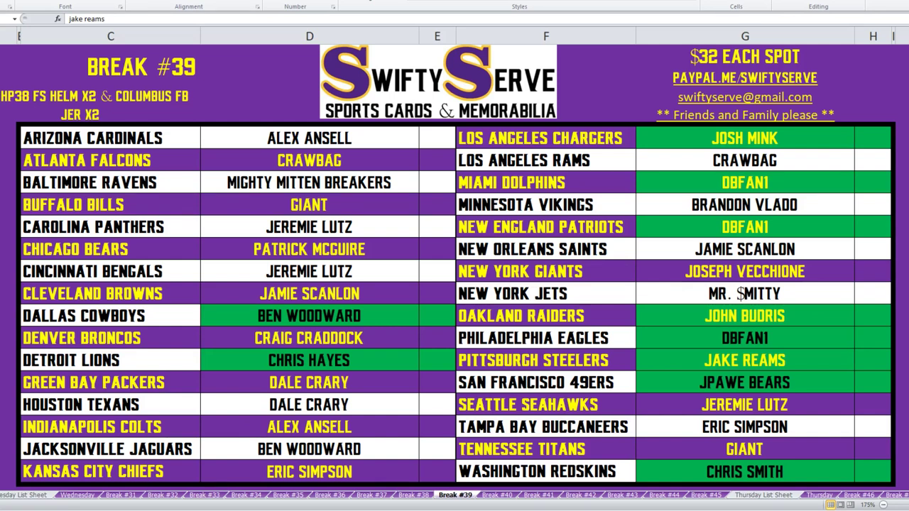
# Step: Swap the Rams and Jaguars buyers by retyping the buyer name in each cell
pyautogui.click(745, 360)
pyautogui.click(309, 316)
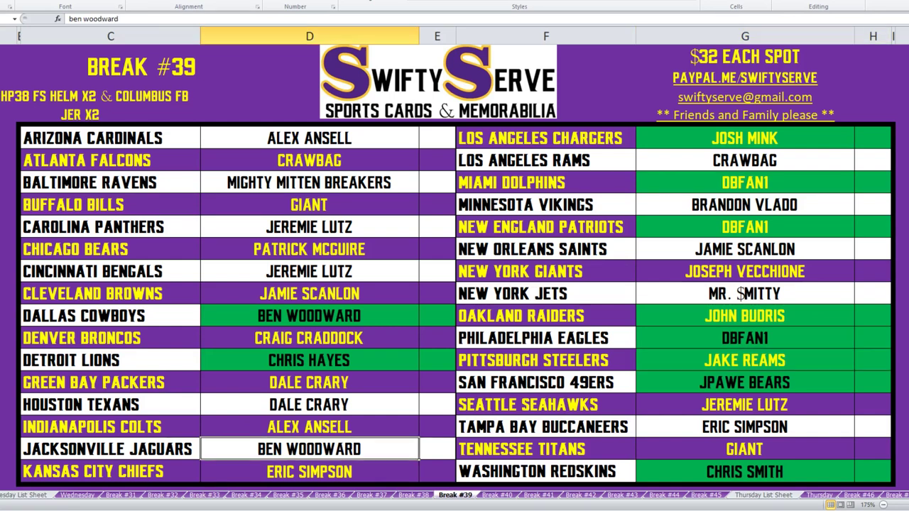
pyautogui.click(745, 160)
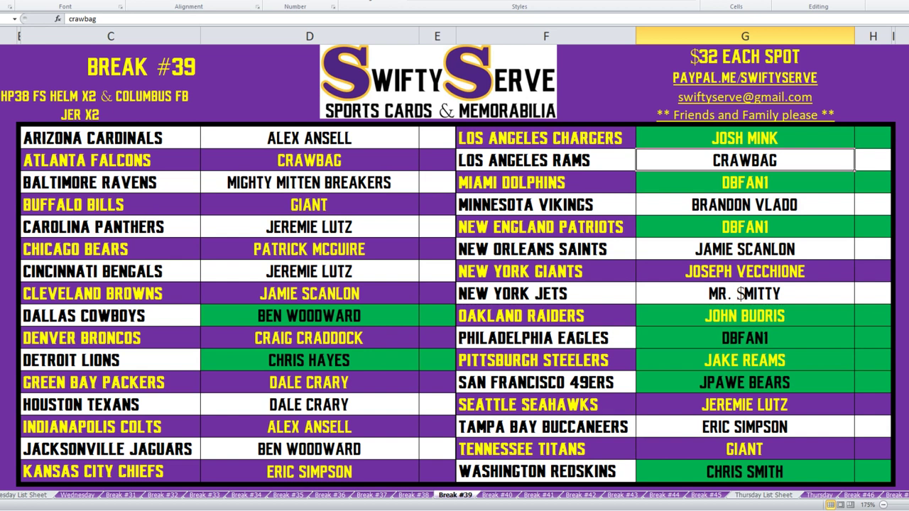
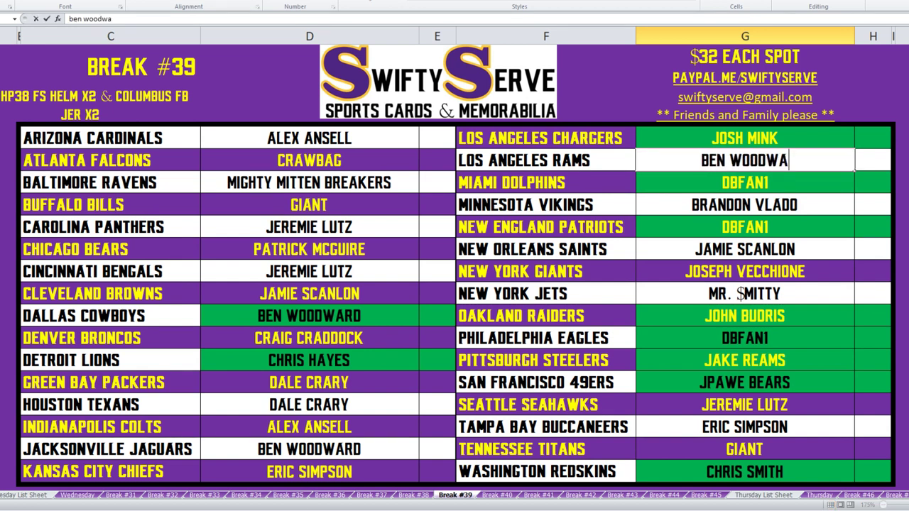
pyautogui.press('Left')
pyautogui.press('Left')
pyautogui.press('Left')
pyautogui.press('Down')
pyautogui.press('Down')
pyautogui.press('Down')
pyautogui.press('Down')
pyautogui.press('Down')
pyautogui.press('Down')
pyautogui.press('Down')
pyautogui.press('Down')
pyautogui.press('Down')
pyautogui.press('Down')
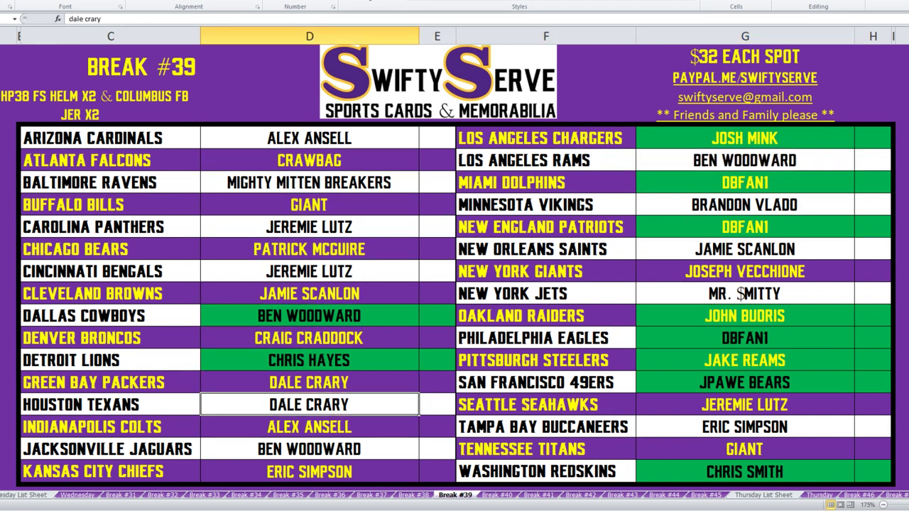
pyautogui.press('Down')
pyautogui.press('Down')
pyautogui.press('Up')
pyautogui.press('Down')
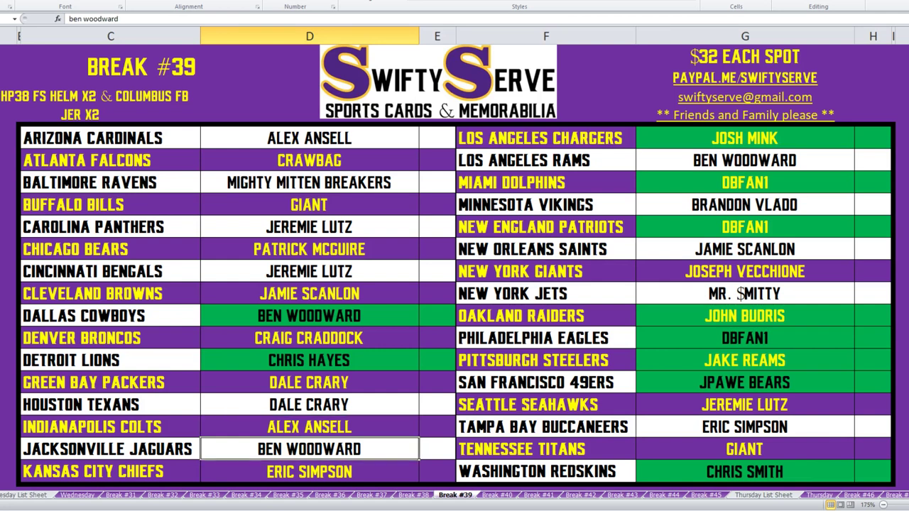
pyautogui.write('crawbag')
pyautogui.press('Return')
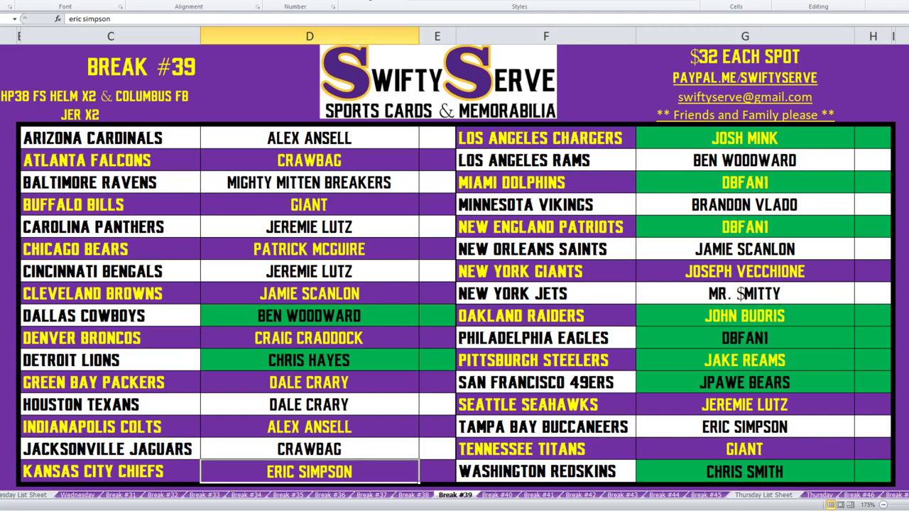
# Step: Fill the Colts, Cardinals and Broncos buyer cells green
pyautogui.click(309, 271)
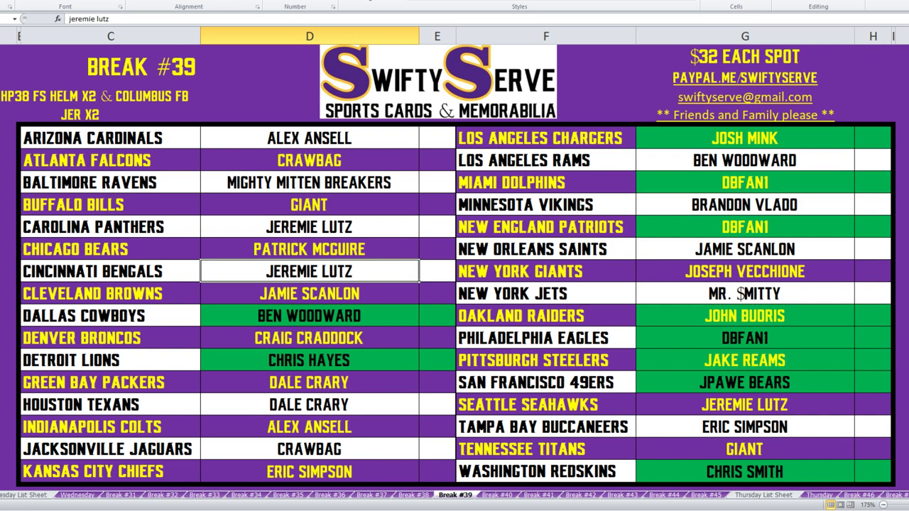
pyautogui.moveTo(309, 427); pyautogui.dragTo(437, 427)
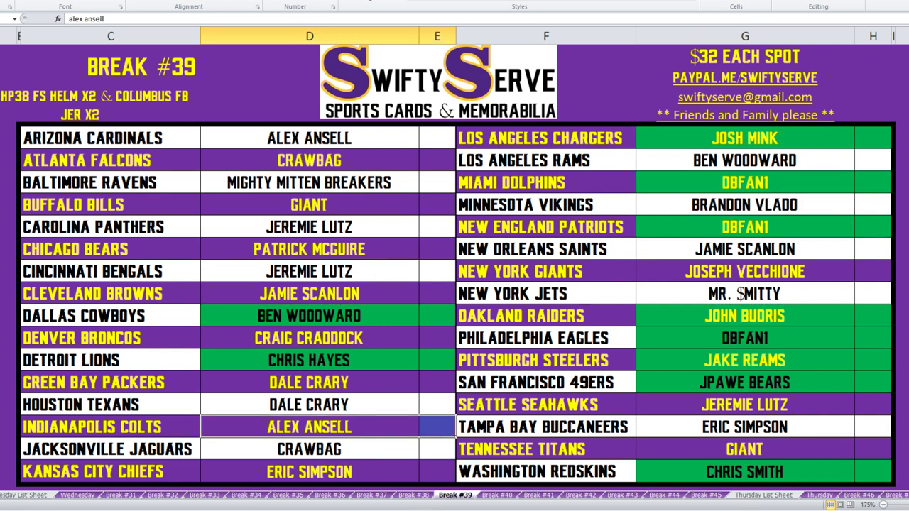
pyautogui.moveTo(308, 138); pyautogui.dragTo(437, 138)
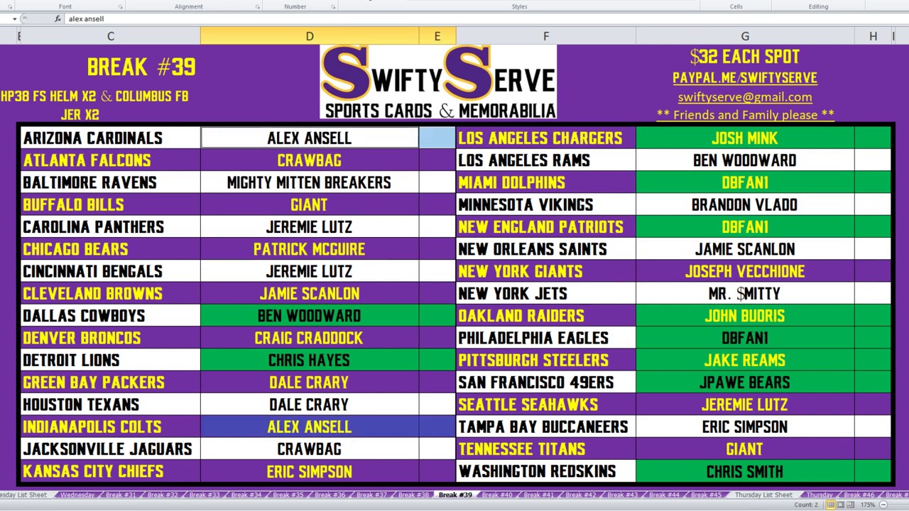
pyautogui.press('F4')
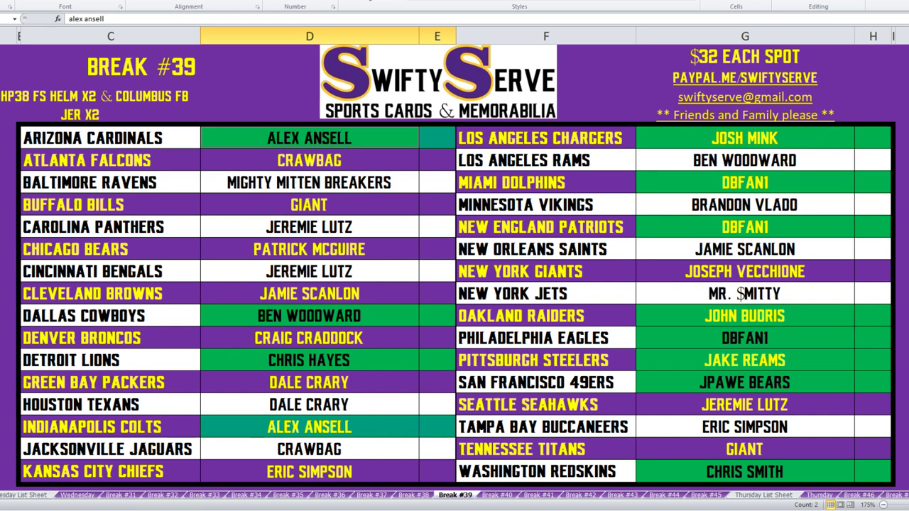
pyautogui.moveTo(309, 338); pyautogui.dragTo(436, 338)
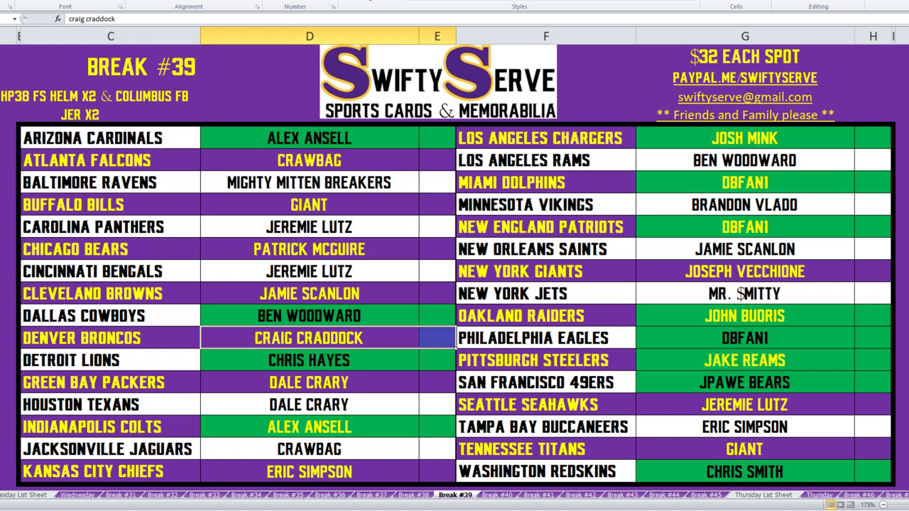
pyautogui.press('F4')
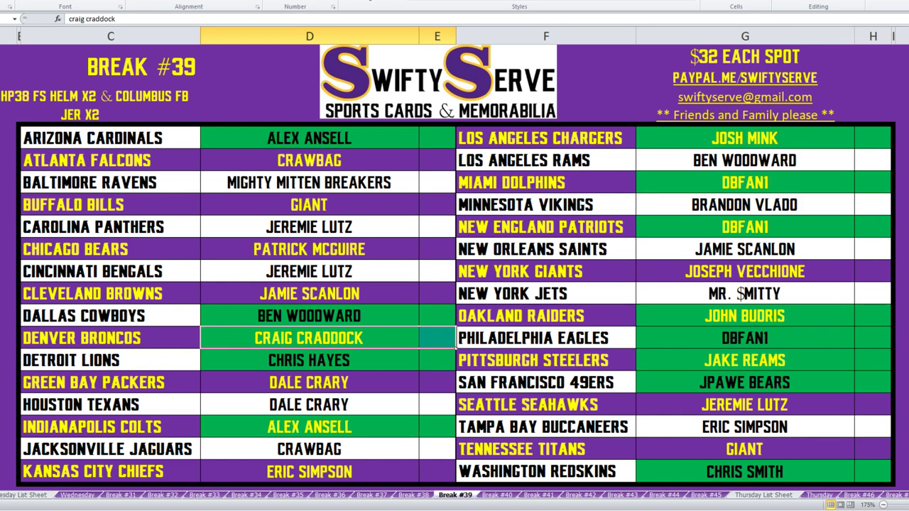
# Step: Fill the Saints and Browns buyer cells green
pyautogui.click(745, 250)
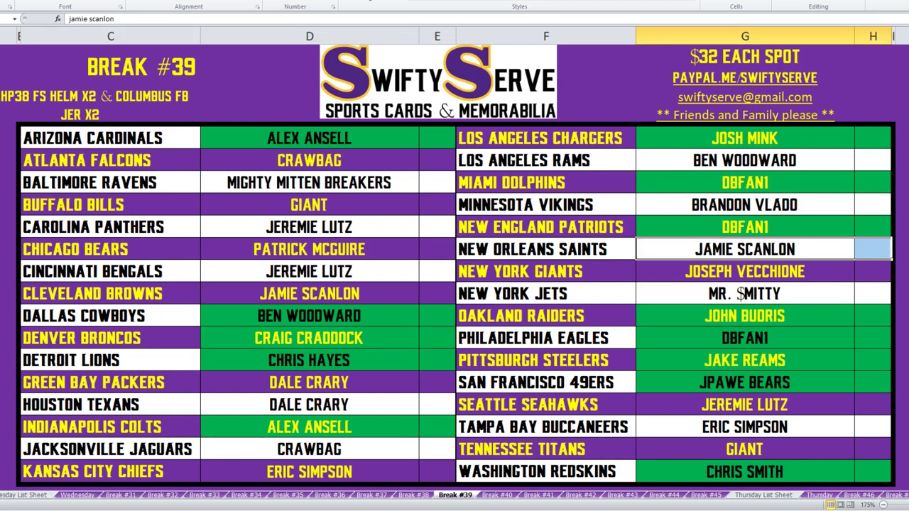
pyautogui.keyDown('ctrl'); pyautogui.click(309, 293); pyautogui.keyUp('ctrl')
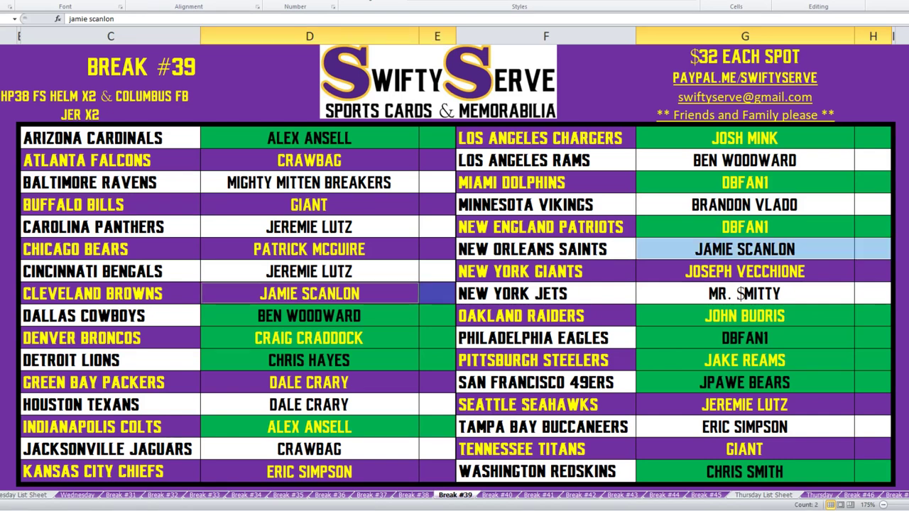
pyautogui.press('F4')
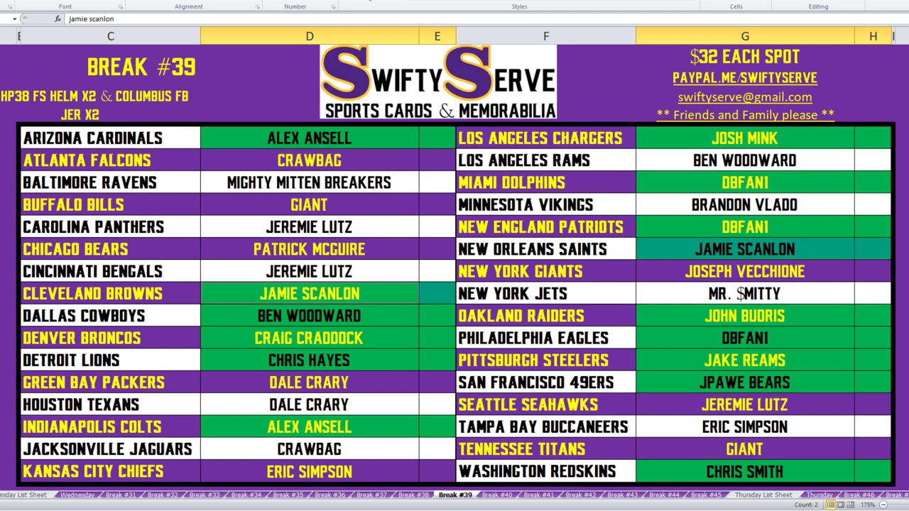
# Step: Swap the Ravens and Panthers buyers by retyping the buyer name in each cell
pyautogui.click(310, 182)
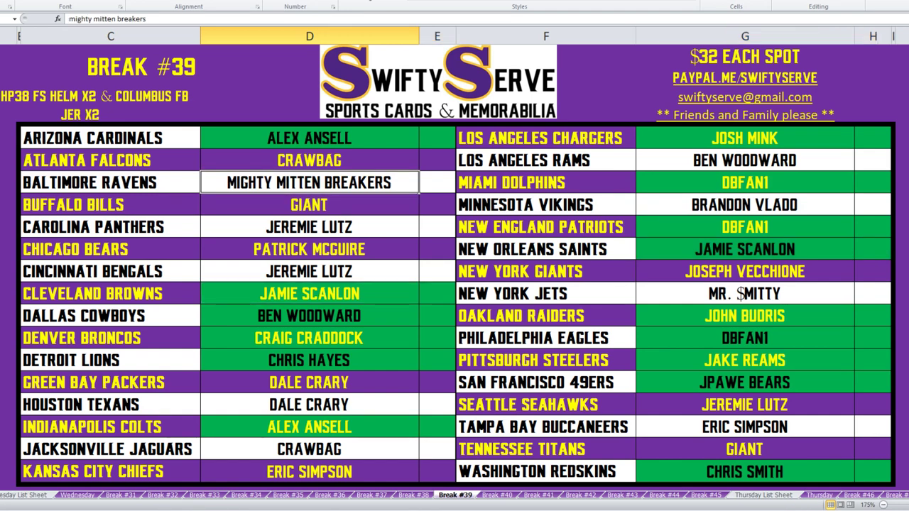
pyautogui.click(309, 226)
pyautogui.write('migh')
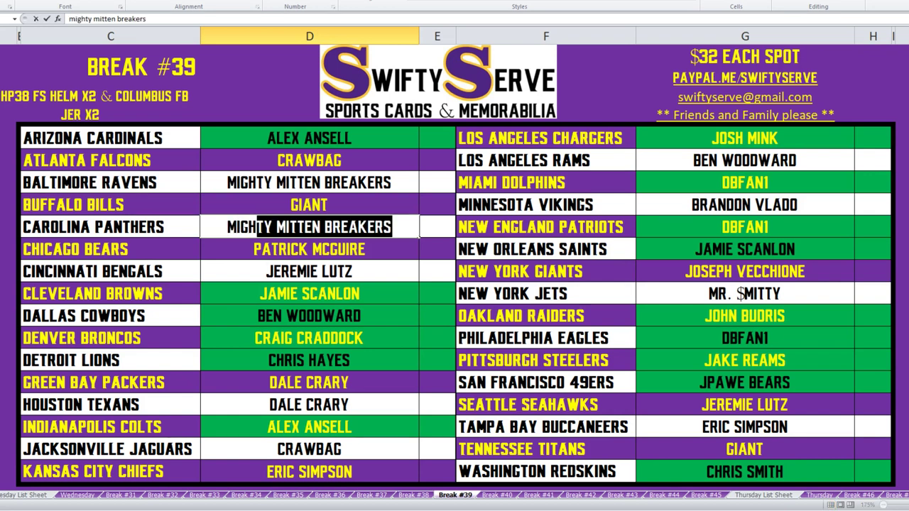
pyautogui.click(309, 183)
pyautogui.write('jere')
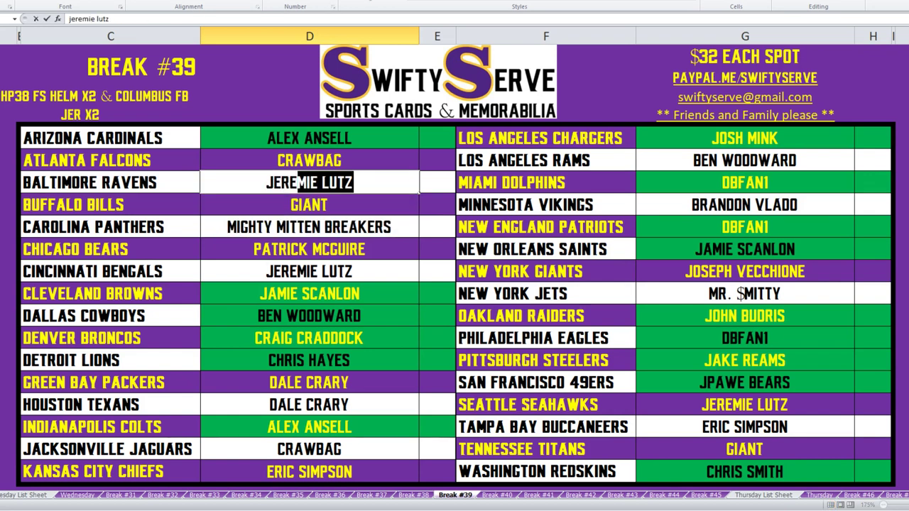
pyautogui.press('Return')
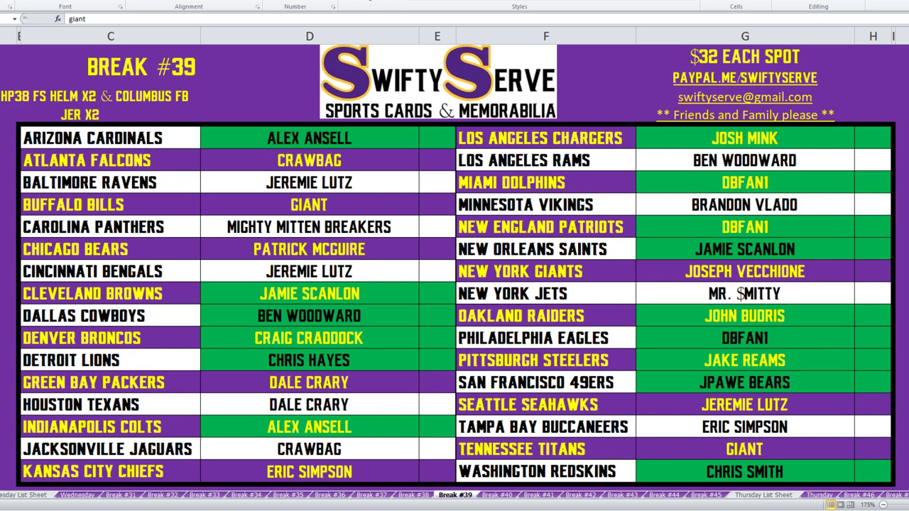
# Step: Repeat the green fill with F4 on the Rams buyer cell in column G
pyautogui.click(744, 160)
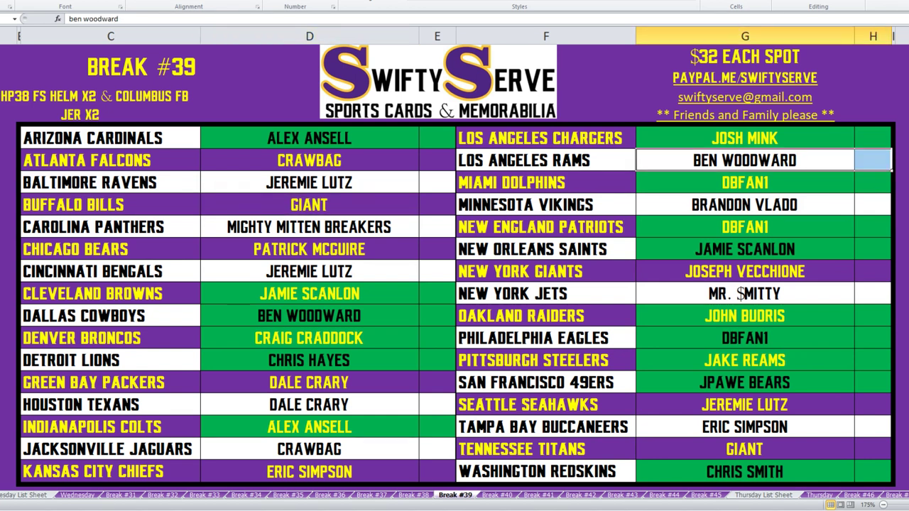
pyautogui.press('F4')
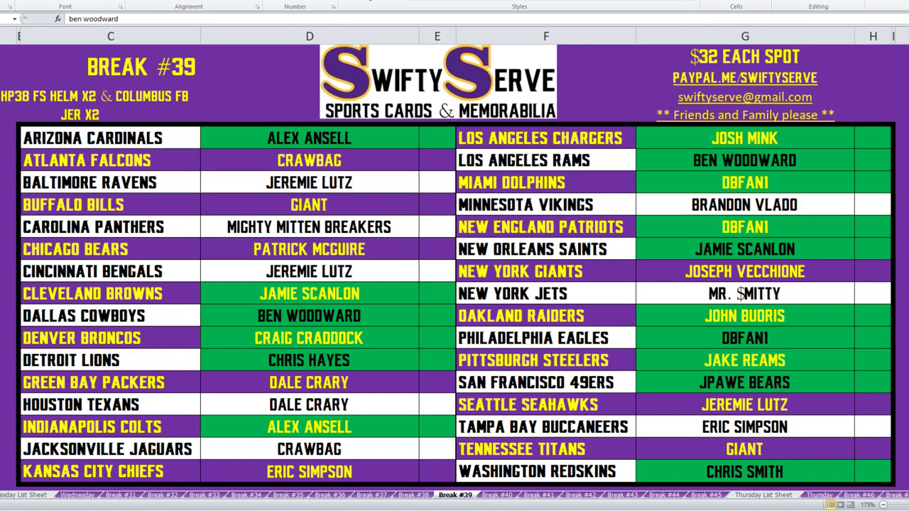
# Step: Fill D7:E22 and G7:H22 together with the same green, then deselect
pyautogui.moveTo(309, 138); pyautogui.dragTo(436, 471)
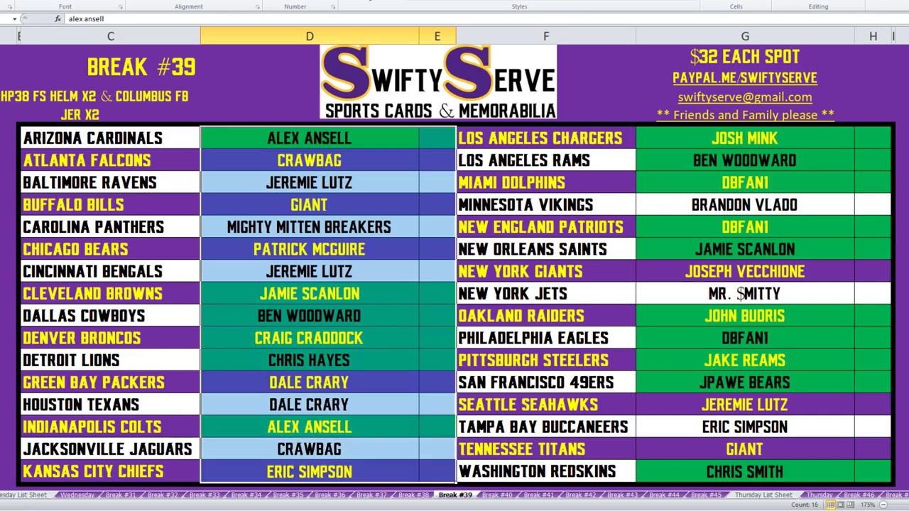
pyautogui.keyDown('ctrl'); pyautogui.moveTo(745, 138); pyautogui.dragTo(872, 471); pyautogui.keyUp('ctrl')
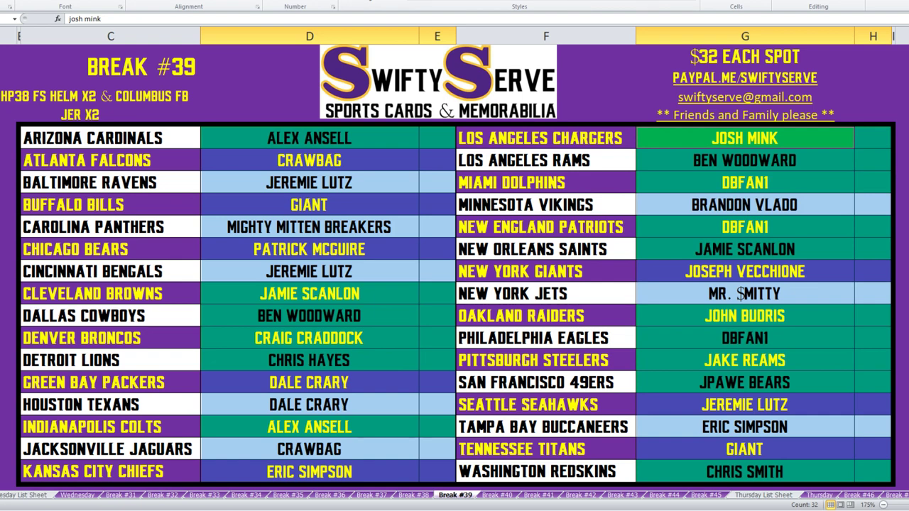
pyautogui.press('F4')
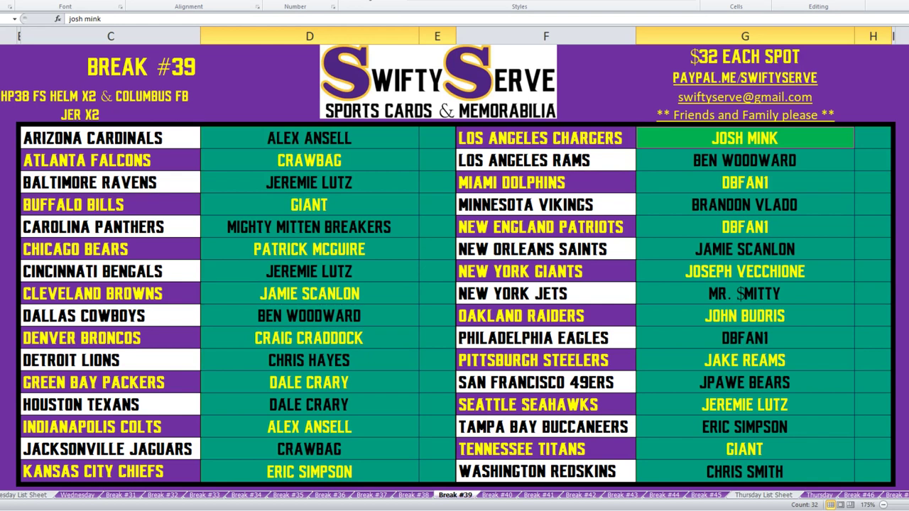
pyautogui.click(438, 82)
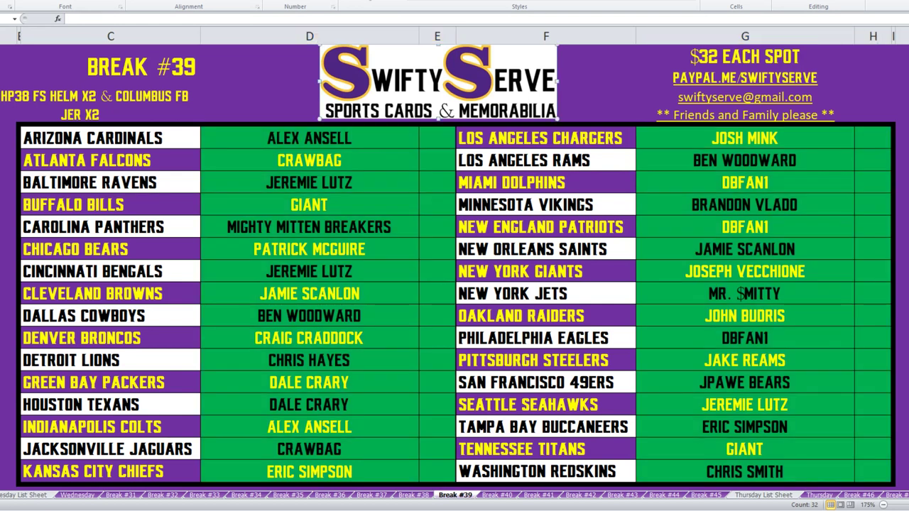
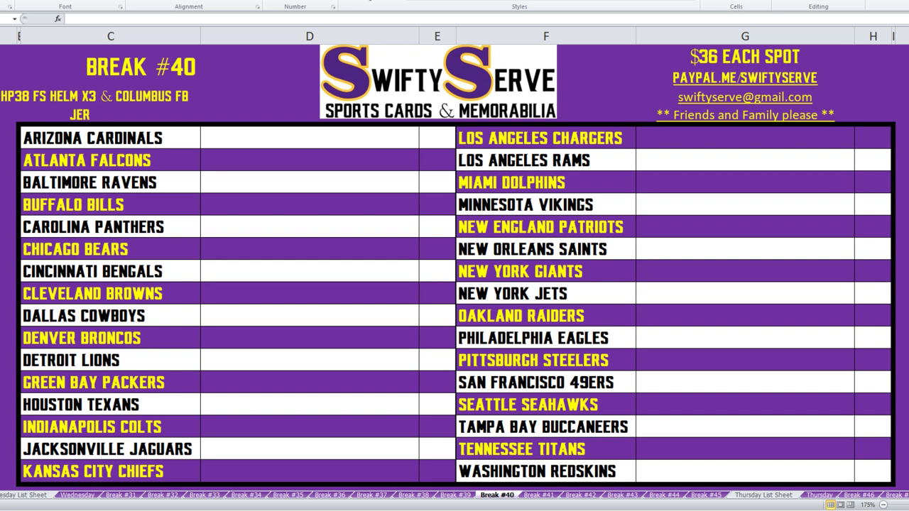
# Step: Enter Break Kings for the Cardinals and Falcons, and one buyer for the Ravens, Bills and Panthers
pyautogui.click(310, 137)
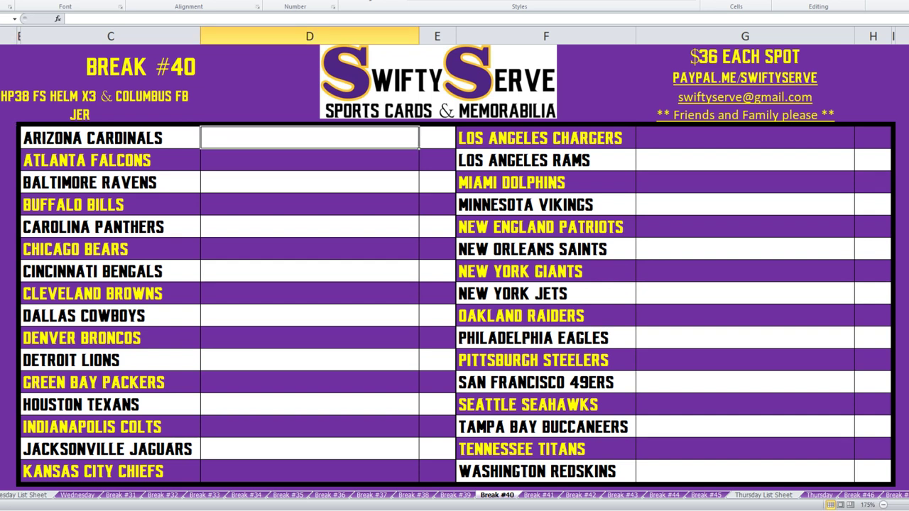
pyautogui.write('BREAK KINGS')
pyautogui.press('Return')
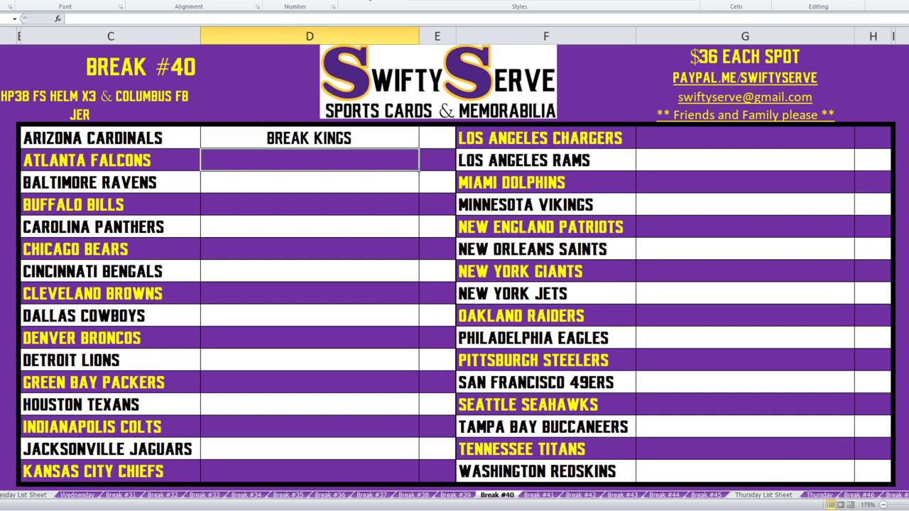
pyautogui.write('break kings')
pyautogui.press('Return')
pyautogui.press('Return')
pyautogui.press('Return')
pyautogui.press('Return')
# Step: Assign one buyer to the Bears and Bengals, and Mighty Mitten Breakers to the Browns and Cowboys
pyautogui.press('Return')
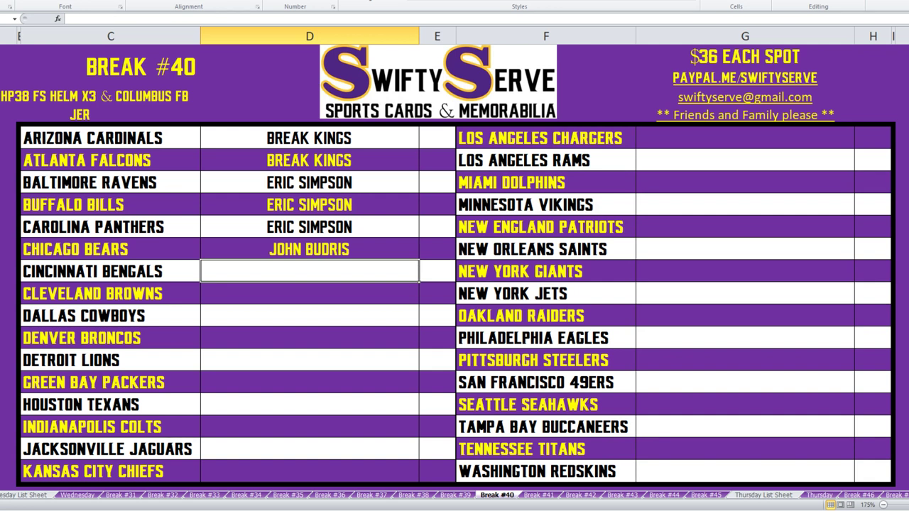
pyautogui.press('Return')
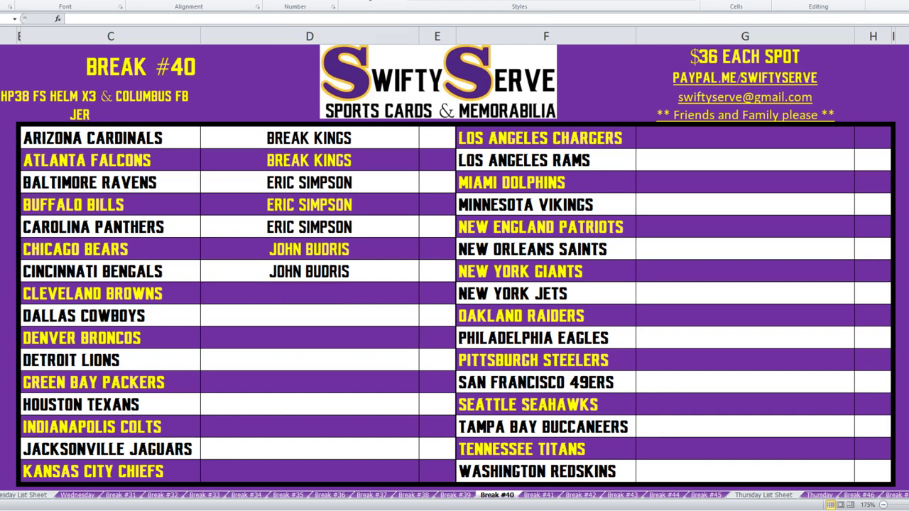
pyautogui.hotkey('alt', 'Tab')
pyautogui.write('mighty mitten breakers')
pyautogui.press('Return')
pyautogui.write('mig')
pyautogui.press('Return')
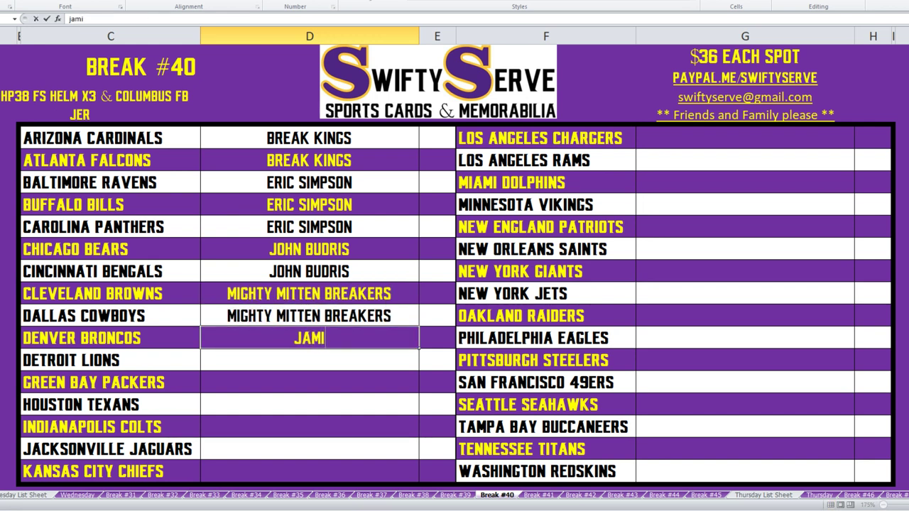
# Step: Enter one buyer for the Broncos, Lions and Packers, and a corrected buyer name for the Texans
pyautogui.press('Return')
pyautogui.write('ja')
pyautogui.press('Return')
pyautogui.write('ja')
pyautogui.press('Return')
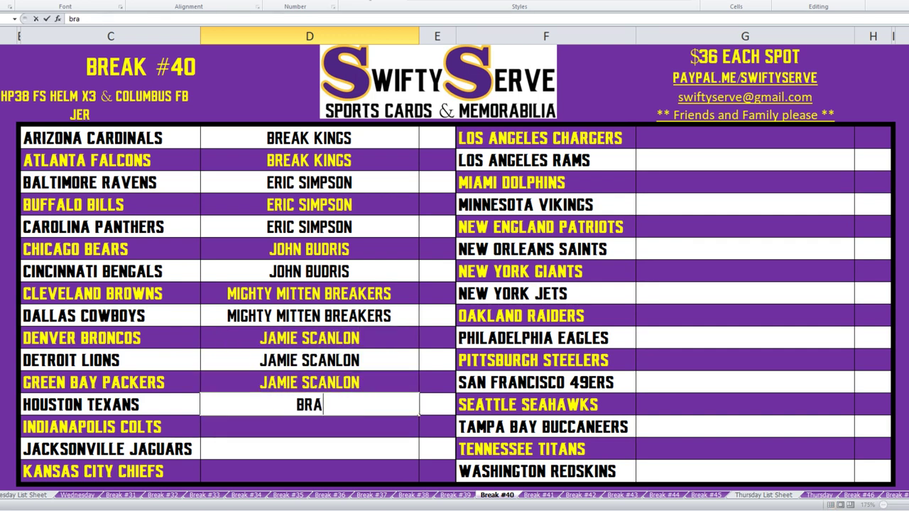
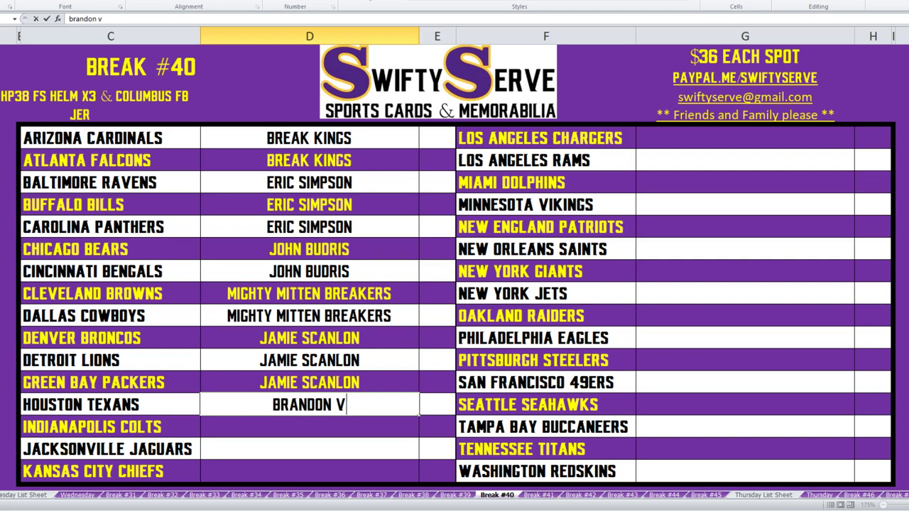
pyautogui.press('Return')
# Step: Fill in buyers for the Colts, Jaguars and Chiefs, removing wrong suggestions and stray letters
pyautogui.write('mc')
pyautogui.press('BackSpace')
pyautogui.press('BackSpace')
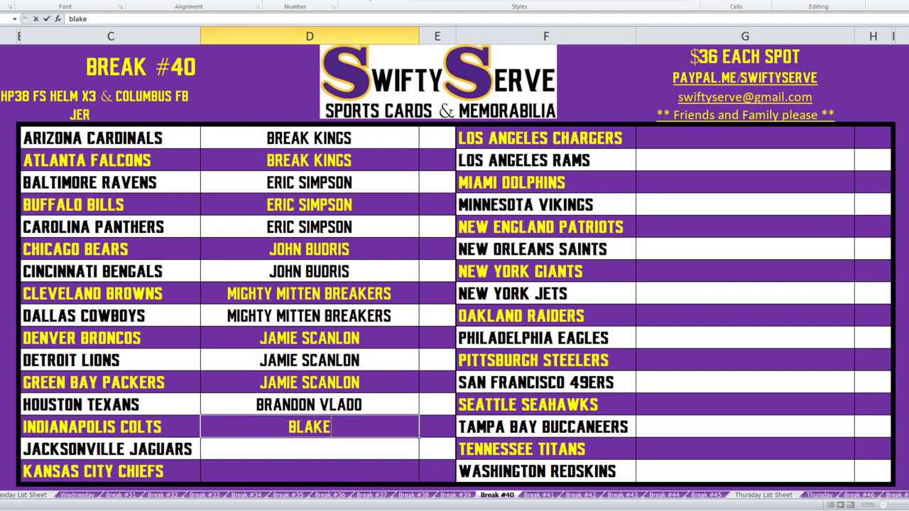
pyautogui.press('Return')
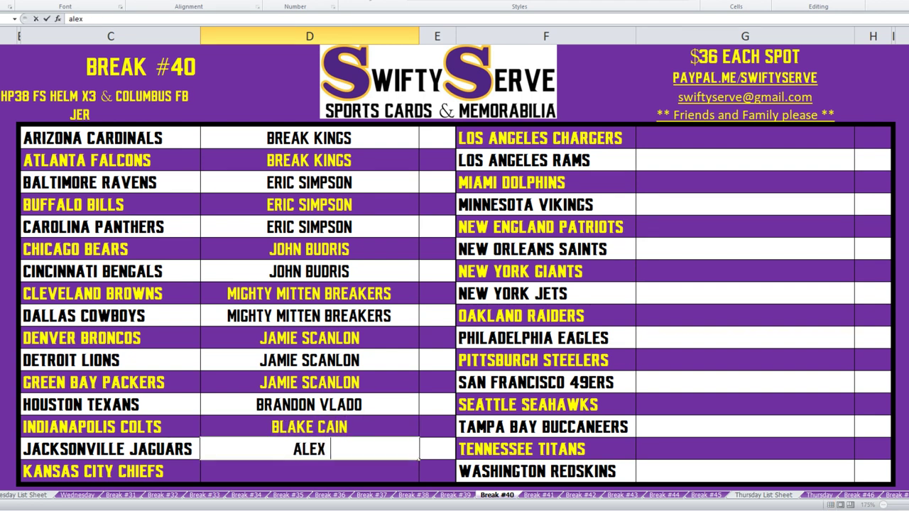
pyautogui.press('Return')
pyautogui.write('s')
pyautogui.press('BackSpace')
pyautogui.write('ale')
pyautogui.press('Return')
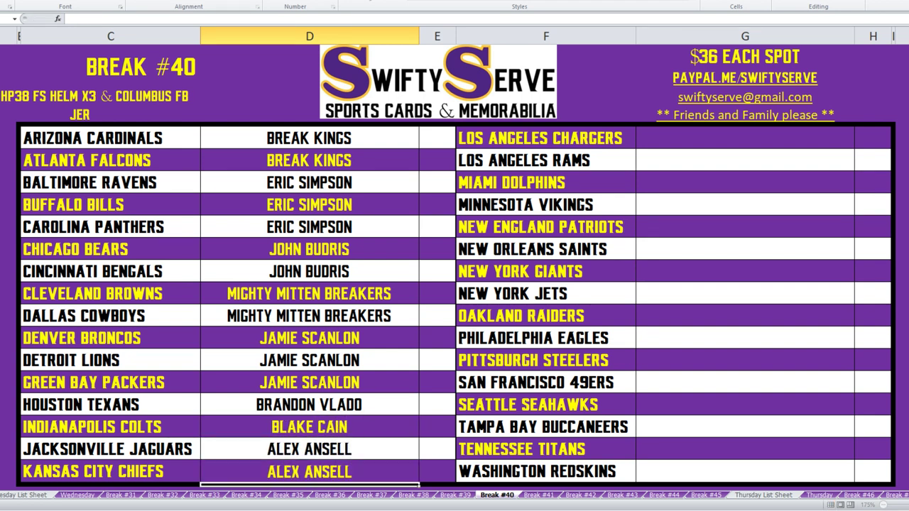
# Step: Enter one buyer for the Chargers, Rams and Dolphins, and Break Kings for the Vikings and Patriots
pyautogui.click(744, 138)
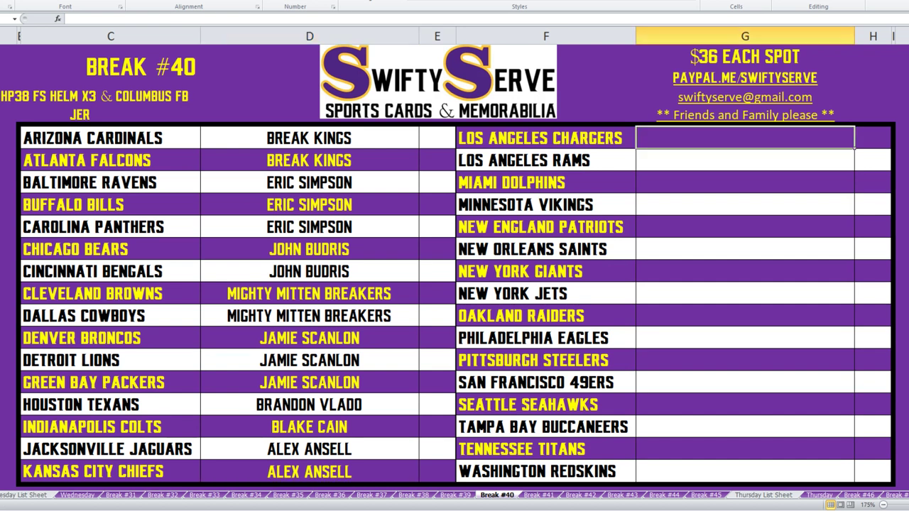
pyautogui.press('Return')
pyautogui.write('jere')
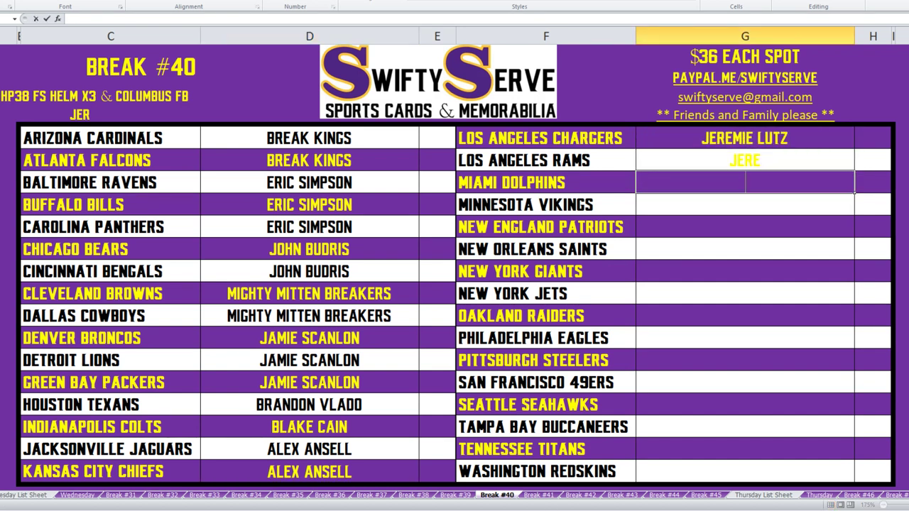
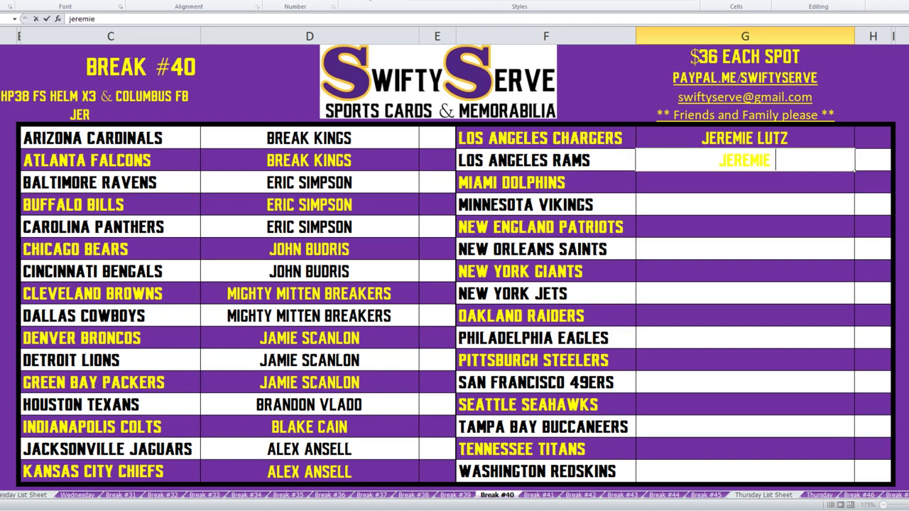
pyautogui.press('Return')
pyautogui.press('Return')
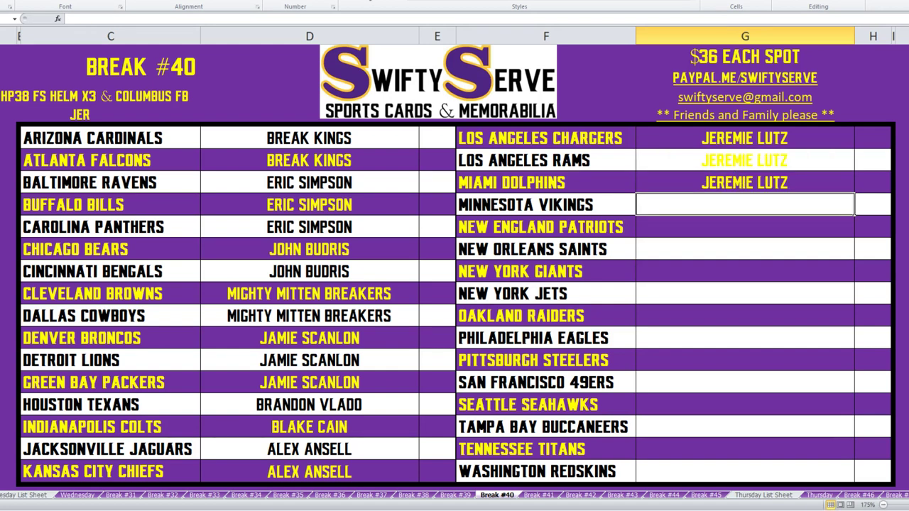
pyautogui.write('break kings')
pyautogui.press('Return')
pyautogui.write('break kings')
pyautogui.press('Return')
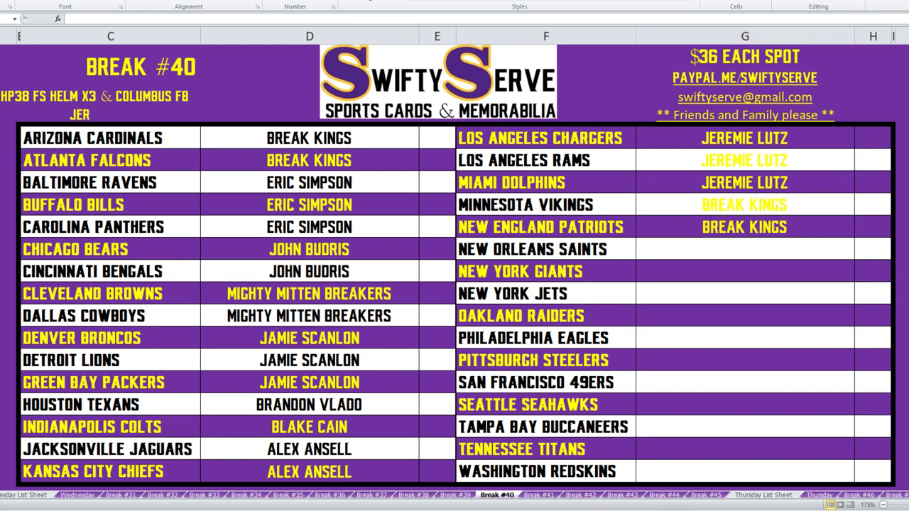
# Step: Fill in buyers for the Saints, Giants, Jets, Raiders and Eagles, with one buyer taking the last three
pyautogui.click(745, 248)
pyautogui.press('Return')
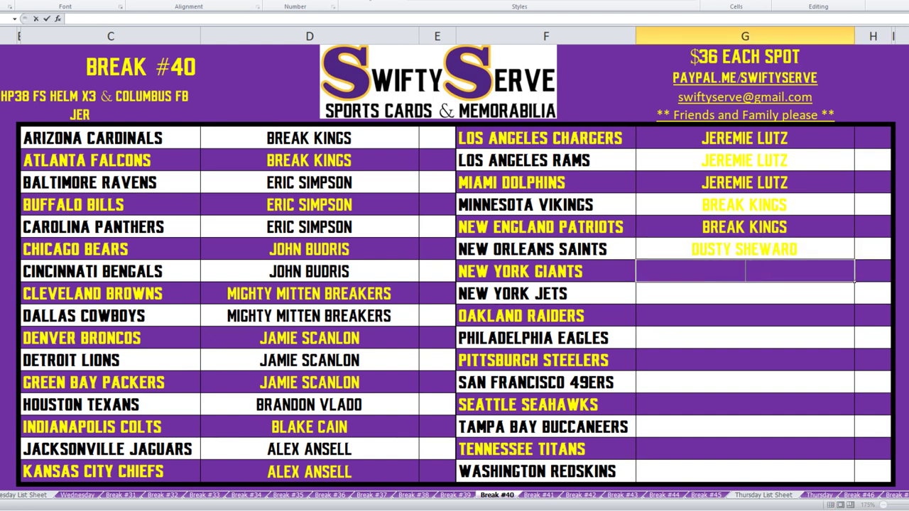
pyautogui.press('Return')
pyautogui.press('Return')
pyautogui.press('Return')
pyautogui.write('da')
pyautogui.press('Return')
# Step: Enter and correct the Steelers buyer's full name, then fill in the 49ers buyer
pyautogui.write('jake')
pyautogui.press('Return')
pyautogui.click(744, 360)
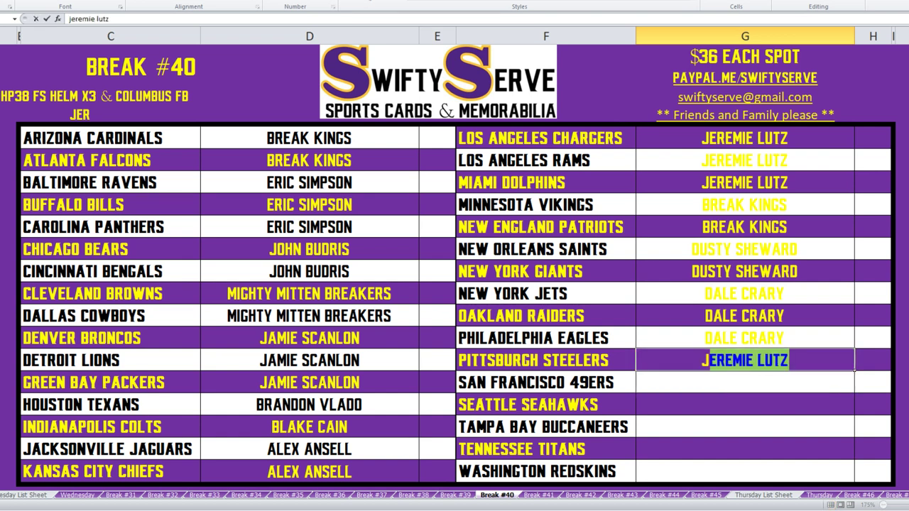
pyautogui.press('BackSpace')
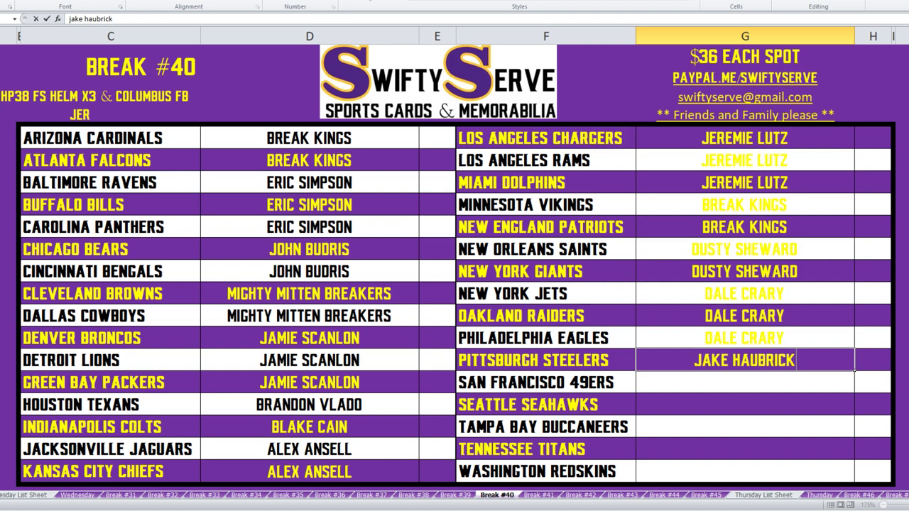
pyautogui.press('BackSpace')
pyautogui.press('Return')
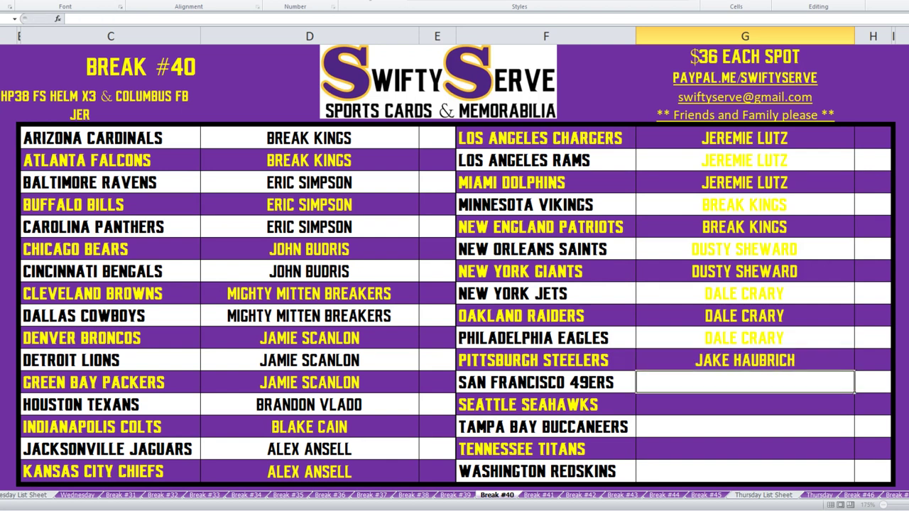
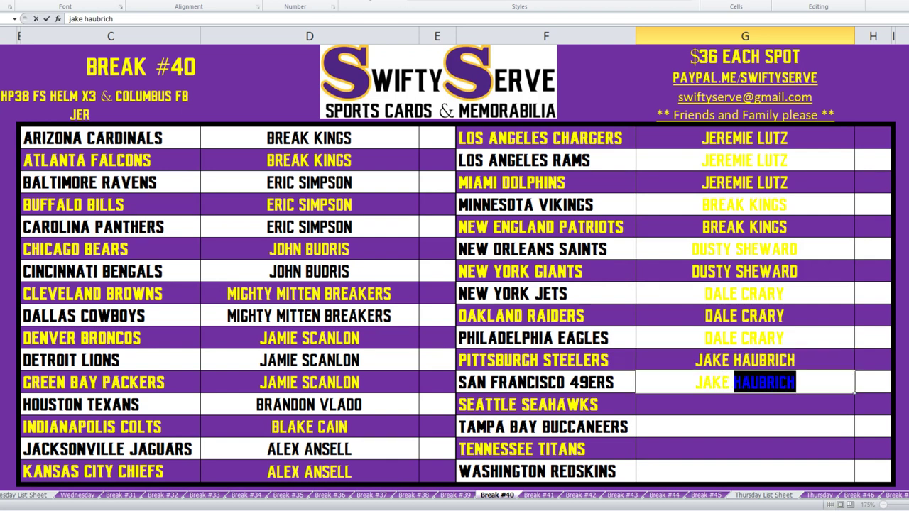
pyautogui.press('BackSpace')
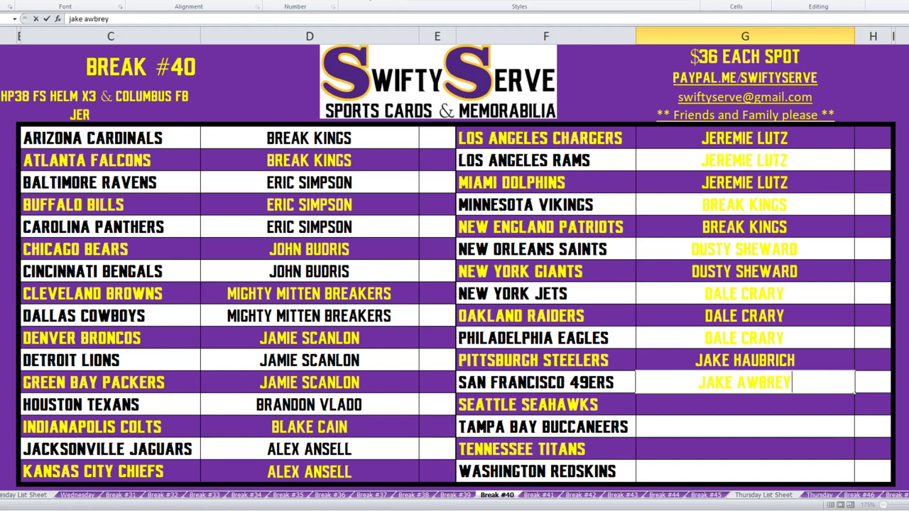
pyautogui.press('Return')
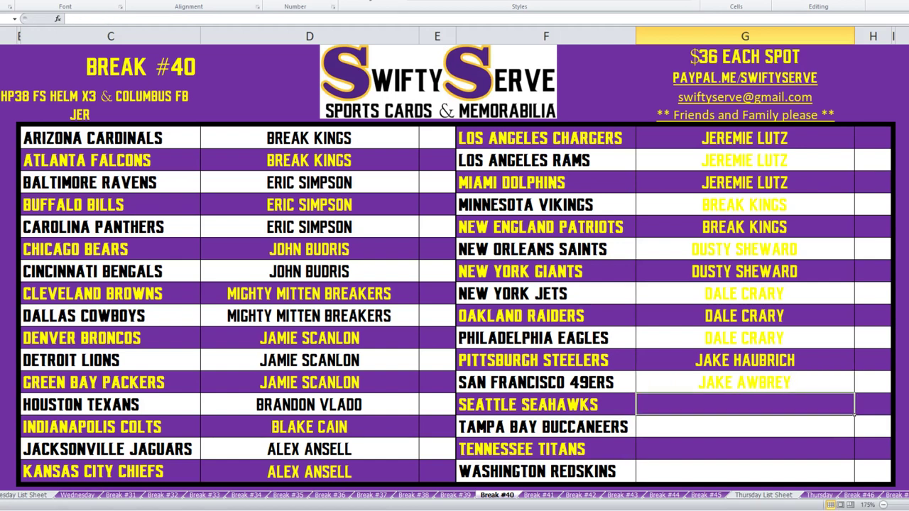
# Step: Fill in buyers for the Seahawks, Buccaneers, Titans and Redskins
pyautogui.press('Return')
pyautogui.write('jo')
pyautogui.press('BackSpace')
pyautogui.press('BackSpace')
pyautogui.write('o')
pyautogui.press('Return')
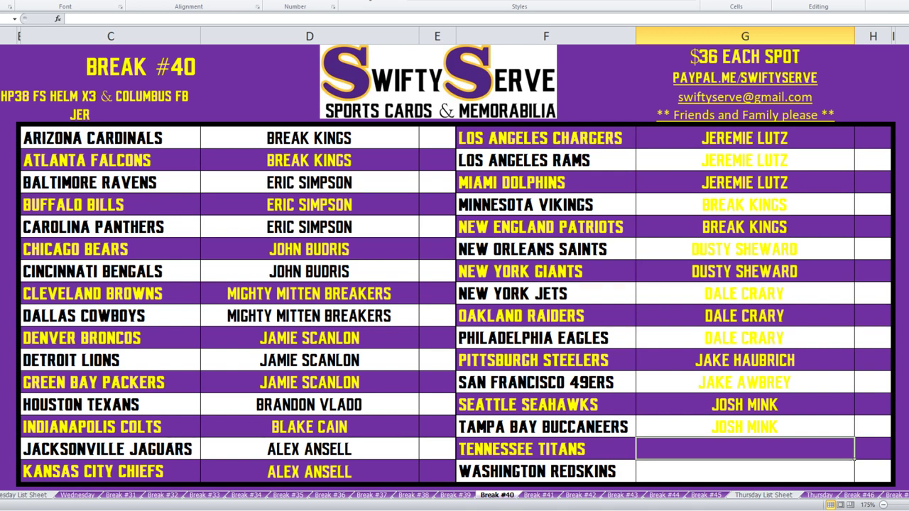
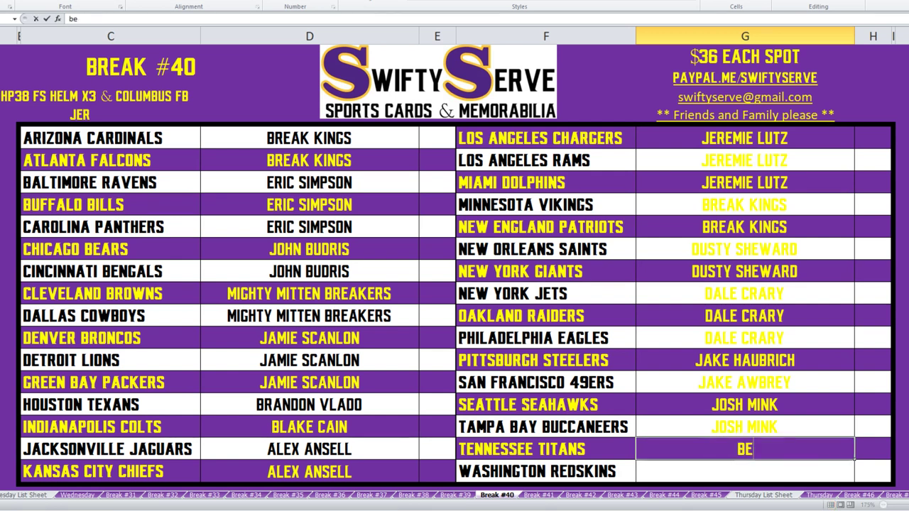
pyautogui.press('Return')
pyautogui.write('Be')
pyautogui.press('Return')
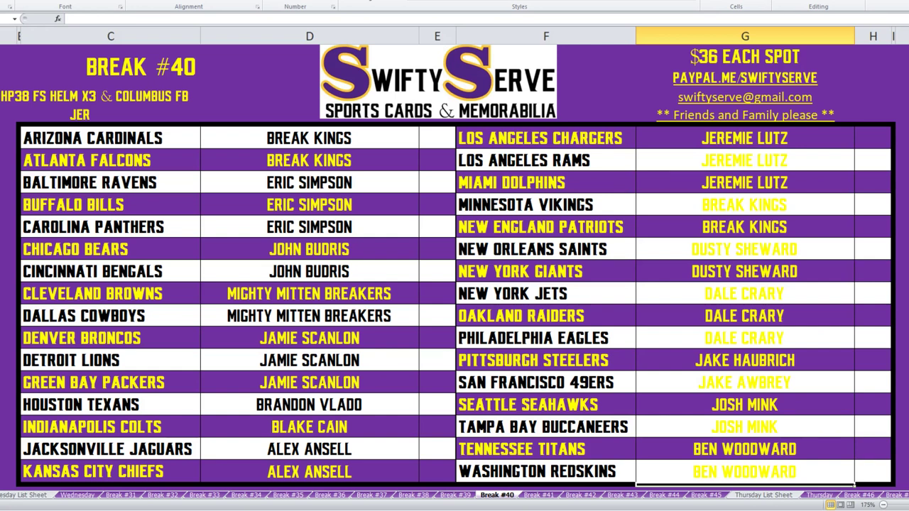
# Step: Turn the eight yellow buyer names on white rows in column G to black (Automatic) font
pyautogui.click(745, 161)
pyautogui.keyDown('ctrl'); pyautogui.click(744, 204); pyautogui.keyUp('ctrl')
pyautogui.keyDown('ctrl'); pyautogui.click(745, 248); pyautogui.keyUp('ctrl')
pyautogui.keyDown('ctrl'); pyautogui.click(744, 293); pyautogui.keyUp('ctrl')
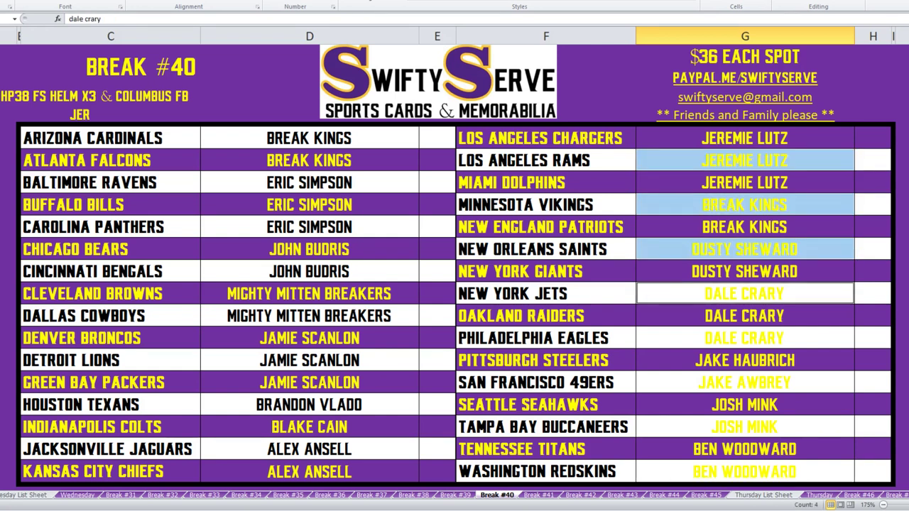
pyautogui.keyDown('ctrl'); pyautogui.click(745, 338); pyautogui.keyUp('ctrl')
pyautogui.keyDown('ctrl'); pyautogui.click(745, 382); pyautogui.keyUp('ctrl')
pyautogui.keyDown('ctrl'); pyautogui.click(744, 426); pyautogui.keyUp('ctrl')
pyautogui.keyDown('ctrl'); pyautogui.click(745, 471); pyautogui.keyUp('ctrl')
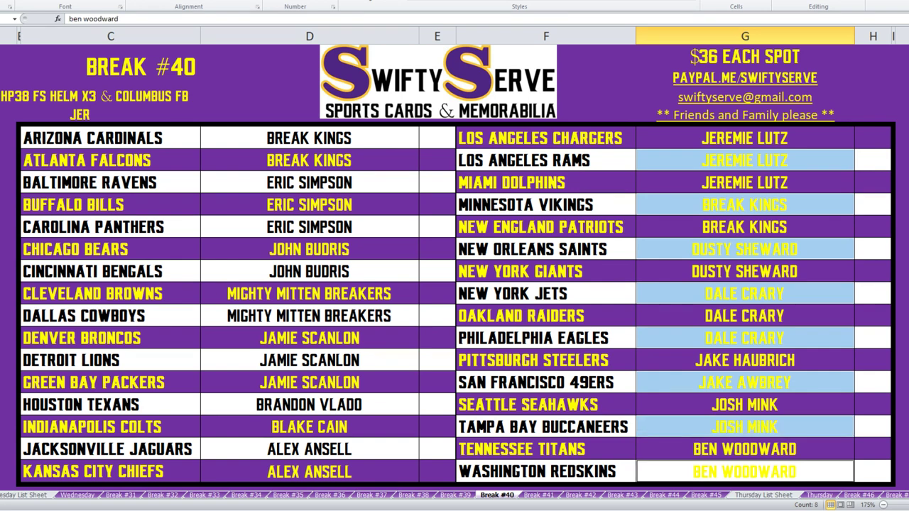
pyautogui.hotkey('alt', 'h')
pyautogui.press('f')
pyautogui.press('c')
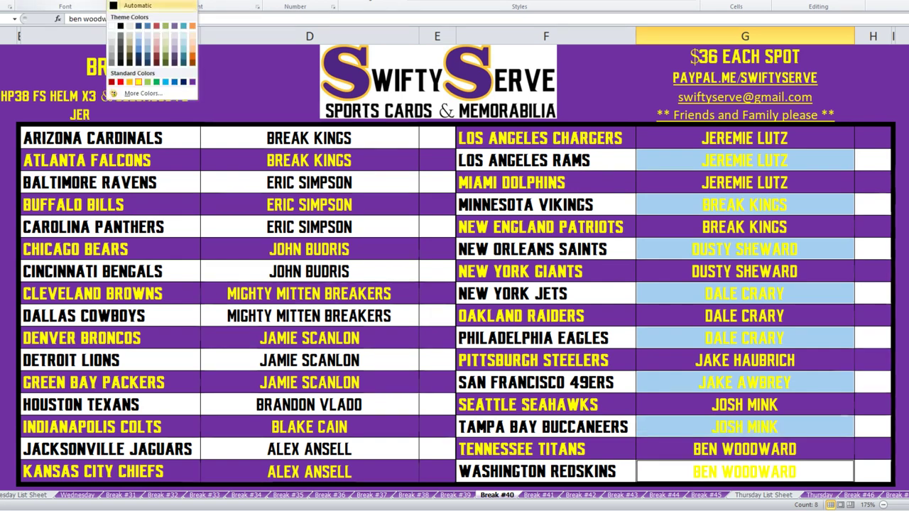
pyautogui.press('Down')
pyautogui.press('Return')
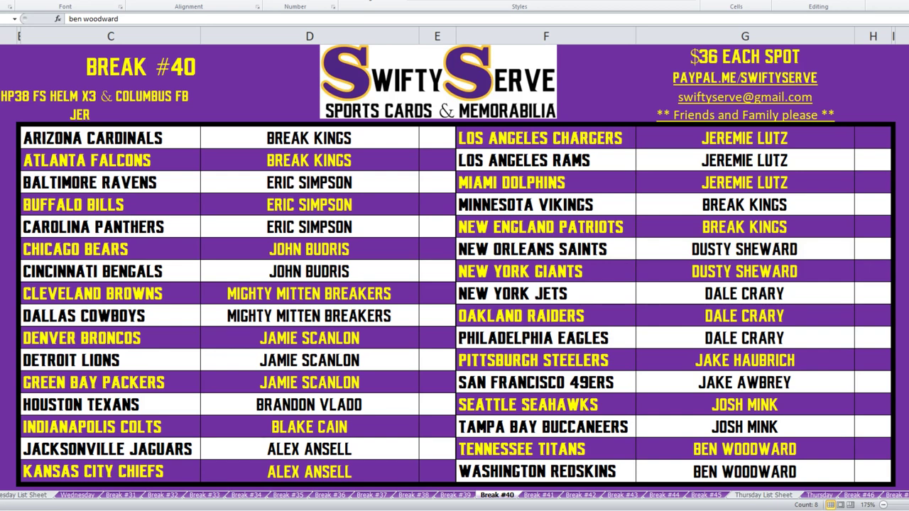
# Step: Clear the two Break Kings cells in column G and enter new Vikings and Patriots buyers
pyautogui.moveTo(744, 205); pyautogui.dragTo(744, 226)
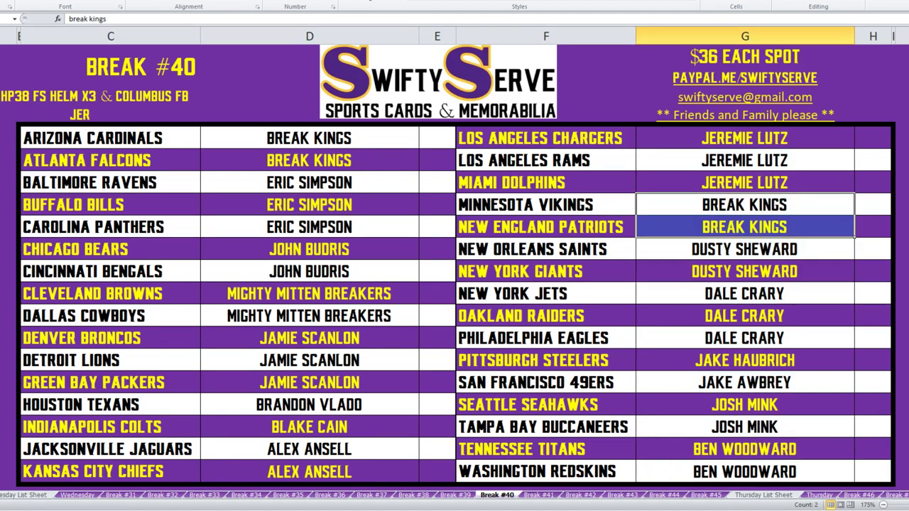
pyautogui.press('Delete')
pyautogui.hotkey('ctrl', 'Home')
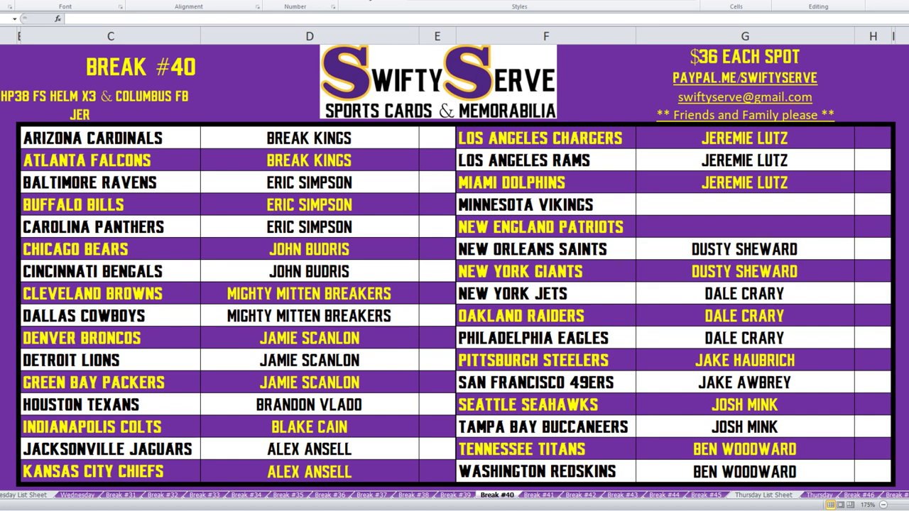
pyautogui.moveTo(744, 205); pyautogui.dragTo(745, 227)
pyautogui.click(745, 205)
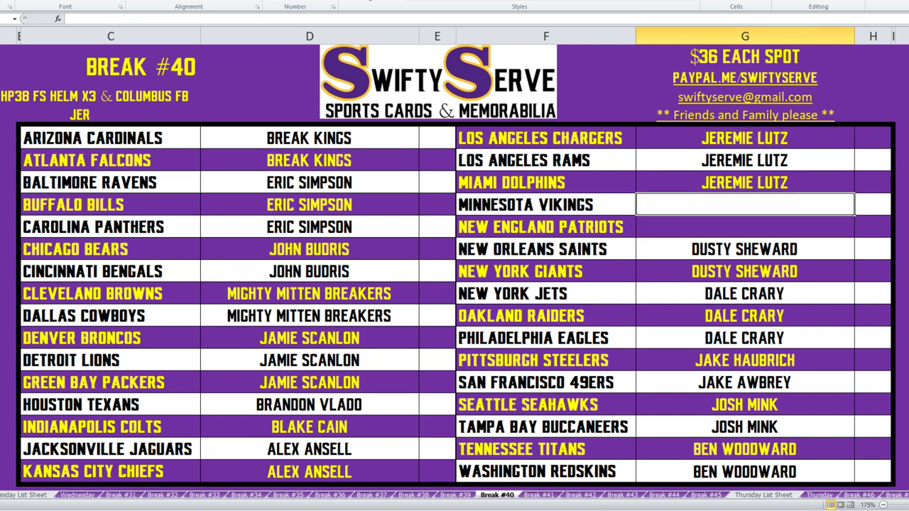
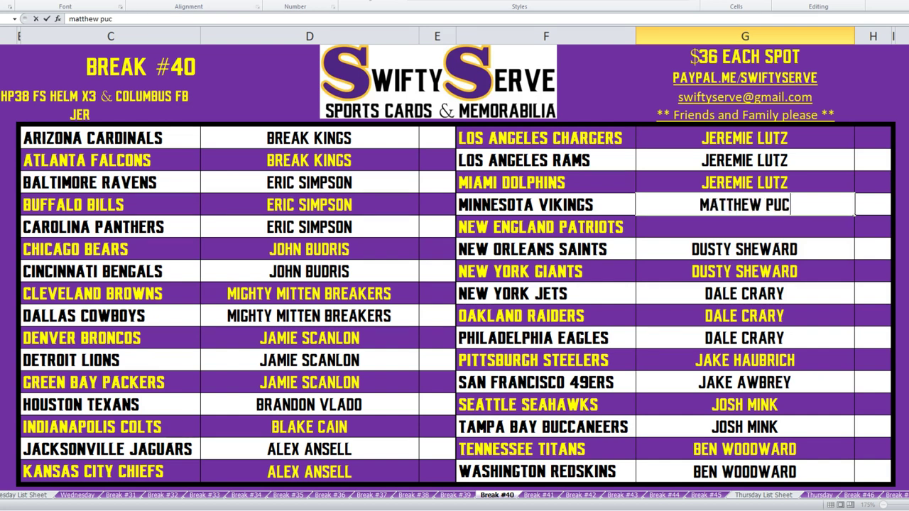
pyautogui.press('Return')
pyautogui.write('MR')
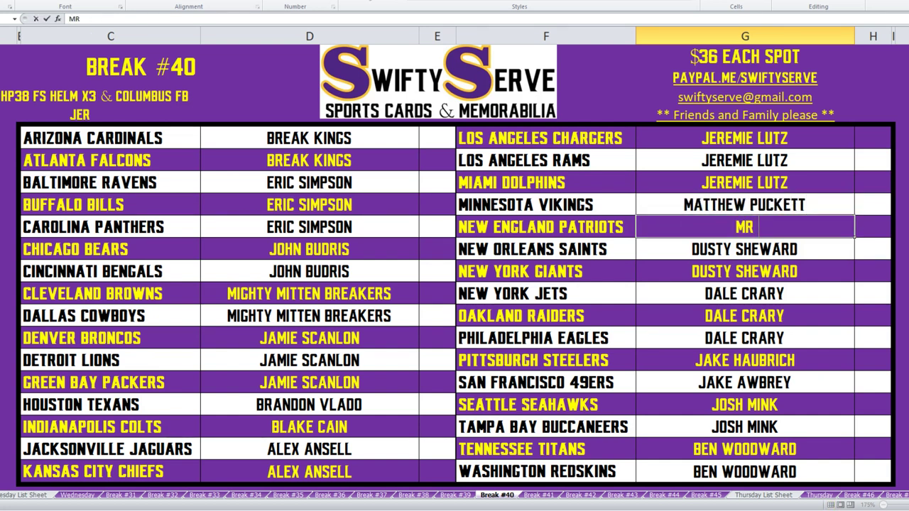
pyautogui.write('. $MITTY')
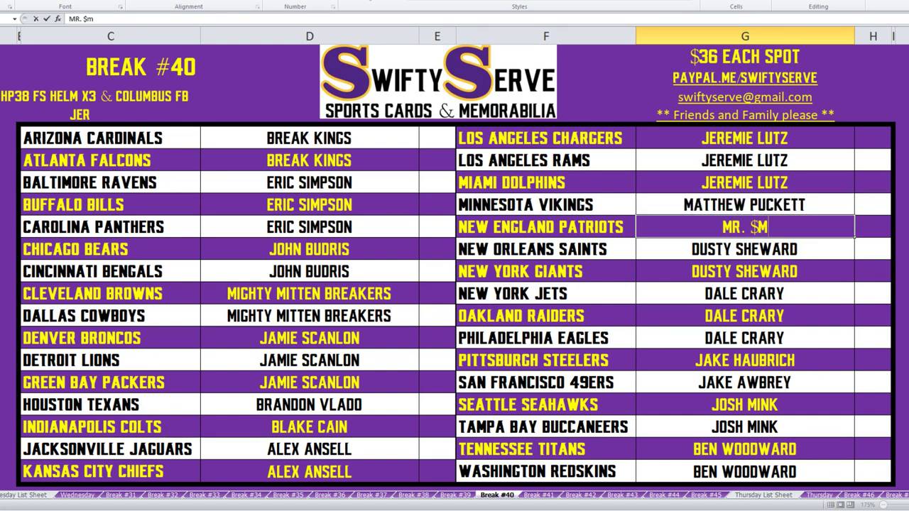
pyautogui.press('Return')
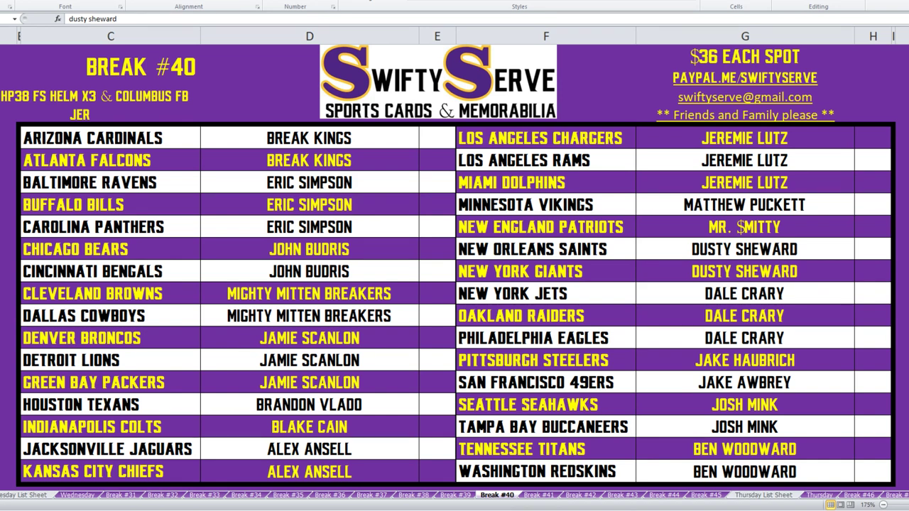
# Step: Fill green the paid cells for the Texans, Ravens, Bills, Panthers, Bears, Bengals, Jaguars and Chiefs
pyautogui.moveTo(309, 404); pyautogui.dragTo(436, 404)
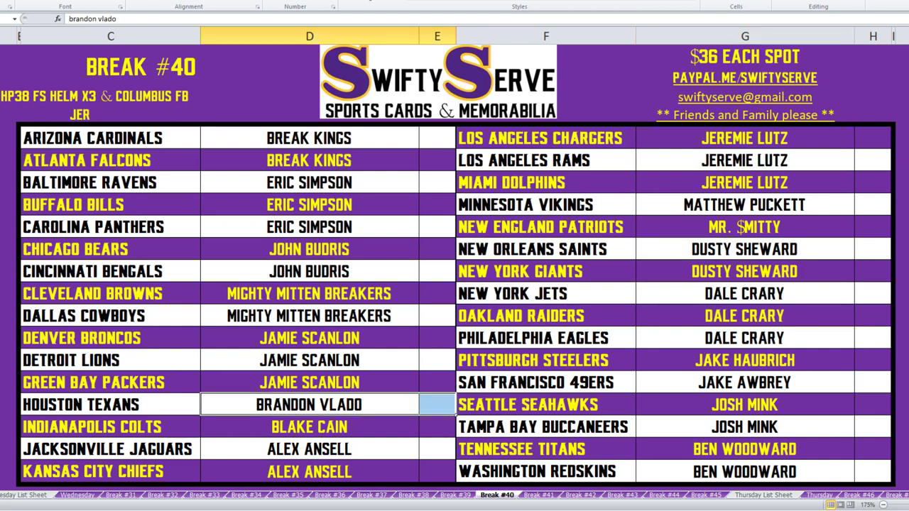
pyautogui.keyDown('ctrl'); pyautogui.moveTo(309, 183); pyautogui.dragTo(436, 226); pyautogui.keyUp('ctrl')
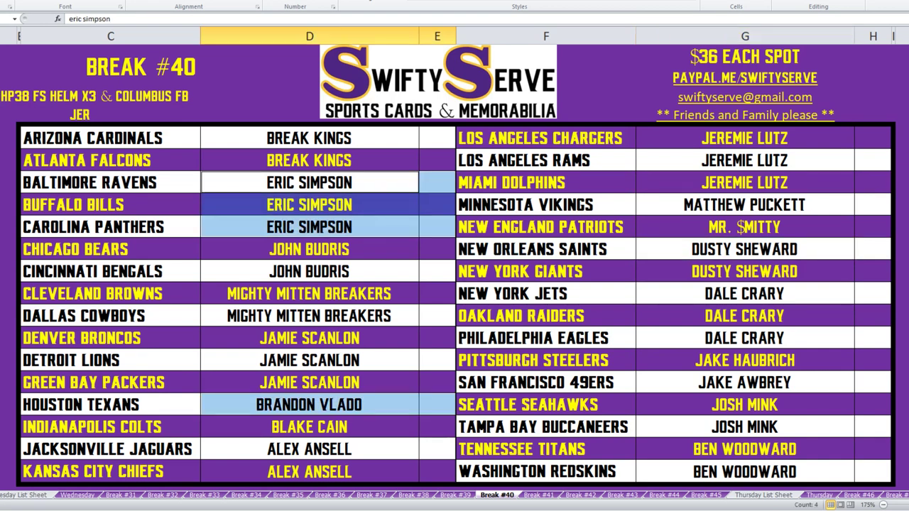
pyautogui.press('F4')
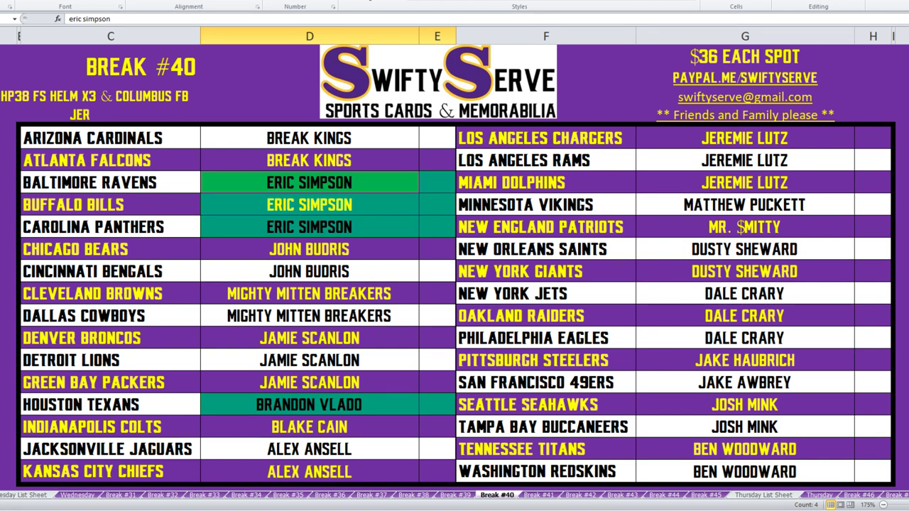
pyautogui.moveTo(309, 249); pyautogui.dragTo(436, 271)
pyautogui.keyDown('ctrl'); pyautogui.moveTo(309, 448); pyautogui.dragTo(436, 472); pyautogui.keyUp('ctrl')
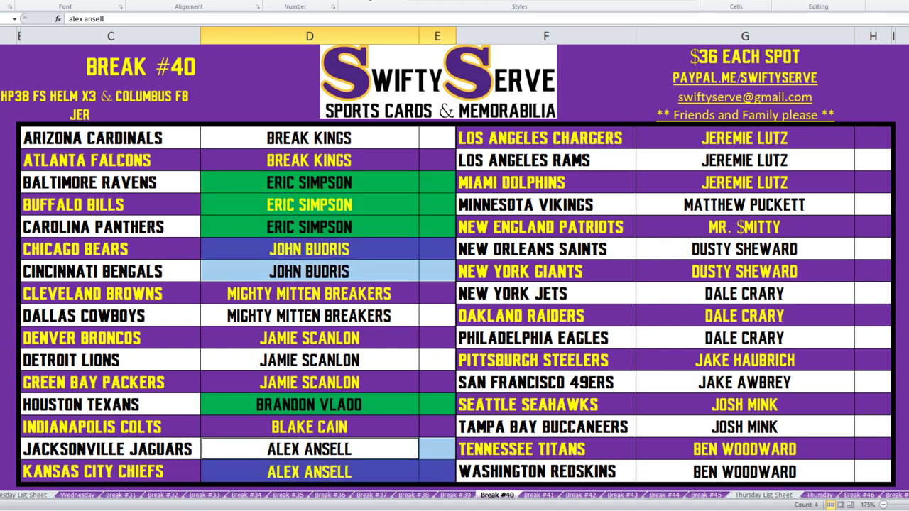
pyautogui.press('F4')
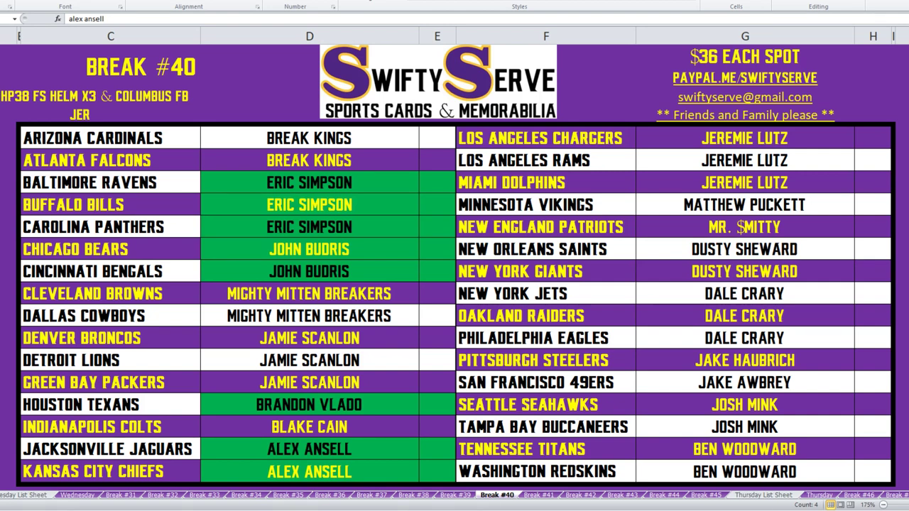
# Step: Fill green the Browns, Cowboys, Colts, Titans, Redskins, Seahawks, Buccaneers, Cardinals and Falcons cells
pyautogui.moveTo(309, 293); pyautogui.dragTo(437, 315)
pyautogui.moveTo(309, 427); pyautogui.dragTo(437, 427)
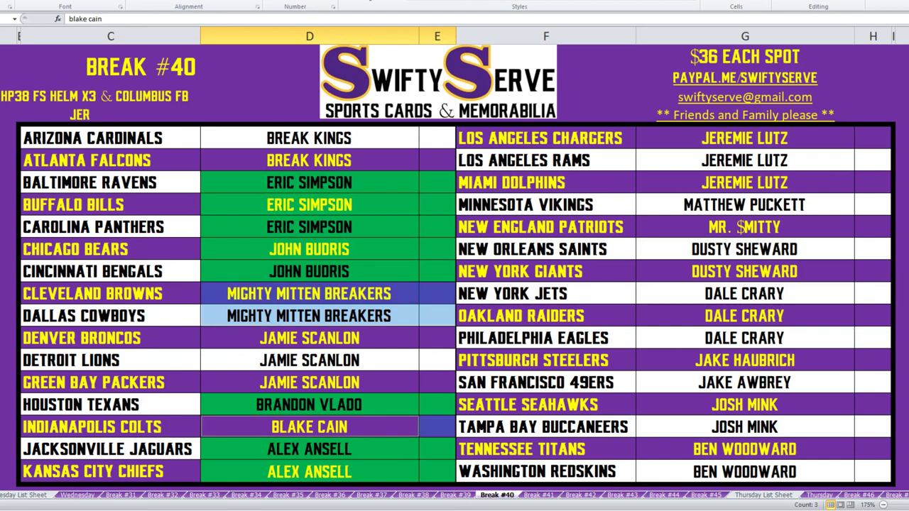
pyautogui.moveTo(744, 448); pyautogui.dragTo(872, 472)
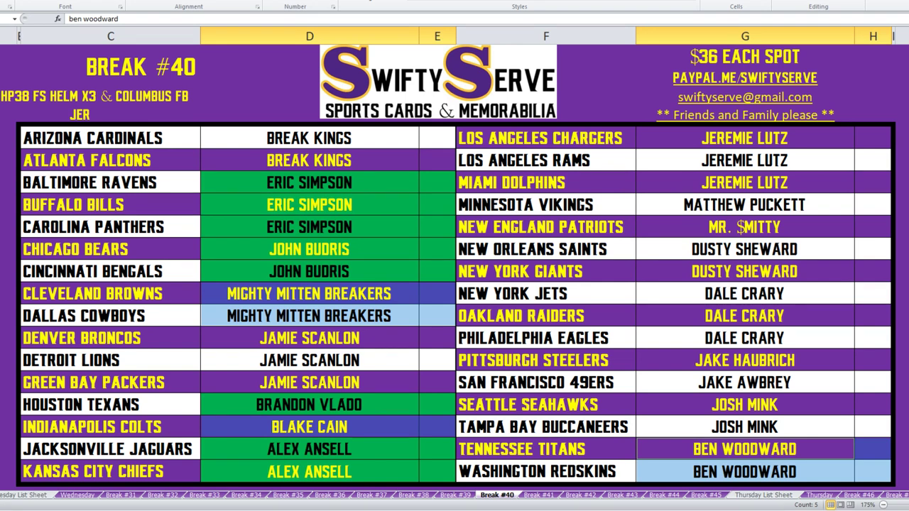
pyautogui.moveTo(744, 405); pyautogui.dragTo(872, 427)
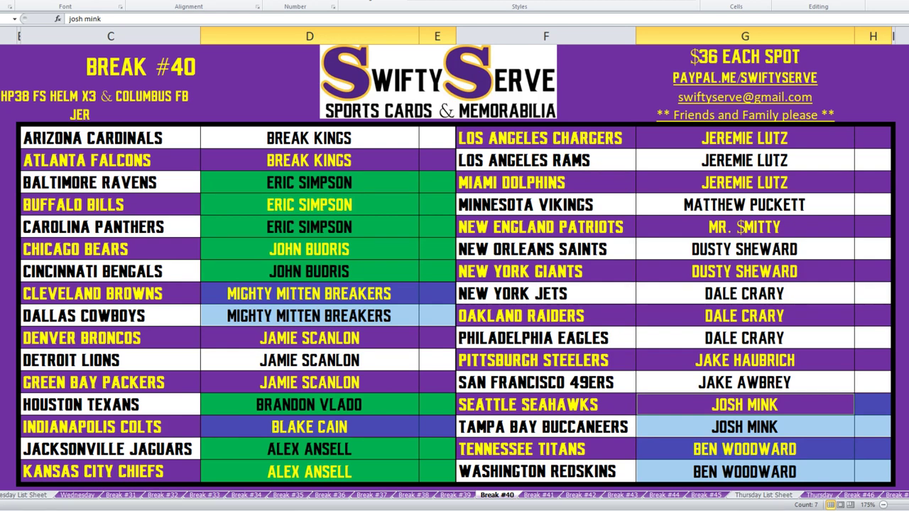
pyautogui.moveTo(309, 137); pyautogui.dragTo(436, 160)
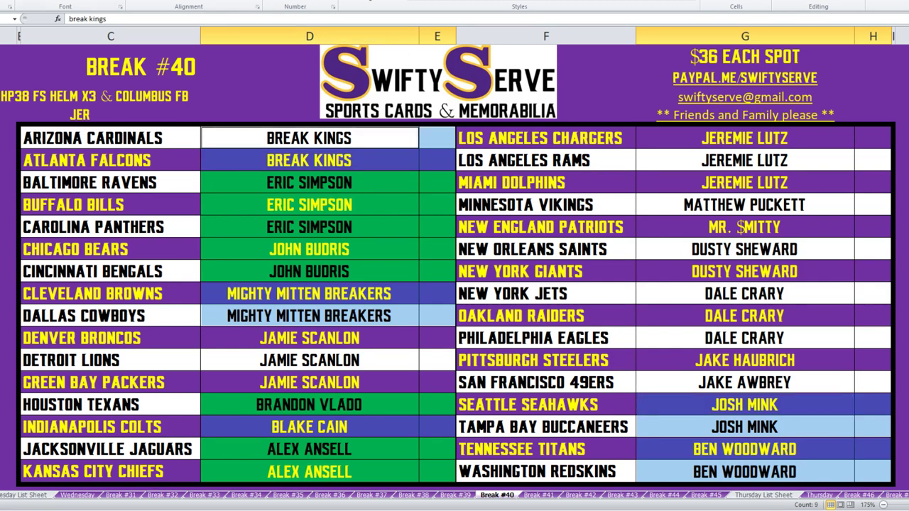
pyautogui.press('F4')
pyautogui.click(438, 82)
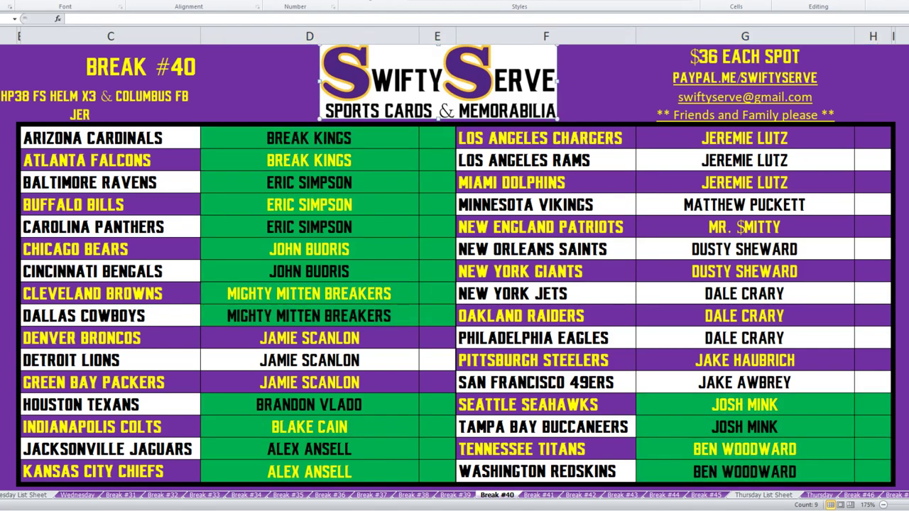
pyautogui.press('Escape')
# Step: Fill green the Chargers, Rams, Dolphins, Steelers, Vikings, Patriots, 49ers and Saints buyer cells
pyautogui.moveTo(744, 138); pyautogui.dragTo(873, 182)
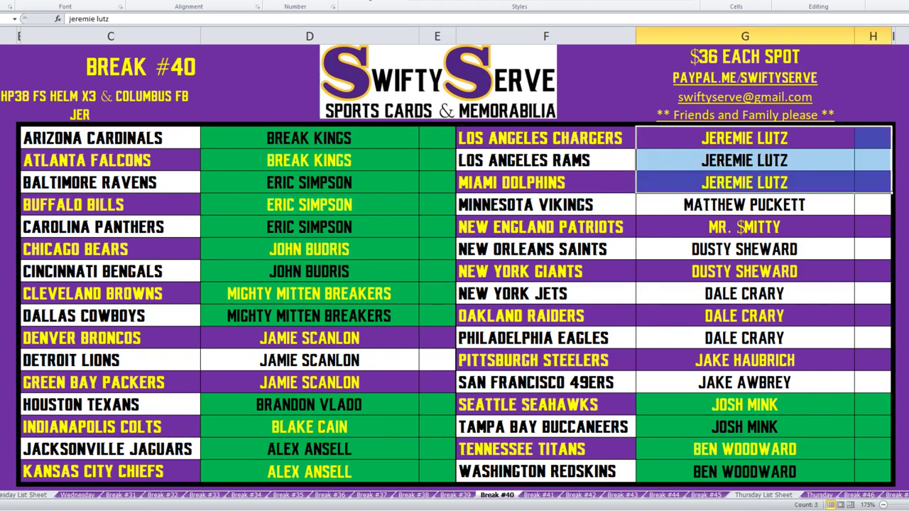
pyautogui.keyDown('ctrl'); pyautogui.click(744, 360); pyautogui.keyUp('ctrl')
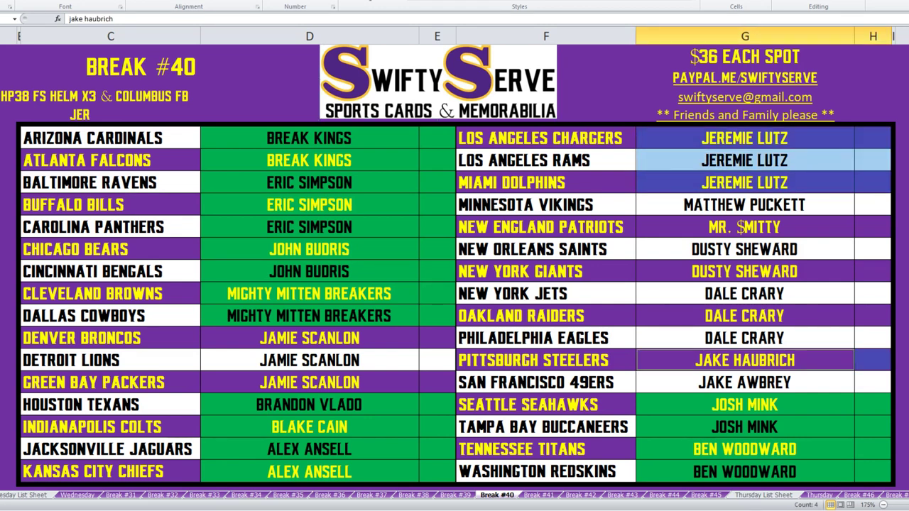
pyautogui.keyDown('ctrl'); pyautogui.click(744, 204); pyautogui.keyUp('ctrl')
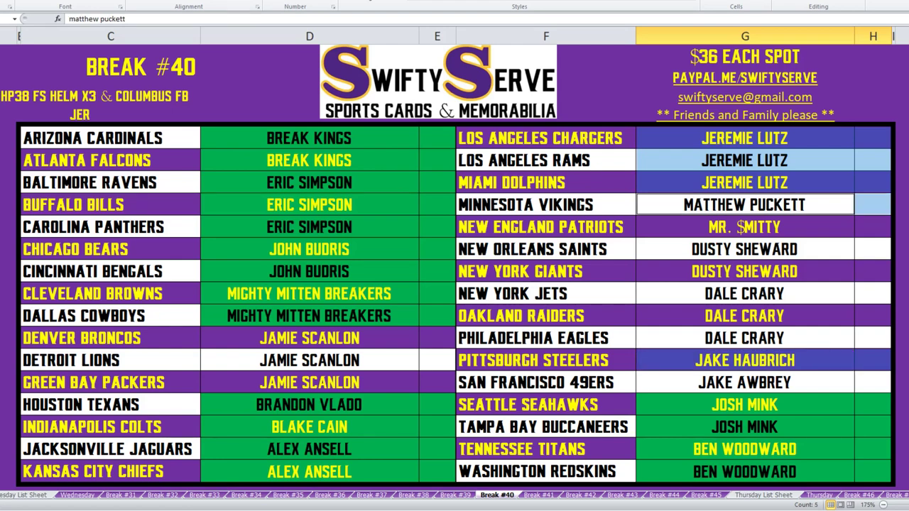
pyautogui.keyDown('ctrl'); pyautogui.click(744, 226); pyautogui.keyUp('ctrl')
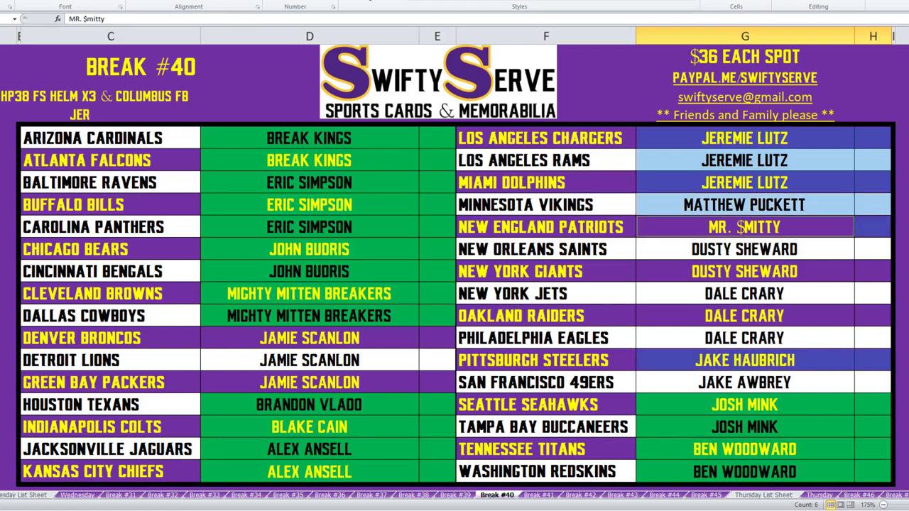
pyautogui.keyDown('ctrl'); pyautogui.click(744, 382); pyautogui.keyUp('ctrl')
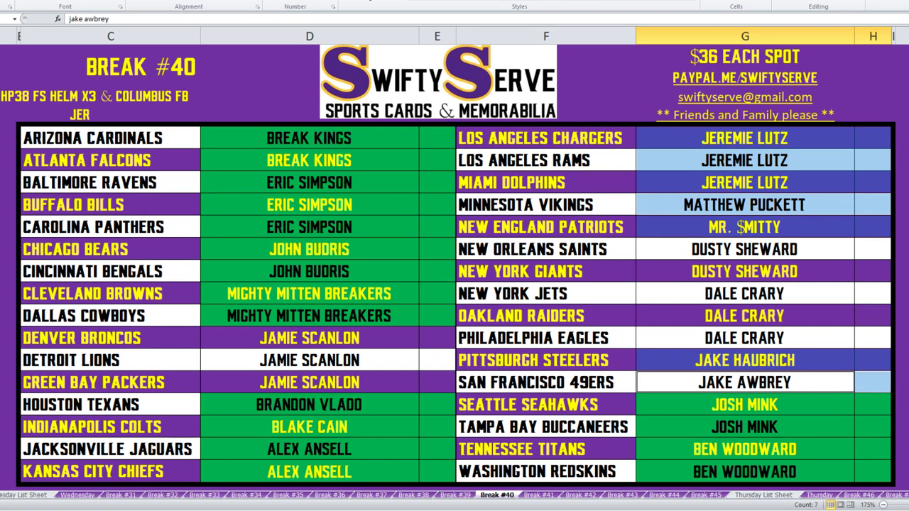
pyautogui.keyDown('ctrl'); pyautogui.click(743, 248); pyautogui.keyUp('ctrl')
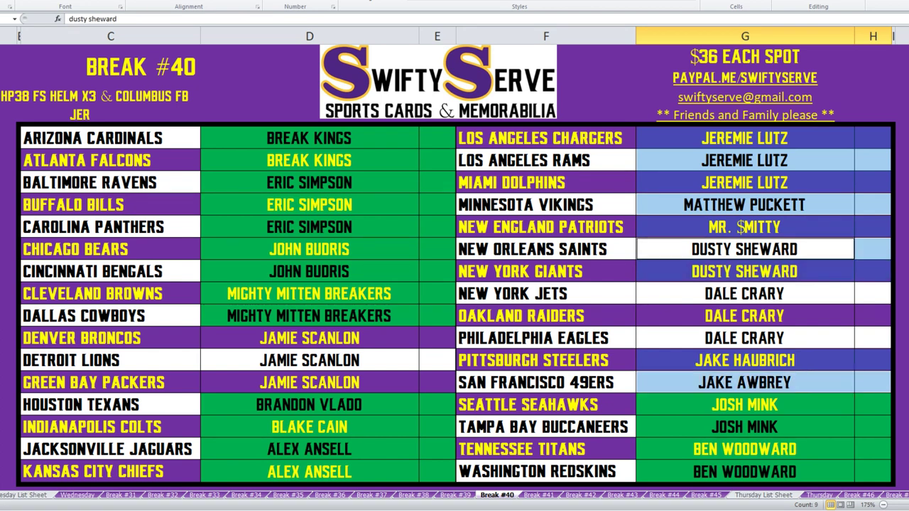
pyautogui.press('F4')
# Step: Fill green the Jets–Eagles spots in column G and the Broncos–Texans cells in column D
pyautogui.moveTo(744, 293); pyautogui.dragTo(872, 338)
pyautogui.press('F4')
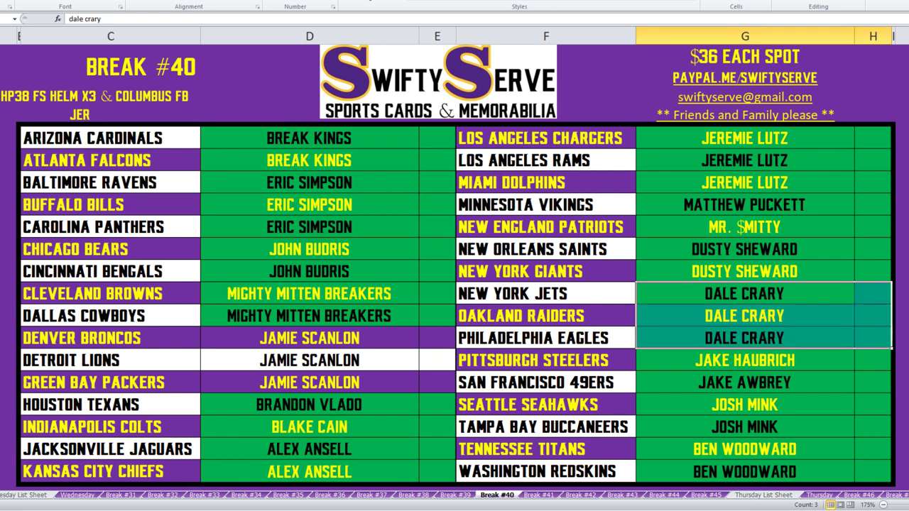
pyautogui.moveTo(309, 338); pyautogui.dragTo(309, 404)
pyautogui.hotkey('ctrl', 'y')
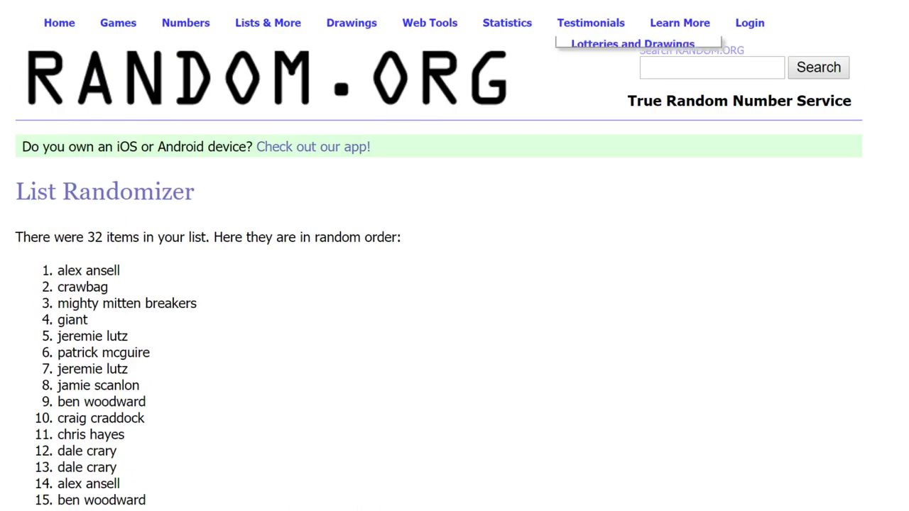
pyautogui.moveTo(351, 23)
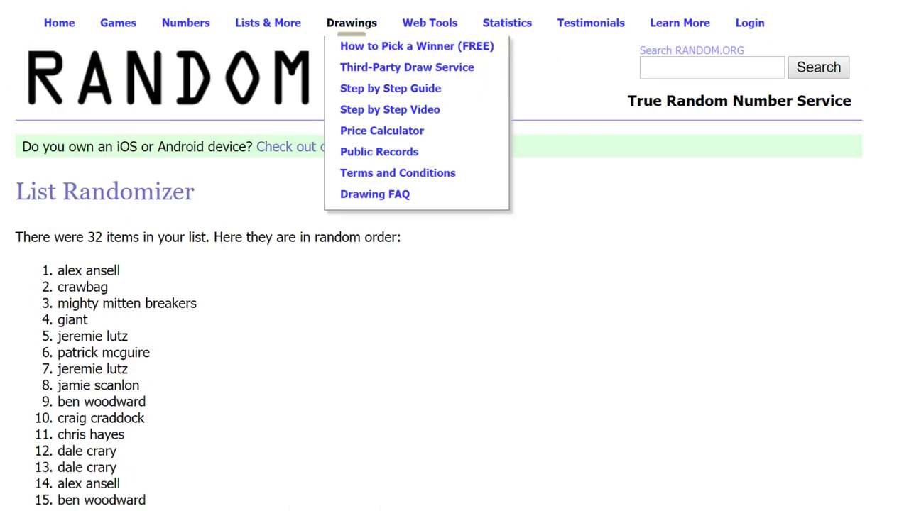
pyautogui.moveTo(267, 23)
pyautogui.click(290, 45)
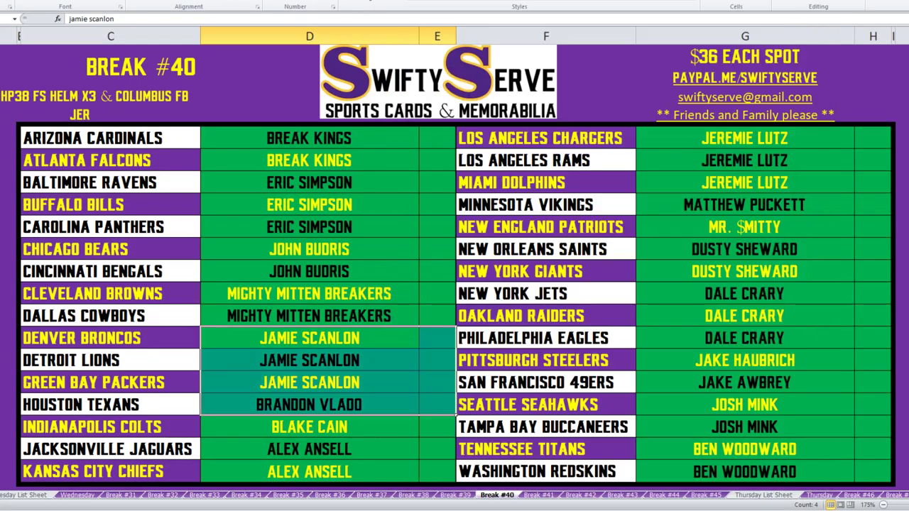
pyautogui.moveTo(308, 137); pyautogui.dragTo(309, 471)
pyautogui.hotkey('ctrl', 'c')
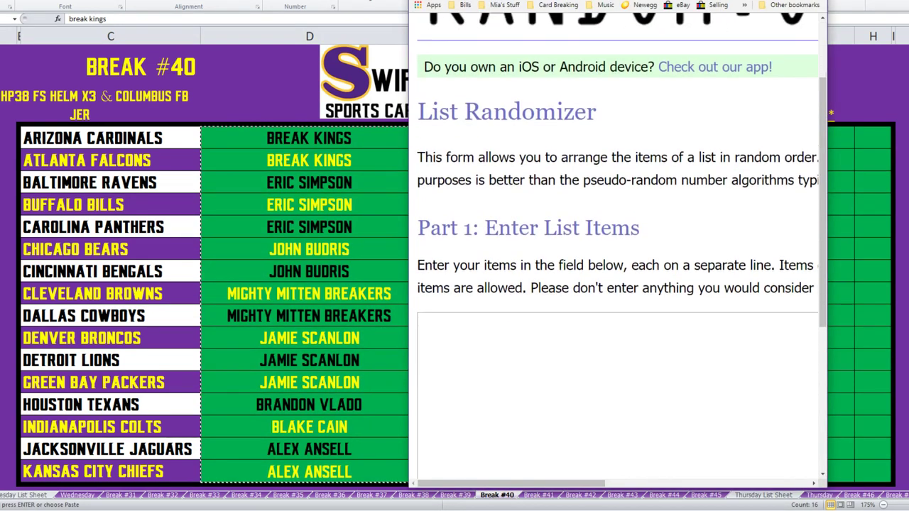
pyautogui.click(420, 323)
pyautogui.hotkey('ctrl', 'v')
# Step: Add the column G buyer names below them and remove the trailing blank line
pyautogui.hotkey('alt', 'Tab')
pyautogui.moveTo(745, 137); pyautogui.dragTo(744, 471)
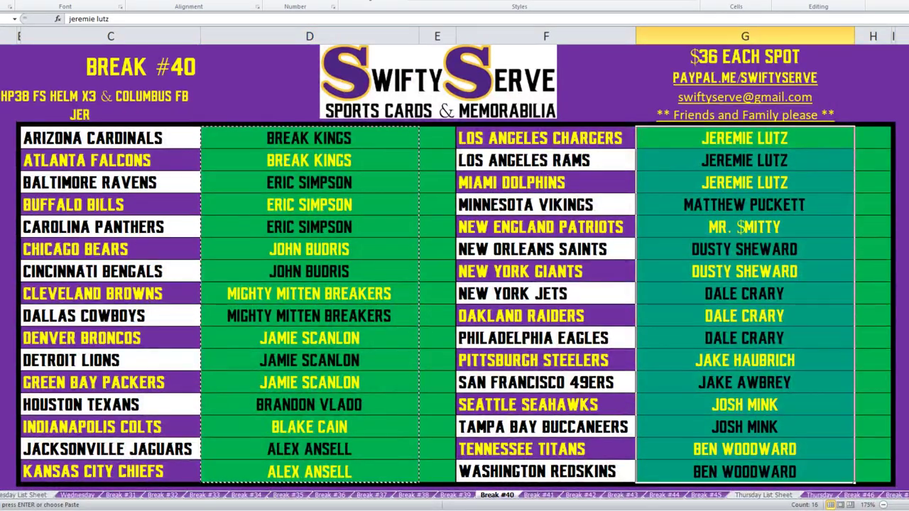
pyautogui.hotkey('ctrl', 'c')
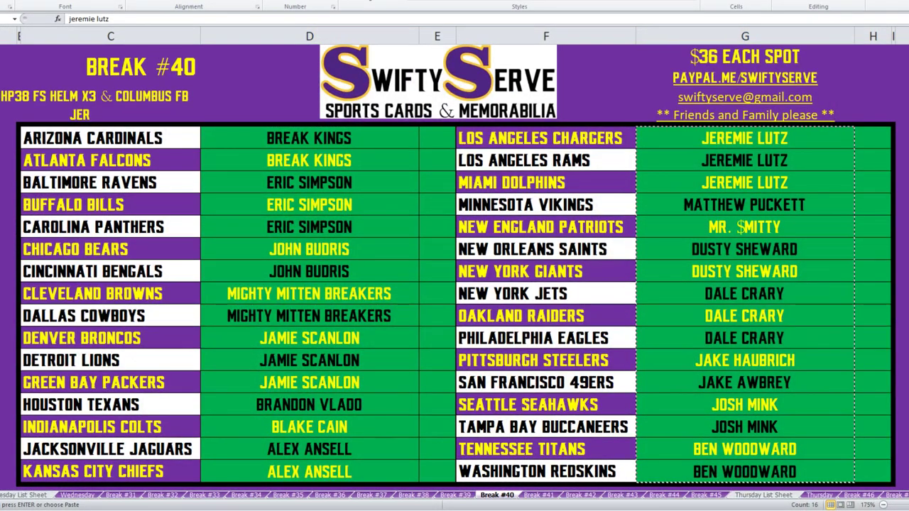
pyautogui.hotkey('alt', 'Tab')
pyautogui.hotkey('ctrl', 'v')
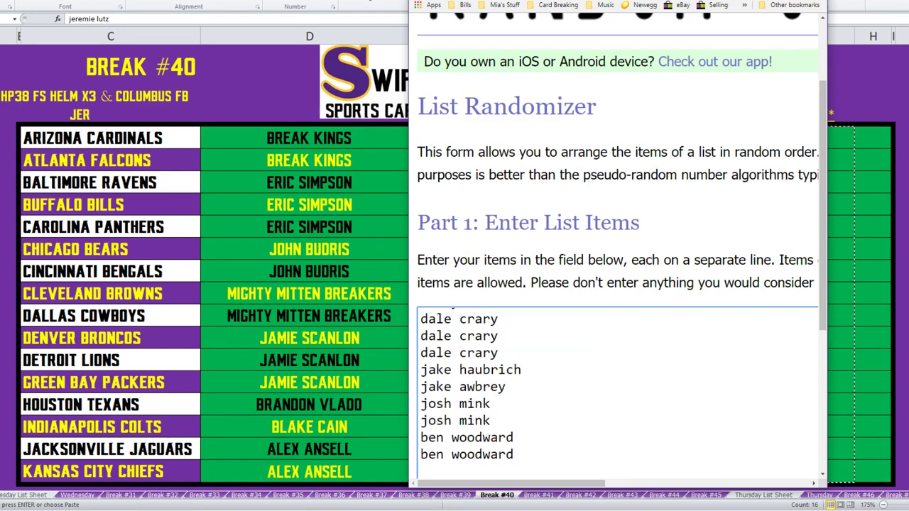
pyautogui.press('BackSpace')
# Step: Check the pasted name list against column G, then show the randomizer page full screen
pyautogui.scroll(2, 617, 255)
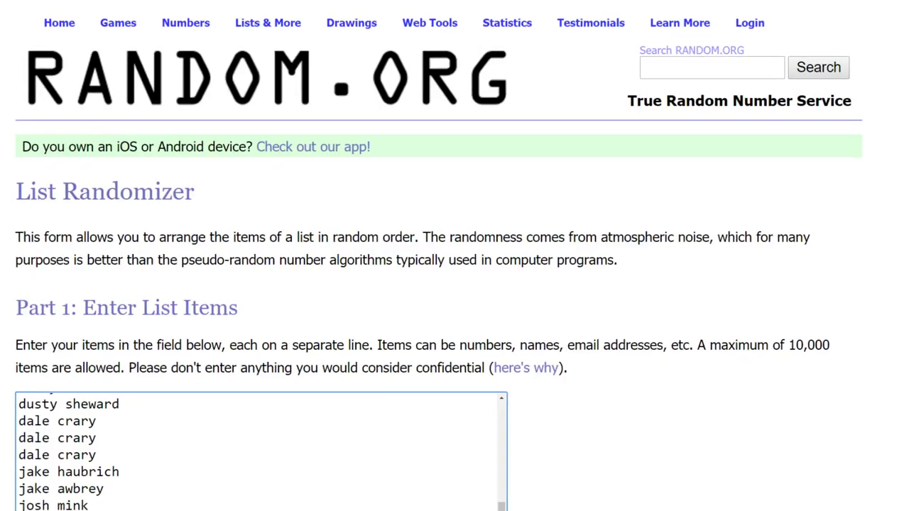
pyautogui.scroll(-3, 454, 256)
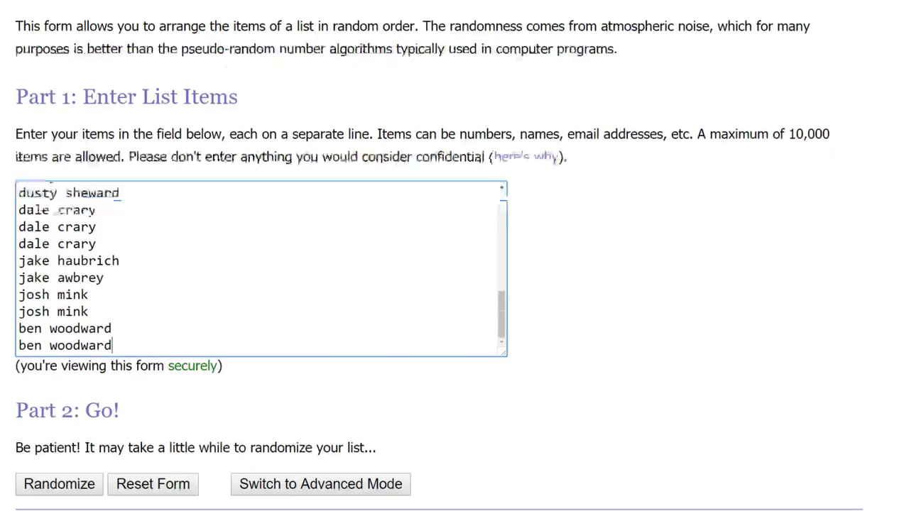
pyautogui.scroll(10, 261, 268)
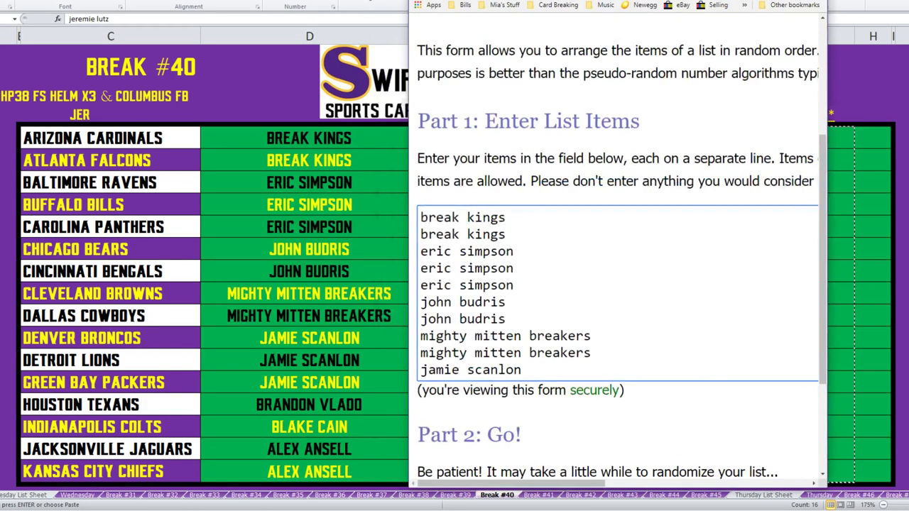
pyautogui.scroll(-3, 614, 249)
pyautogui.scroll(1, 618, 249)
pyautogui.scroll(-1, 618, 248)
pyautogui.click(513, 190)
pyautogui.scroll(-3, 618, 215)
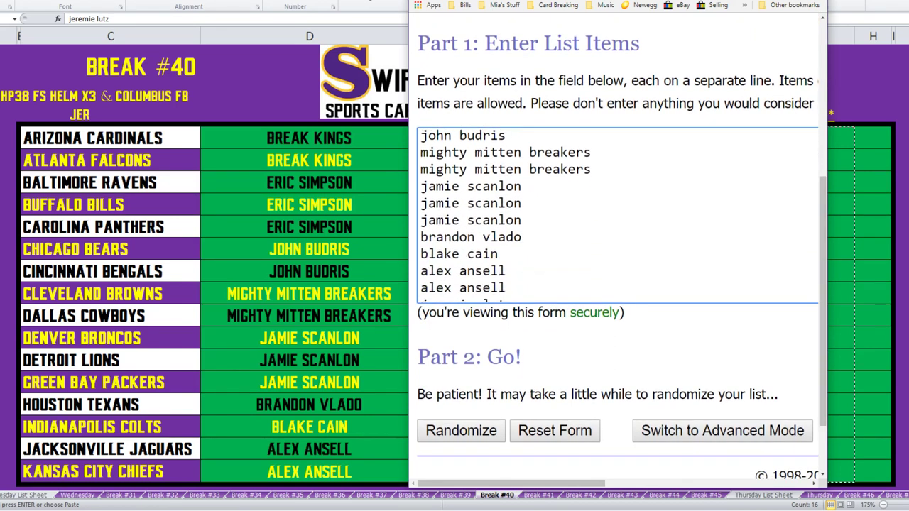
pyautogui.scroll(-5, 618, 215)
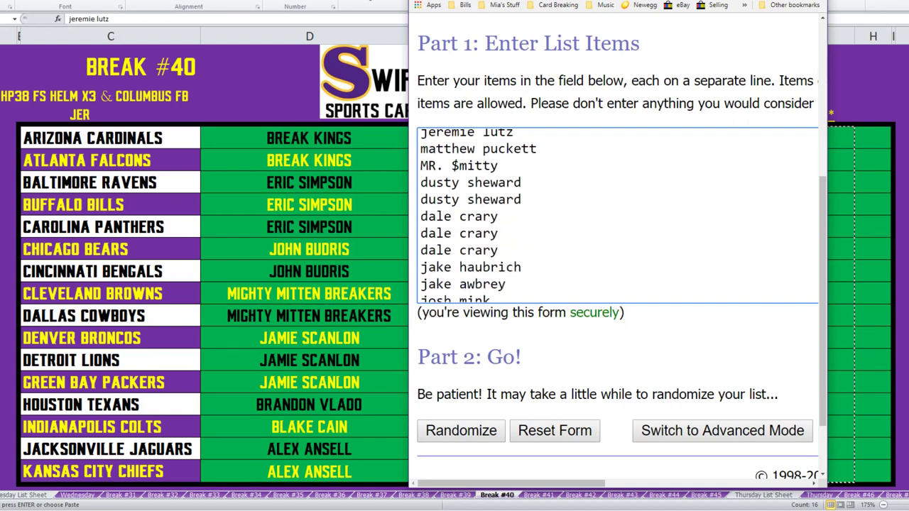
pyautogui.scroll(1, 617, 215)
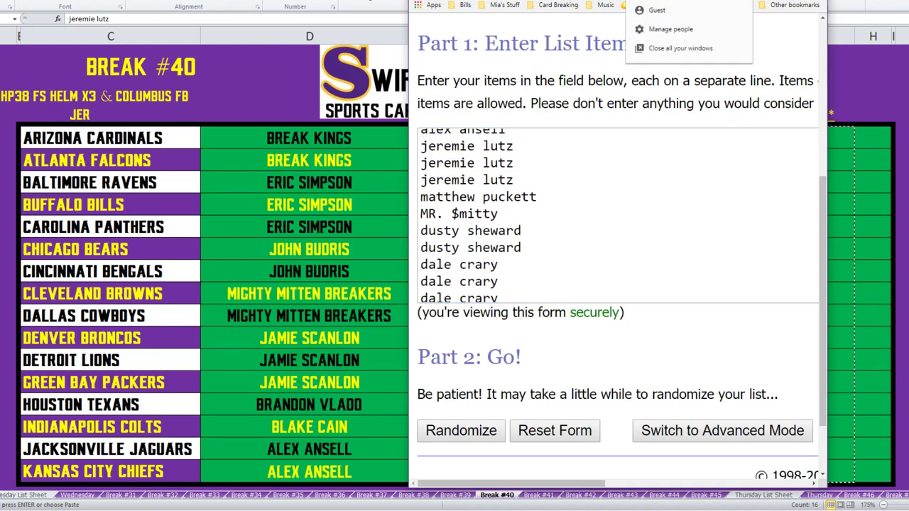
pyautogui.moveTo(625, 2); pyautogui.dragTo(421, 0)
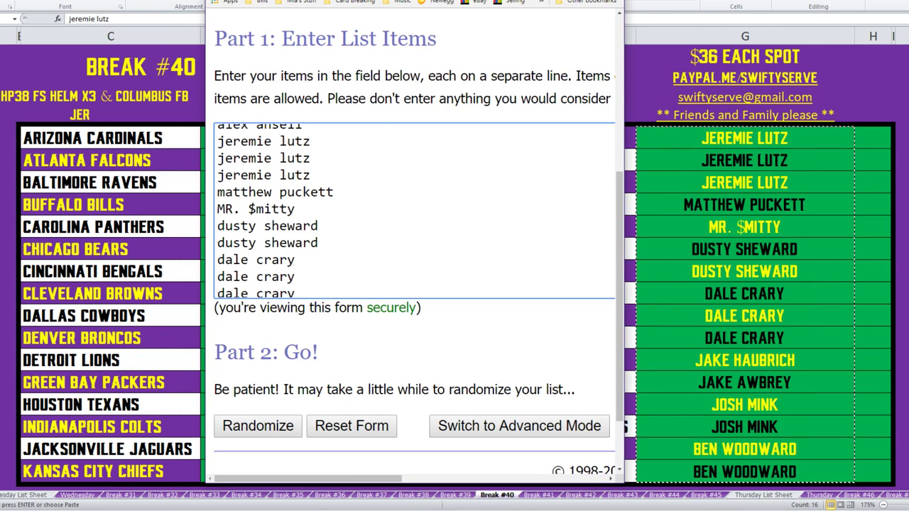
pyautogui.scroll(-1, 415, 210)
pyautogui.scroll(-1, 415, 210)
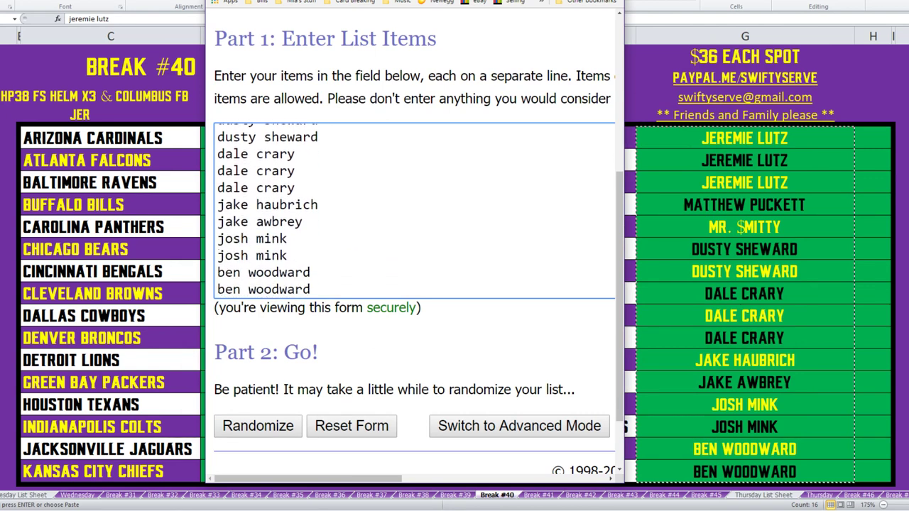
pyautogui.scroll(-1, 416, 210)
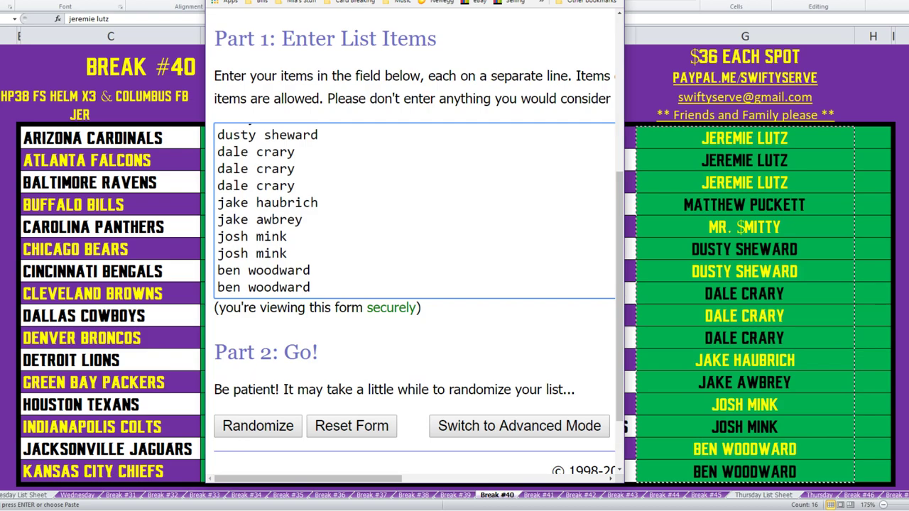
pyautogui.press('F11')
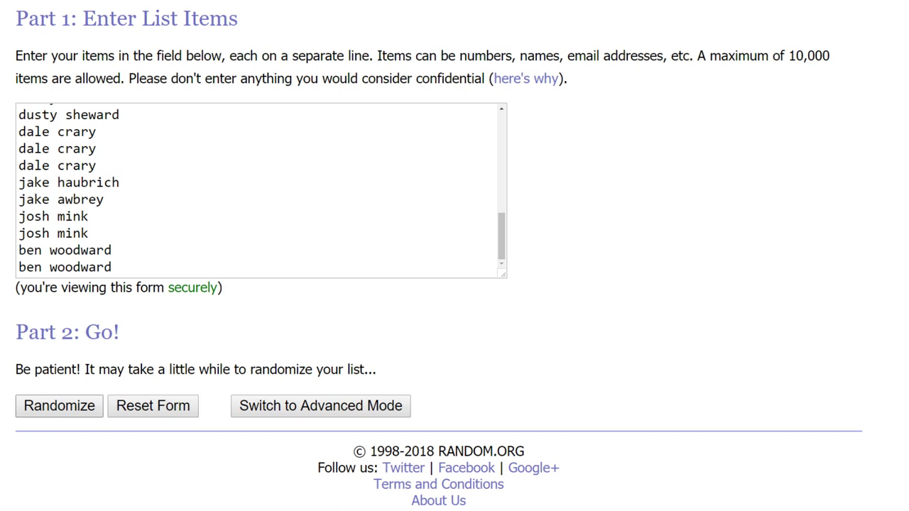
# Step: Shuffle the 32-name buyer list five times
pyautogui.press('Return')
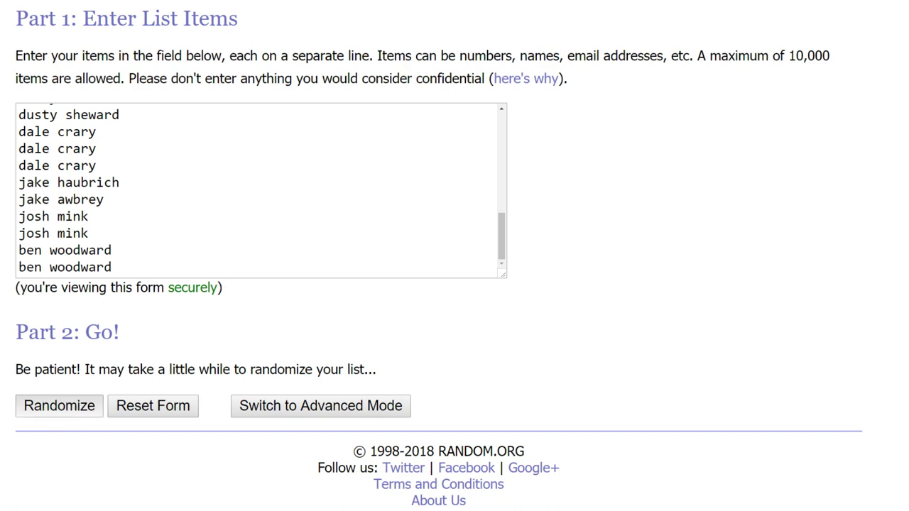
pyautogui.scroll(-10, 454, 255)
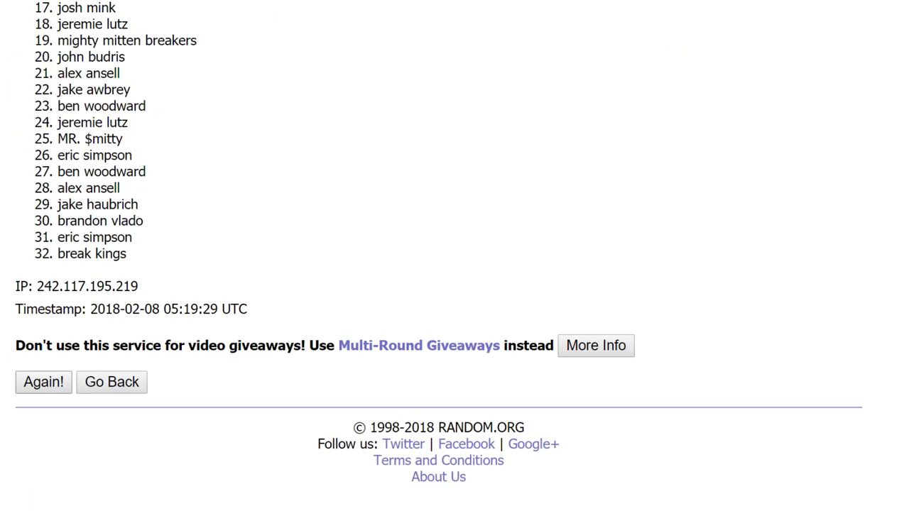
pyautogui.press('Return')
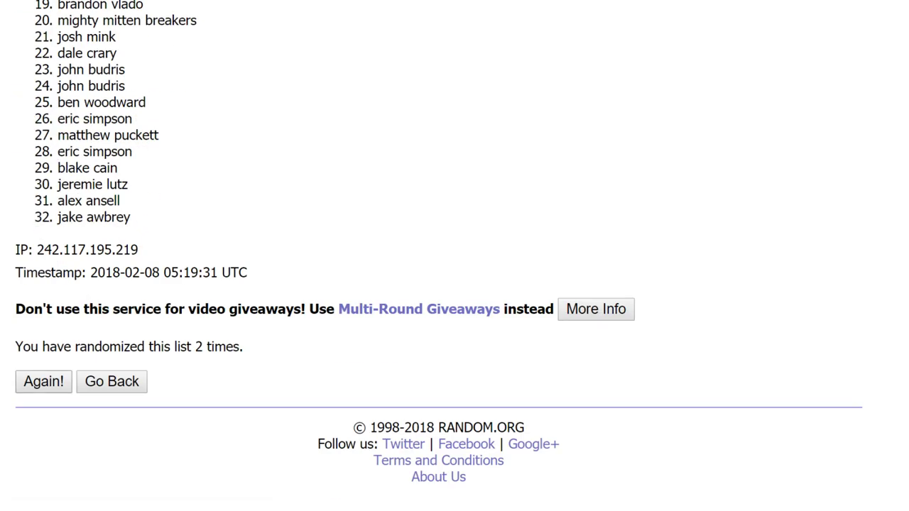
pyautogui.press('Return')
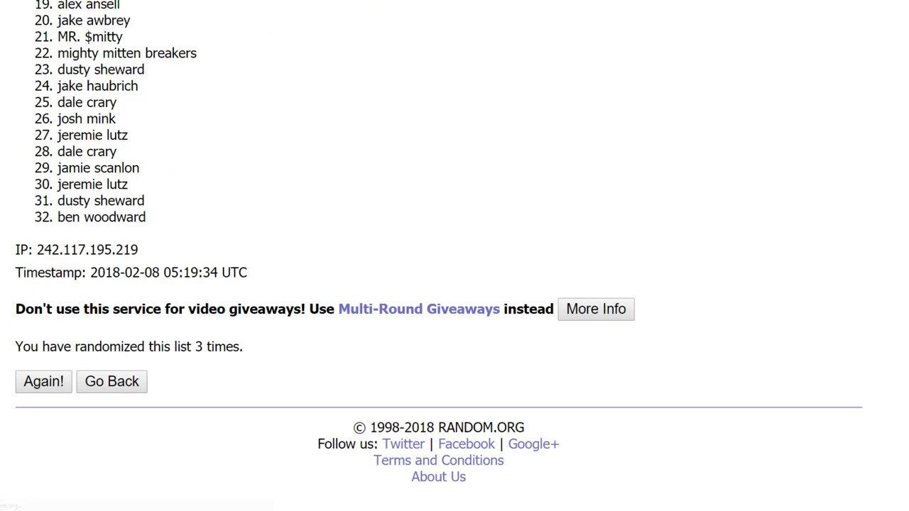
pyautogui.press('Return')
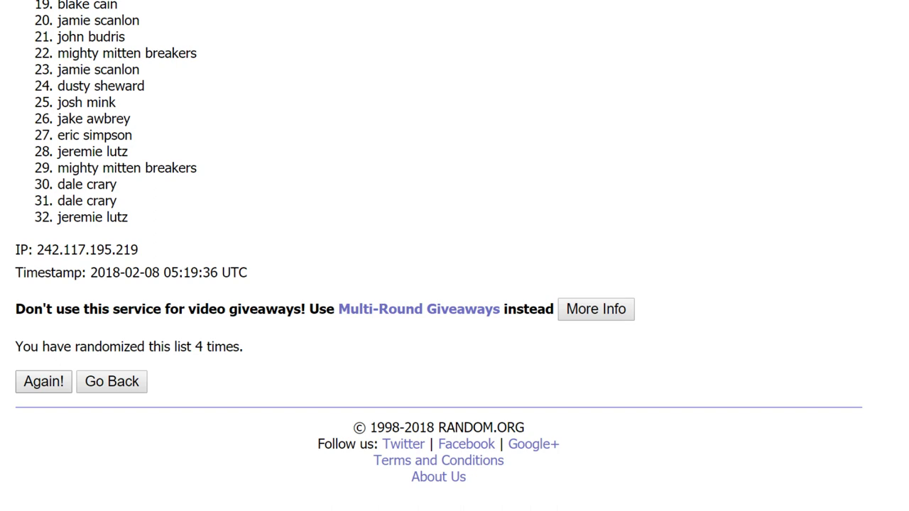
pyautogui.press('Return')
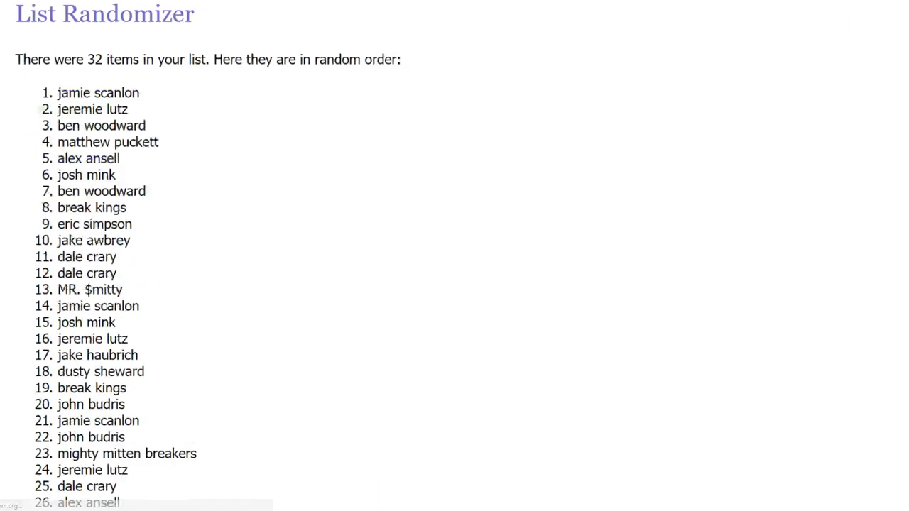
pyautogui.moveTo(163, 346); pyautogui.dragTo(243, 346)
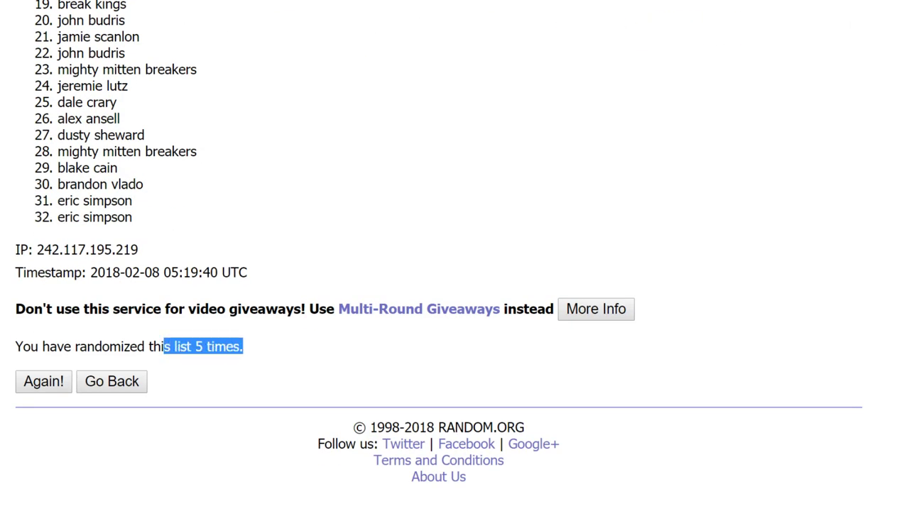
pyautogui.press('Home')
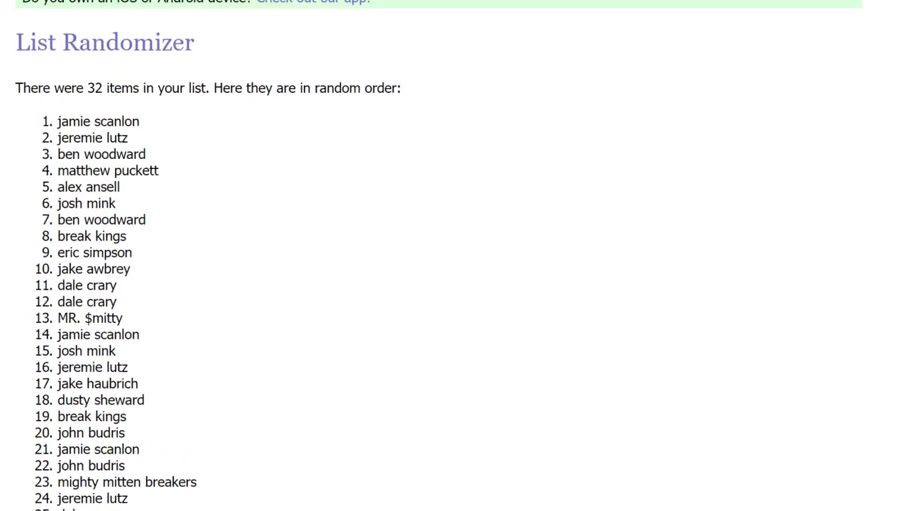
pyautogui.moveTo(57, 132); pyautogui.dragTo(128, 377)
pyautogui.hotkey('ctrl', 'c')
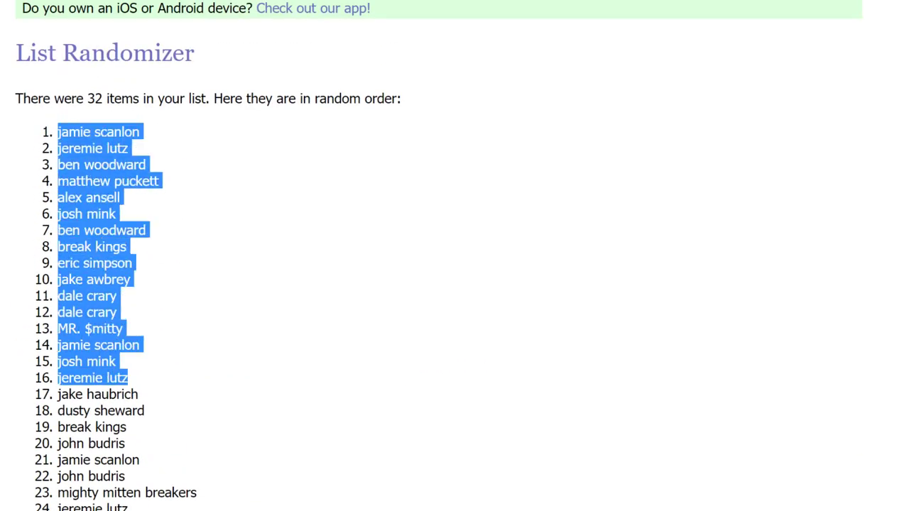
# Step: Paste shuffled names 1–16 as plain text into column D beside Arizona–Kansas City
pyautogui.hotkey('alt', 'Tab')
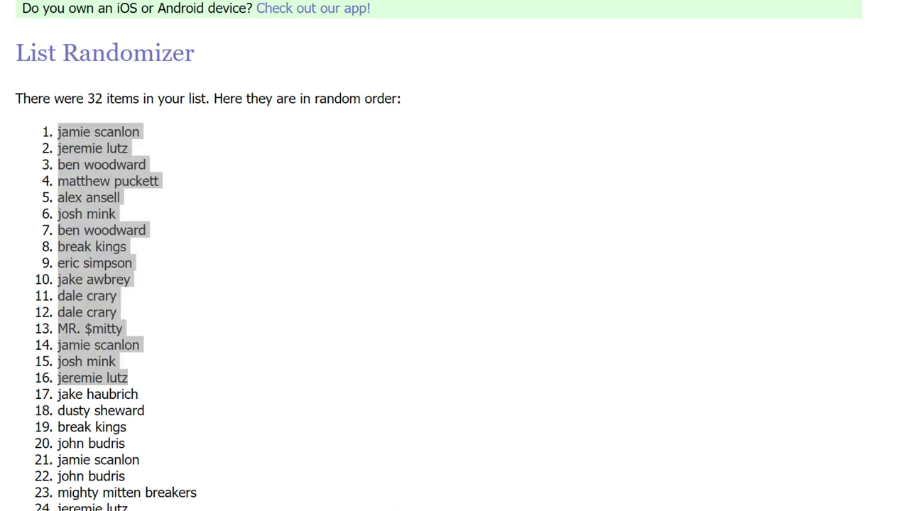
pyautogui.hotkey('ctrl', 'v')
pyautogui.hotkey('ctrl', 'a')
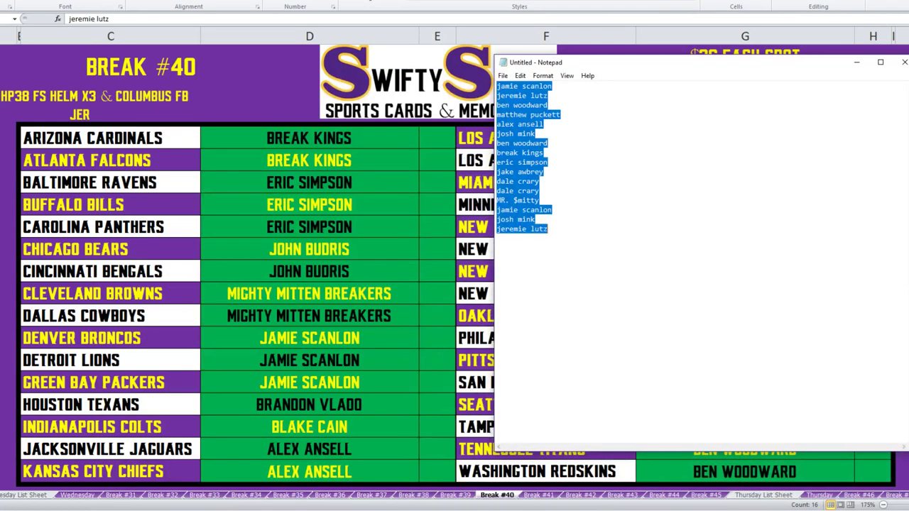
pyautogui.hotkey('alt', 'Tab')
pyautogui.moveTo(309, 137); pyautogui.dragTo(308, 449)
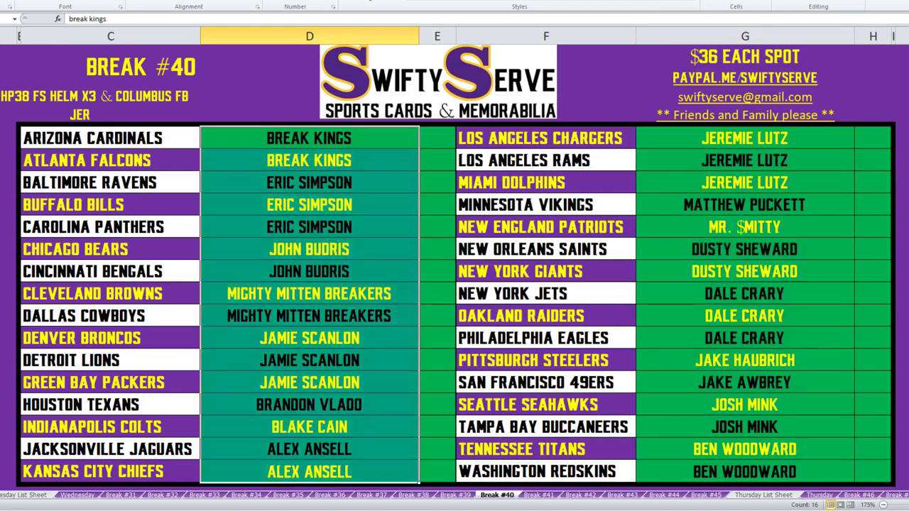
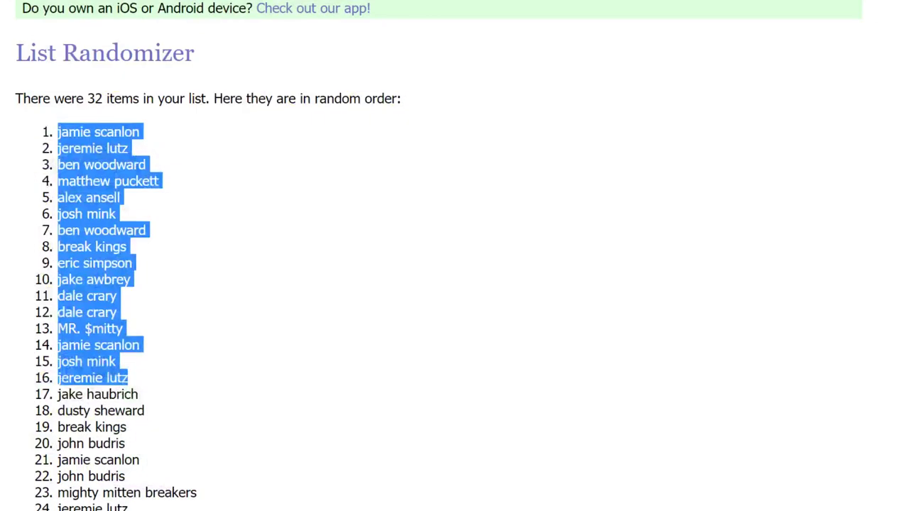
pyautogui.scroll(-3, 454, 256)
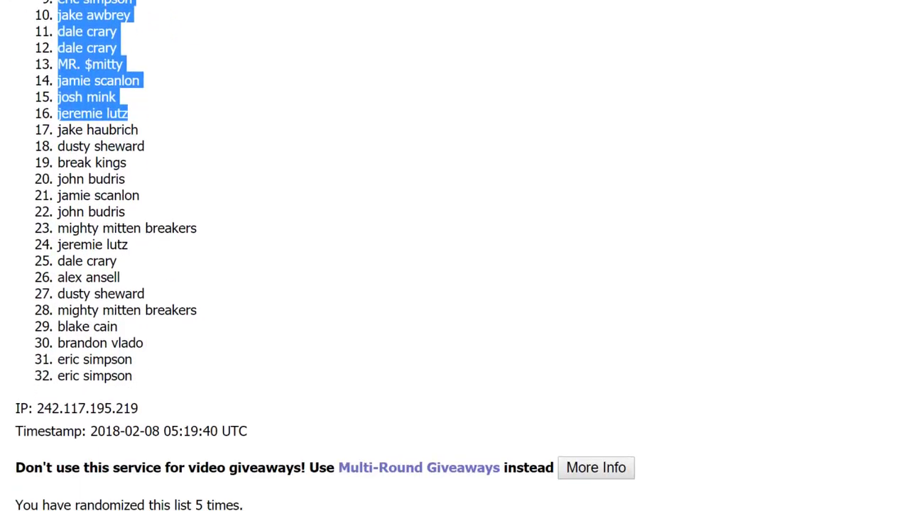
# Step: Paste shuffled names 17–32 as plain text into column G beside Chargers–Washington
pyautogui.moveTo(58, 130); pyautogui.dragTo(132, 375)
pyautogui.hotkey('ctrl', 'c')
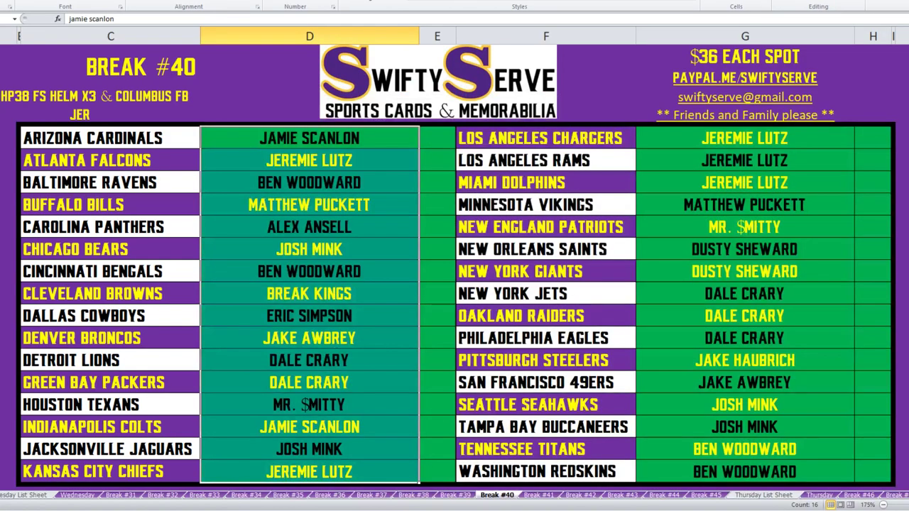
pyautogui.hotkey('alt', 'Tab')
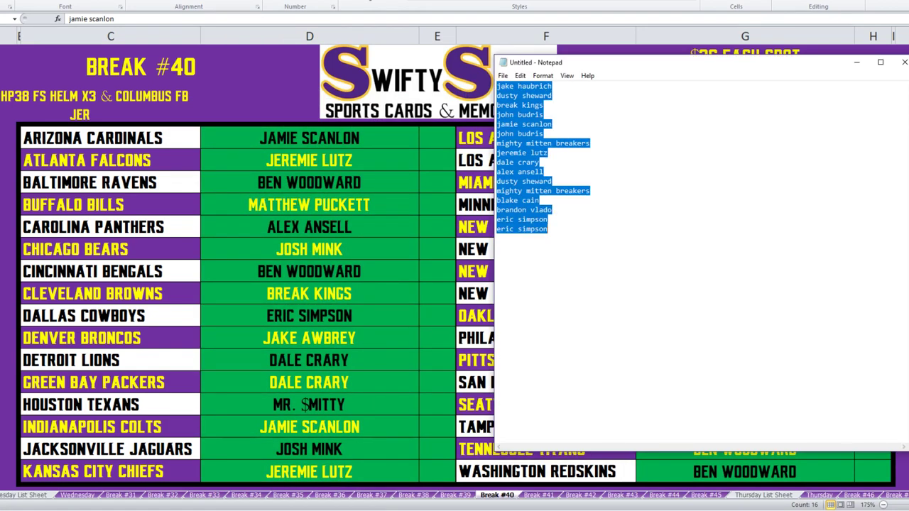
pyautogui.hotkey('alt', 'Tab')
pyautogui.moveTo(744, 138); pyautogui.dragTo(744, 471)
pyautogui.hotkey('ctrl', 'v')
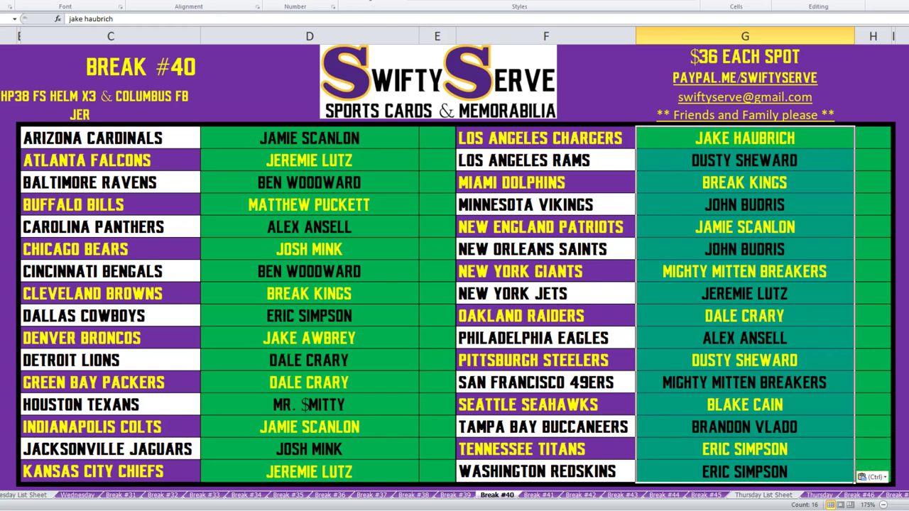
pyautogui.hotkey('shift', 'Up')
pyautogui.hotkey('shift', 'Up')
pyautogui.hotkey('shift', 'Up')
pyautogui.hotkey('shift', 'Up')
pyautogui.hotkey('shift', 'Up')
pyautogui.hotkey('shift', 'Up')
pyautogui.hotkey('shift', 'Up')
pyautogui.hotkey('shift', 'Up')
pyautogui.hotkey('shift', 'Up')
pyautogui.hotkey('shift', 'Up')
pyautogui.hotkey('ctrl', 'shift', 'Down')
pyautogui.hotkey('shift', 'Right')
# Step: Give the name cells in columns D:E and G:H no fill and black font
pyautogui.press('Left')
pyautogui.press('Left')
pyautogui.press('Left')
pyautogui.hotkey('ctrl', 'shift', 'Down')
pyautogui.hotkey('shift', 'Right')
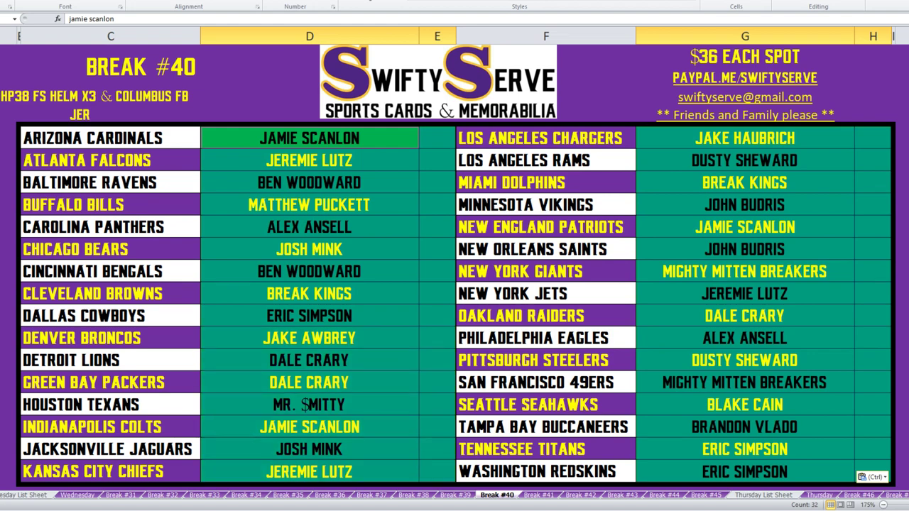
pyautogui.hotkey('alt', 'h')
pyautogui.press('h')
pyautogui.press('Down')
pyautogui.press('Down')
pyautogui.press('Down')
pyautogui.press('Return')
pyautogui.hotkey('alt', 'h')
pyautogui.press('f')
pyautogui.press('c')
pyautogui.press('Return')
# Step: Multi-select every other row of the column D names
pyautogui.press('Down')
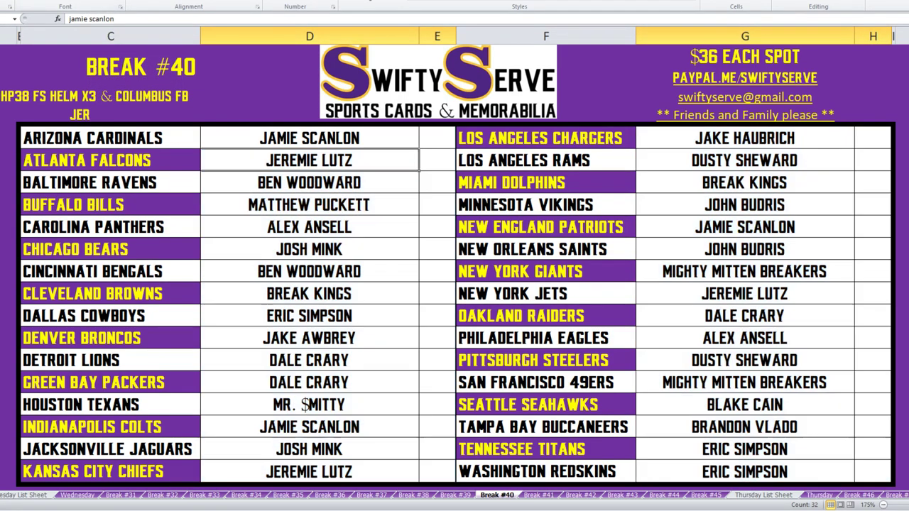
pyautogui.hotkey('shift', 'F8')
pyautogui.press('Down')
pyautogui.press('Down')
pyautogui.hotkey('shift', 'Right')
pyautogui.hotkey('shift', 'F8')
pyautogui.press('Down')
pyautogui.press('Down')
pyautogui.hotkey('shift', 'Right')
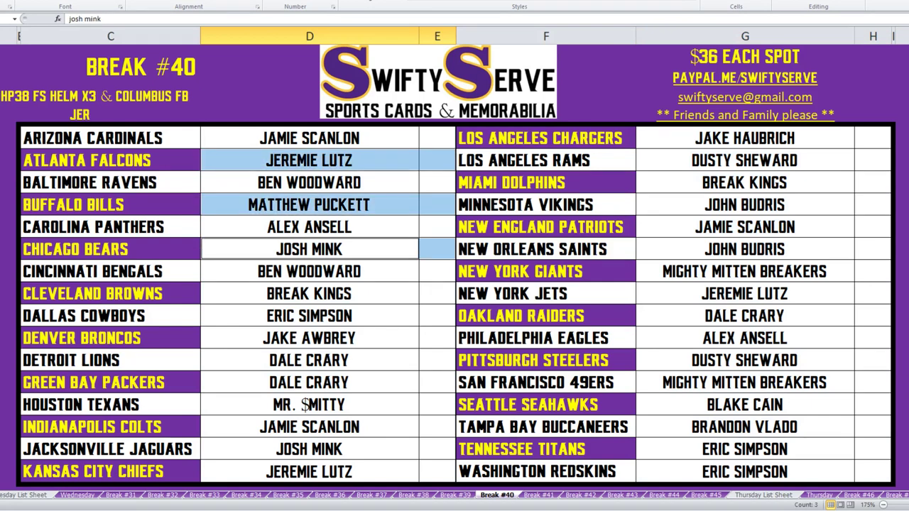
pyautogui.hotkey('shift', 'F8')
pyautogui.press('Down')
pyautogui.press('Down')
pyautogui.hotkey('shift', 'Right')
pyautogui.hotkey('shift', 'F8')
pyautogui.press('Down')
pyautogui.press('Down')
pyautogui.hotkey('shift', 'Right')
pyautogui.hotkey('shift', 'F8')
pyautogui.press('Down')
pyautogui.press('Down')
pyautogui.hotkey('shift', 'Right')
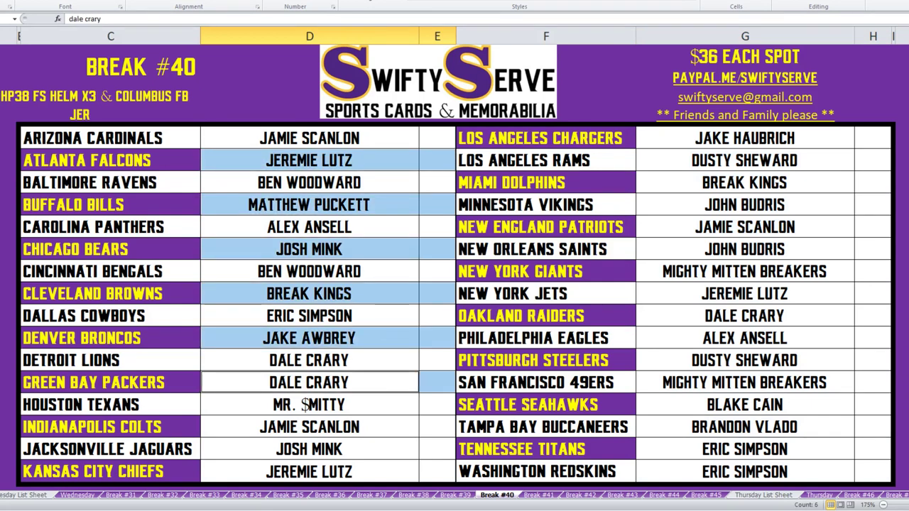
pyautogui.hotkey('shift', 'F8')
pyautogui.press('Down')
pyautogui.press('Down')
pyautogui.hotkey('shift', 'Right')
pyautogui.hotkey('shift', 'F8')
pyautogui.press('Down')
pyautogui.press('Down')
pyautogui.hotkey('shift', 'Right')
pyautogui.hotkey('shift', 'F8')
pyautogui.press('Up')
pyautogui.press('Right')
pyautogui.press('Right')
pyautogui.press('Right')
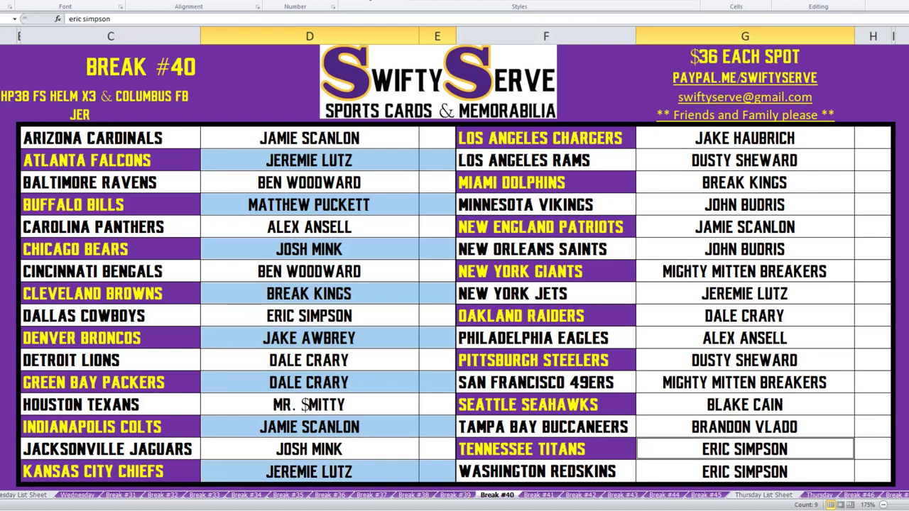
pyautogui.hotkey('shift', 'Right')
# Step: Add every other row of the column G names to the selection
pyautogui.hotkey('shift', 'F8')
pyautogui.press('Up')
pyautogui.press('Up')
pyautogui.hotkey('shift', 'Right')
pyautogui.hotkey('shift', 'F8')
pyautogui.press('Up')
pyautogui.press('Up')
pyautogui.hotkey('shift', 'Right')
pyautogui.hotkey('shift', 'F8')
pyautogui.press('Up')
pyautogui.press('Up')
pyautogui.hotkey('shift', 'Right')
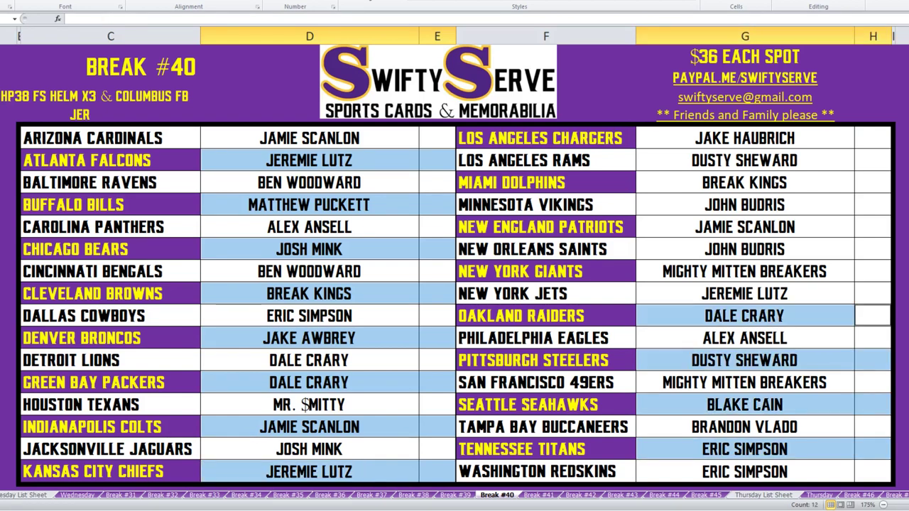
pyautogui.hotkey('shift', 'F8')
pyautogui.press('Up')
pyautogui.press('Up')
pyautogui.hotkey('shift', 'Right')
pyautogui.hotkey('shift', 'F8')
pyautogui.press('Up')
pyautogui.press('Up')
pyautogui.hotkey('shift', 'Right')
pyautogui.hotkey('shift', 'F8')
pyautogui.press('Up')
pyautogui.press('Up')
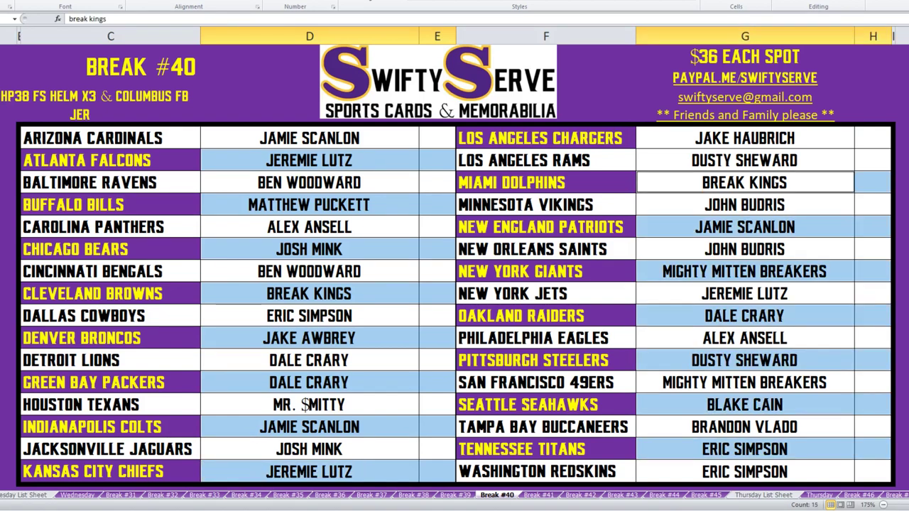
pyautogui.hotkey('shift', 'Right')
pyautogui.hotkey('shift', 'F8')
pyautogui.press('Up')
pyautogui.press('Up')
pyautogui.press('Right')
pyautogui.hotkey('shift', 'Left')
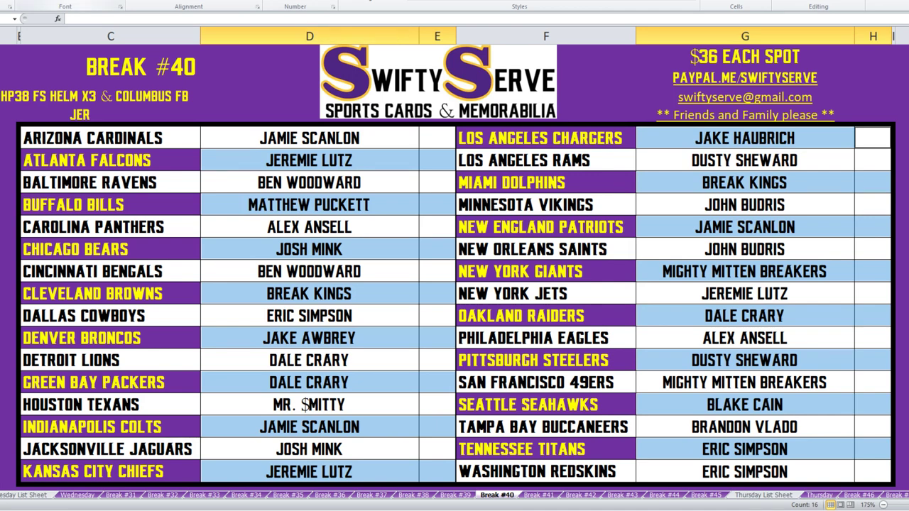
# Step: Fill the selected alternate rows purple with yellow names
pyautogui.hotkey('alt', 'h')
pyautogui.press('h')
pyautogui.press('Left')
pyautogui.press('Return')
pyautogui.hotkey('alt', 'h')
pyautogui.press('f')
pyautogui.press('c')
pyautogui.press('Down')
pyautogui.press('Down')
pyautogui.press('Down')
pyautogui.press('Down')
pyautogui.press('Down')
pyautogui.press('Down')
pyautogui.press('Down')
pyautogui.press('Return')
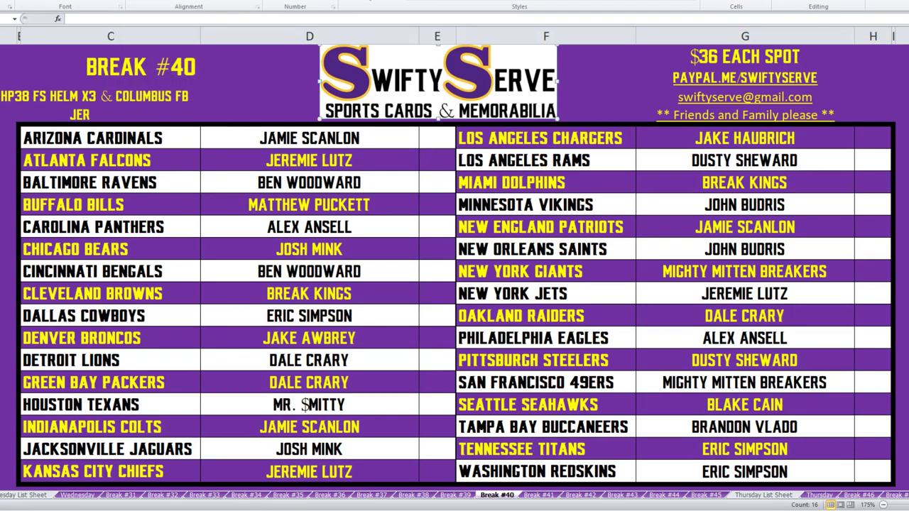
pyautogui.click(305, 403)
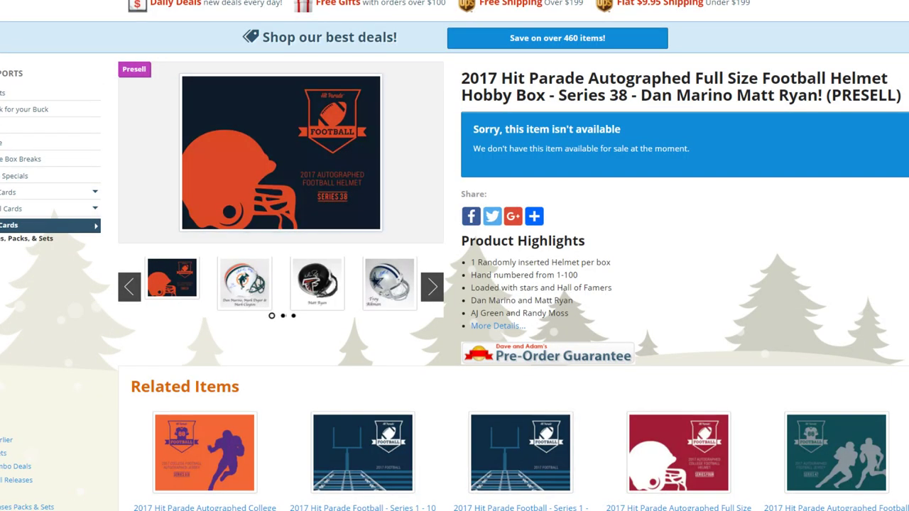
# Step: Open the Hit Parade Series 38 helmet box's main image in the enlarged gallery
pyautogui.scroll(-5, 454, 255)
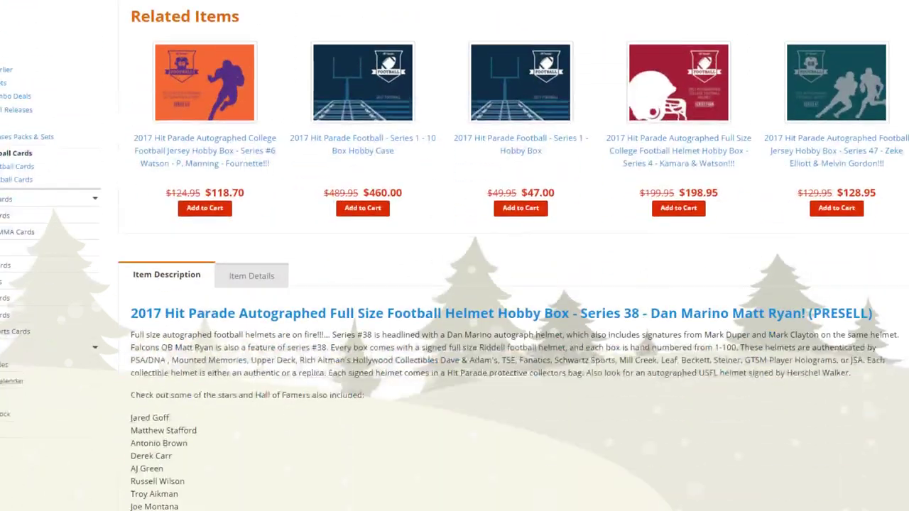
pyautogui.scroll(5, 454, 256)
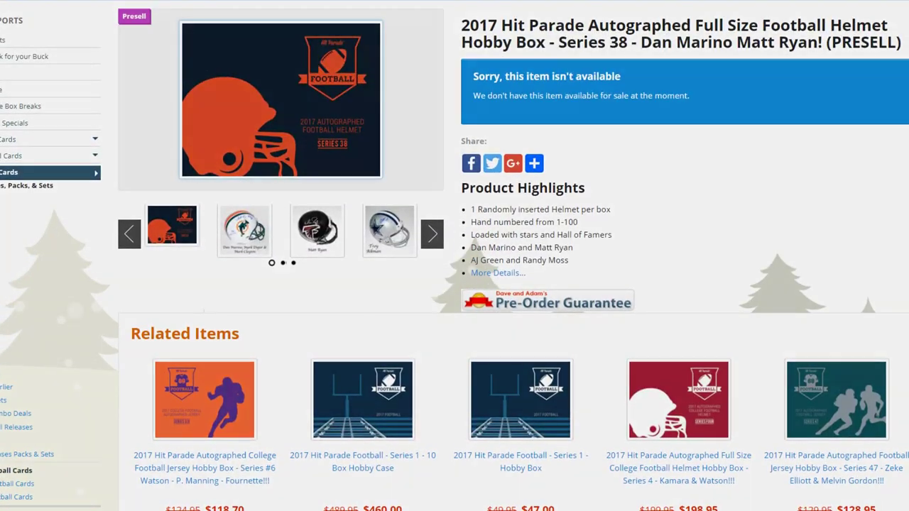
pyautogui.click(284, 113)
pyautogui.click(251, 479)
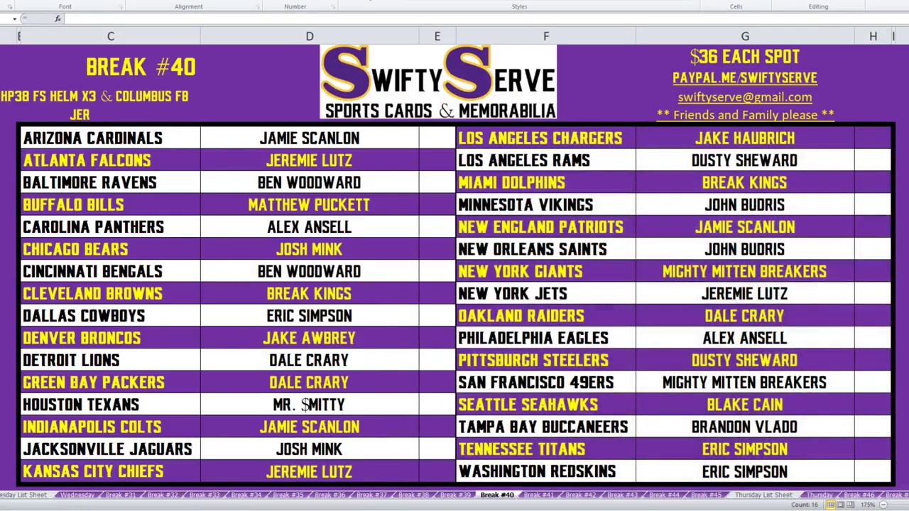
pyautogui.click(310, 226)
pyautogui.click(745, 182)
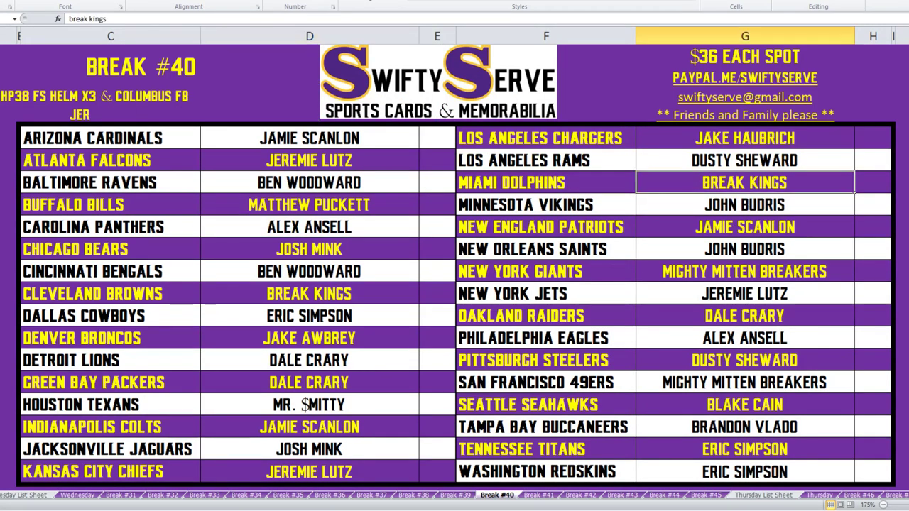
pyautogui.write('alex')
pyautogui.press('Left')
pyautogui.press('Left')
pyautogui.press('Left')
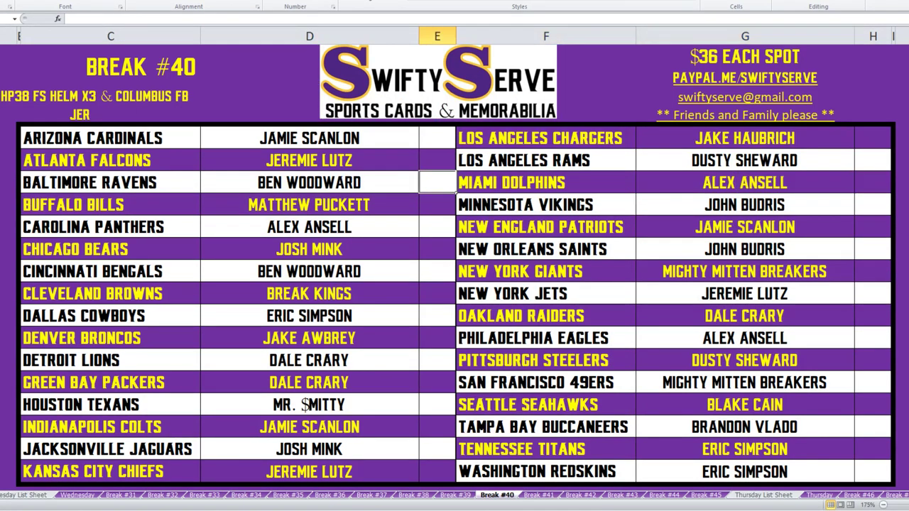
pyautogui.press('Down')
pyautogui.press('Down')
pyautogui.write('break')
pyautogui.press('Return')
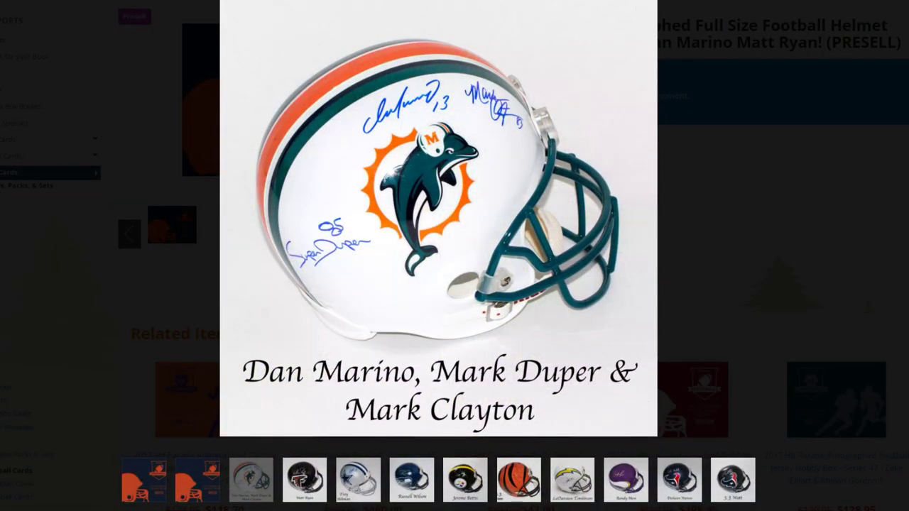
# Step: Step through the signed-helmet photos from Falcons to Vikings, then close the gallery
pyautogui.press('Right')
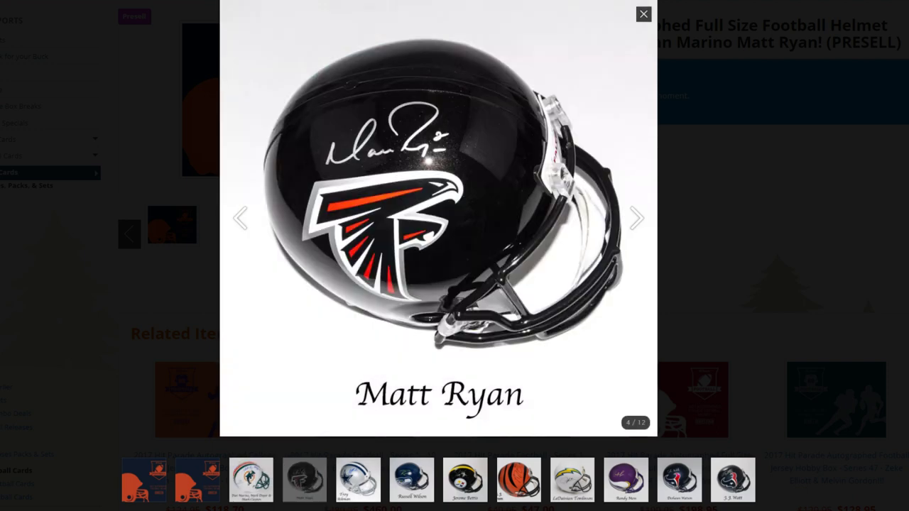
pyautogui.press('Right')
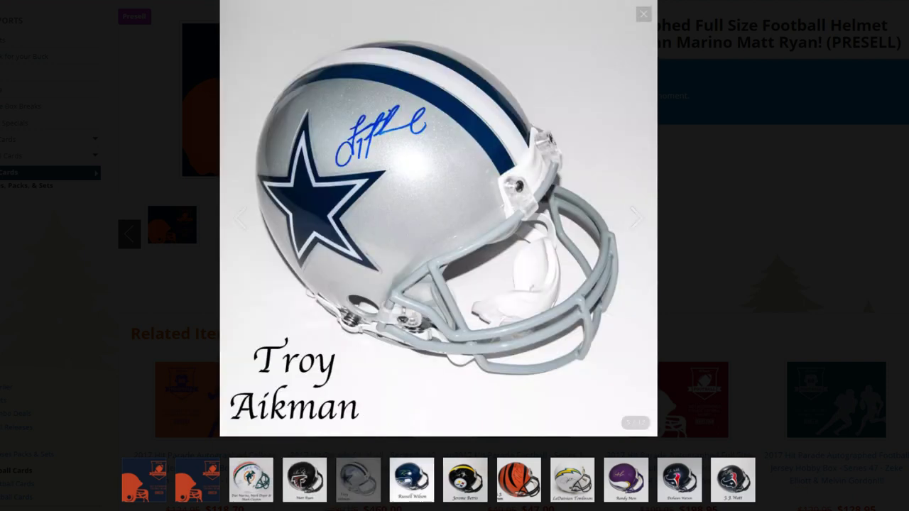
pyautogui.press('Right')
pyautogui.press('Right')
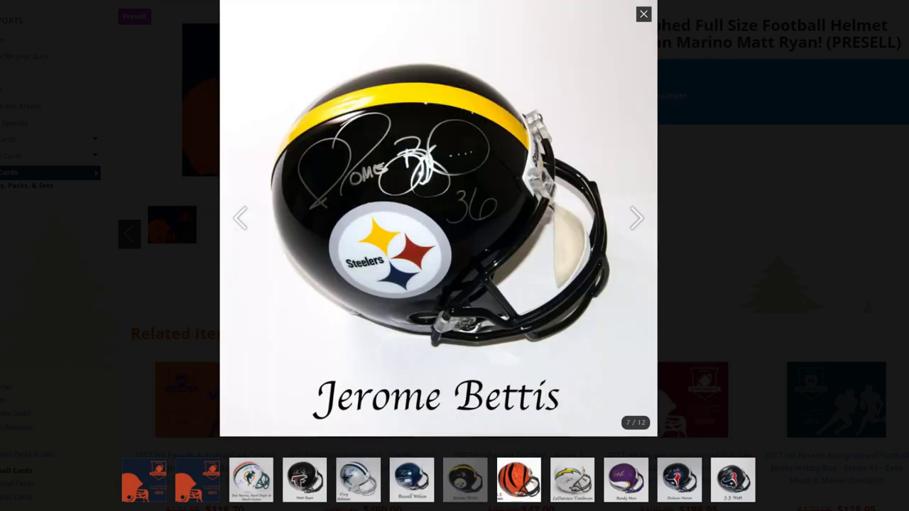
pyautogui.press('Right')
pyautogui.press('Right')
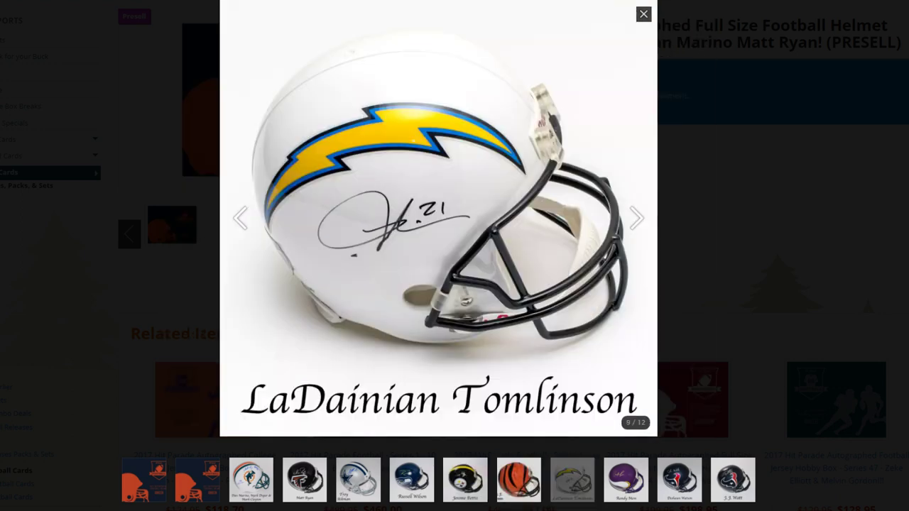
pyautogui.press('Right')
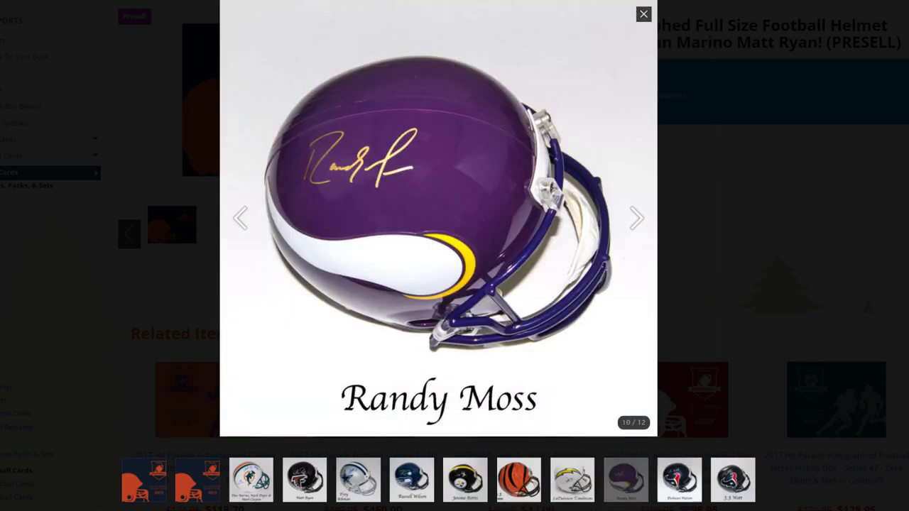
pyautogui.press('Right')
pyautogui.press('Right')
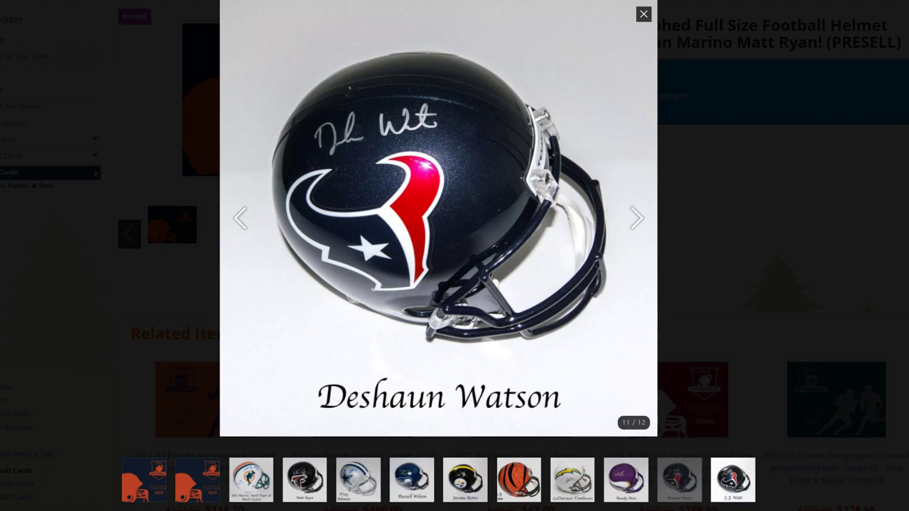
pyautogui.press('Escape')
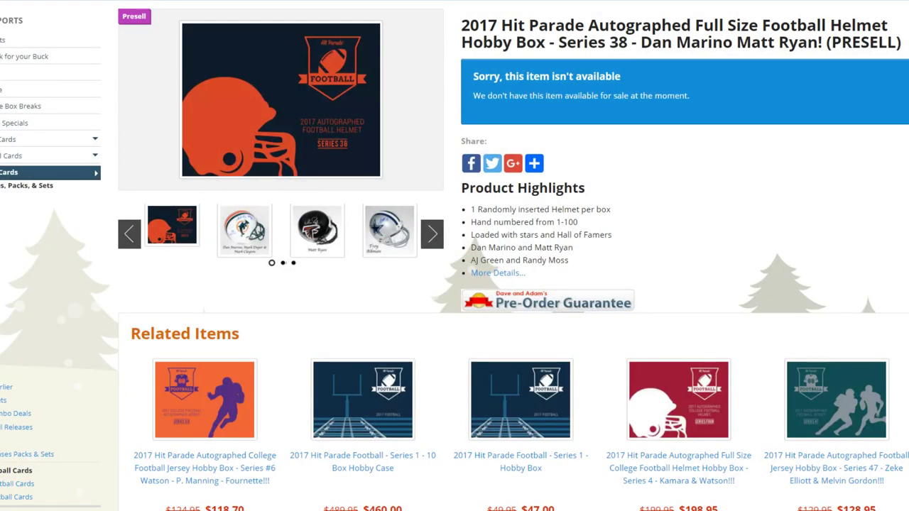
# Step: Scroll up and down the Series 38 helmet hobby box product page
pyautogui.scroll(2, 454, 255)
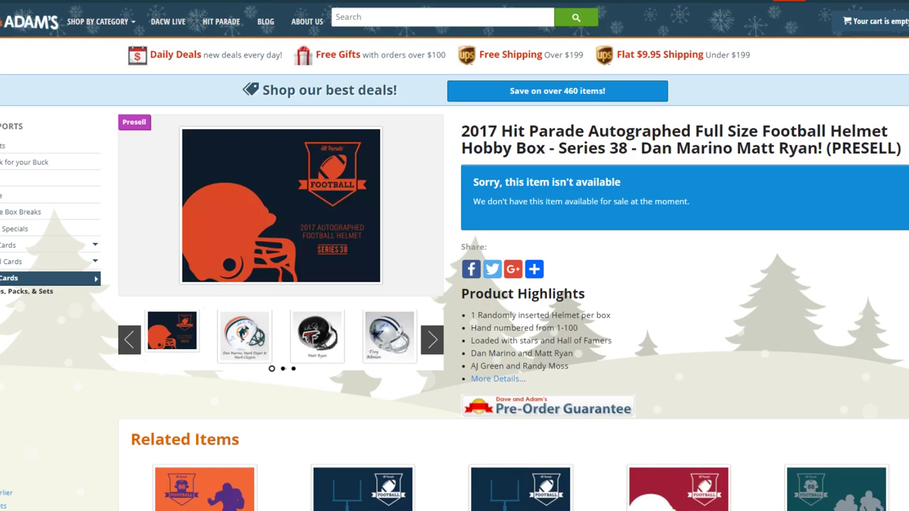
pyautogui.scroll(-5, 546, 163)
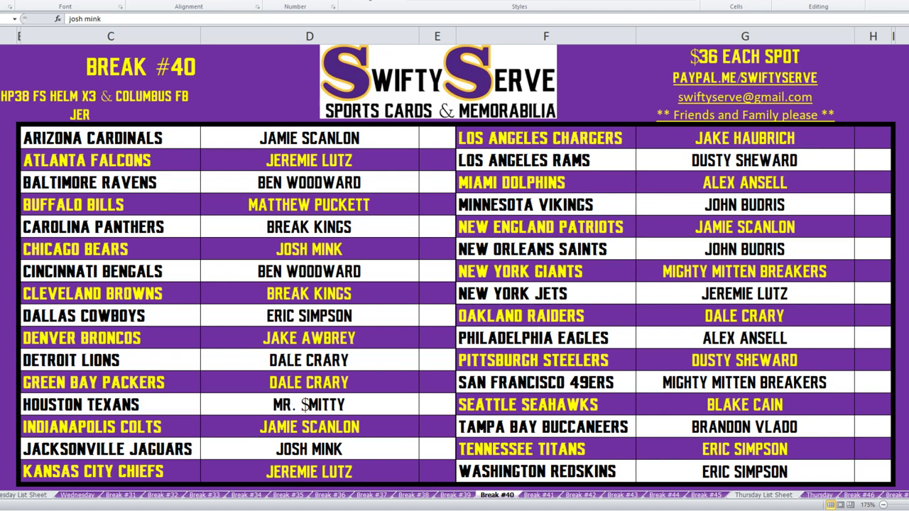
# Step: Fill the New England Patriots buyer-name entry green
pyautogui.click(309, 249)
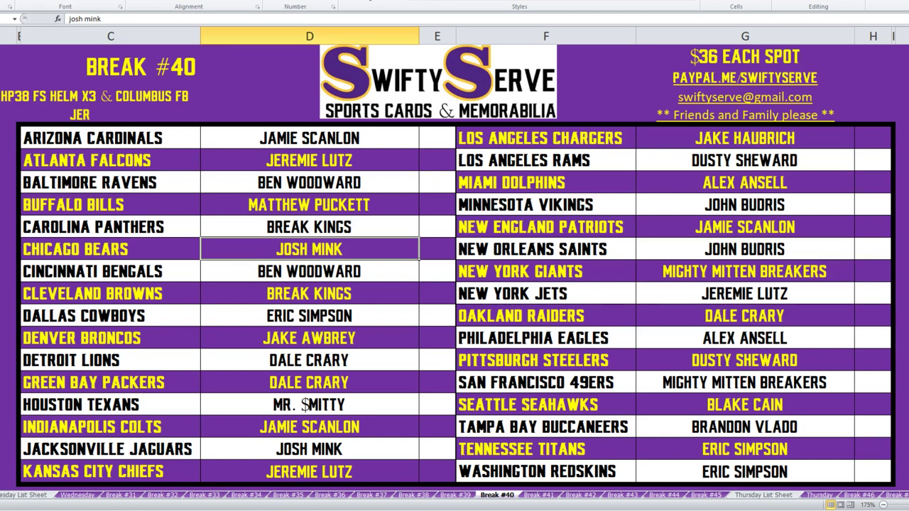
pyautogui.moveTo(745, 227); pyautogui.dragTo(872, 226)
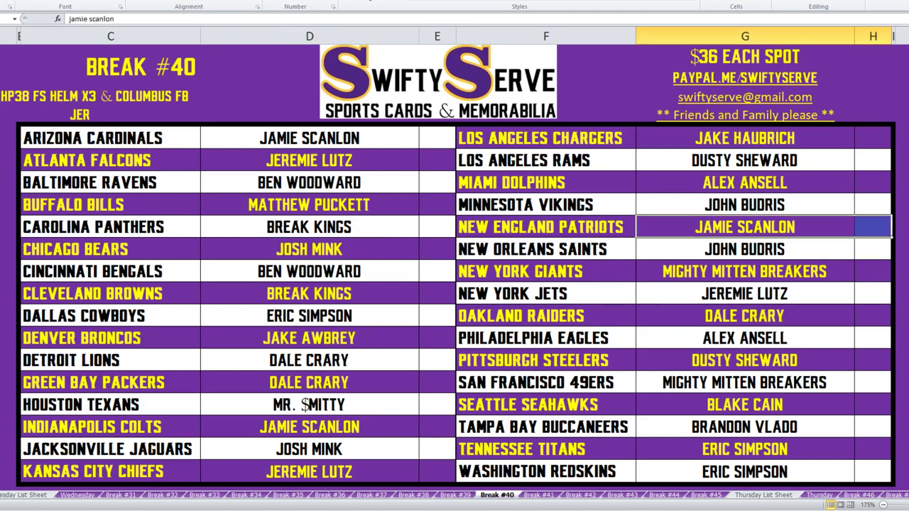
pyautogui.click(106, 3)
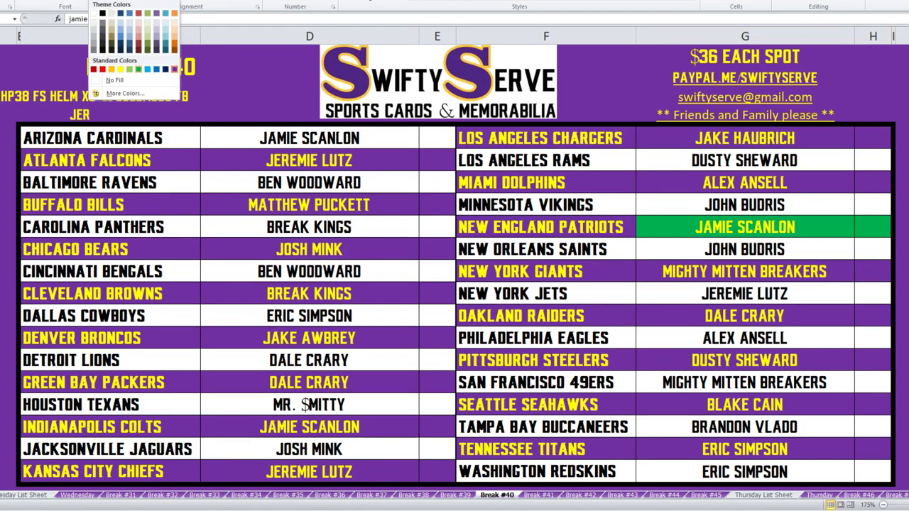
pyautogui.click(139, 70)
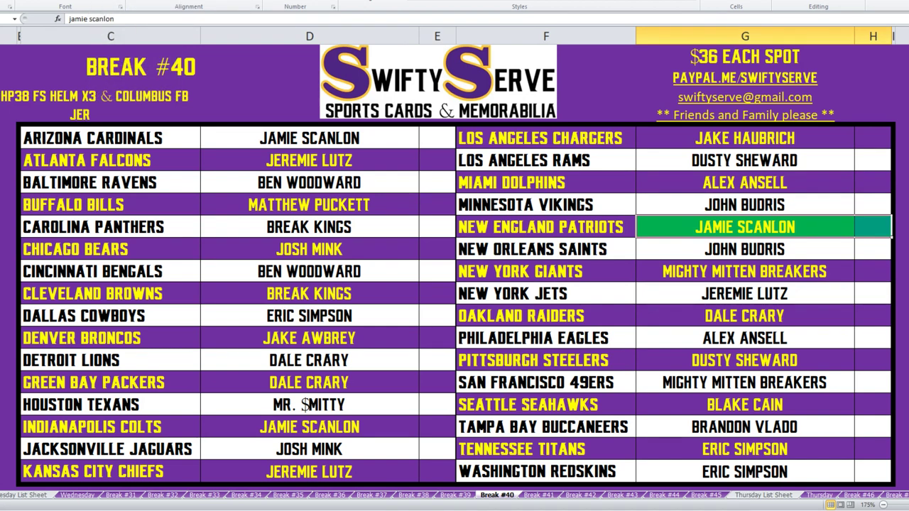
# Step: Retype the Baltimore Ravens and Cleveland Browns buyer names in column D, swapping them
pyautogui.click(308, 205)
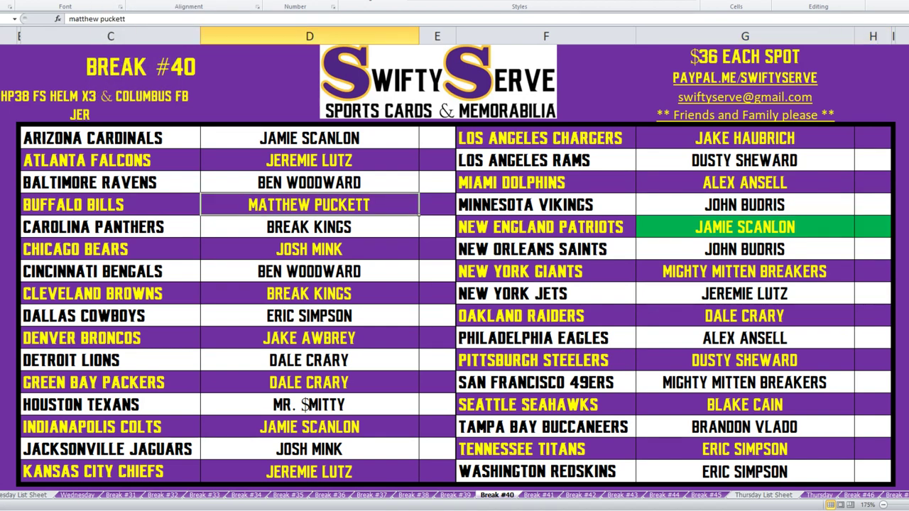
pyautogui.press('Down')
pyautogui.press('Down')
pyautogui.press('Down')
pyautogui.hotkey('shift', 'Up')
pyautogui.press('Down')
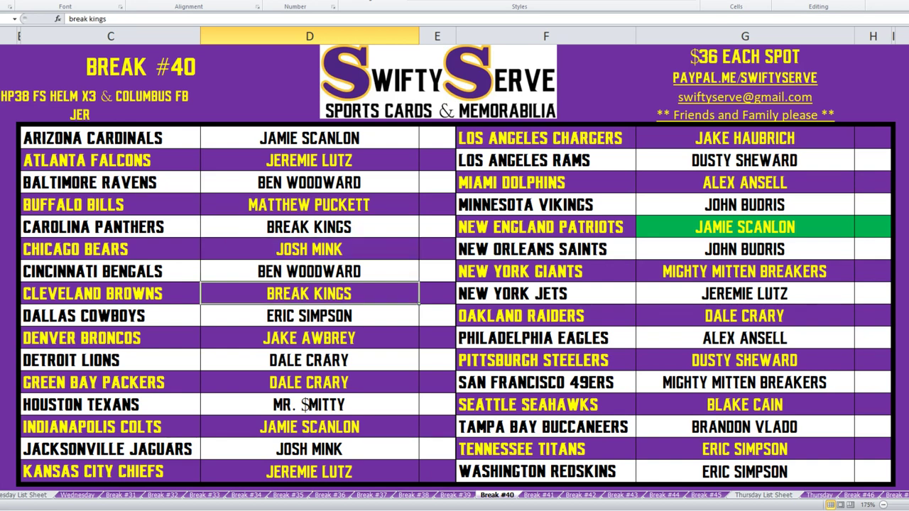
pyautogui.click(309, 182)
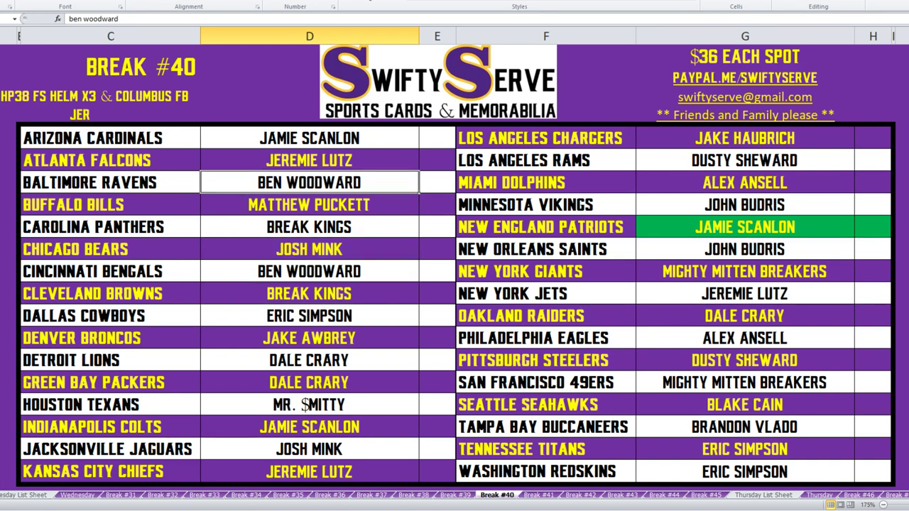
pyautogui.write('break')
pyautogui.press('Left')
pyautogui.press('Up')
pyautogui.press('Down')
pyautogui.press('Down')
pyautogui.press('Down')
pyautogui.press('Down')
pyautogui.press('Down')
pyautogui.press('Right')
pyautogui.write('ben')
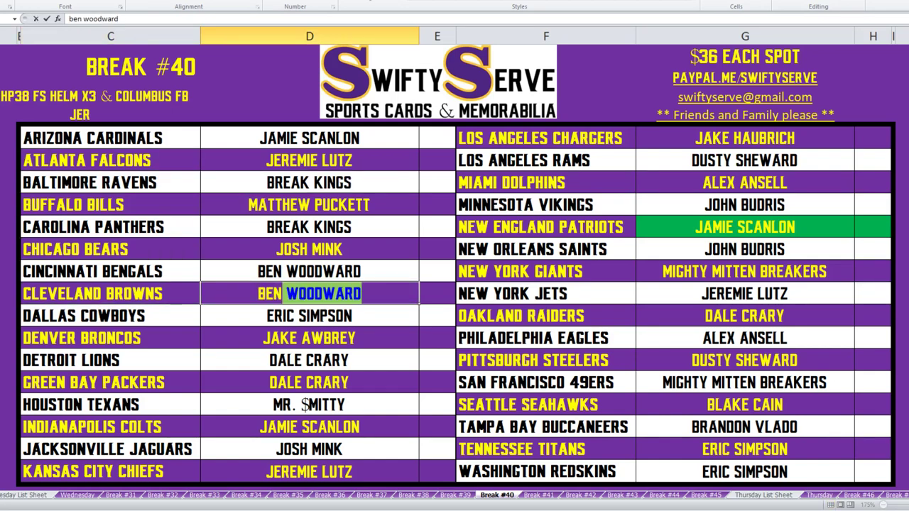
pyautogui.hotkey('ctrl', 'Return')
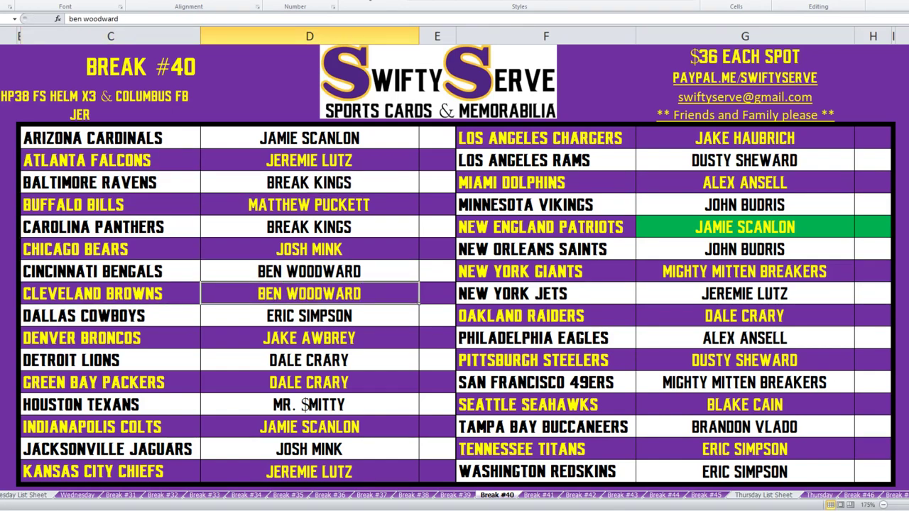
# Step: Fill the Philadelphia Eagles and Denver Broncos buyer-name entries green
pyautogui.click(745, 337)
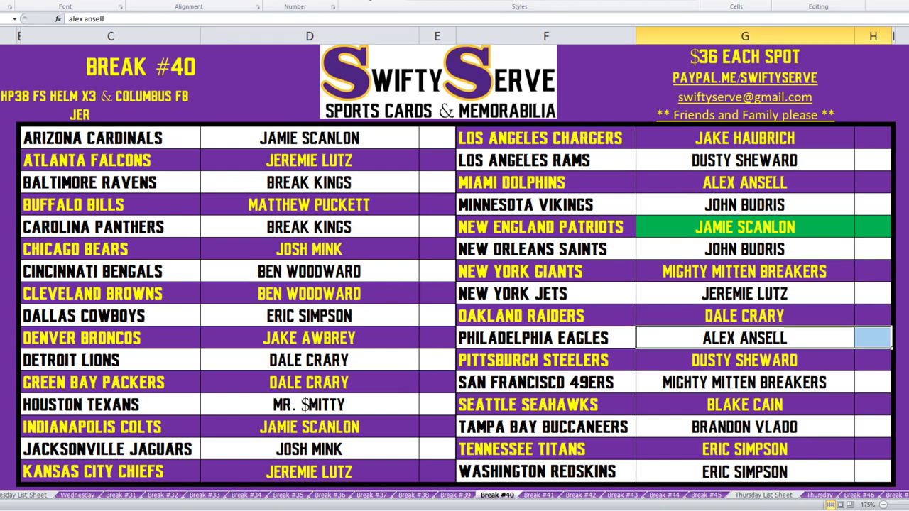
pyautogui.press('F4')
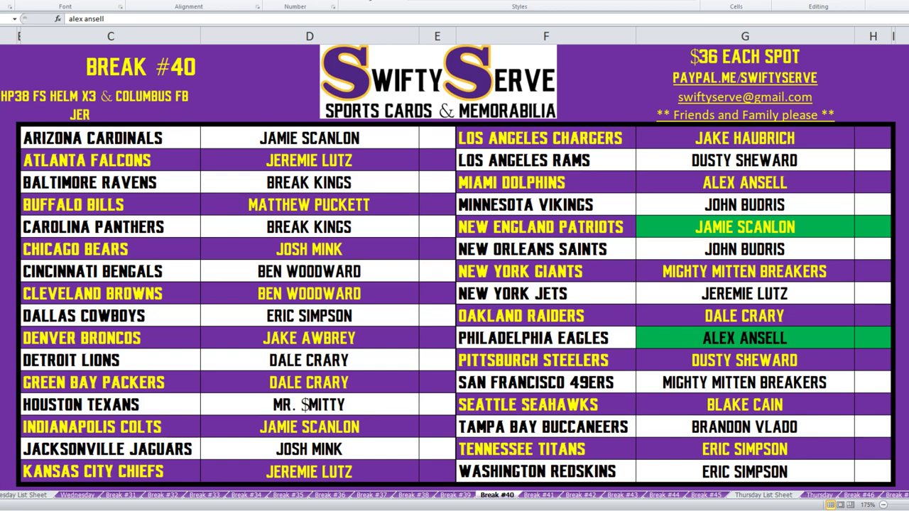
pyautogui.click(309, 337)
pyautogui.keyDown('shift'); pyautogui.click(437, 338); pyautogui.keyUp('shift')
pyautogui.press('F4')
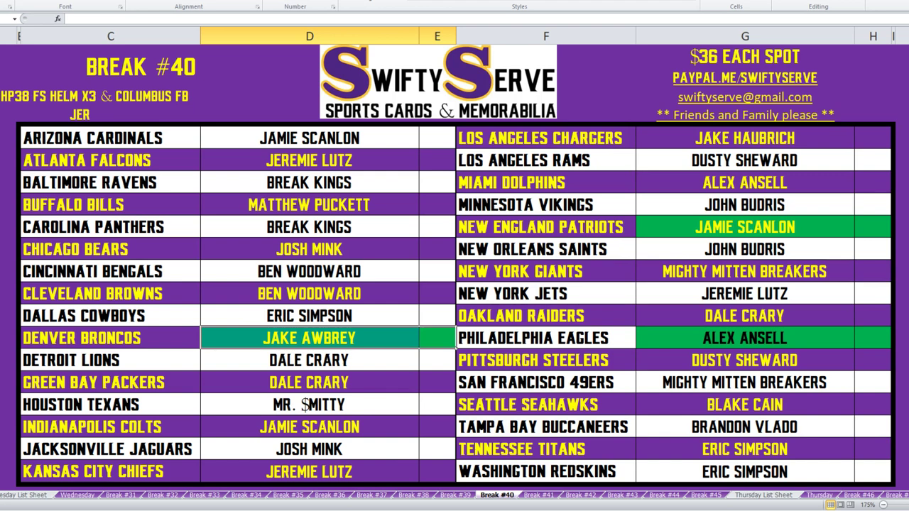
pyautogui.hotkey('ctrl', 'Home')
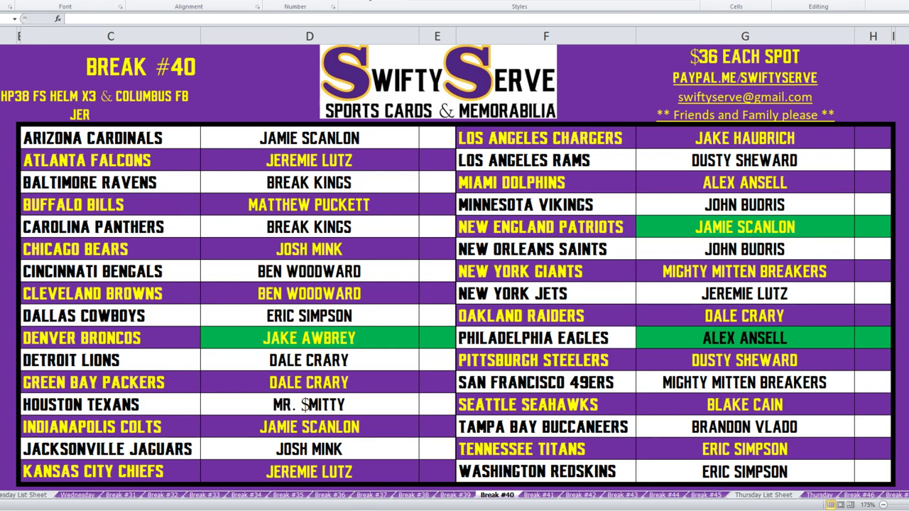
# Step: Select all names in columns D:E and G:H and repeat the green fill on them
pyautogui.click(309, 338)
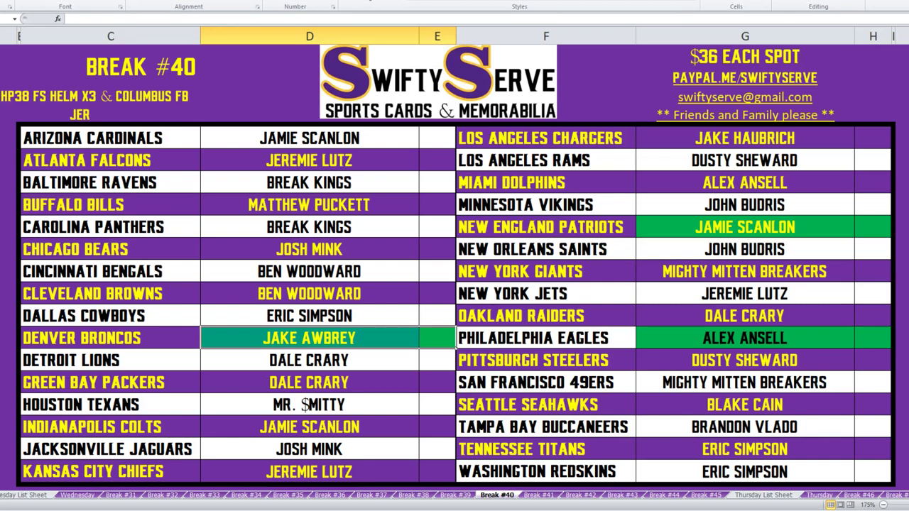
pyautogui.moveTo(309, 137); pyautogui.dragTo(309, 471)
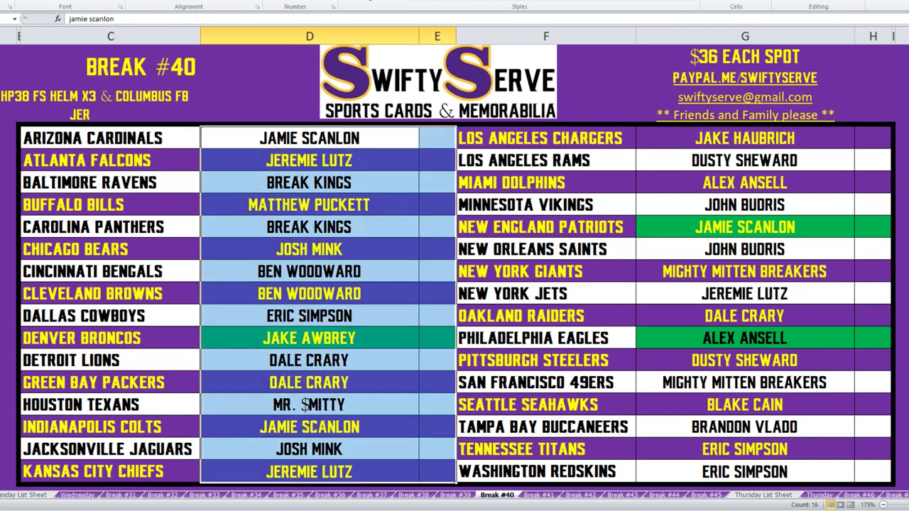
pyautogui.moveTo(745, 138); pyautogui.dragTo(744, 471)
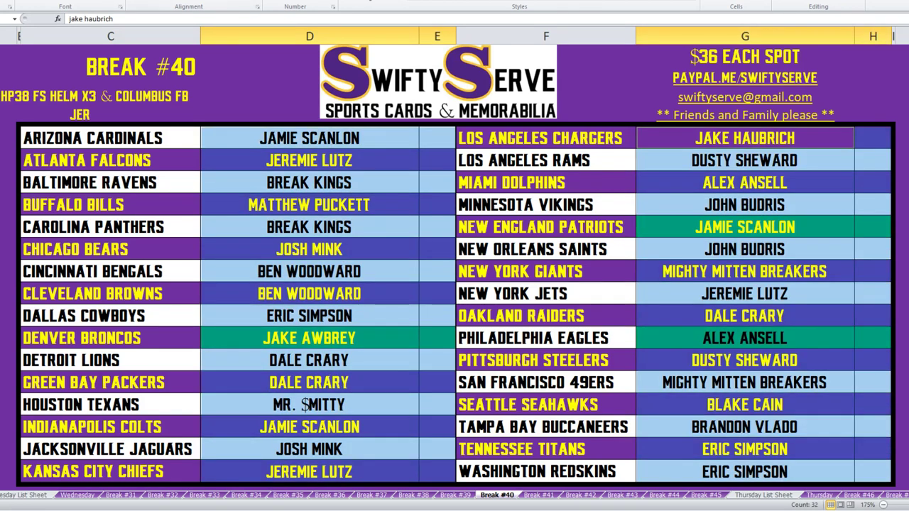
pyautogui.press('F4')
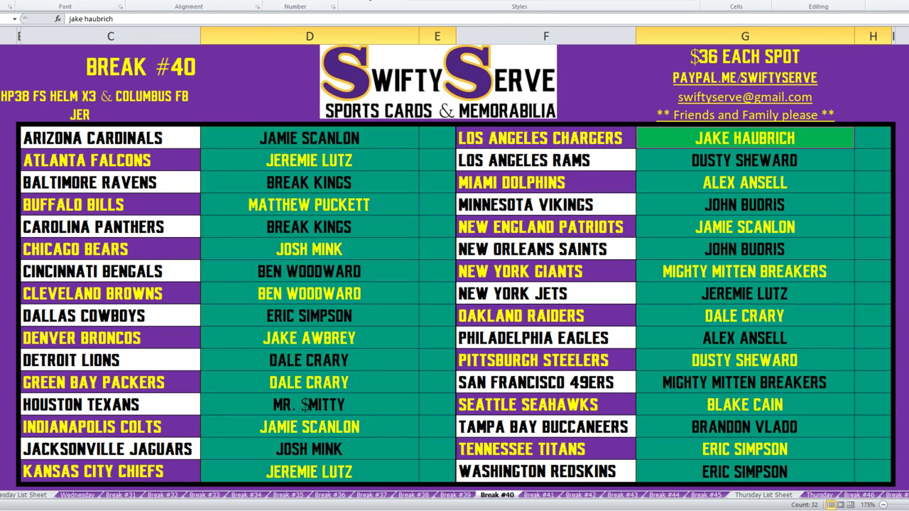
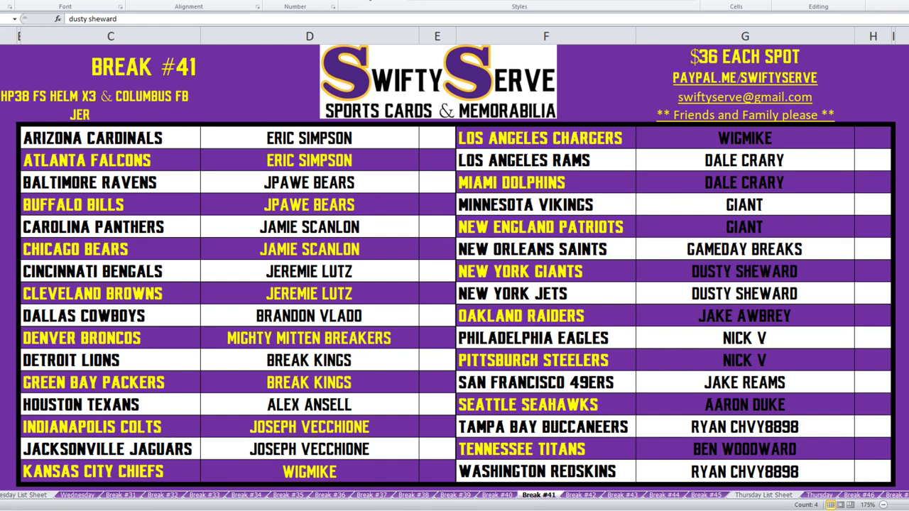
# Step: Fill the Baltimore–Chicago, Indianapolis, Jacksonville and San Francisco buyer cells green
pyautogui.moveTo(309, 183); pyautogui.dragTo(436, 249)
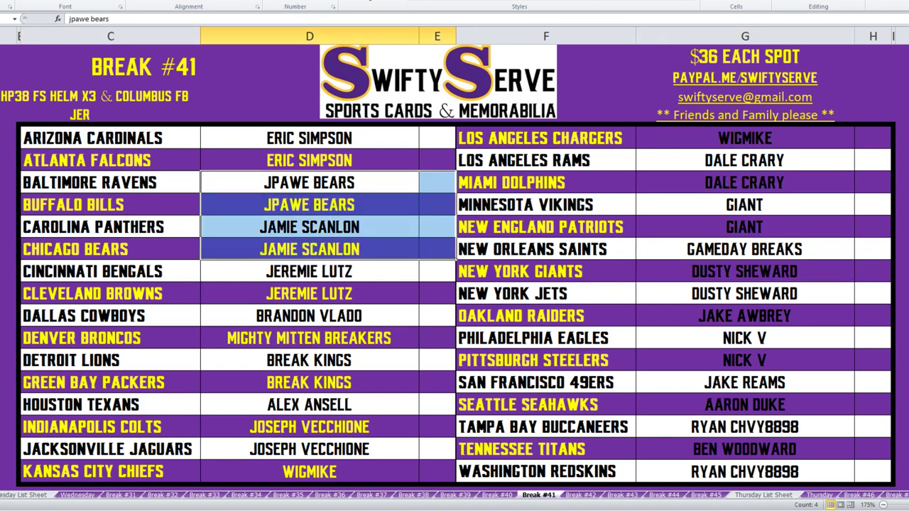
pyautogui.press('F4')
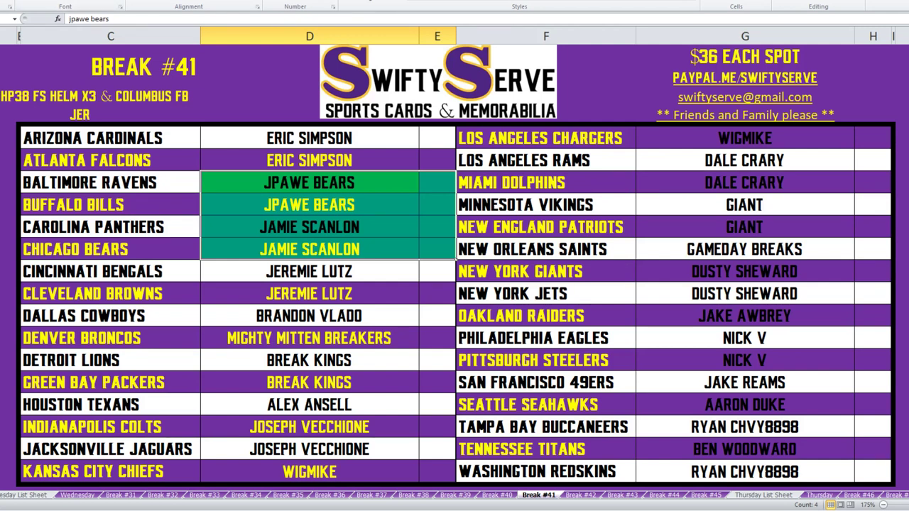
pyautogui.moveTo(310, 427); pyautogui.dragTo(437, 449)
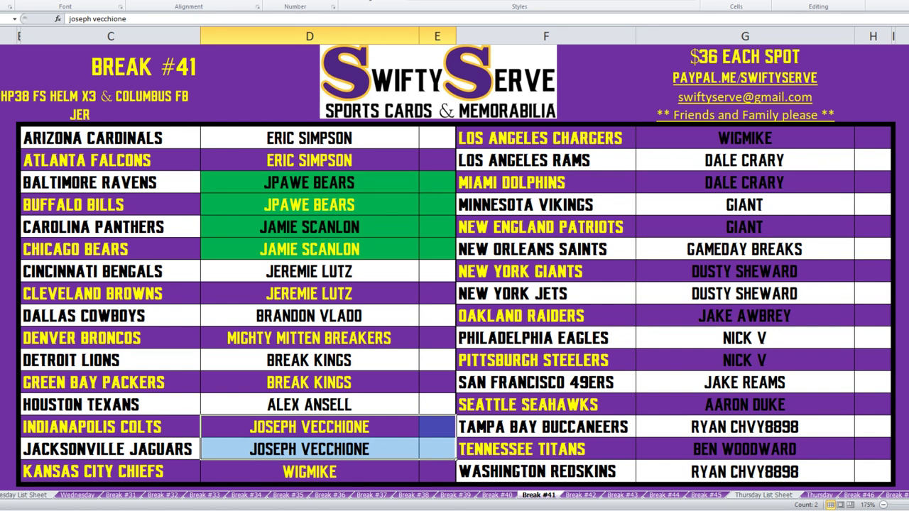
pyautogui.keyDown('ctrl'); pyautogui.click(745, 382); pyautogui.keyUp('ctrl')
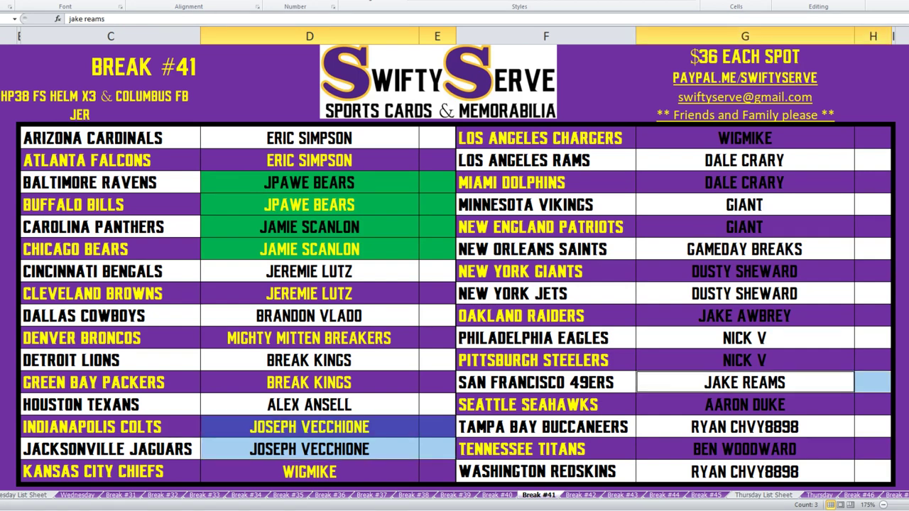
pyautogui.press('F4')
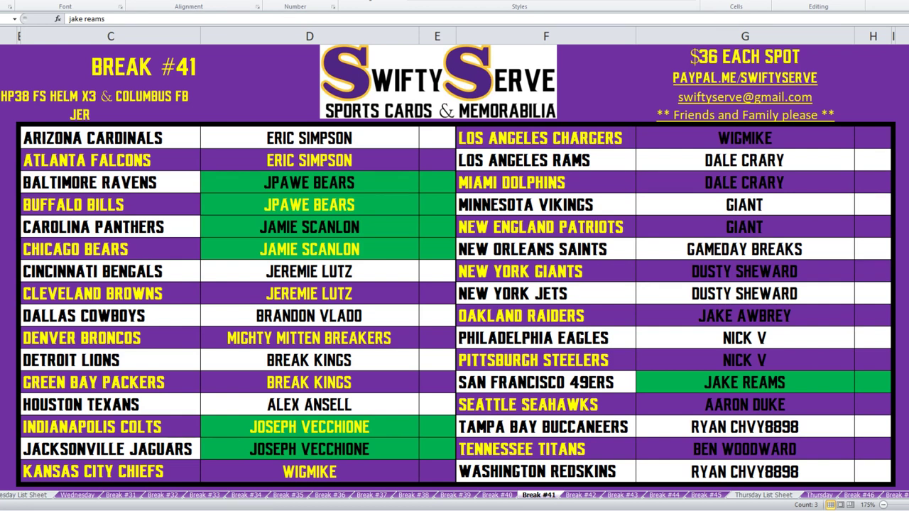
# Step: Fill the Dallas, Detroit, Green Bay, Houston, Giants and Jets buyer cells green
pyautogui.click(310, 315)
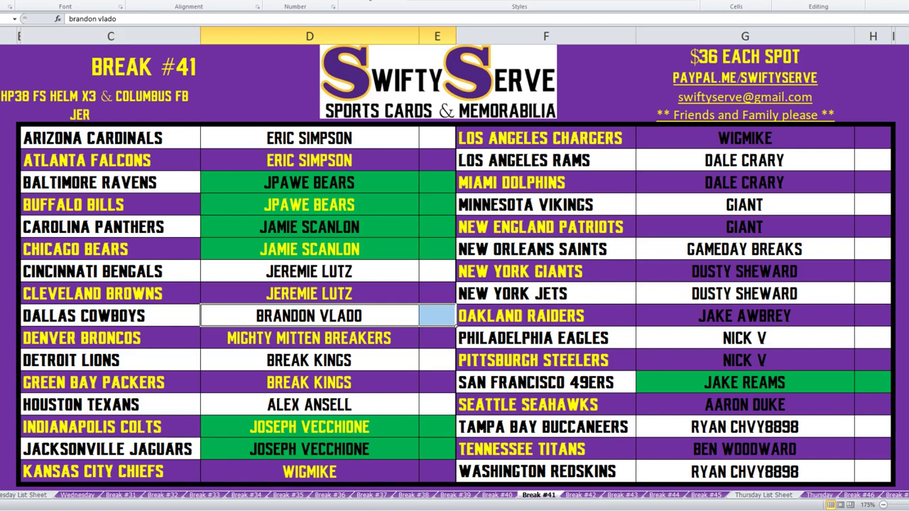
pyautogui.press('F4')
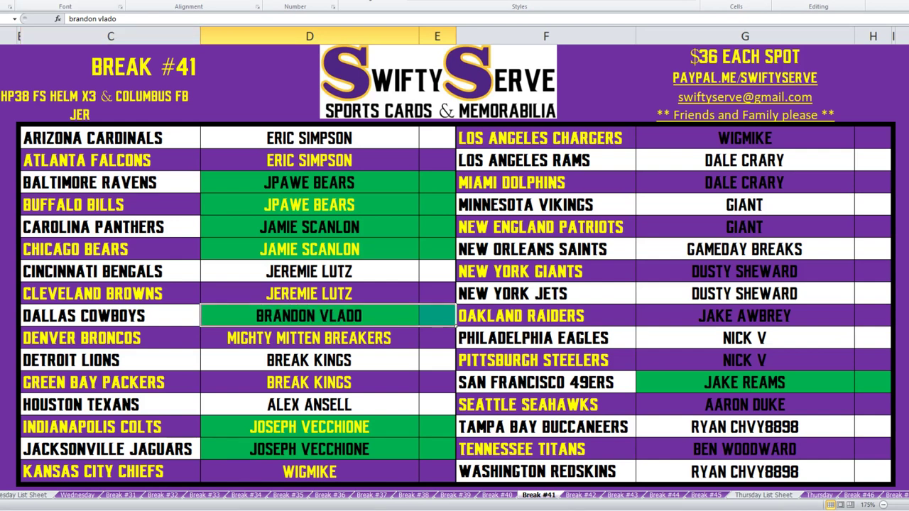
pyautogui.moveTo(309, 360); pyautogui.dragTo(309, 382)
pyautogui.press('F4')
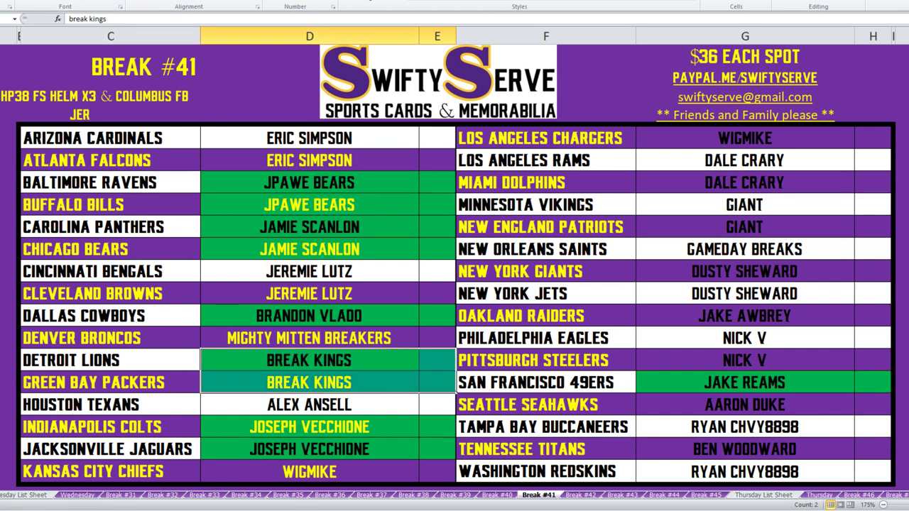
pyautogui.click(309, 404)
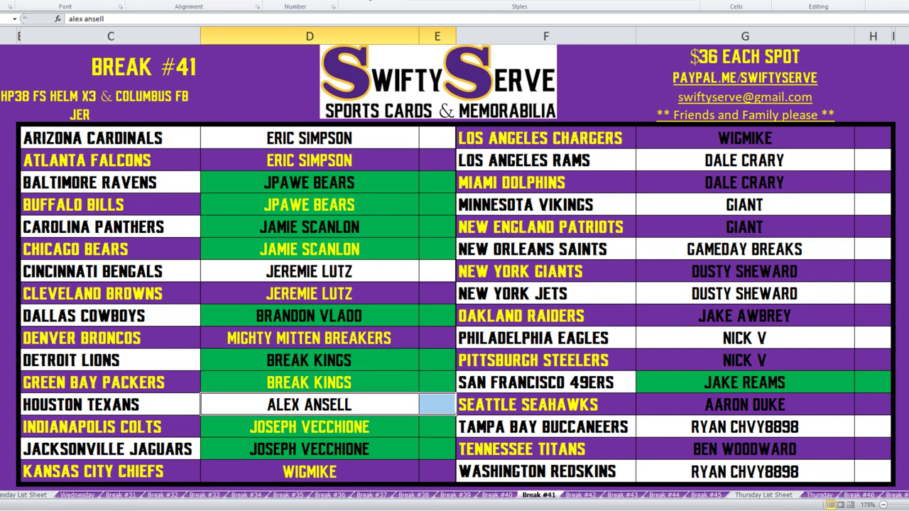
pyautogui.moveTo(744, 271); pyautogui.dragTo(744, 294)
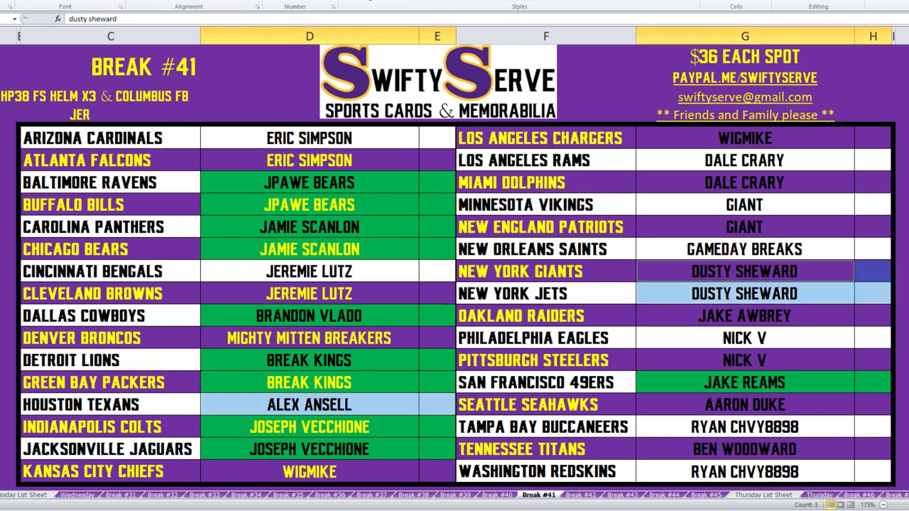
pyautogui.press('F4')
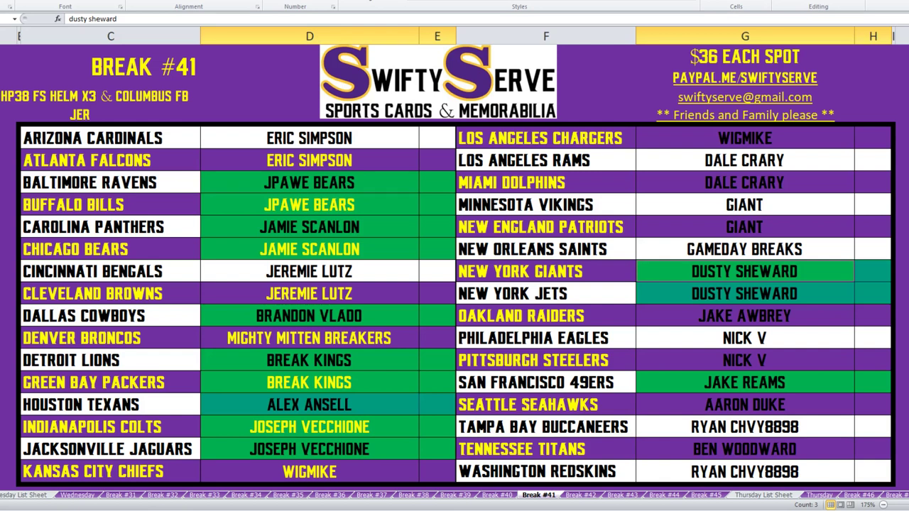
# Step: Fill the Arizona, Atlanta, Denver, Tennessee and Rams-through-New England buyer cells green
pyautogui.moveTo(309, 138); pyautogui.dragTo(437, 160)
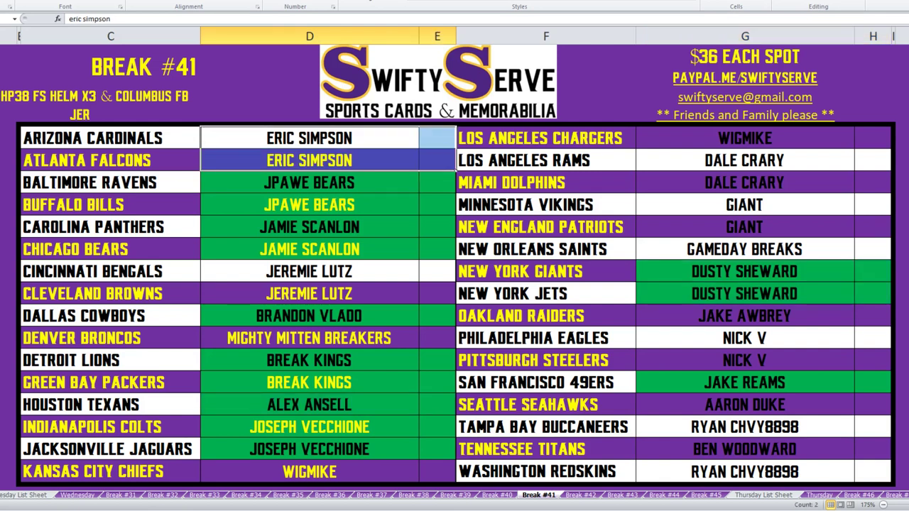
pyautogui.keyDown('ctrl'); pyautogui.click(309, 337); pyautogui.keyUp('ctrl')
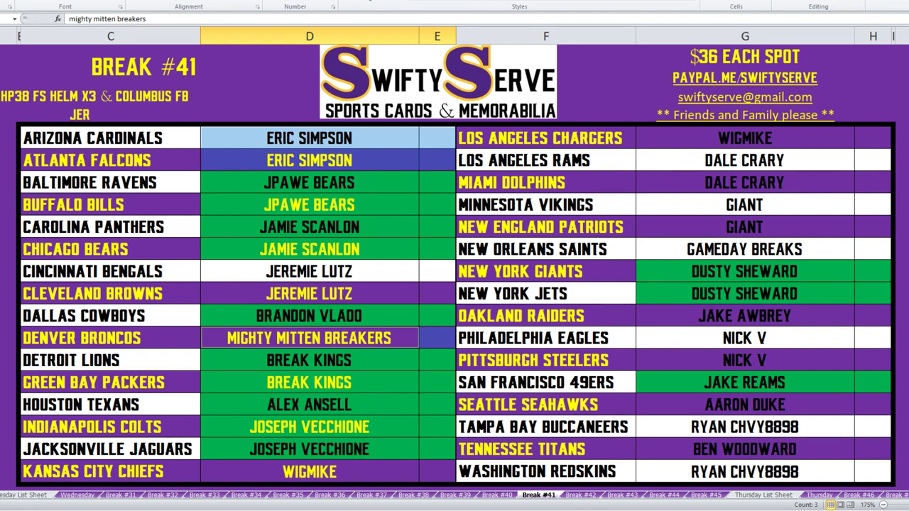
pyautogui.keyDown('ctrl'); pyautogui.click(744, 449); pyautogui.keyUp('ctrl')
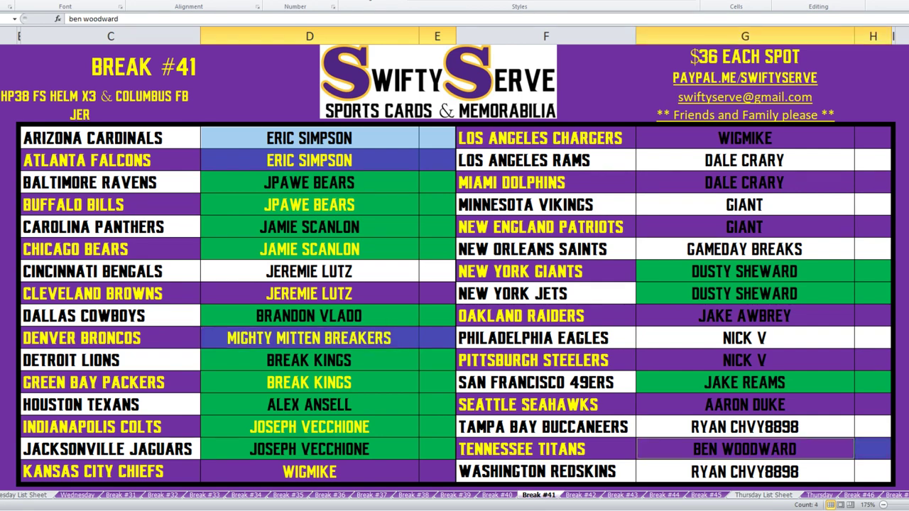
pyautogui.press('F4')
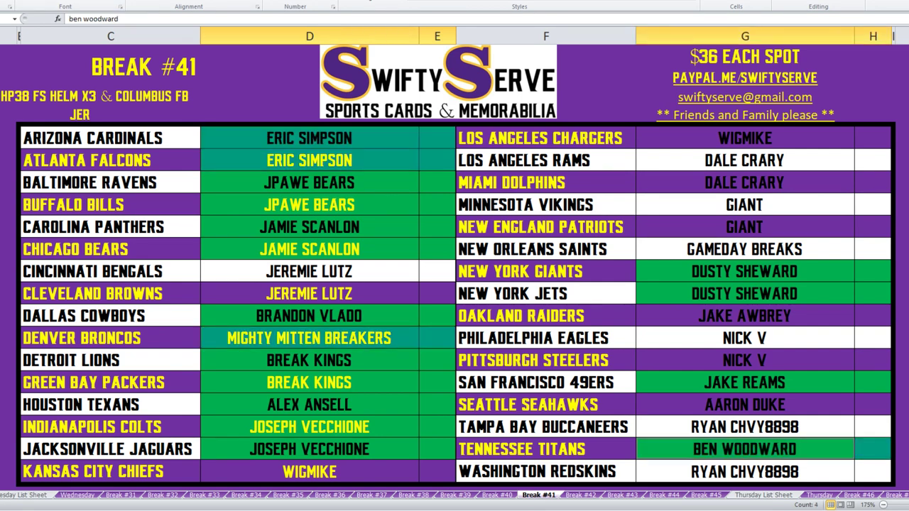
pyautogui.moveTo(744, 159); pyautogui.dragTo(744, 226)
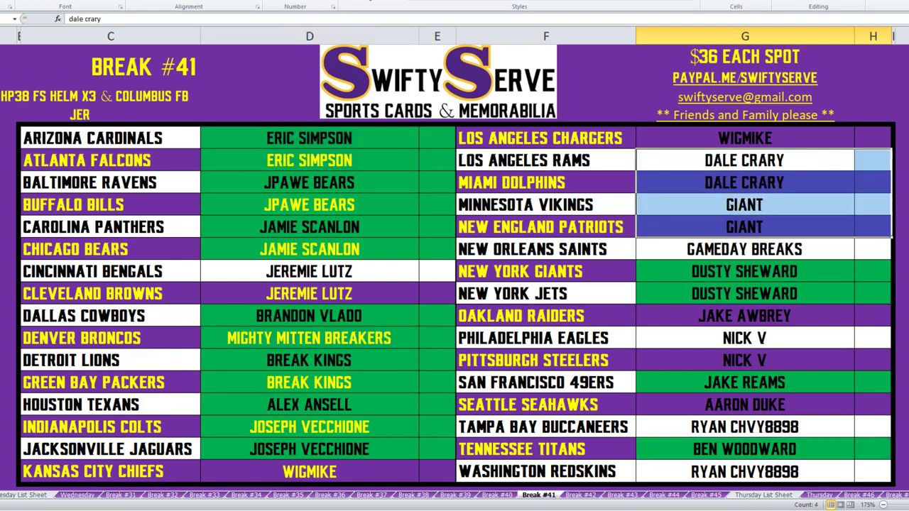
pyautogui.press('F4')
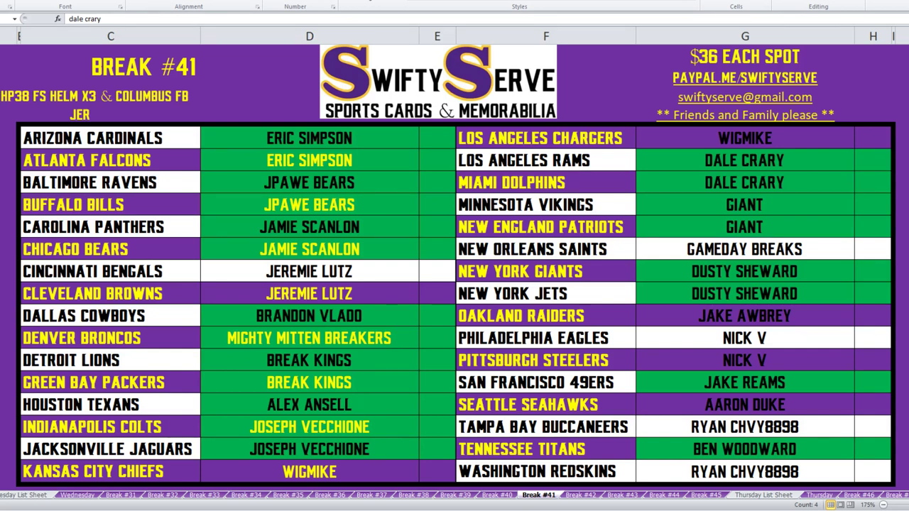
# Step: Fill the New Orleans Saints buyer cell green
pyautogui.moveTo(309, 271); pyautogui.dragTo(437, 293)
pyautogui.click(872, 249)
pyautogui.press('F4')
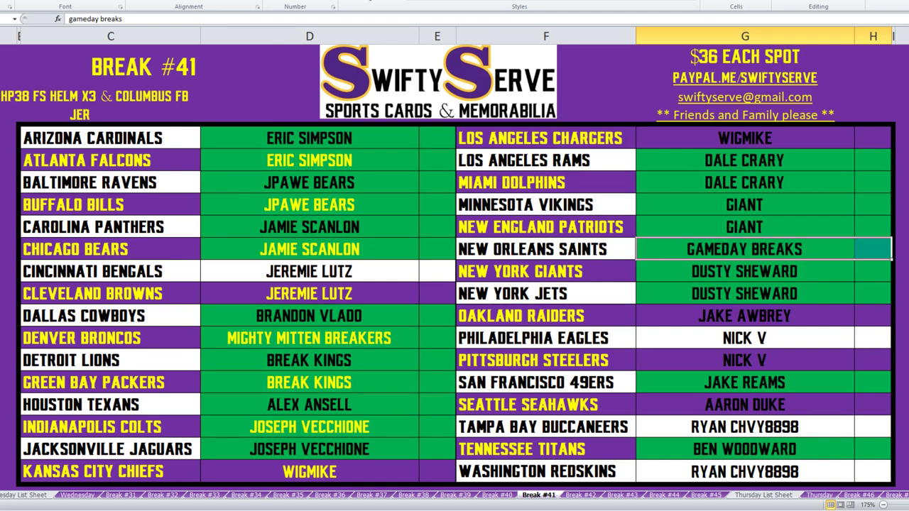
# Step: Fill the Tampa Bay, Kansas City, Chargers, Cincinnati and Cleveland buyer cells green
pyautogui.click(764, 426)
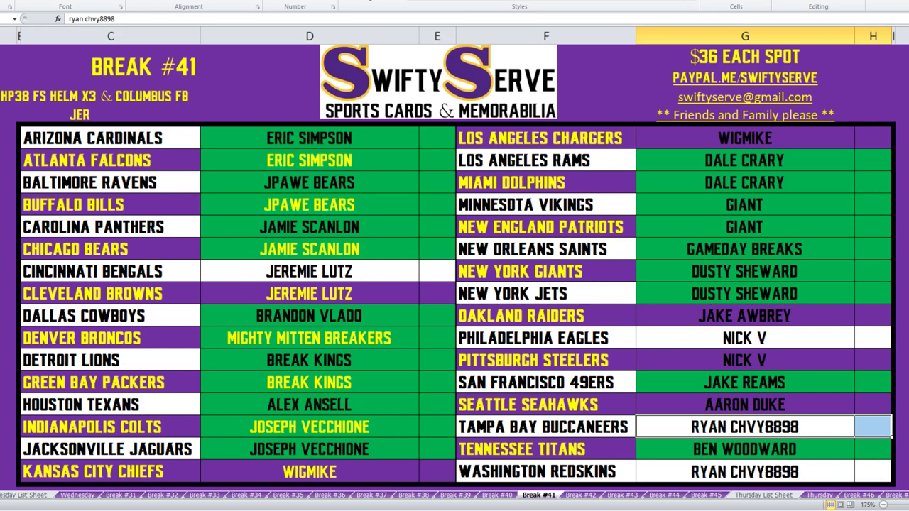
pyautogui.keyDown('ctrl'); pyautogui.click(310, 471); pyautogui.keyUp('ctrl')
pyautogui.keyDown('ctrl'); pyautogui.click(437, 471); pyautogui.keyUp('ctrl')
pyautogui.keyDown('ctrl'); pyautogui.click(744, 138); pyautogui.keyUp('ctrl')
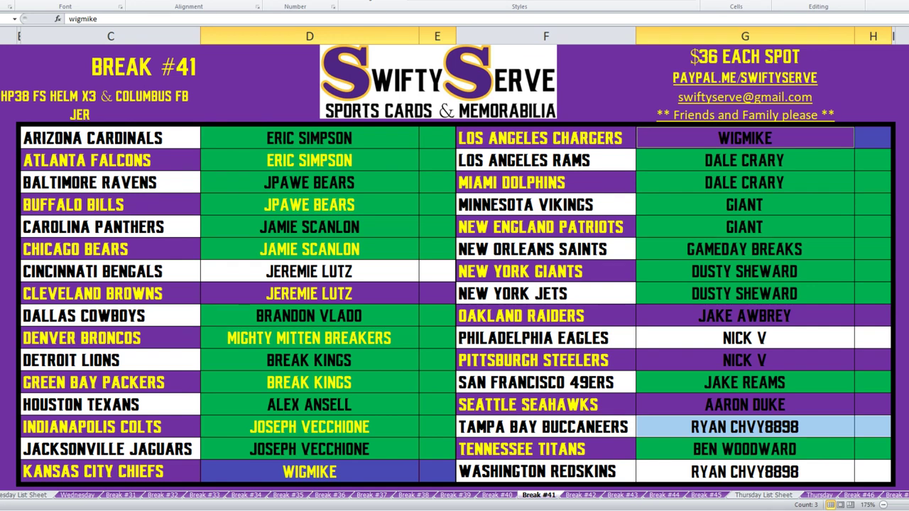
pyautogui.moveTo(309, 272); pyautogui.dragTo(309, 293)
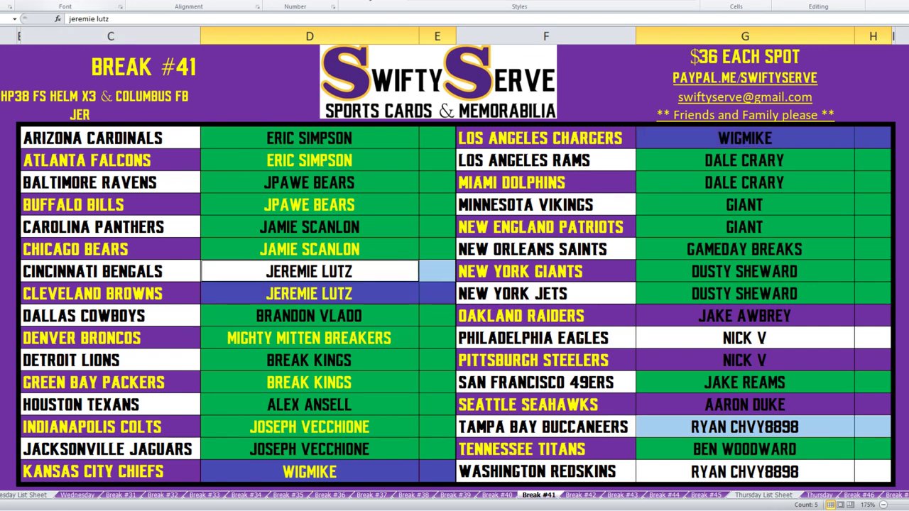
pyautogui.press('F4')
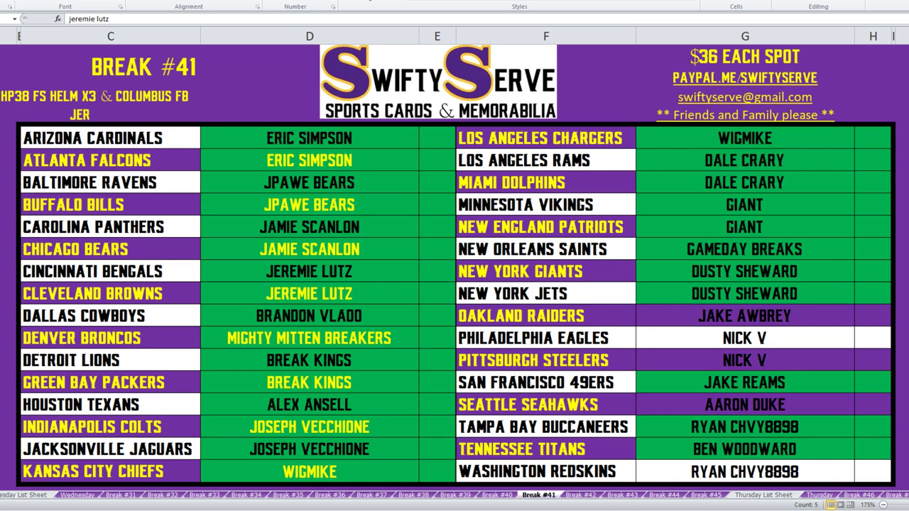
# Step: Fill the Seattle buyer cell green, then view the top of the shuffled list
pyautogui.click(745, 404)
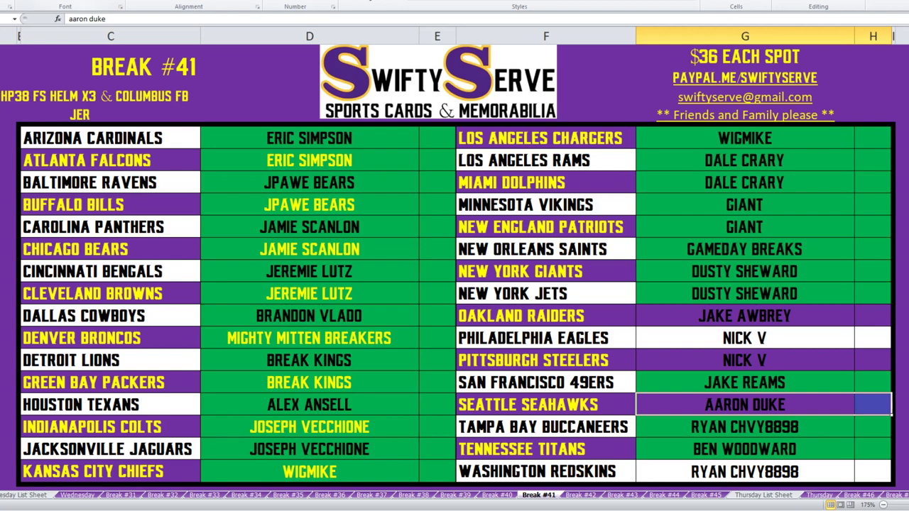
pyautogui.press('F4')
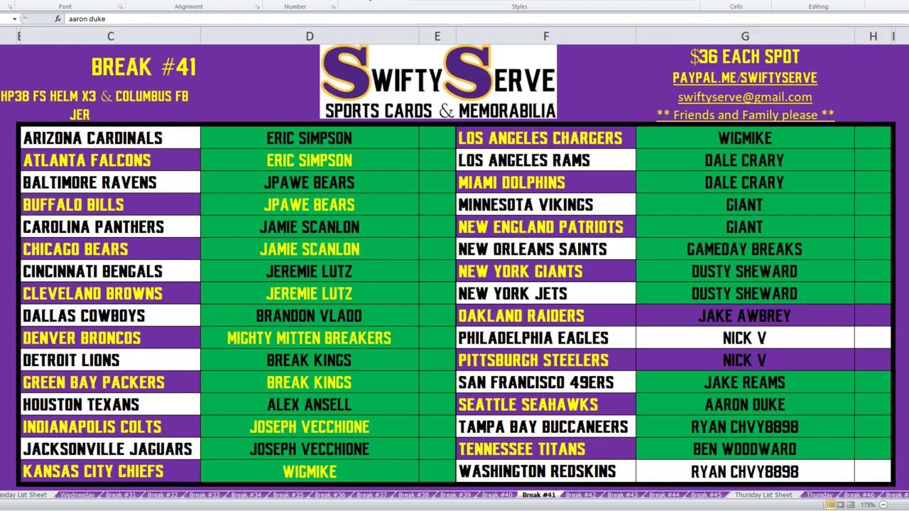
pyautogui.hotkey('alt', 'Tab')
pyautogui.press('Home')
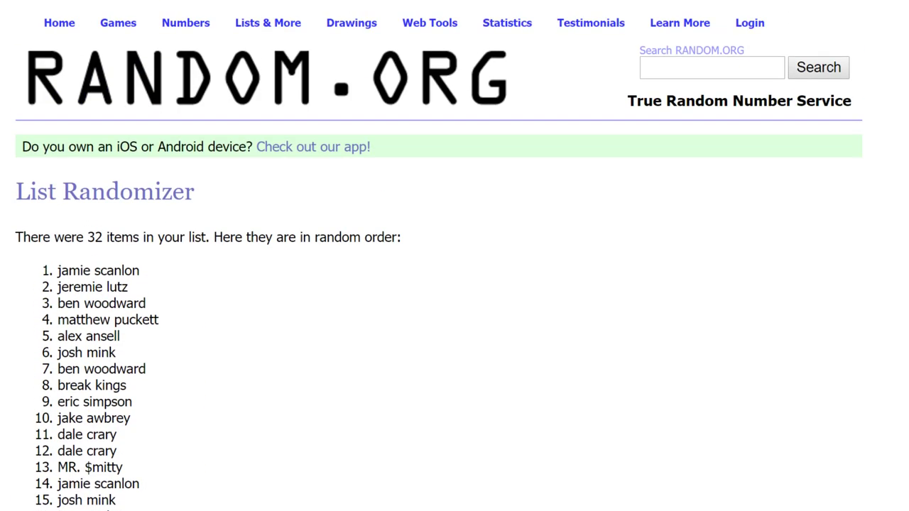
# Step: Paste the column D buyer names into the List Randomizer's list box
pyautogui.click(277, 44)
pyautogui.press('F11')
pyautogui.scroll(-1, 414, 248)
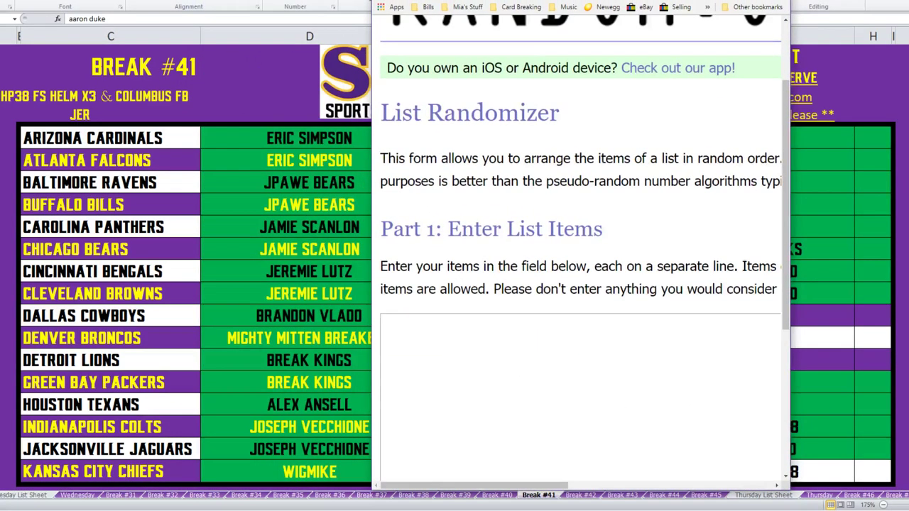
pyautogui.moveTo(310, 137); pyautogui.dragTo(310, 472)
pyautogui.hotkey('ctrl', 'c')
pyautogui.hotkey('alt', 'Tab')
pyautogui.hotkey('ctrl', 'v')
# Step: Append the column G buyer names, remove the trailing blank line, and return to Excel
pyautogui.hotkey('alt', 'Tab')
pyautogui.moveTo(743, 138); pyautogui.dragTo(744, 471)
pyautogui.hotkey('ctrl', 'c')
pyautogui.hotkey('alt', 'Tab')
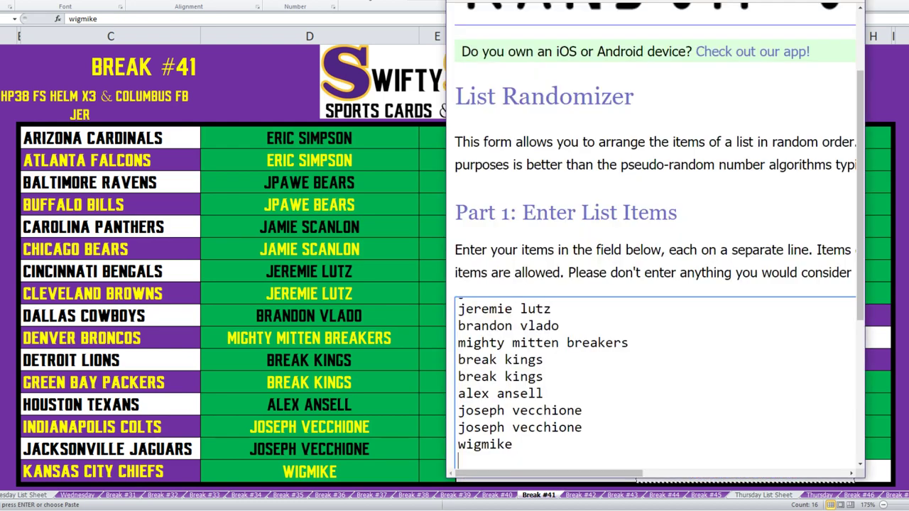
pyautogui.hotkey('ctrl', 'v')
pyautogui.press('BackSpace')
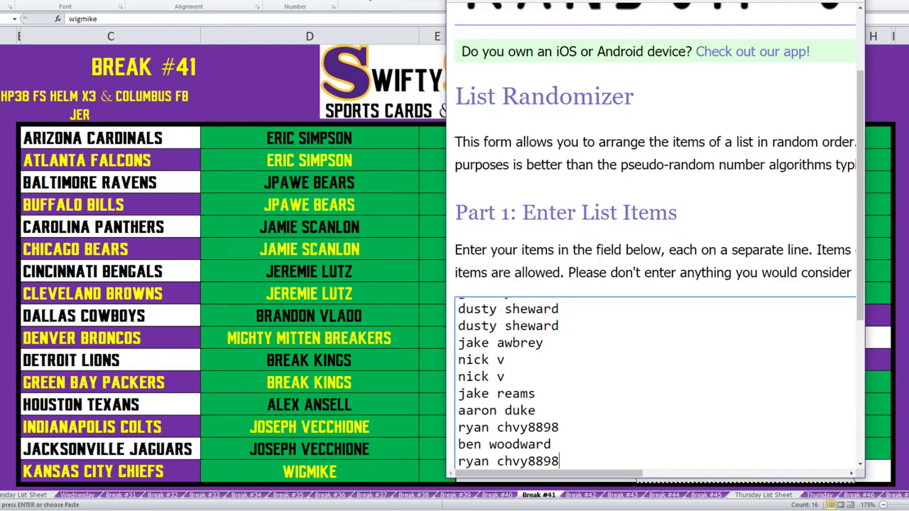
pyautogui.hotkey('alt', 'Tab')
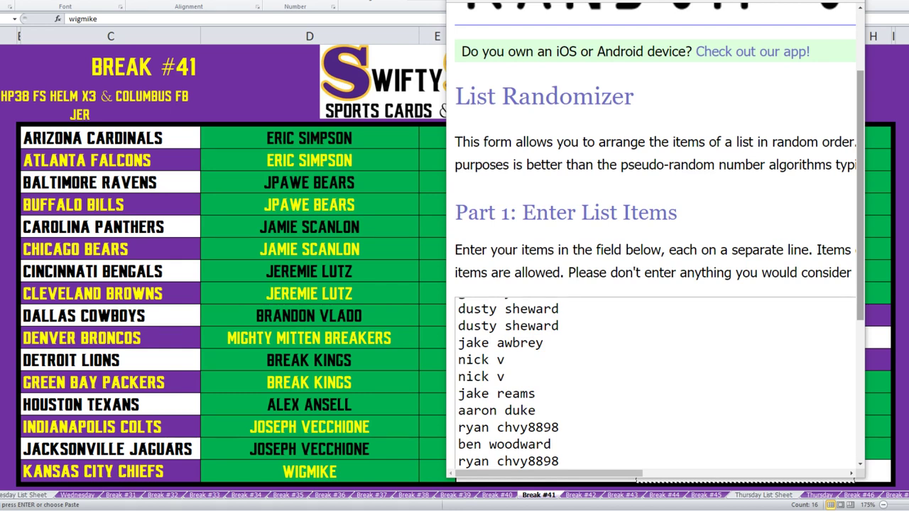
pyautogui.hotkey('alt', 'Tab')
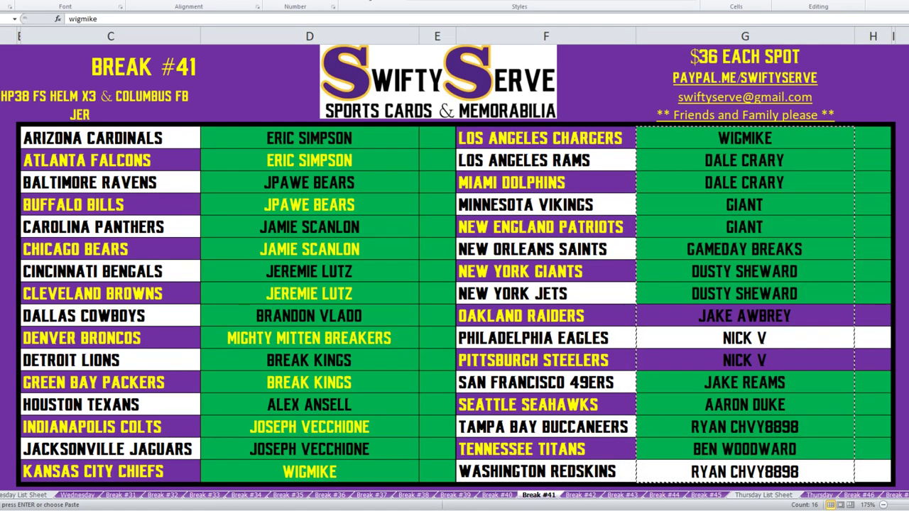
# Step: Fill the Washington, Oakland, Philadelphia and Pittsburgh buyer cells green, then return to the randomizer
pyautogui.click(873, 472)
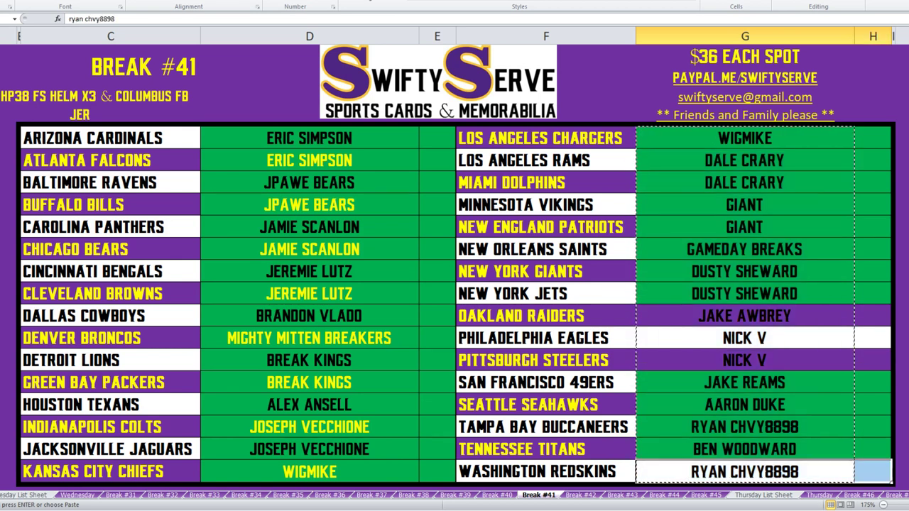
pyautogui.press('Return')
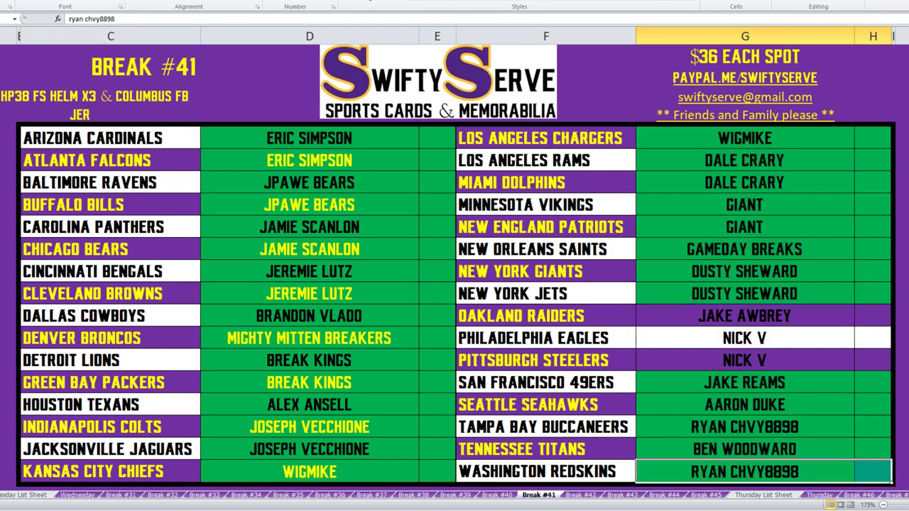
pyautogui.click(745, 315)
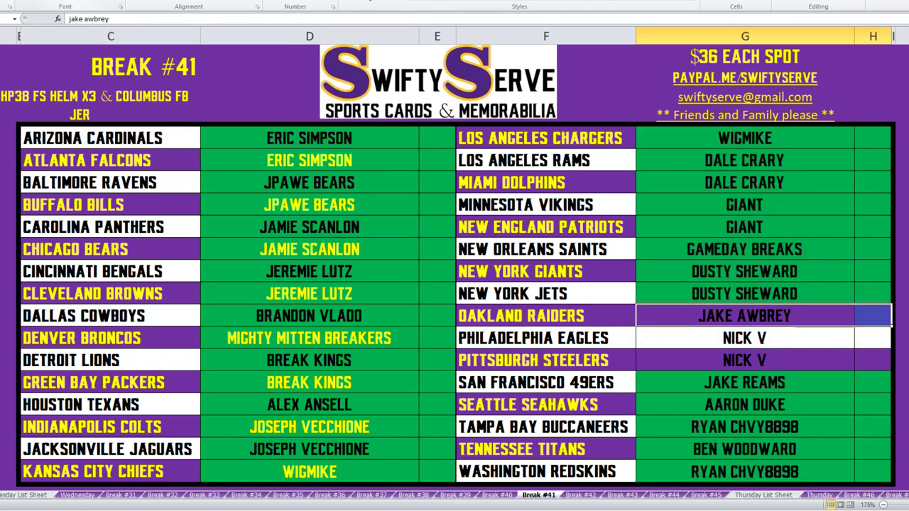
pyautogui.press('F4')
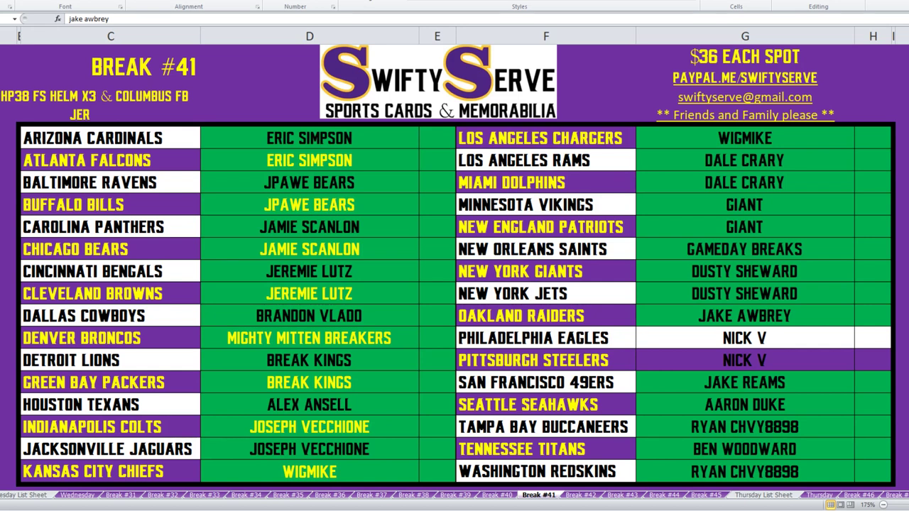
pyautogui.press('Down')
pyautogui.hotkey('shift', 'Down')
pyautogui.hotkey('shift', 'Right')
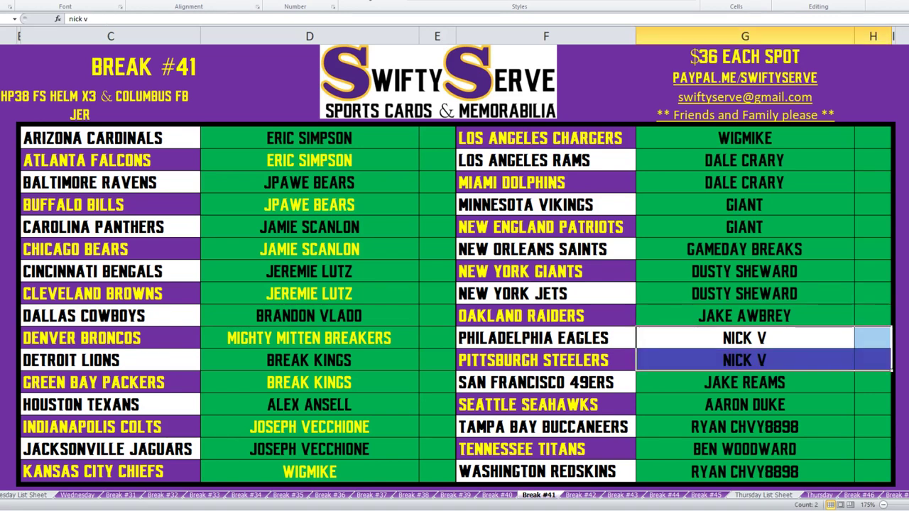
pyautogui.press('F4')
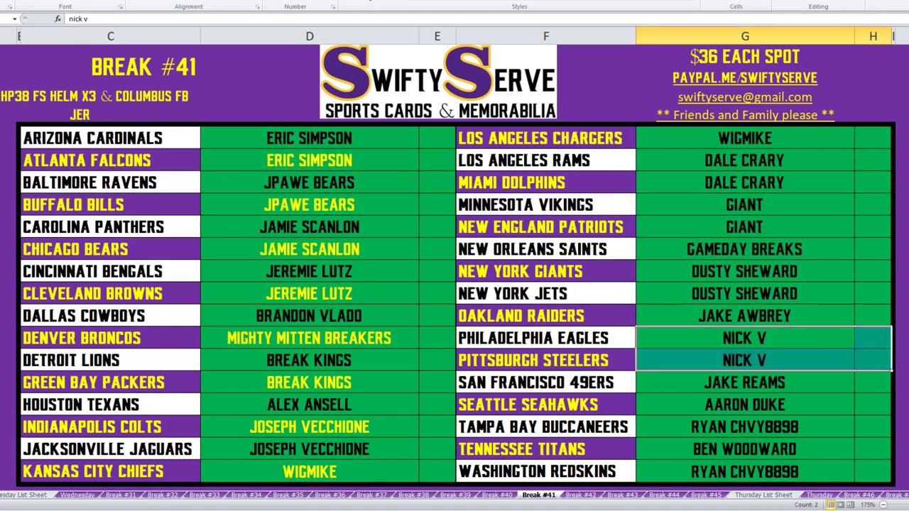
pyautogui.click(437, 160)
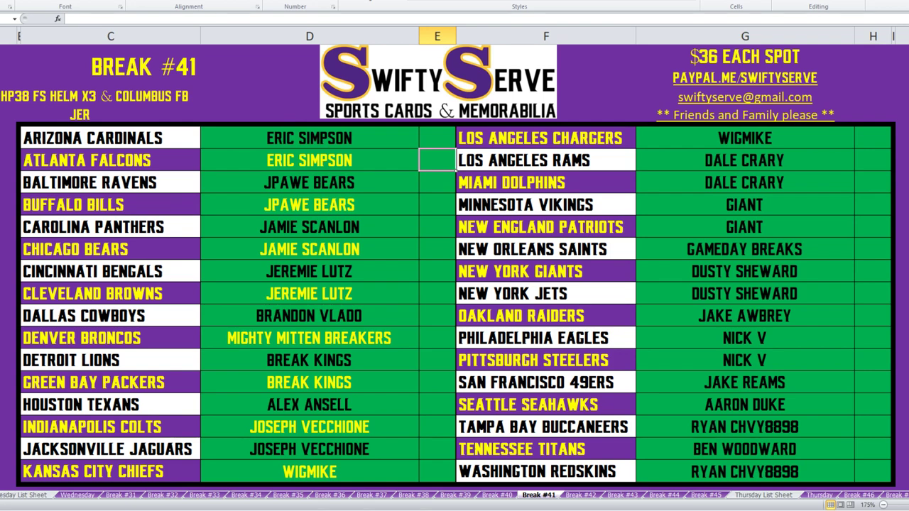
pyautogui.hotkey('ctrl', 'Home')
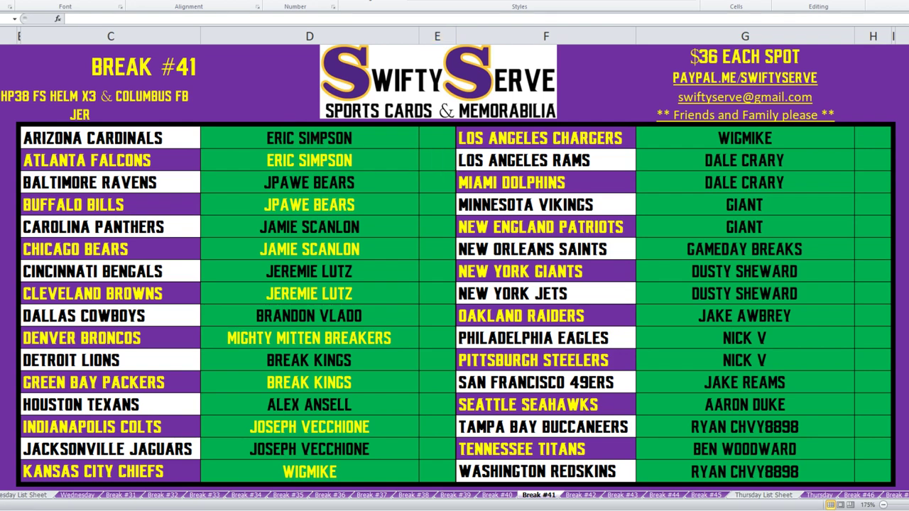
pyautogui.hotkey('alt', 'Tab')
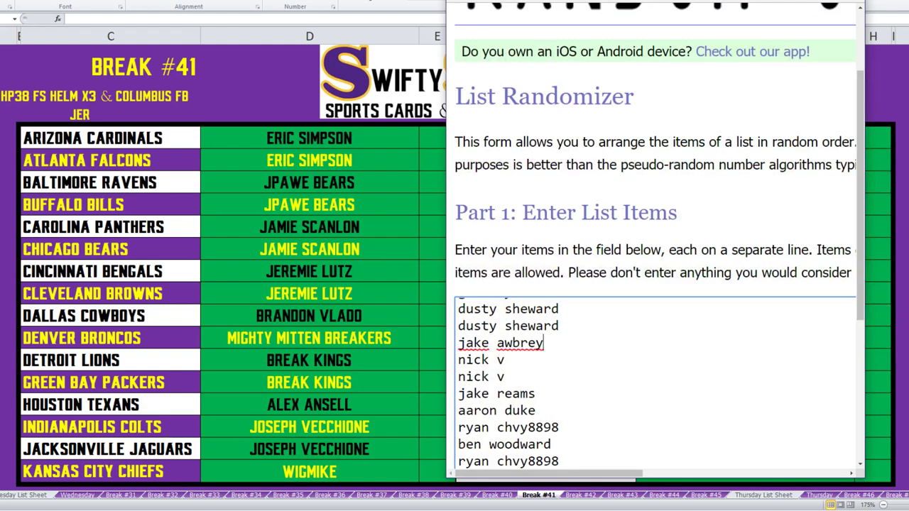
# Step: Scroll through the pasted buyer names to check them against column G, then maximize the browser
pyautogui.scroll(5, 653, 383)
pyautogui.scroll(3, 653, 383)
pyautogui.scroll(-4, 653, 383)
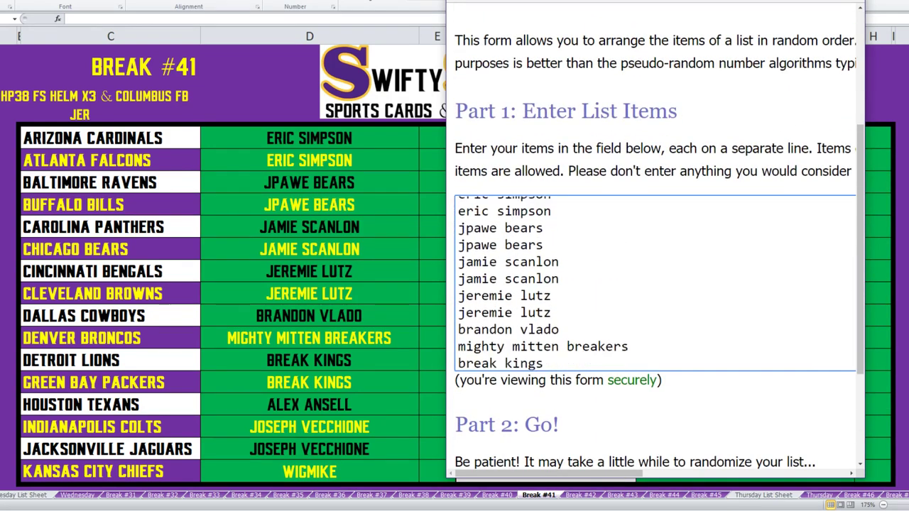
pyautogui.scroll(1, 653, 284)
pyautogui.scroll(-1, 653, 398)
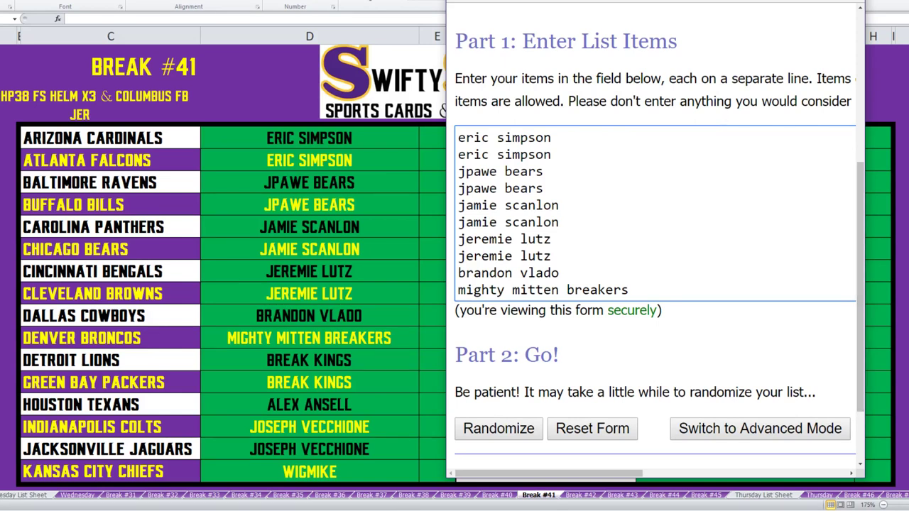
pyautogui.scroll(-1, 653, 213)
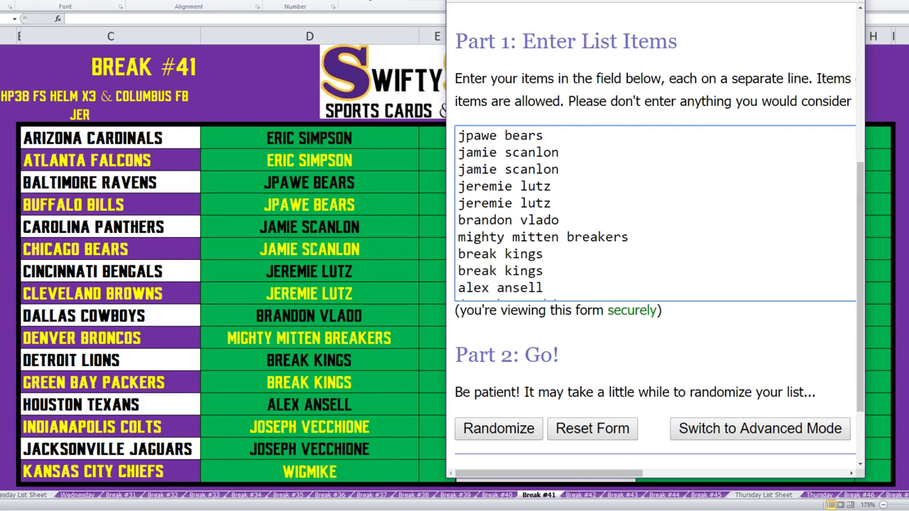
pyautogui.scroll(-1, 653, 213)
pyautogui.scroll(-1, 653, 213)
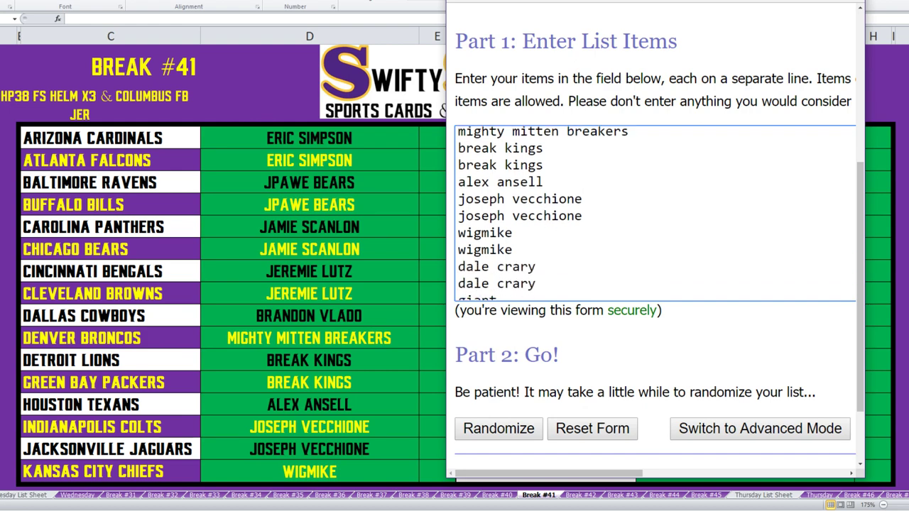
pyautogui.scroll(-2, 653, 213)
pyautogui.moveTo(653, 1); pyautogui.dragTo(407, 7)
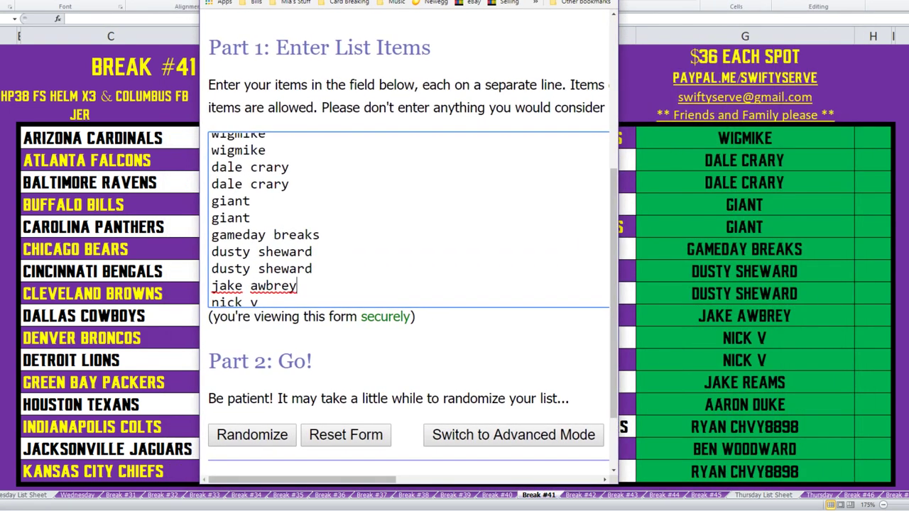
pyautogui.scroll(-1, 408, 219)
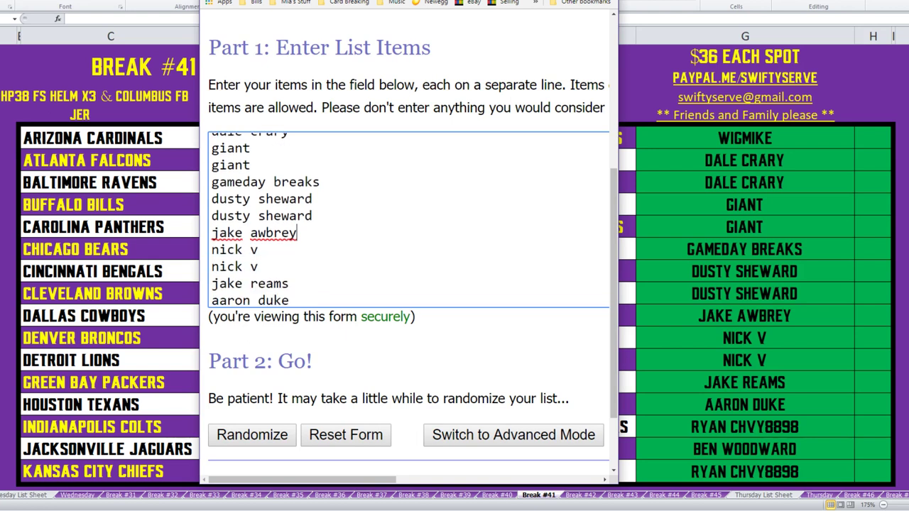
pyautogui.scroll(-1, 408, 218)
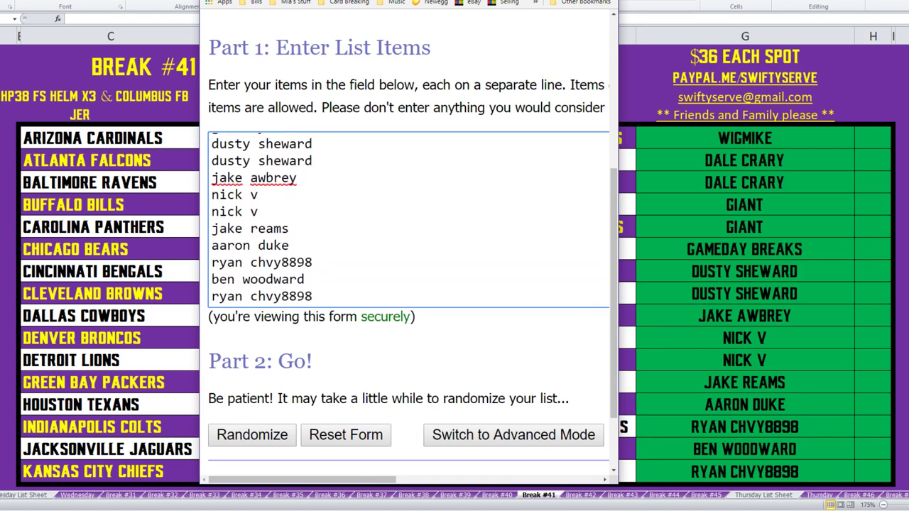
pyautogui.press('F11')
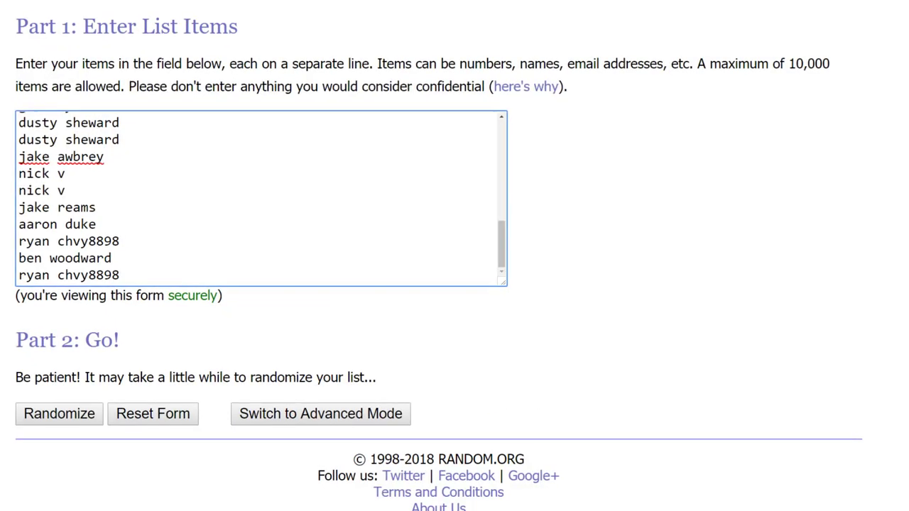
# Step: Randomize the 32 buyer names, then reshuffle until five shuffles are done
pyautogui.click(59, 413)
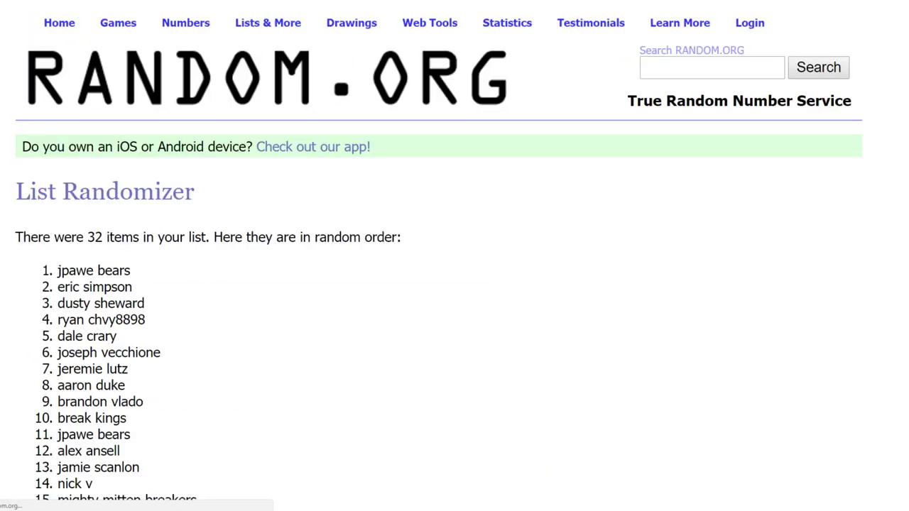
pyautogui.scroll(-7, 455, 255)
pyautogui.click(44, 382)
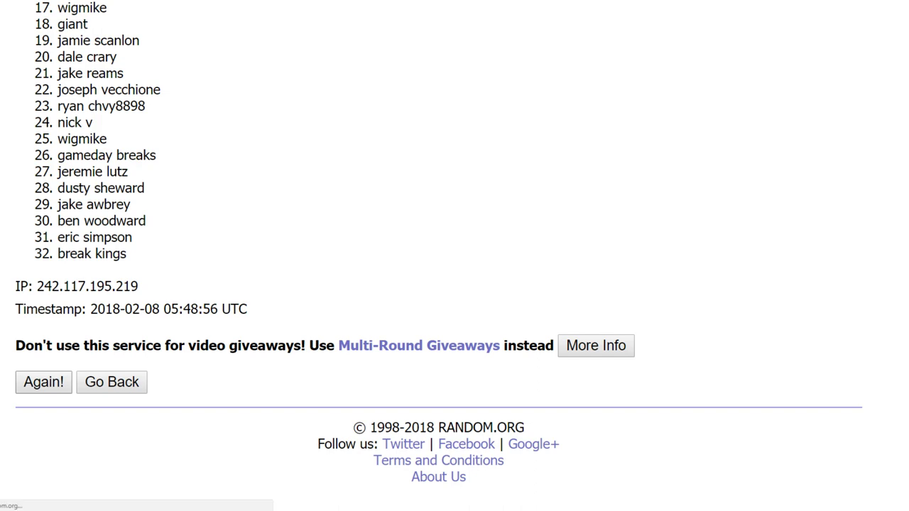
pyautogui.click(43, 381)
pyautogui.click(43, 381)
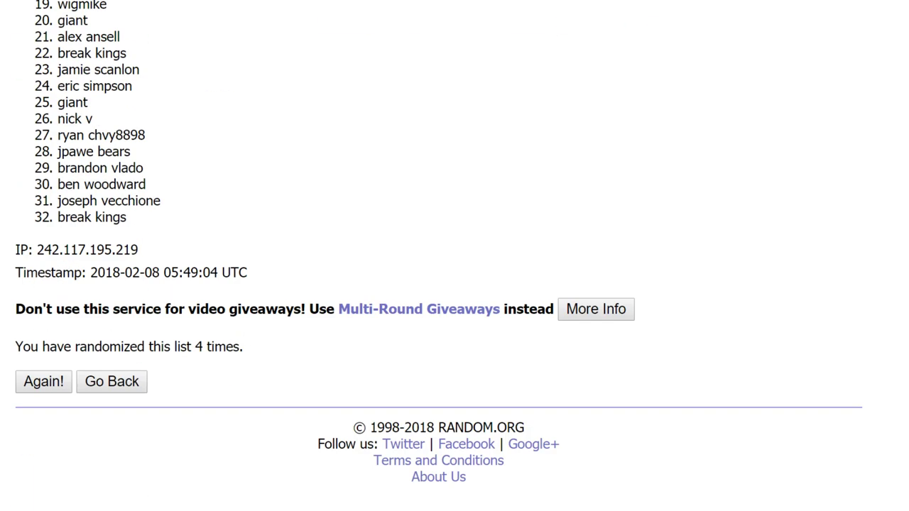
pyautogui.click(43, 381)
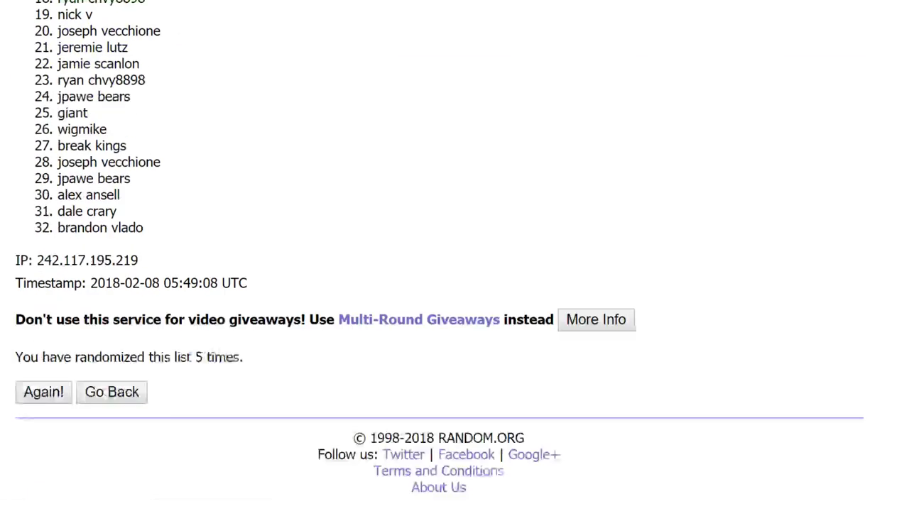
# Step: Select shuffled names 1 through 16
pyautogui.moveTo(186, 346); pyautogui.dragTo(242, 347)
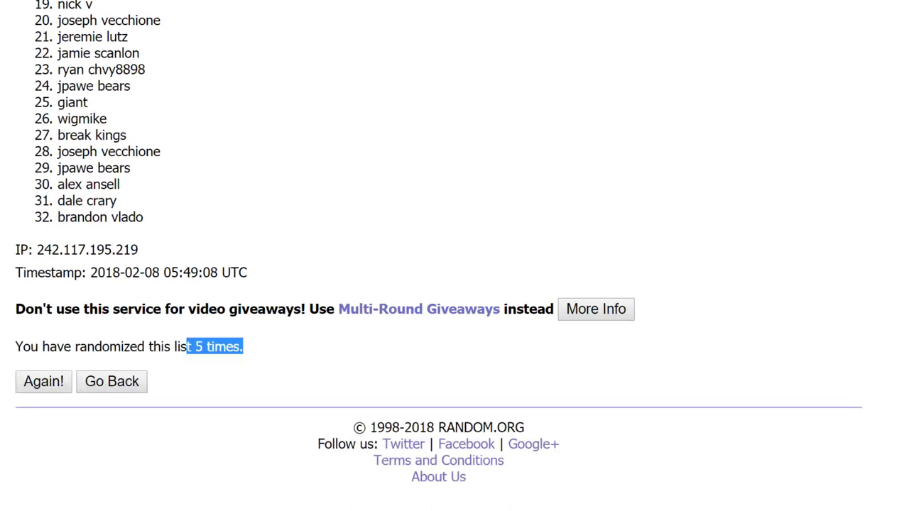
pyautogui.scroll(7, 455, 256)
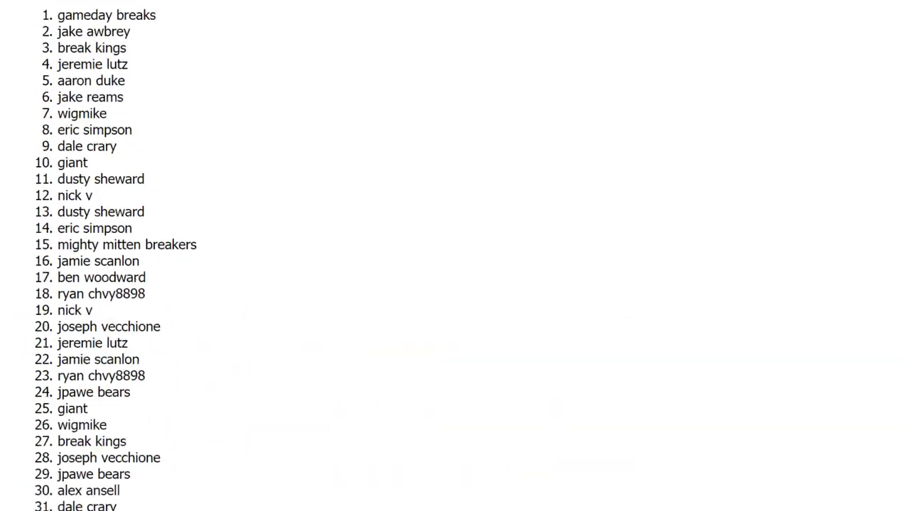
pyautogui.scroll(-1, 454, 255)
pyautogui.moveTo(57, 185); pyautogui.dragTo(140, 431)
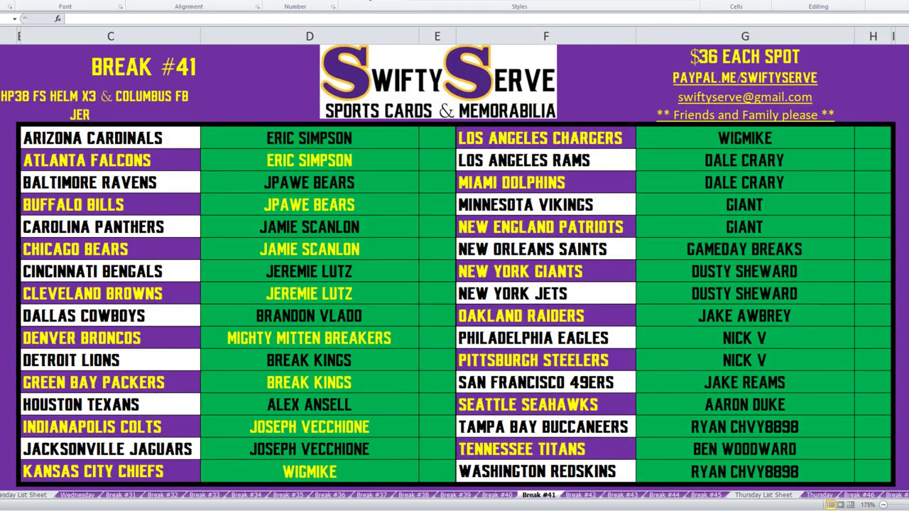
# Step: Paste the first sixteen shuffled names into column D, Arizona through Kansas City
pyautogui.hotkey('alt', 'Tab')
pyautogui.hotkey('ctrl', 'a')
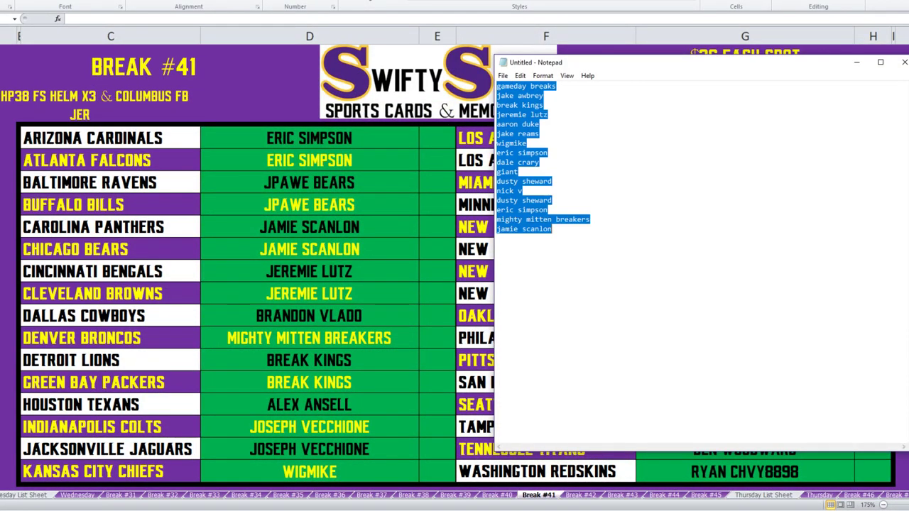
pyautogui.hotkey('alt', 'Tab')
pyautogui.click(309, 138)
pyautogui.keyDown('shift'); pyautogui.click(308, 404); pyautogui.keyUp('shift')
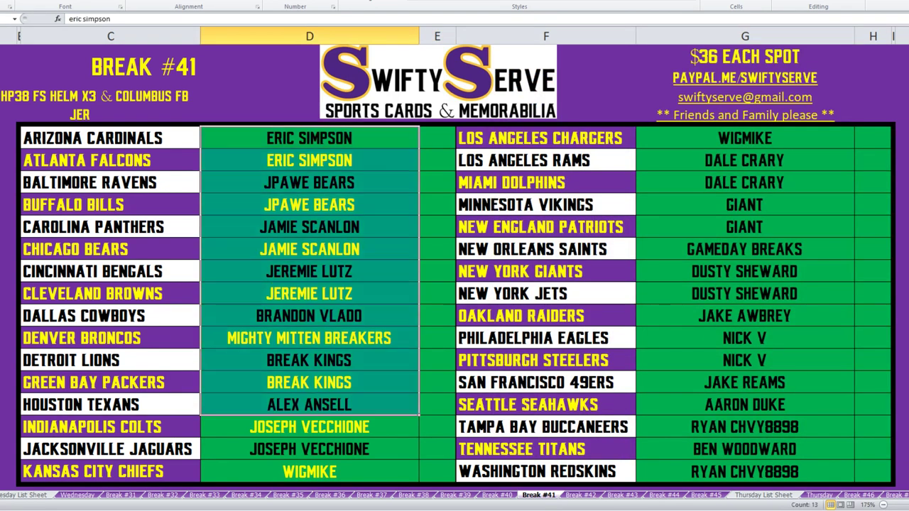
pyautogui.hotkey('shift', 'Down')
pyautogui.hotkey('shift', 'Down')
pyautogui.hotkey('shift', 'Down')
pyautogui.hotkey('shift', 'Down')
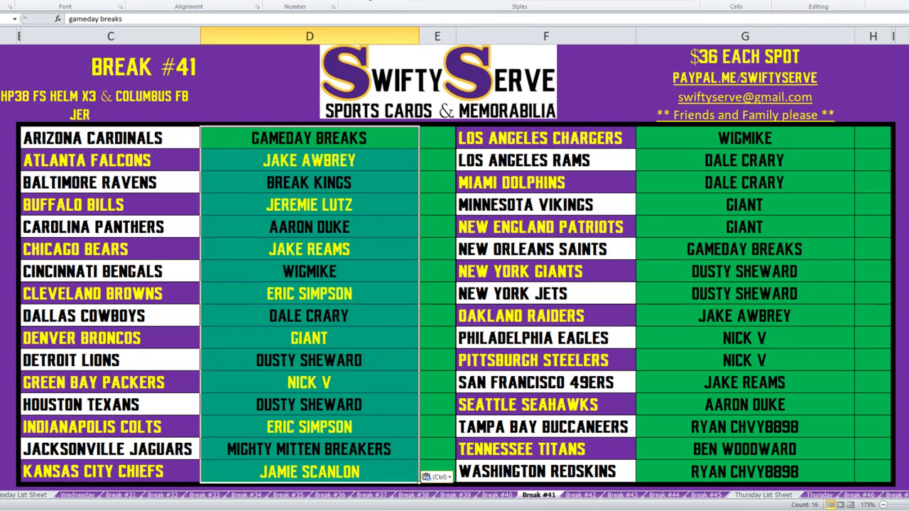
# Step: Paste shuffled names 17–32 into column G, Chargers through Redskins
pyautogui.press('Down')
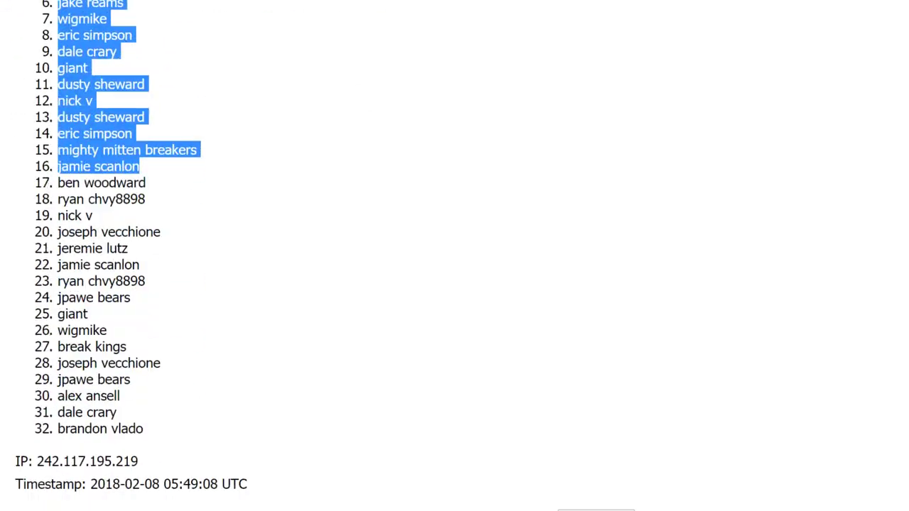
pyautogui.scroll(-2, 454, 255)
pyautogui.moveTo(58, 76); pyautogui.dragTo(143, 323)
pyautogui.hotkey('ctrl', 'c')
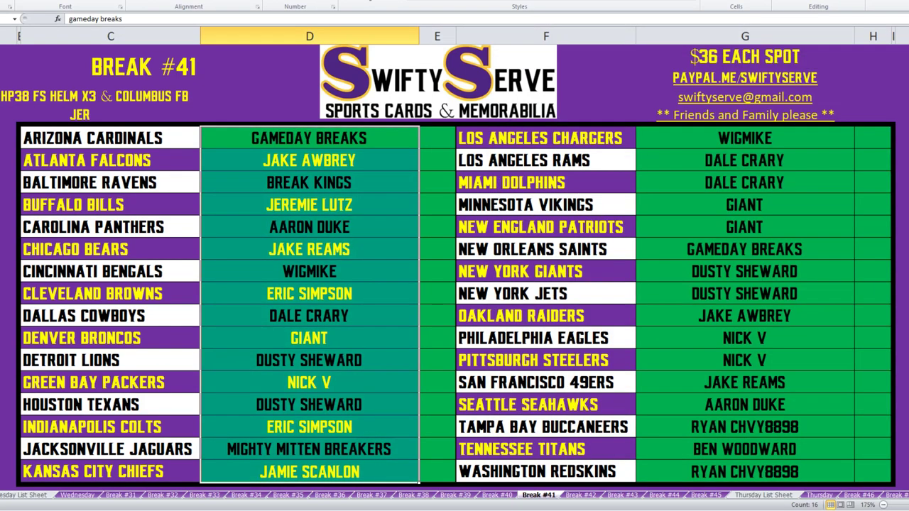
pyautogui.moveTo(744, 137); pyautogui.dragTo(744, 472)
pyautogui.hotkey('ctrl', 'v')
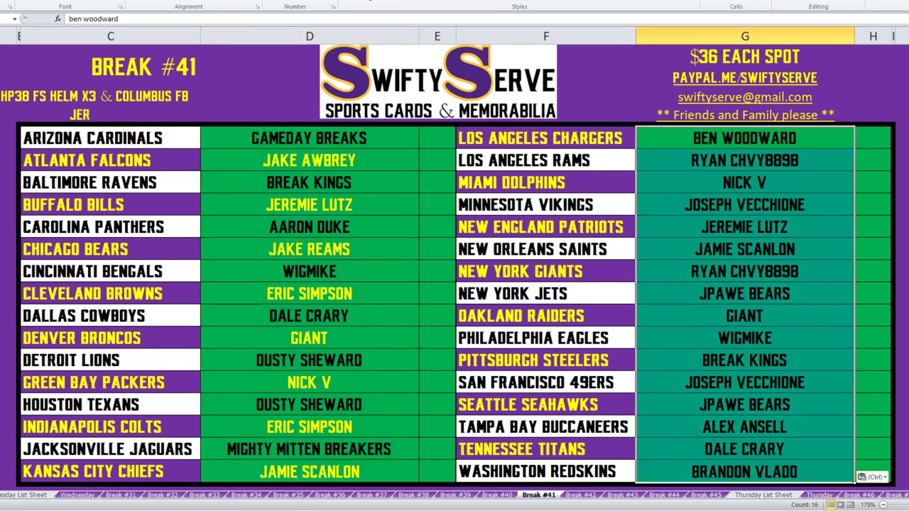
# Step: Select all buyer cells in columns D and G
pyautogui.click(308, 138)
pyautogui.moveTo(309, 138); pyautogui.dragTo(308, 471)
pyautogui.moveTo(745, 138); pyautogui.dragTo(744, 471)
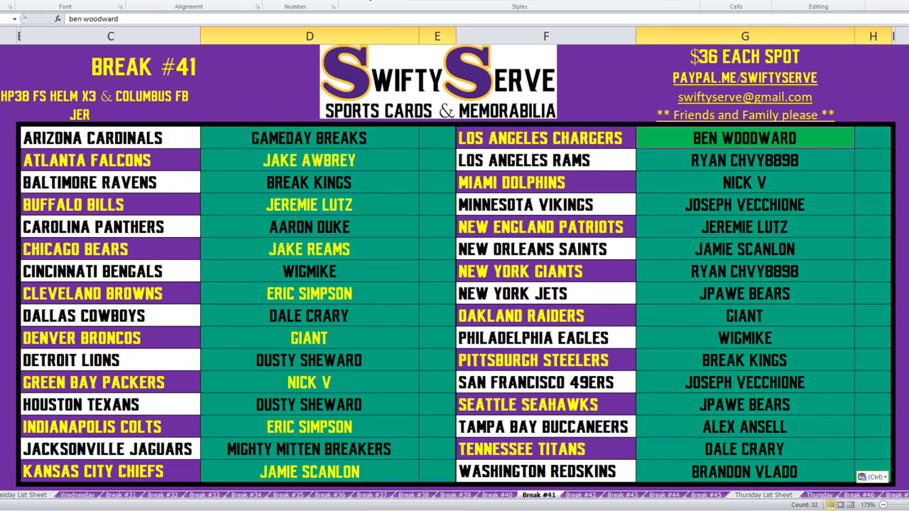
# Step: Remove the green fill and select alternate column D buyer cells, Atlanta through Kansas City
pyautogui.click(103, 1)
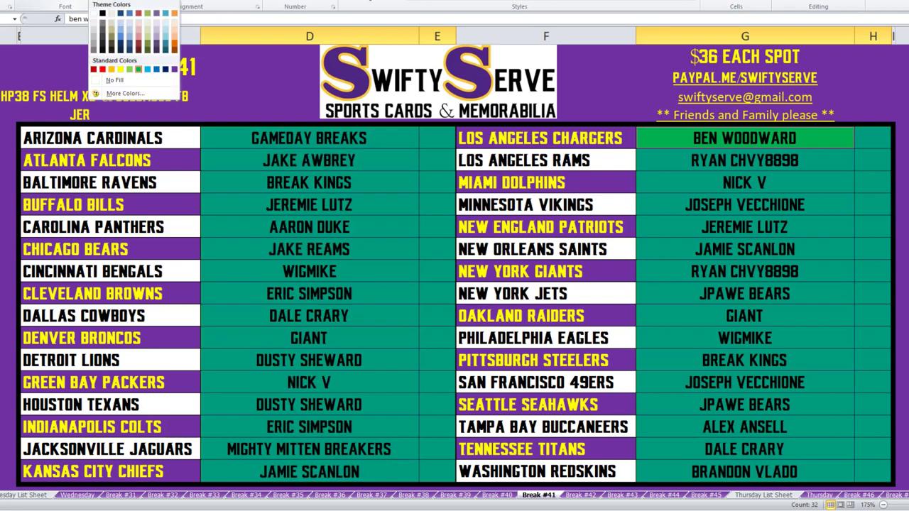
pyautogui.press('Escape')
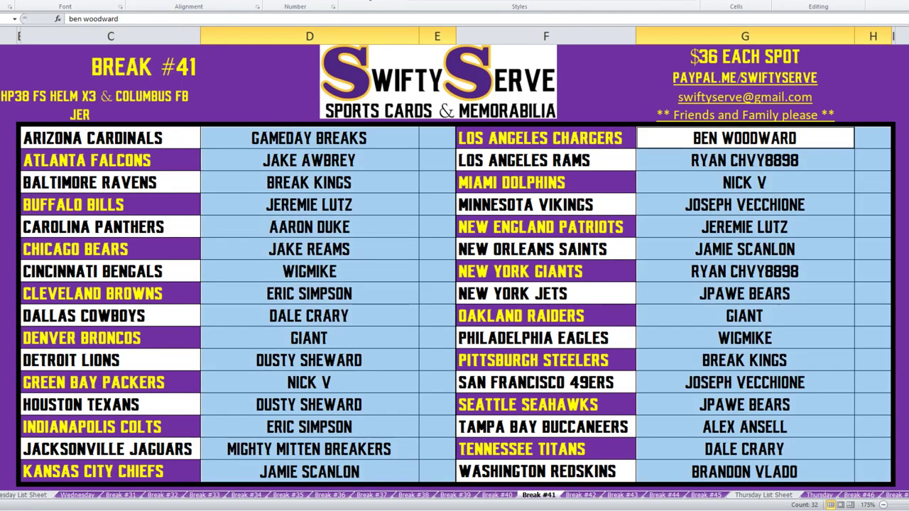
pyautogui.click(308, 160)
pyautogui.keyDown('ctrl'); pyautogui.click(309, 204); pyautogui.keyUp('ctrl')
pyautogui.keyDown('ctrl'); pyautogui.click(309, 249); pyautogui.keyUp('ctrl')
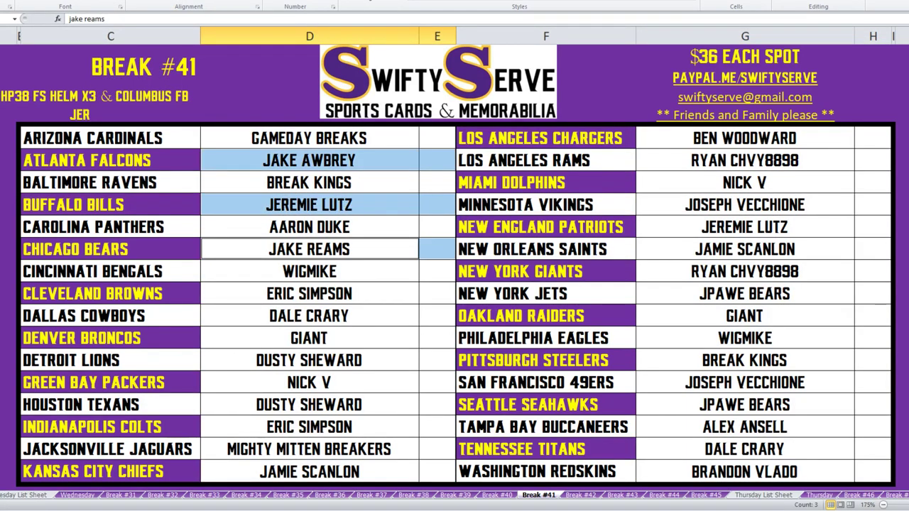
pyautogui.keyDown('ctrl'); pyautogui.click(309, 293); pyautogui.keyUp('ctrl')
pyautogui.keyDown('ctrl'); pyautogui.click(309, 338); pyautogui.keyUp('ctrl')
pyautogui.keyDown('ctrl'); pyautogui.click(309, 382); pyautogui.keyUp('ctrl')
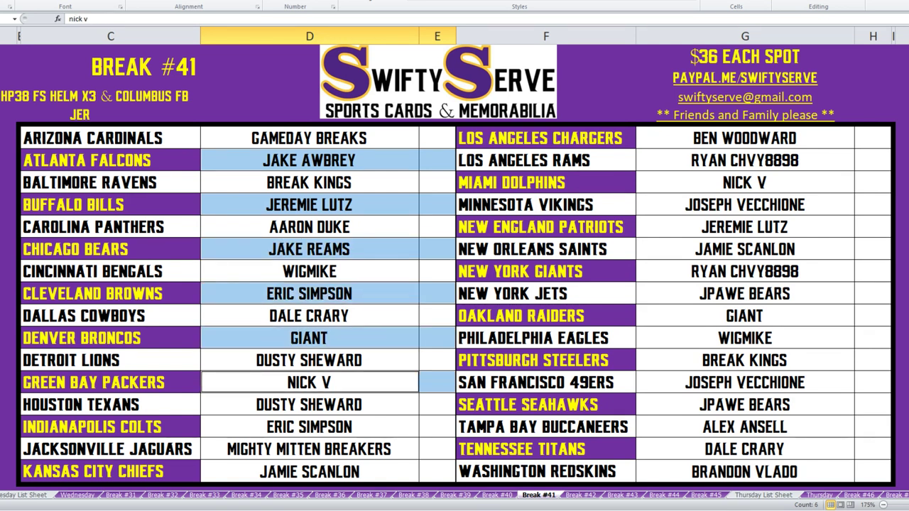
pyautogui.keyDown('ctrl'); pyautogui.click(309, 426); pyautogui.keyUp('ctrl')
pyautogui.keyDown('ctrl'); pyautogui.click(309, 471); pyautogui.keyUp('ctrl')
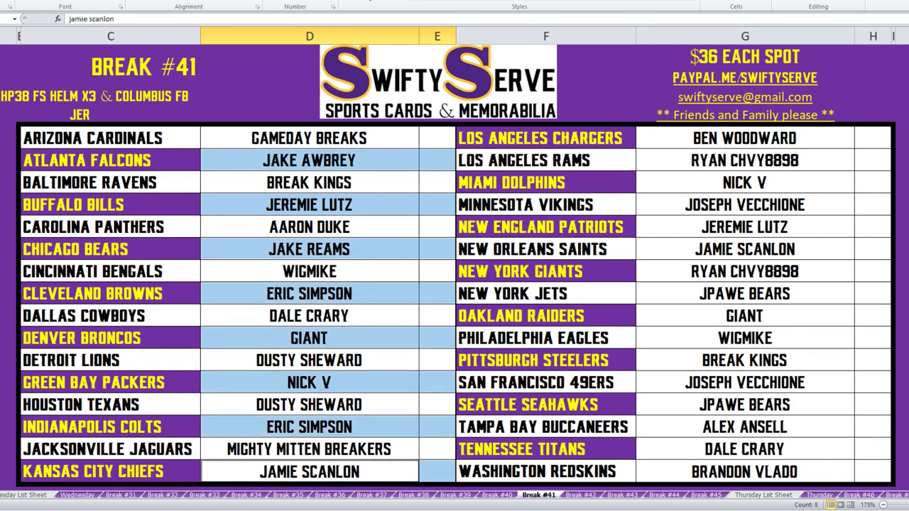
# Step: Add the alternating column G buyer cells and give them purple fill with yellow text
pyautogui.keyDown('ctrl'); pyautogui.click(744, 449); pyautogui.keyUp('ctrl')
pyautogui.keyDown('ctrl'); pyautogui.click(744, 404); pyautogui.keyUp('ctrl')
pyautogui.keyDown('ctrl'); pyautogui.click(744, 315); pyautogui.keyUp('ctrl')
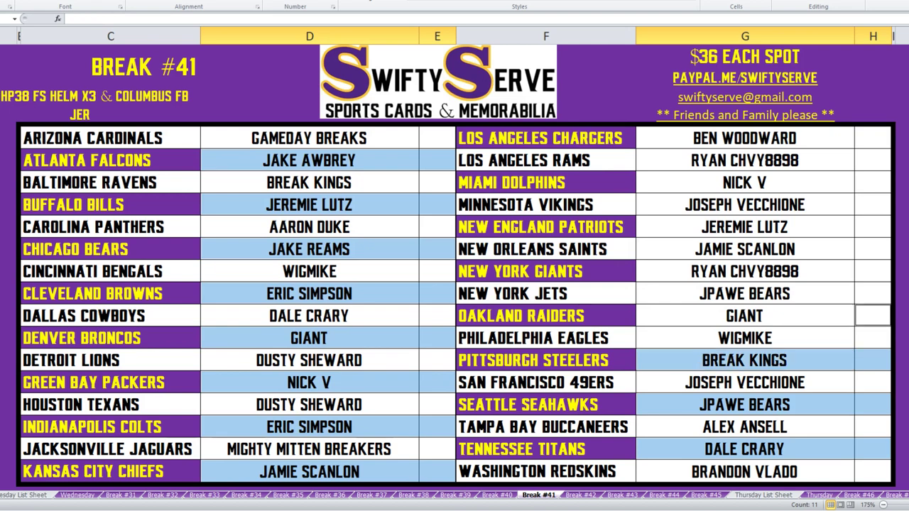
pyautogui.keyDown('ctrl'); pyautogui.click(744, 271); pyautogui.keyUp('ctrl')
pyautogui.keyDown('ctrl'); pyautogui.click(871, 226); pyautogui.keyUp('ctrl')
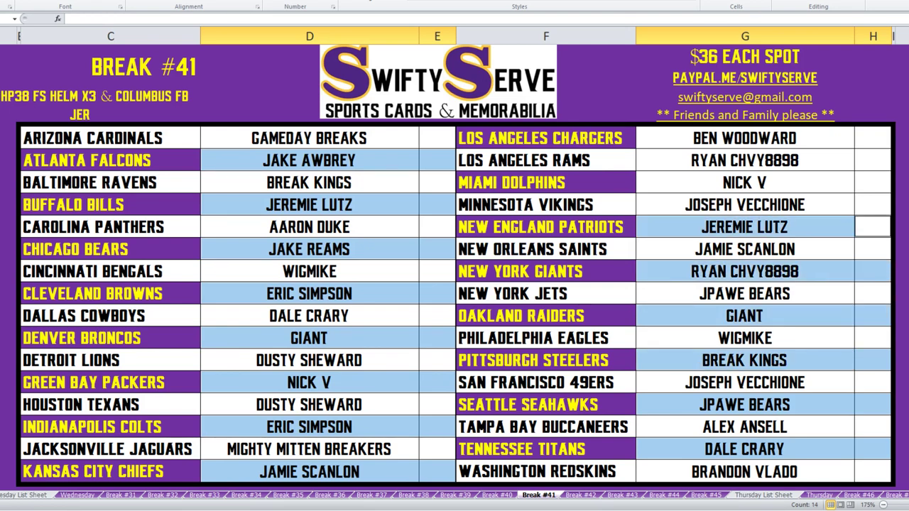
pyautogui.keyDown('ctrl'); pyautogui.click(871, 183); pyautogui.keyUp('ctrl')
pyautogui.keyDown('ctrl'); pyautogui.click(872, 138); pyautogui.keyUp('ctrl')
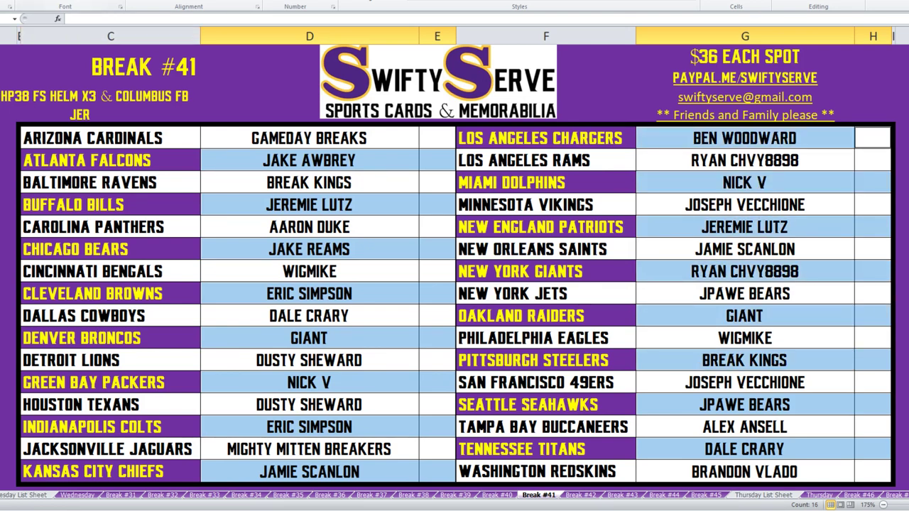
pyautogui.click(100, 1)
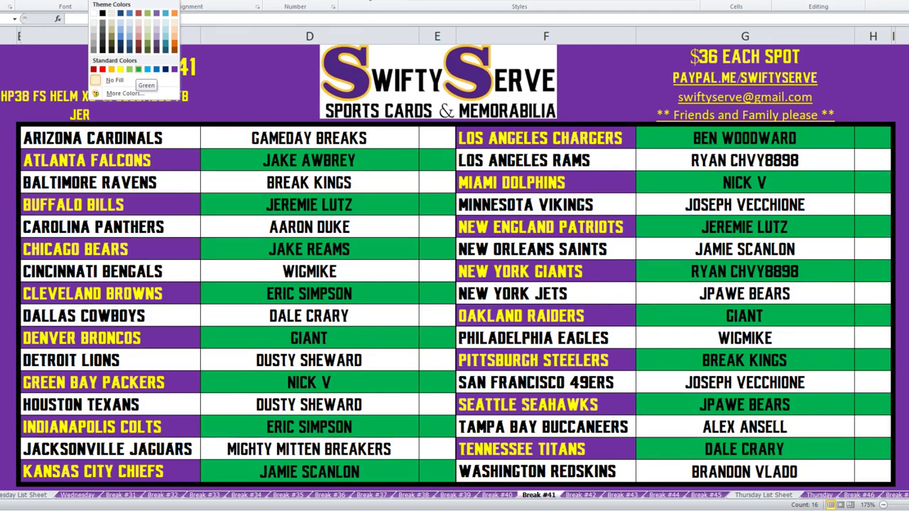
pyautogui.click(173, 68)
pyautogui.click(121, 1)
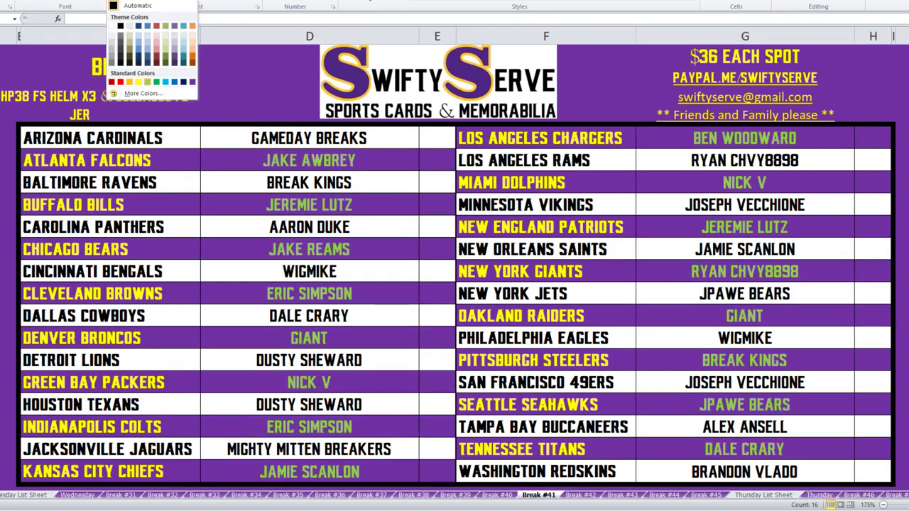
pyautogui.click(137, 82)
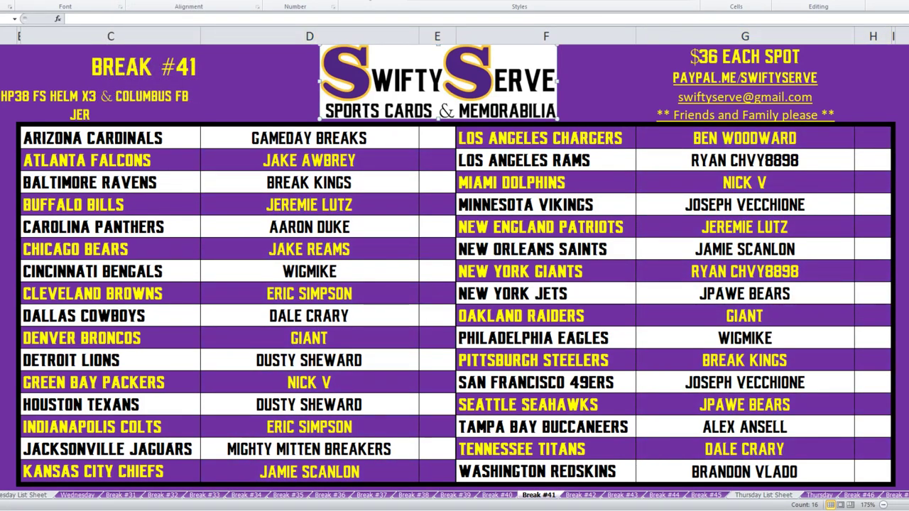
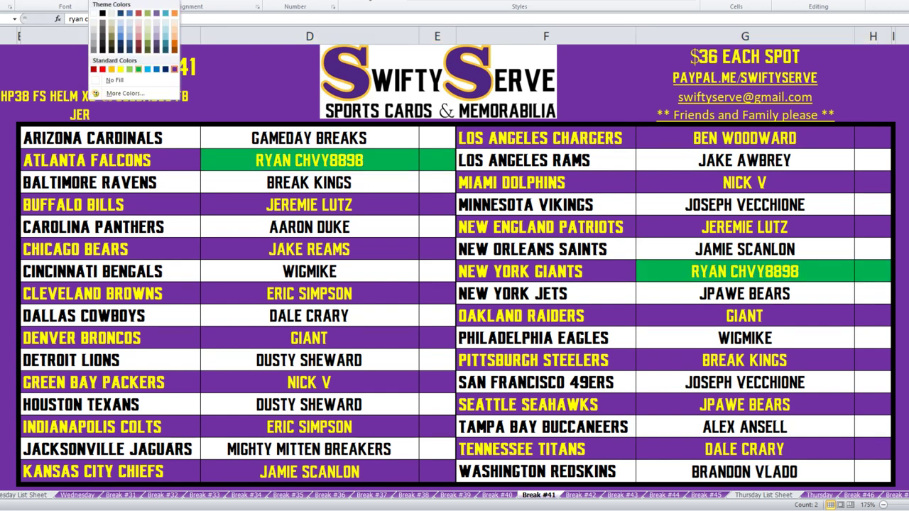
pyautogui.click(102, 23)
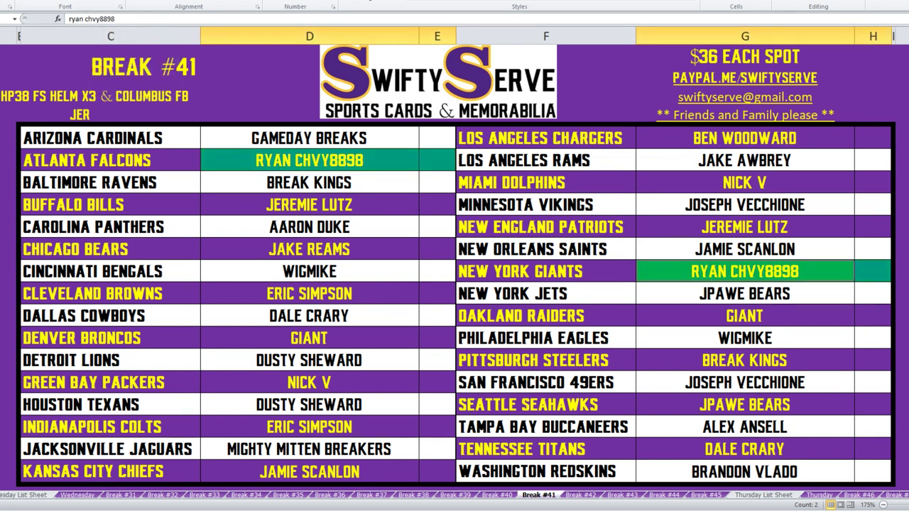
pyautogui.hotkey('alt', 'Tab')
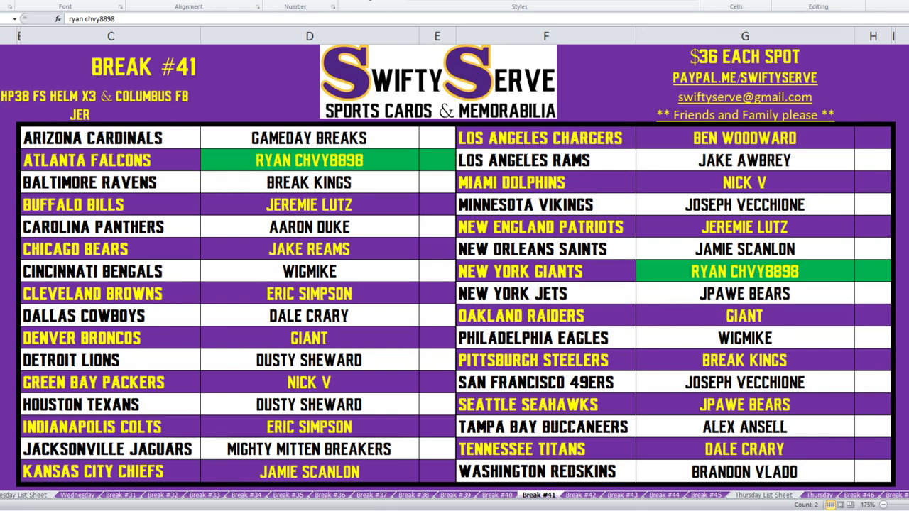
# Step: Repeat the green fill on the Miami Dolphins and Green Bay Packers owner cells
pyautogui.click(744, 183)
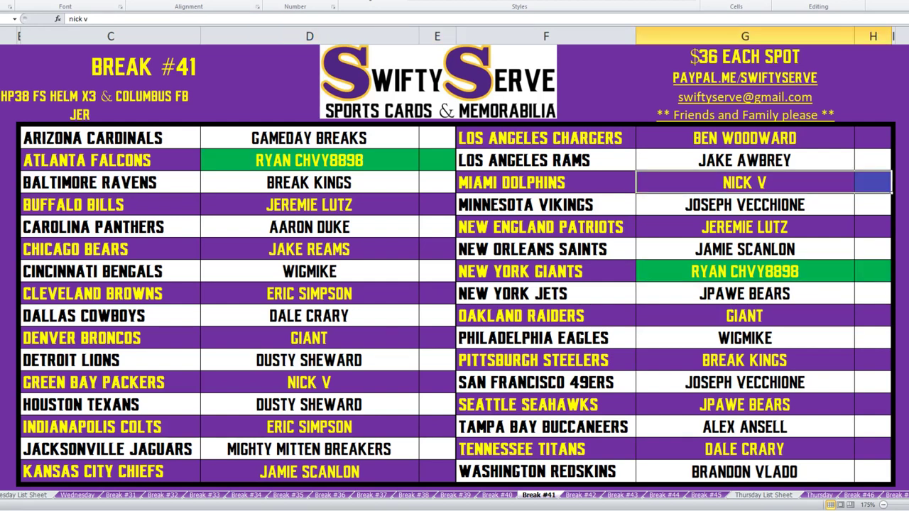
pyautogui.press('F4')
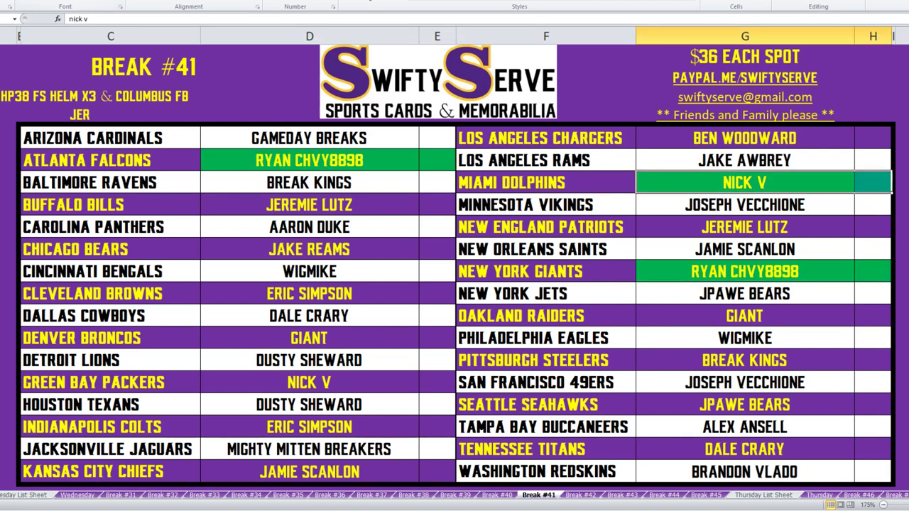
pyautogui.click(309, 382)
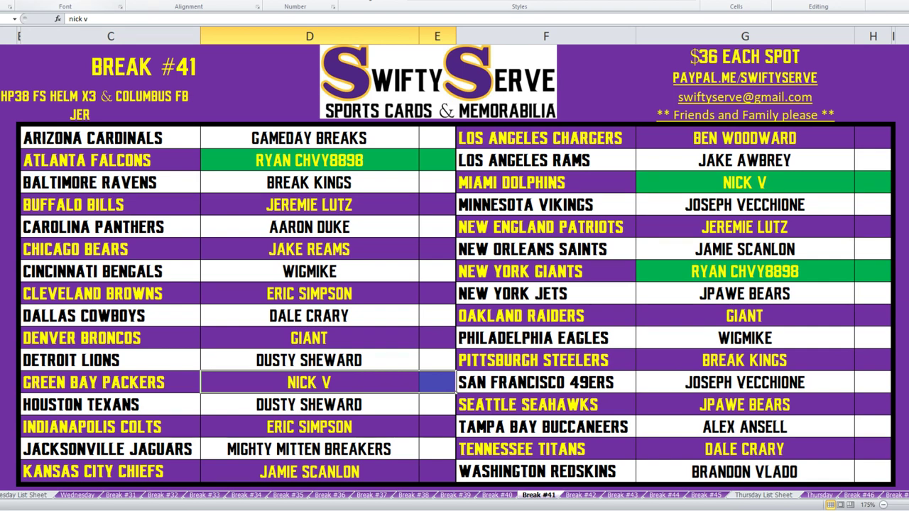
pyautogui.press('F4')
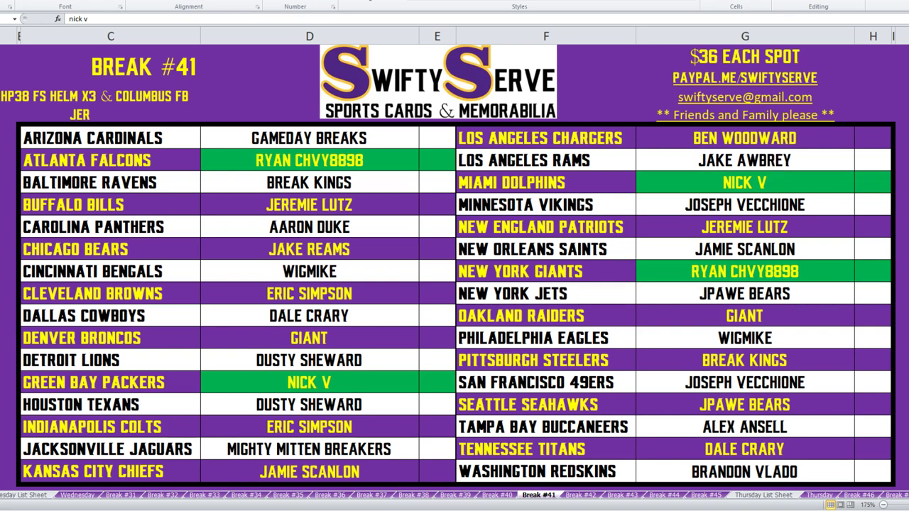
# Step: Swap the owner names between the Washington Redskins and New England Patriots cells
pyautogui.click(308, 382)
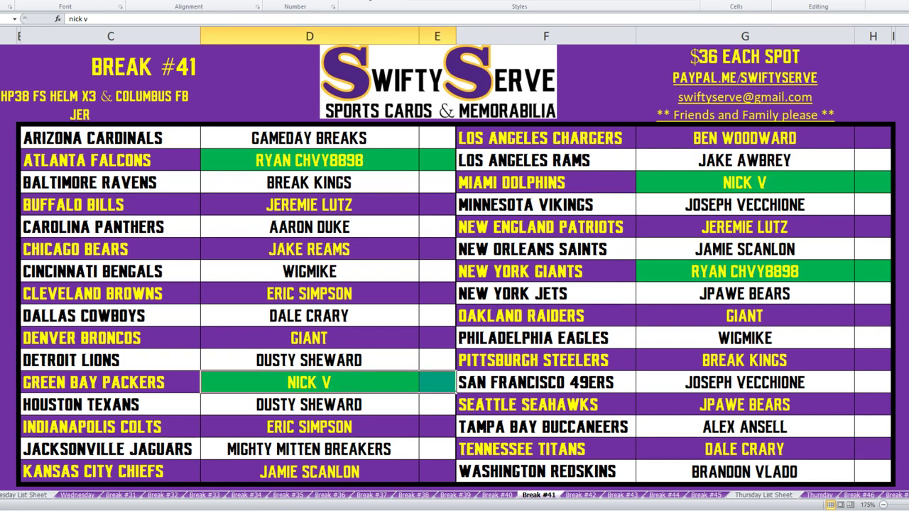
pyautogui.click(745, 226)
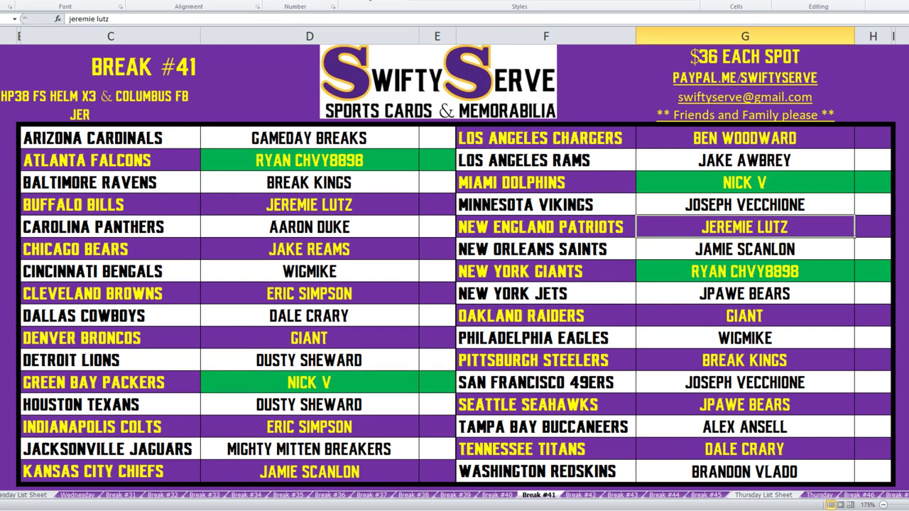
pyautogui.click(744, 471)
pyautogui.write('jer')
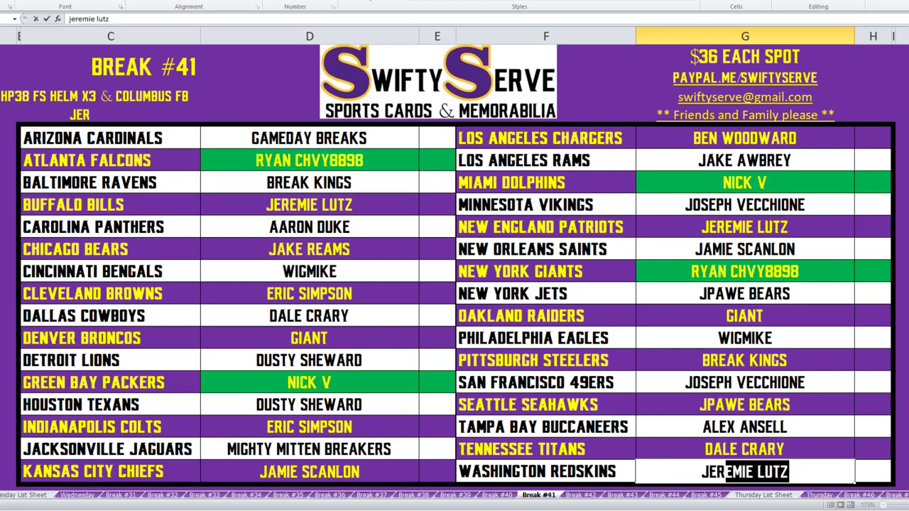
pyautogui.write('em')
pyautogui.press('Up')
pyautogui.press('Up')
pyautogui.press('Up')
pyautogui.press('Up')
pyautogui.press('Up')
pyautogui.press('Up')
pyautogui.press('Up')
pyautogui.press('Up')
pyautogui.press('Up')
pyautogui.press('Up')
pyautogui.press('Up')
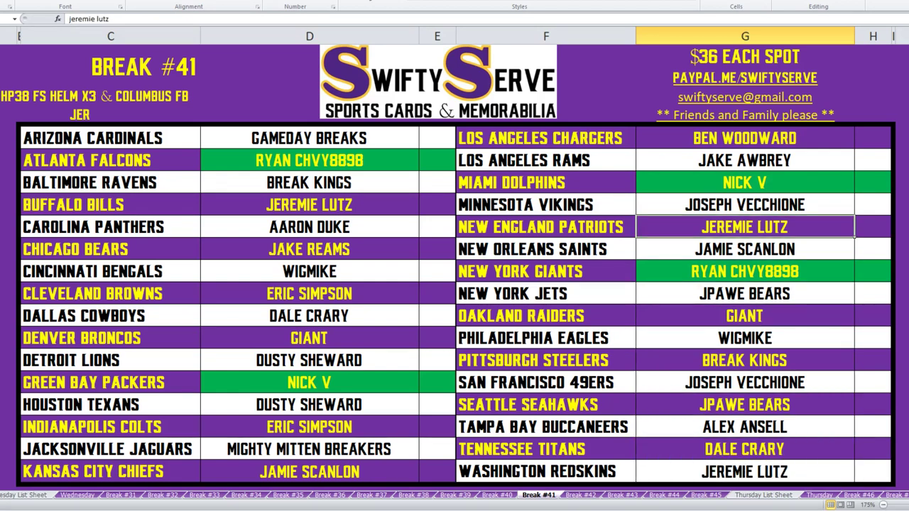
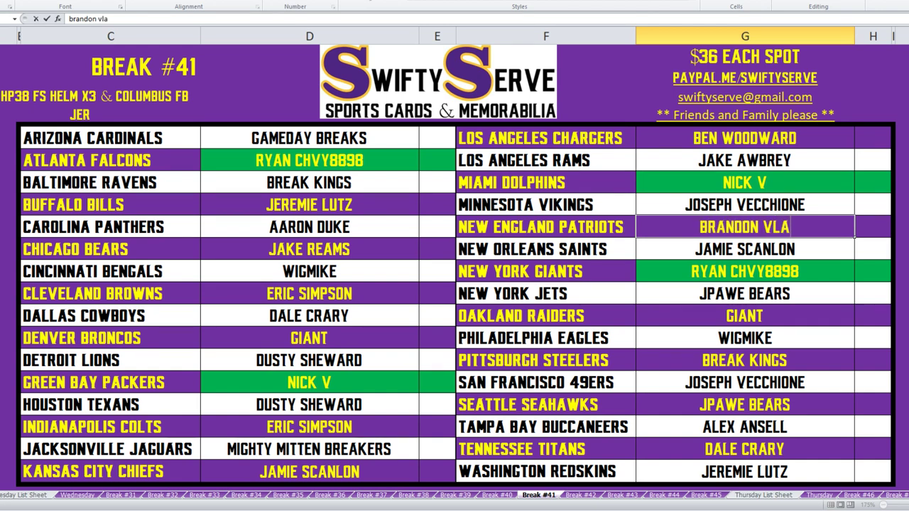
pyautogui.press('Return')
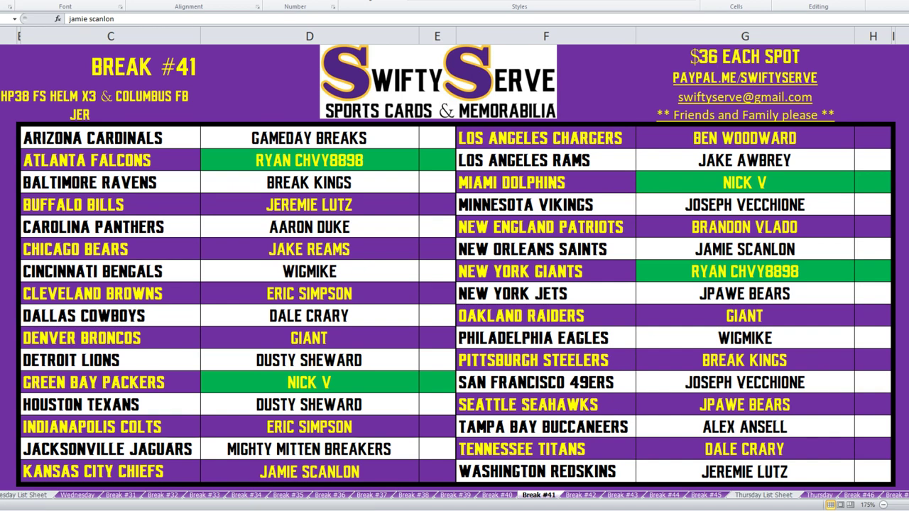
# Step: Select all owner cells in columns D:E and G:H and fill them green
pyautogui.moveTo(309, 138); pyautogui.dragTo(436, 471)
pyautogui.moveTo(745, 138); pyautogui.dragTo(873, 472)
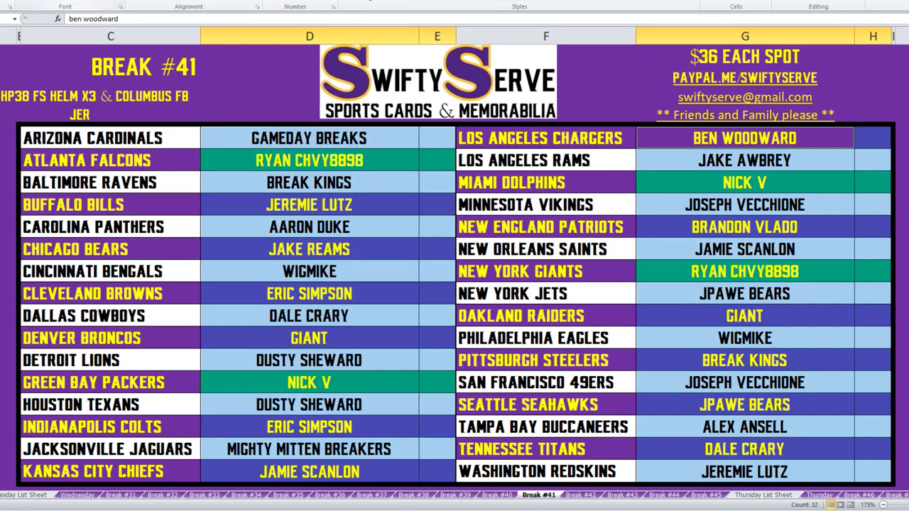
pyautogui.press('F4')
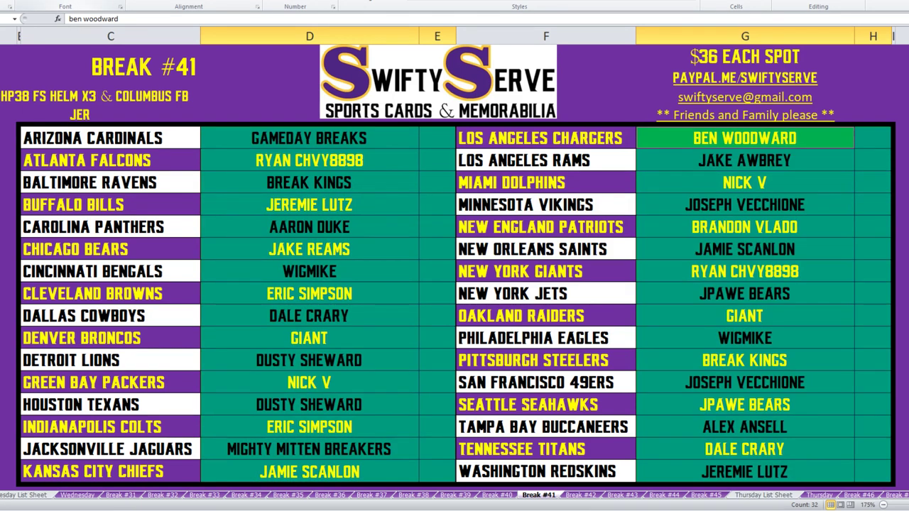
pyautogui.hotkey('alt', 'Tab')
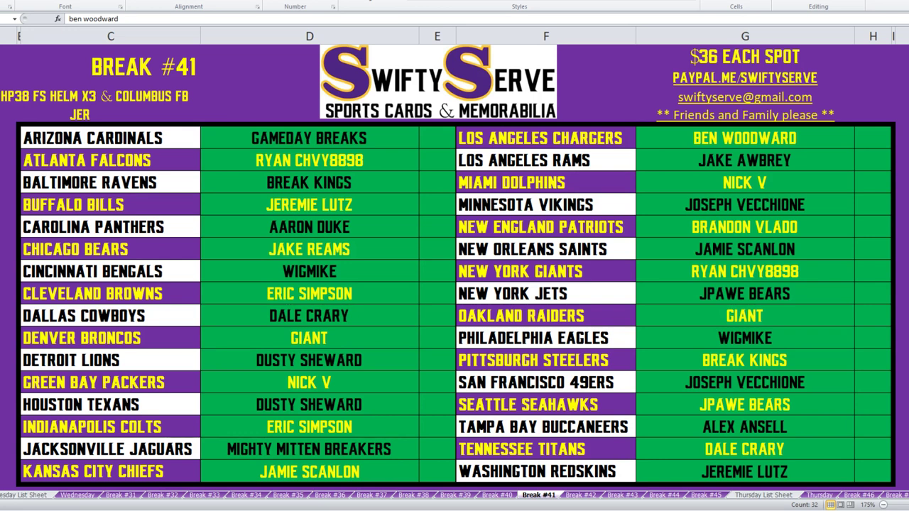
# Step: Re-enter the Los Angeles Chargers owner, then type the new owner's name for the Buffalo Bills
pyautogui.click(309, 204)
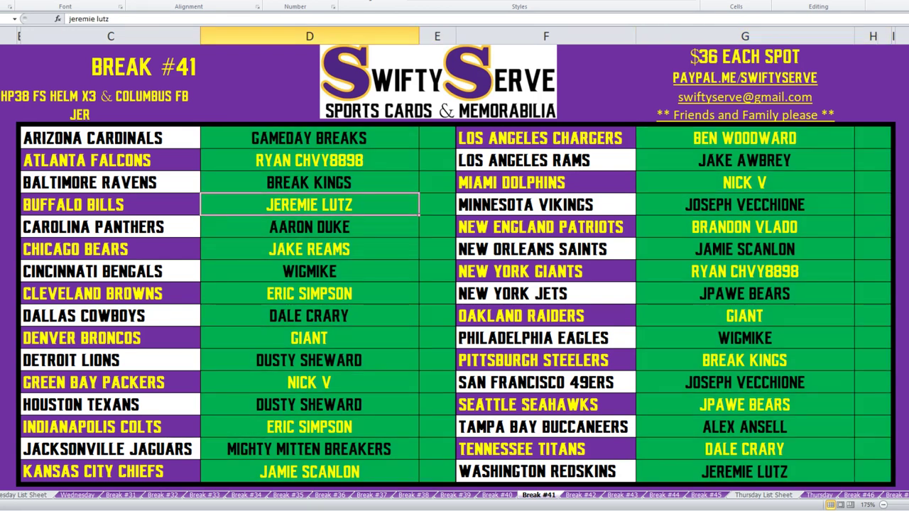
pyautogui.click(745, 138)
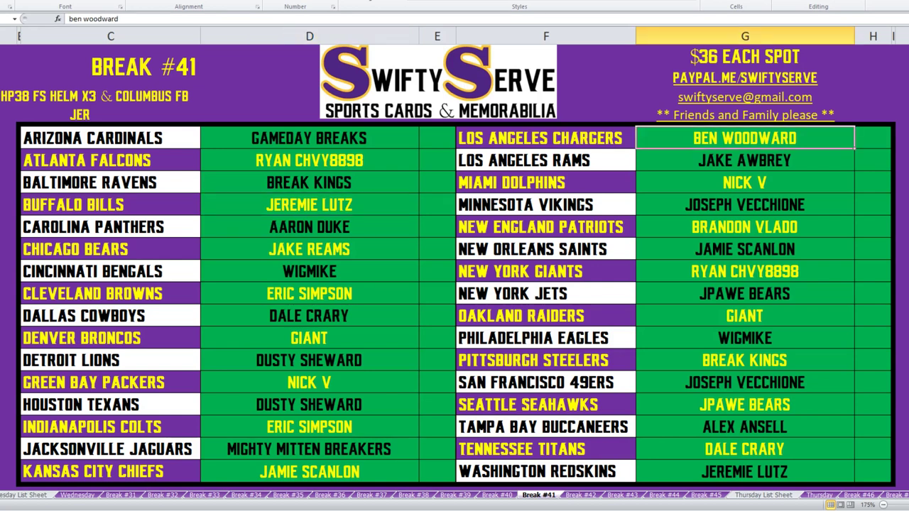
pyautogui.write('jere')
pyautogui.press('Left')
pyautogui.press('Left')
pyautogui.press('Left')
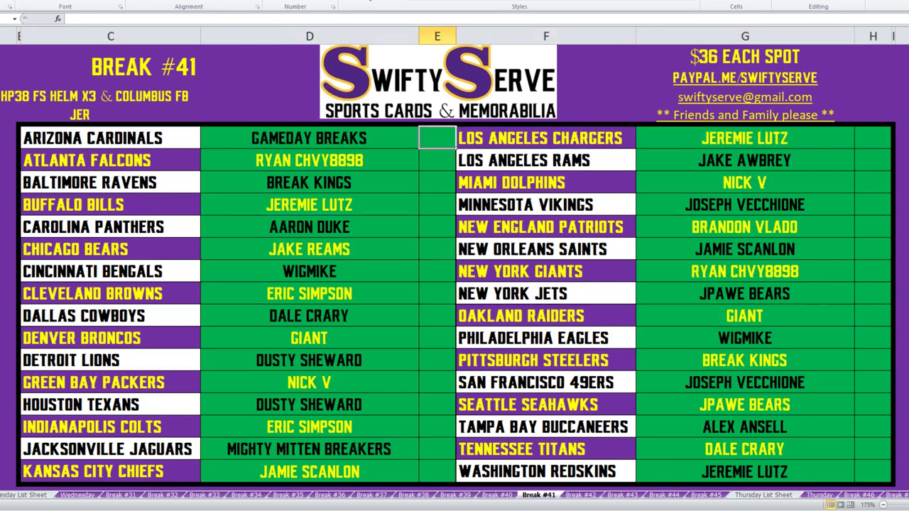
pyautogui.press('Down')
pyautogui.press('Down')
pyautogui.press('Down')
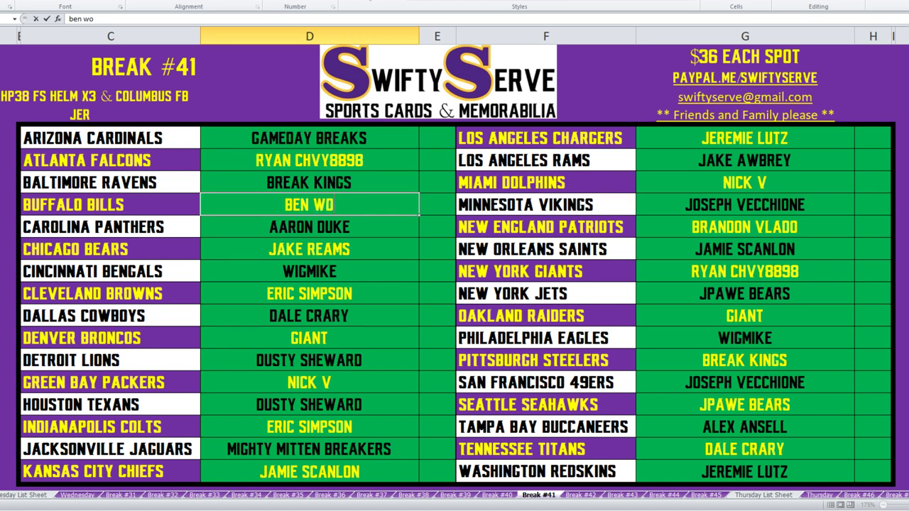
pyautogui.press('Return')
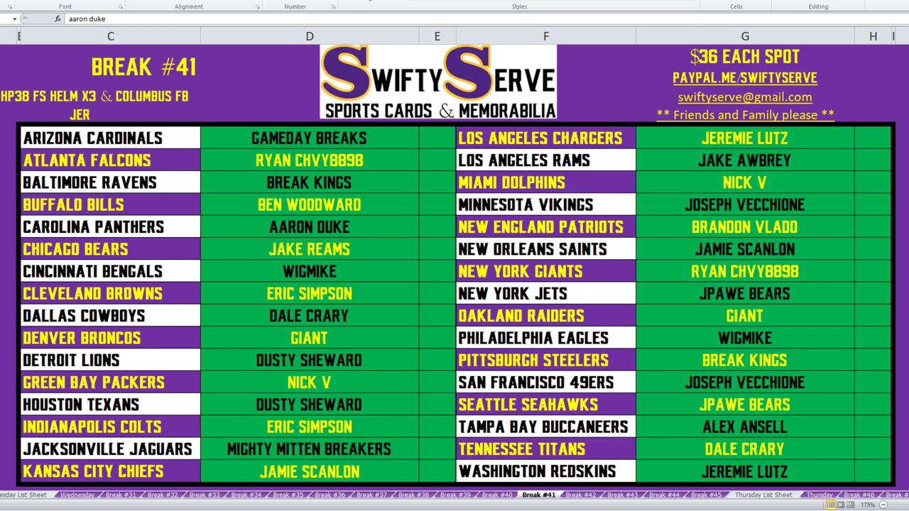
# Step: Enter the swapped owners' names in the Houston Texans and Minnesota Vikings cells
pyautogui.click(744, 205)
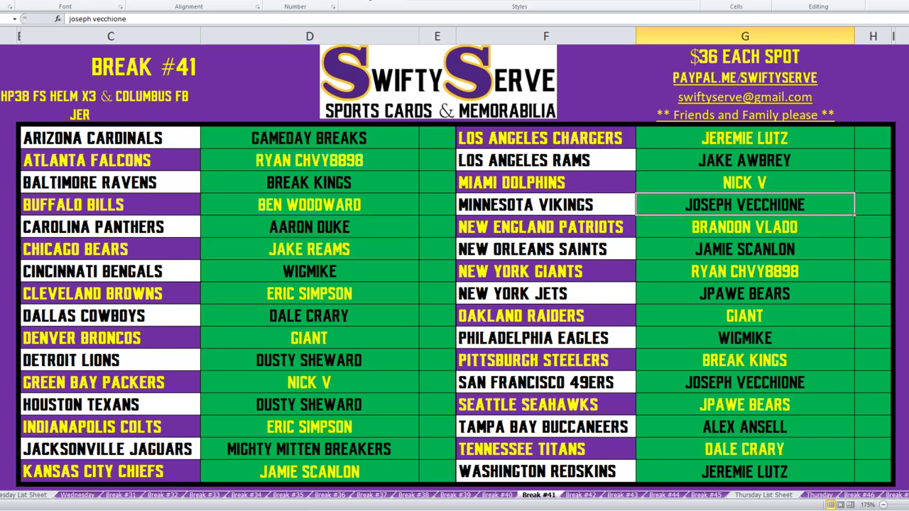
pyautogui.click(308, 404)
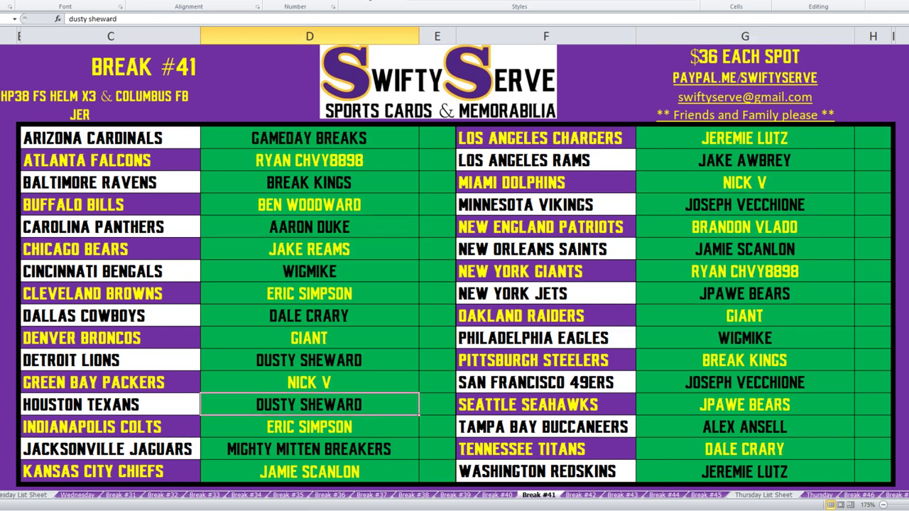
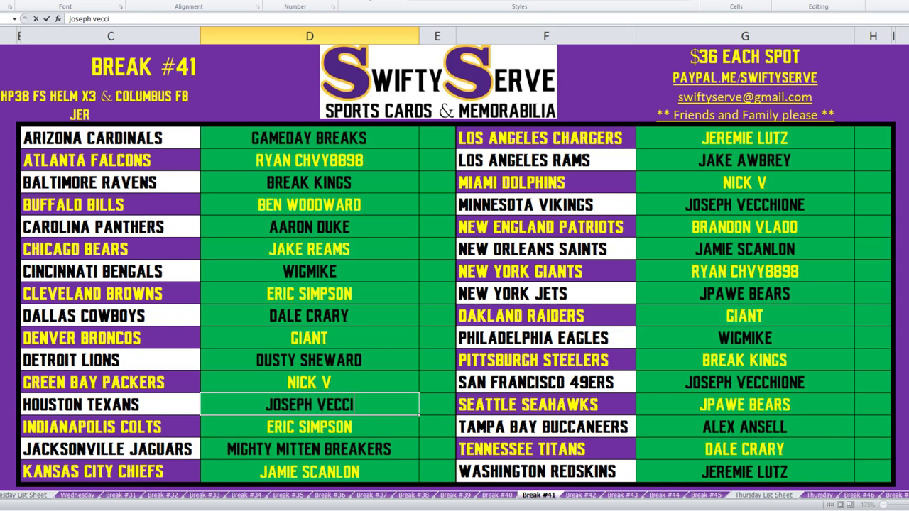
pyautogui.press('Up')
pyautogui.press('Up')
pyautogui.press('Up')
pyautogui.press('Up')
pyautogui.press('Up')
pyautogui.press('Up')
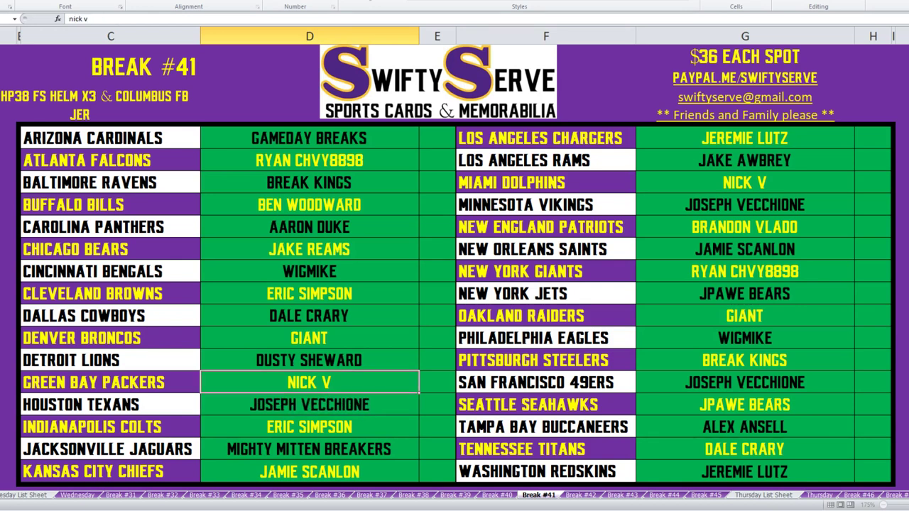
pyautogui.press('Up')
pyautogui.press('Up')
pyautogui.press('Right')
pyautogui.press('Right')
pyautogui.press('Right')
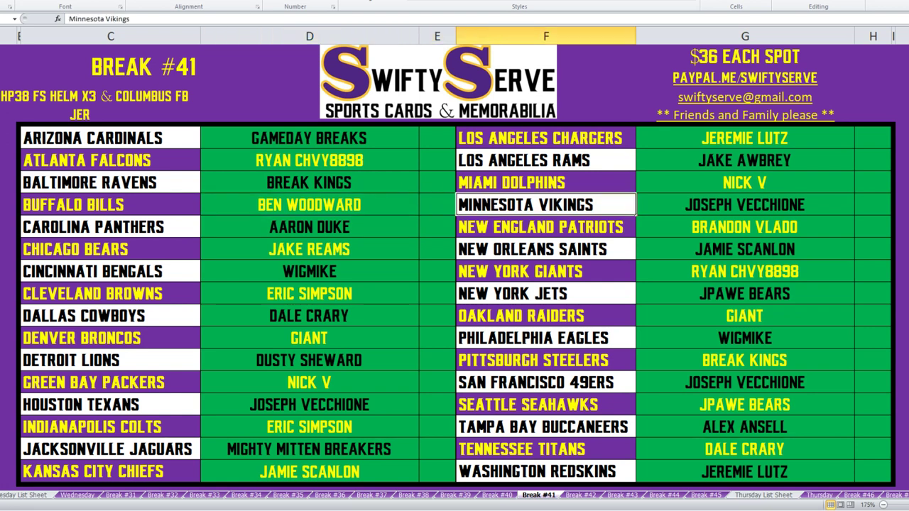
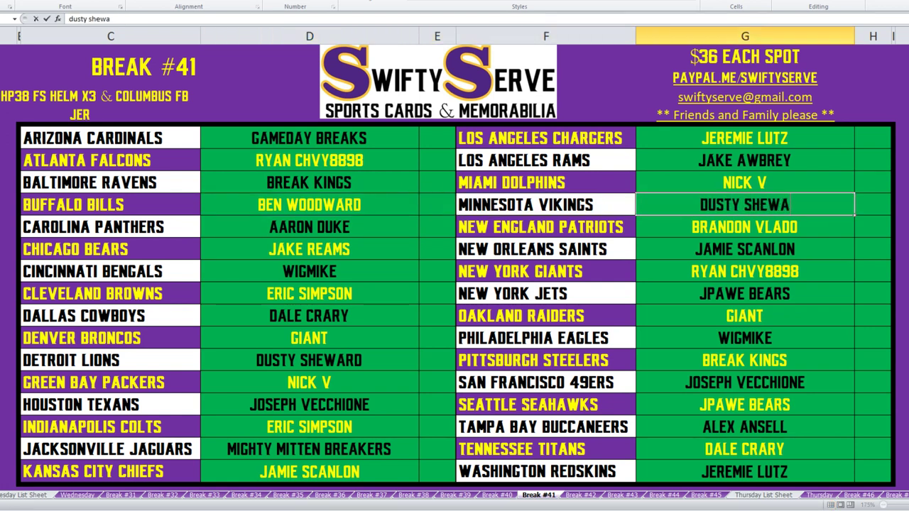
pyautogui.press('Return')
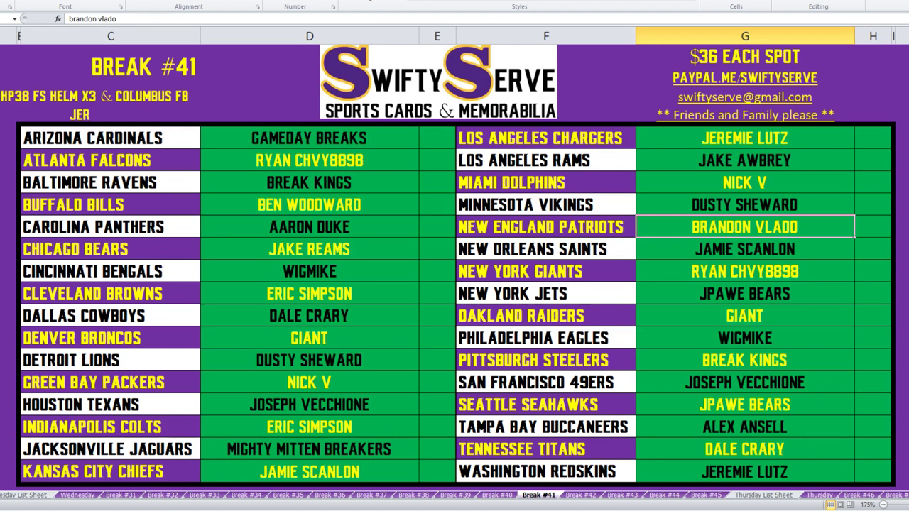
# Step: Give the Baltimore Ravens the former Browns owner and set the Cleveland Browns to BREAK KINGS
pyautogui.click(310, 249)
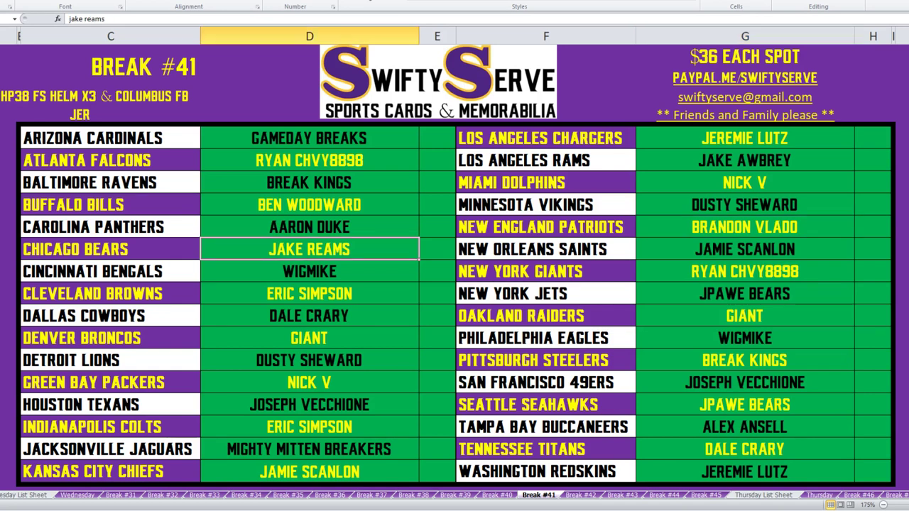
pyautogui.click(309, 293)
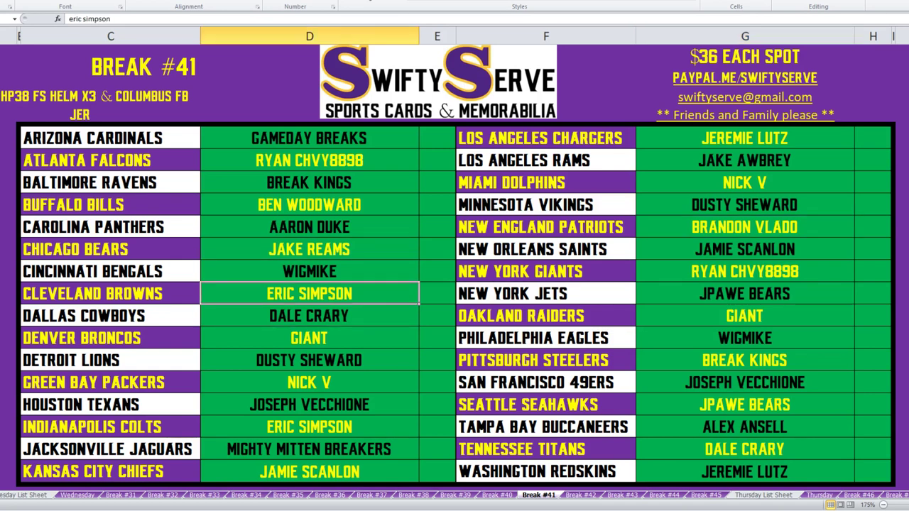
pyautogui.click(309, 183)
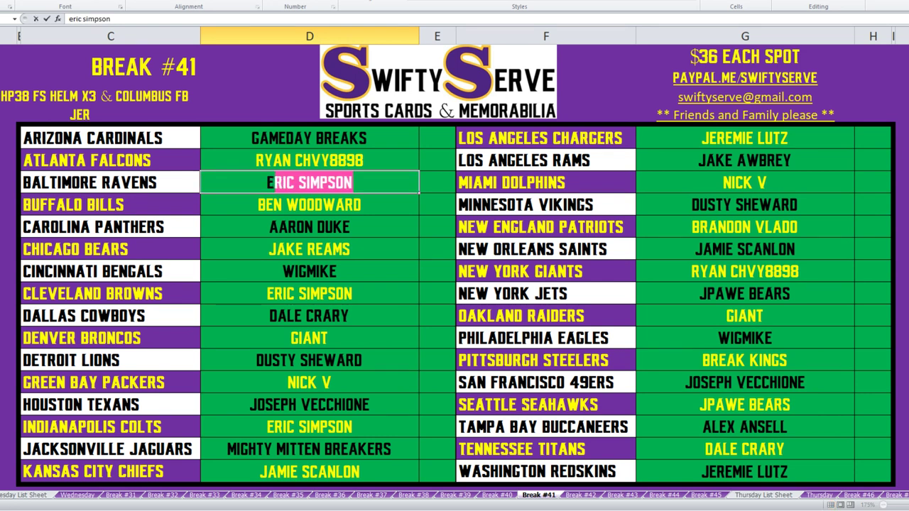
pyautogui.press('Return')
pyautogui.press('Down')
pyautogui.press('Down')
pyautogui.press('Down')
pyautogui.press('Down')
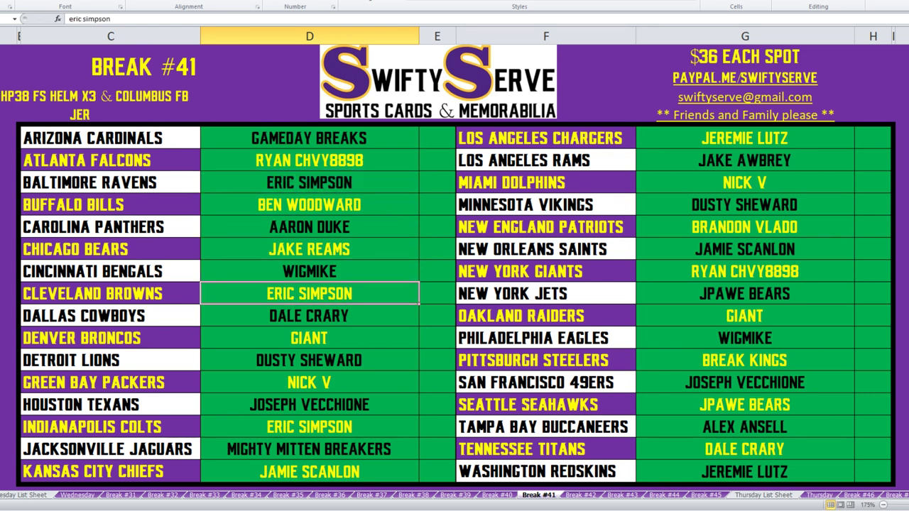
pyautogui.write('break kings')
pyautogui.press('Return')
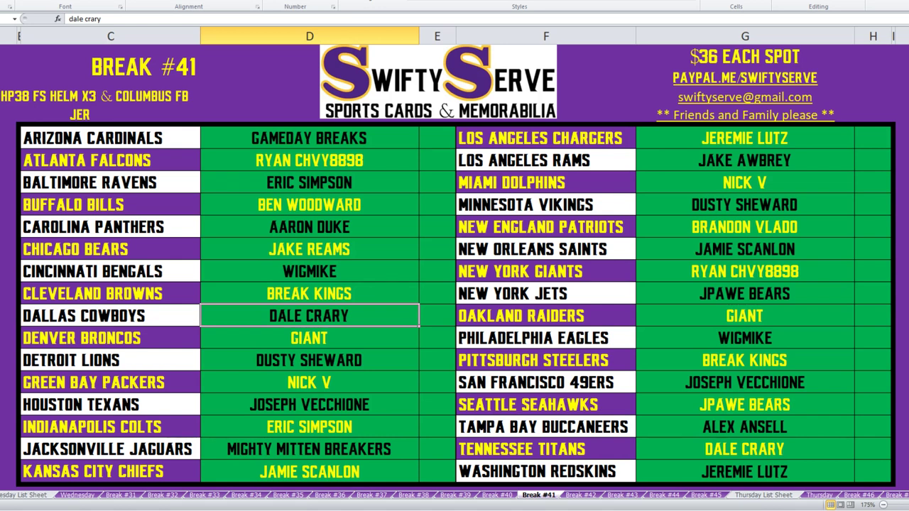
# Step: Assign the Pittsburgh Steelers a new owner via AutoComplete and the Dallas Cowboys to BREAK KINGS
pyautogui.click(743, 360)
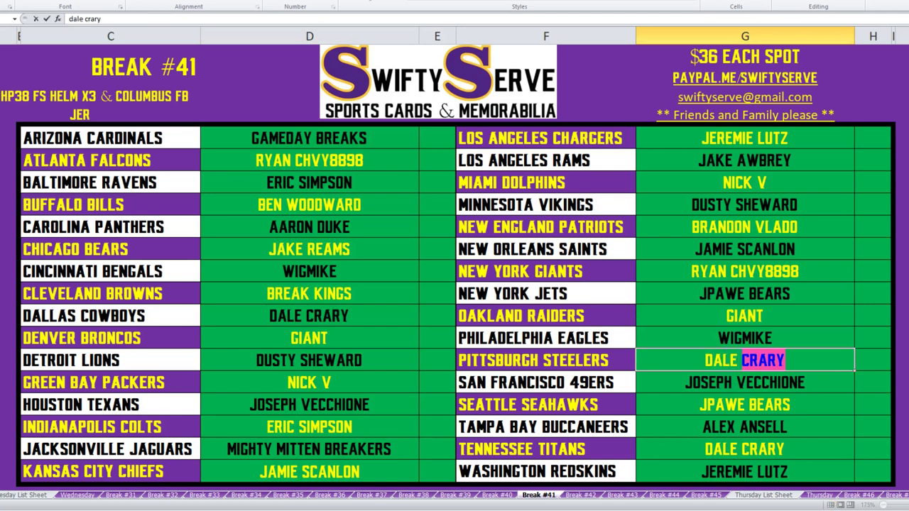
pyautogui.press('Return')
pyautogui.press('Left')
pyautogui.press('Left')
pyautogui.press('Left')
pyautogui.press('Up')
pyautogui.press('Up')
pyautogui.press('Up')
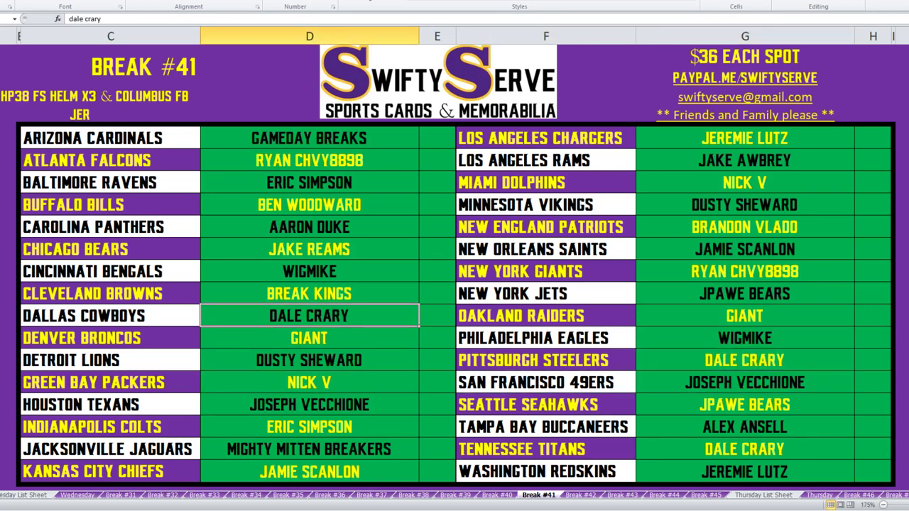
pyautogui.write('break kings')
pyautogui.press('Return')
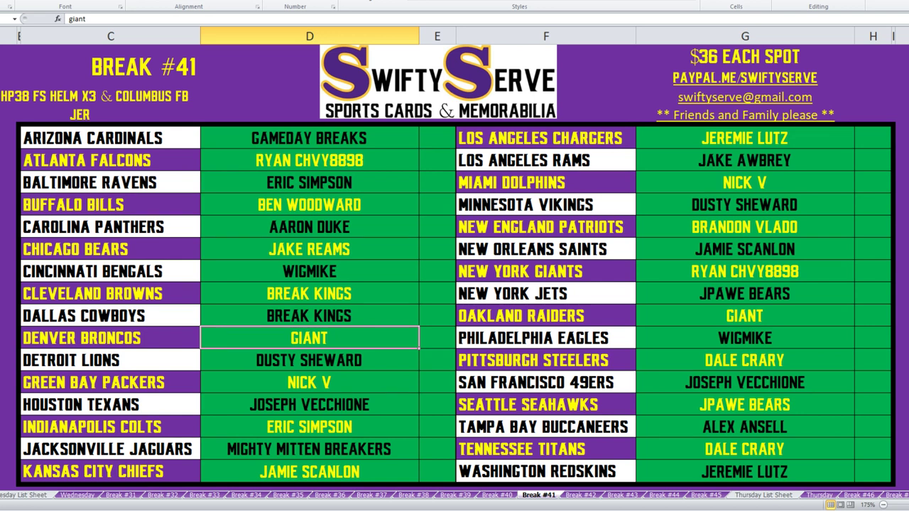
pyautogui.hotkey('alt', 'Tab')
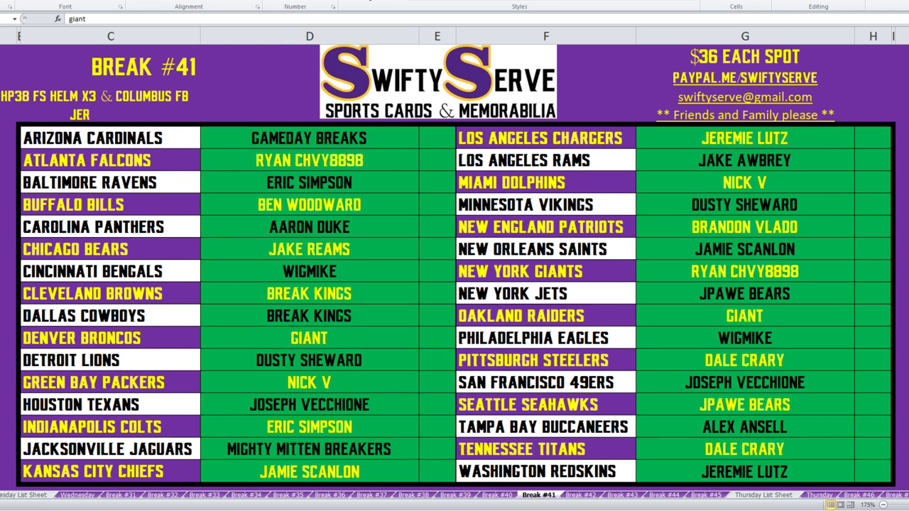